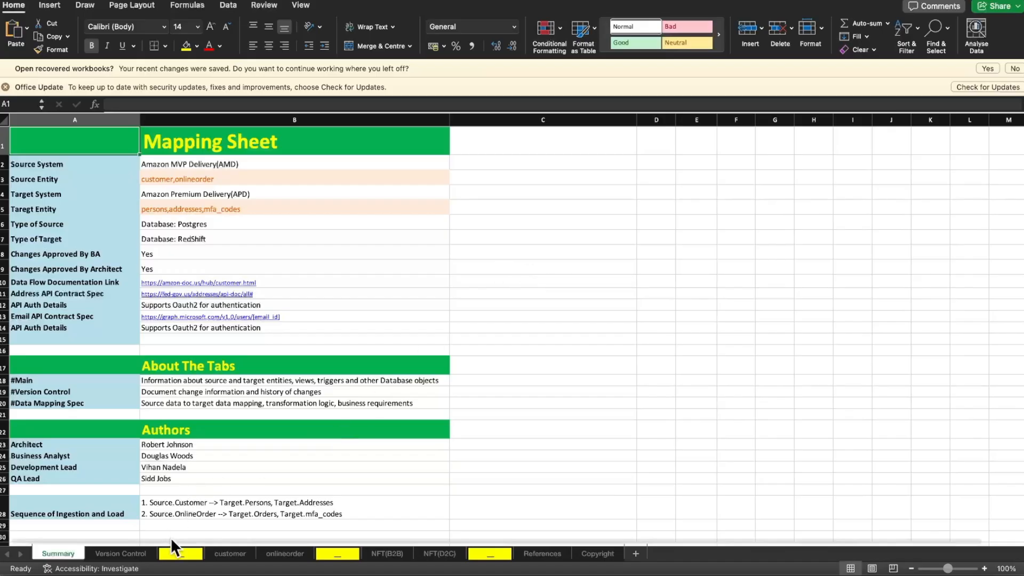
# Open the customer sheet and examine the Transformation Rule column and the rule for the id field
pyautogui.click(231, 554)
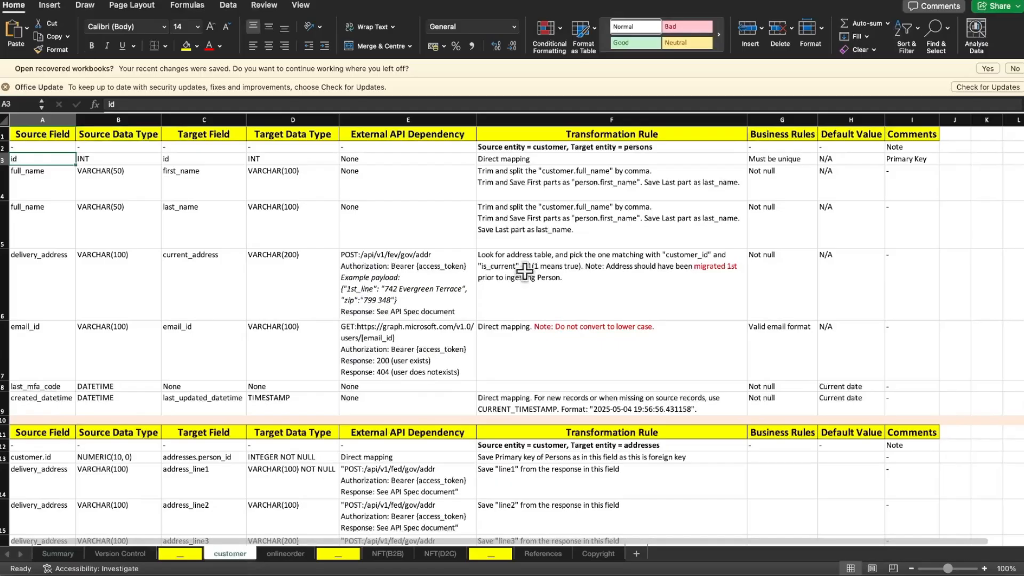
pyautogui.click(601, 119)
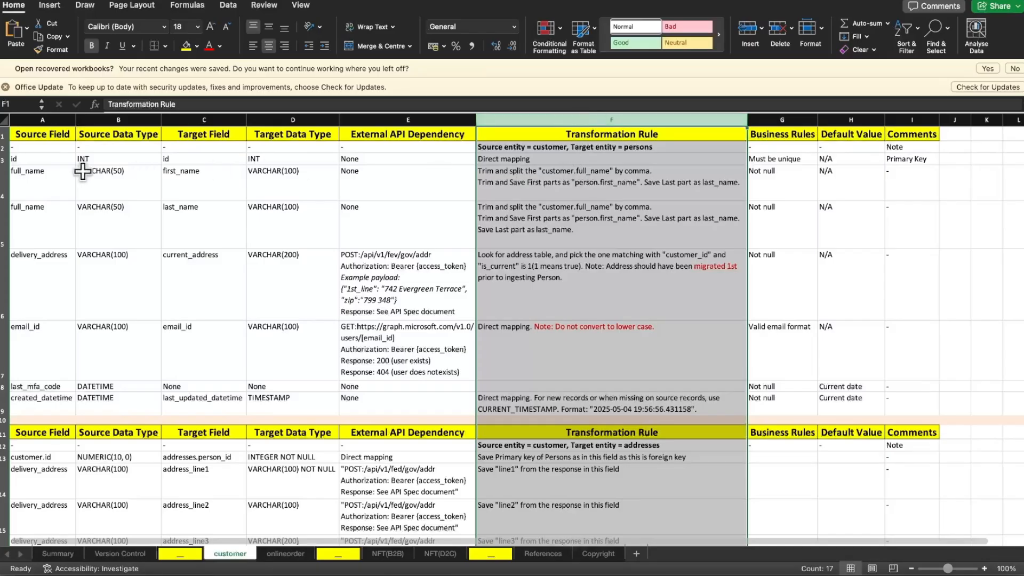
pyautogui.click(3, 159)
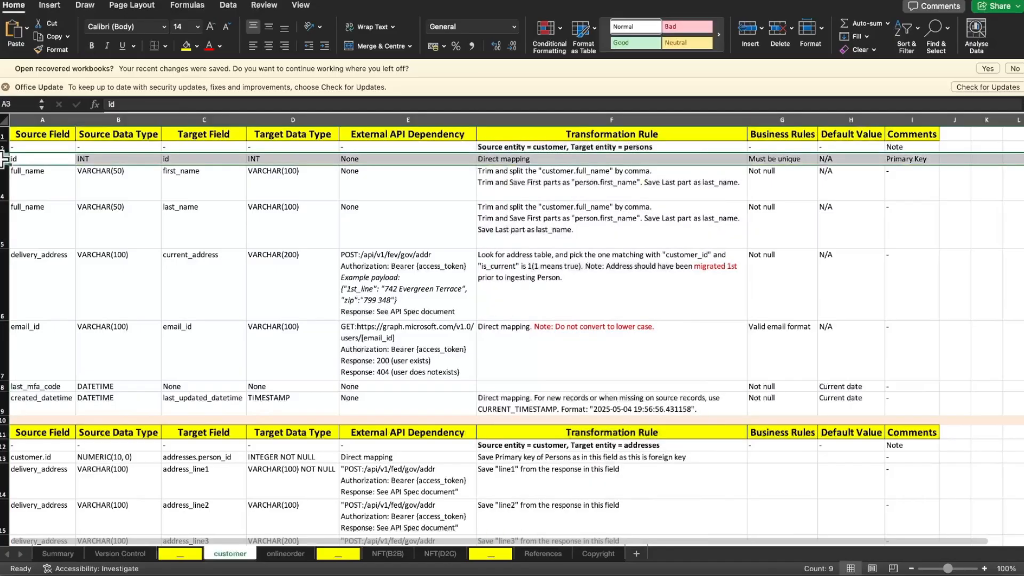
pyautogui.click(495, 159)
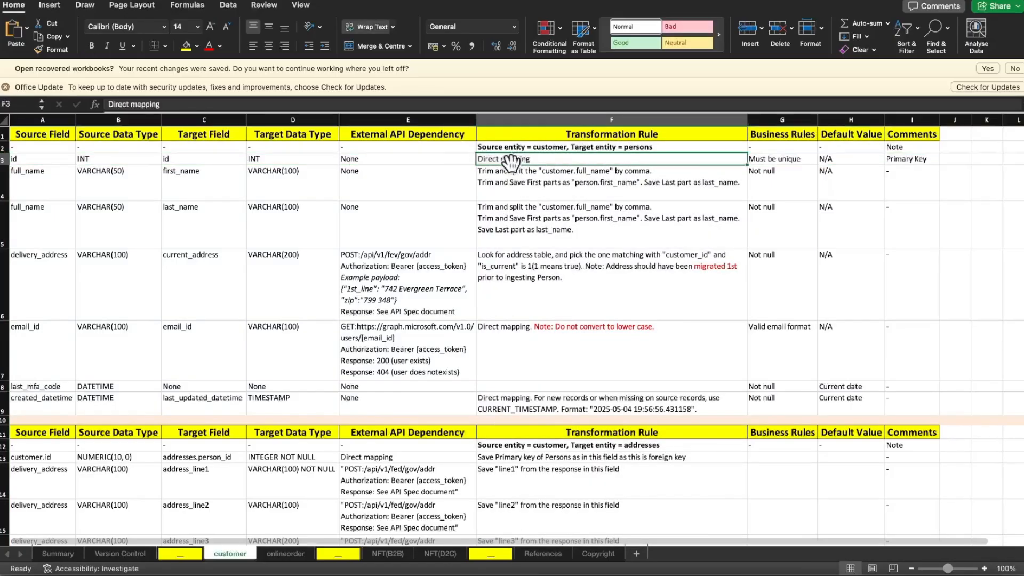
pyautogui.moveTo(492, 165); pyautogui.dragTo(532, 312)
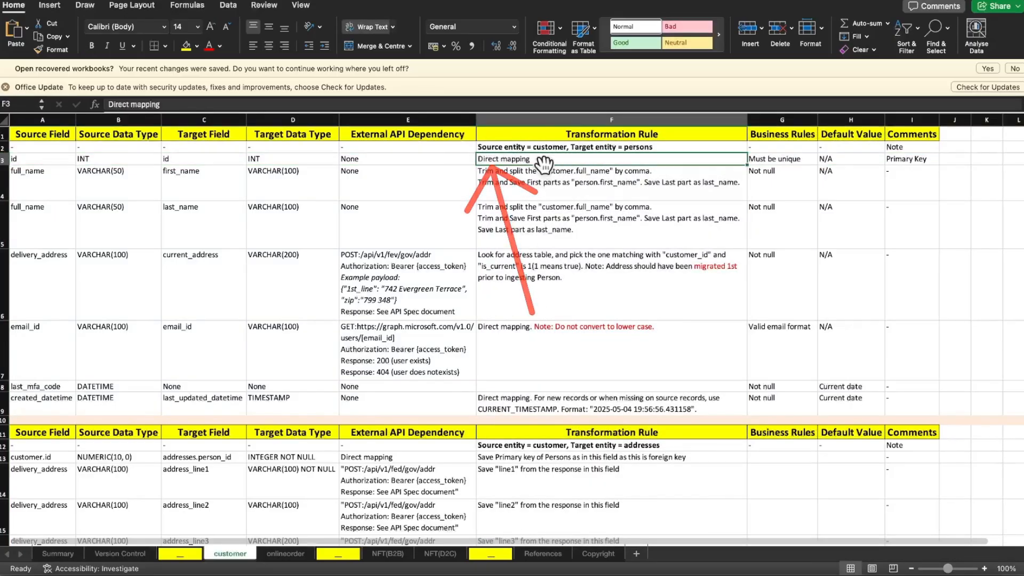
pyautogui.moveTo(533, 158); pyautogui.dragTo(667, 135)
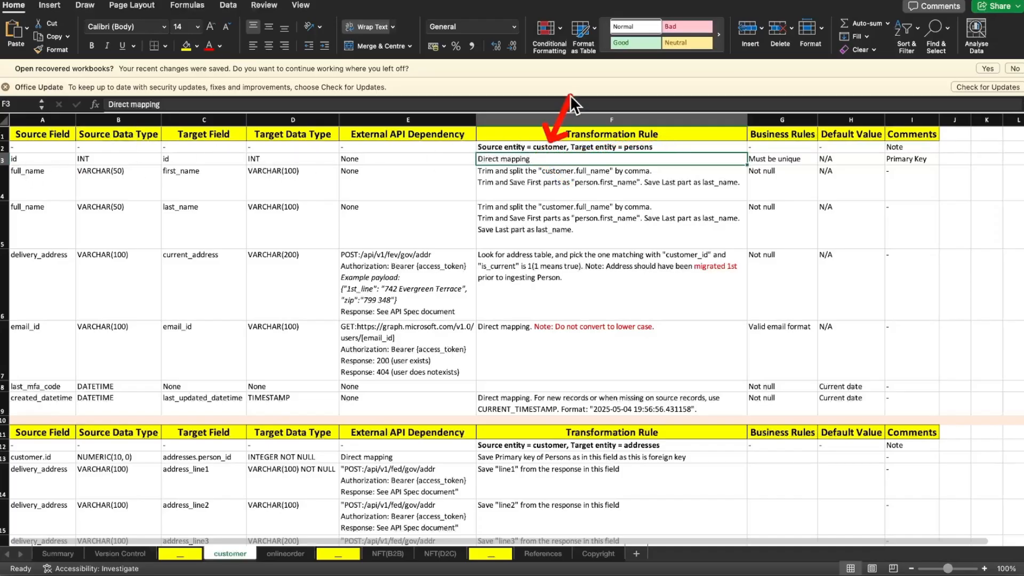
# Examine the source and target entities above the id row and how its transformation rule maps customer to persons
pyautogui.moveTo(570, 95); pyautogui.dragTo(574, 87)
pyautogui.moveTo(636, 140); pyautogui.dragTo(671, 82)
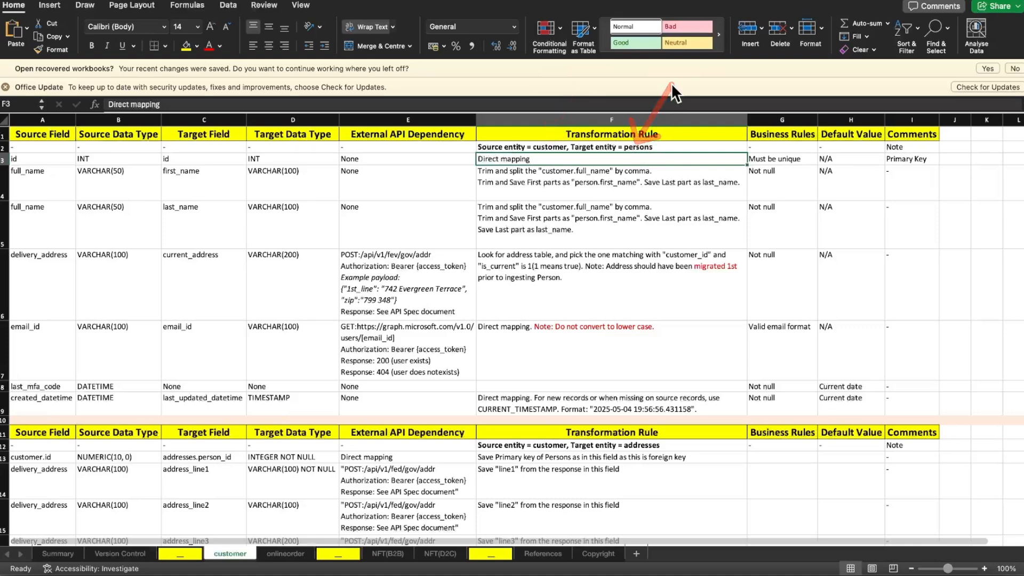
pyautogui.hotkey('ctrl', 's')
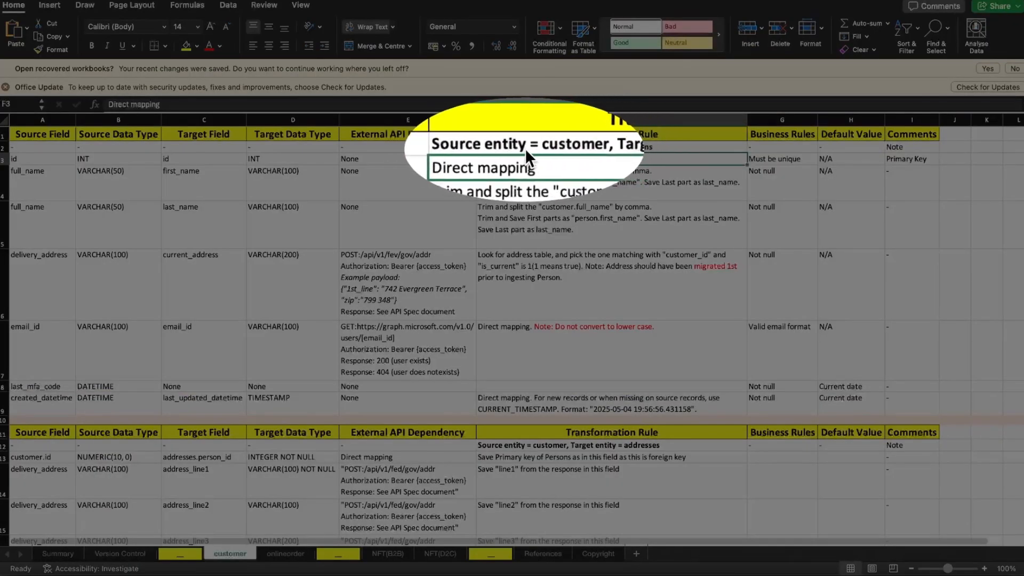
pyautogui.hotkey('ctrl', 's')
pyautogui.hotkey('ctrl', 's')
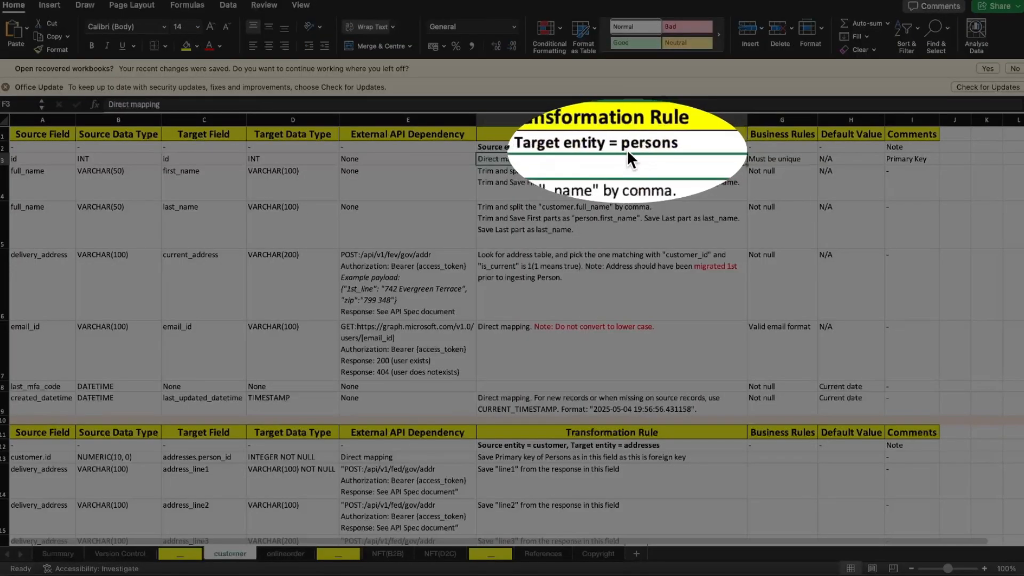
pyautogui.hotkey('ctrl', 's')
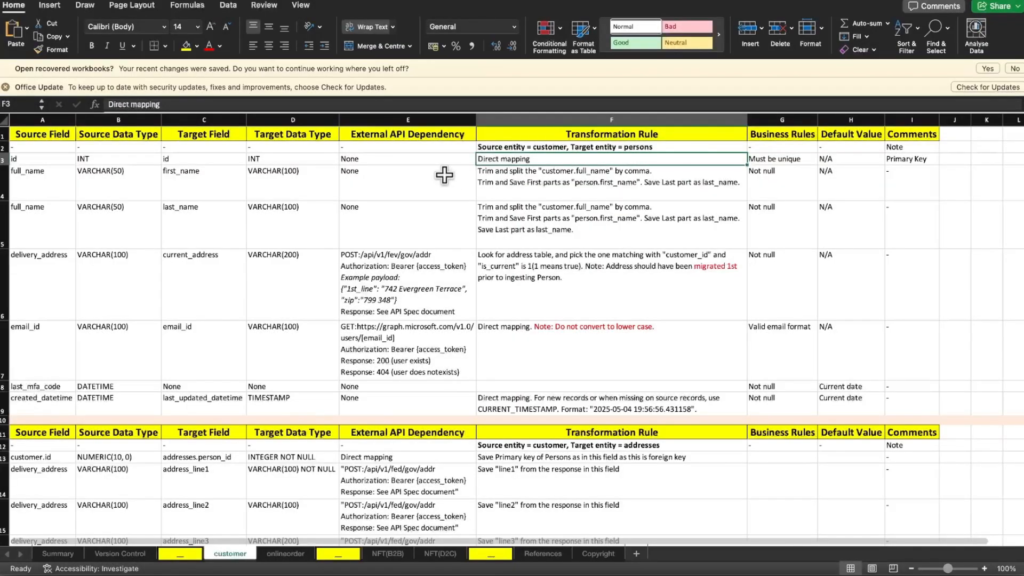
pyautogui.click(5, 158)
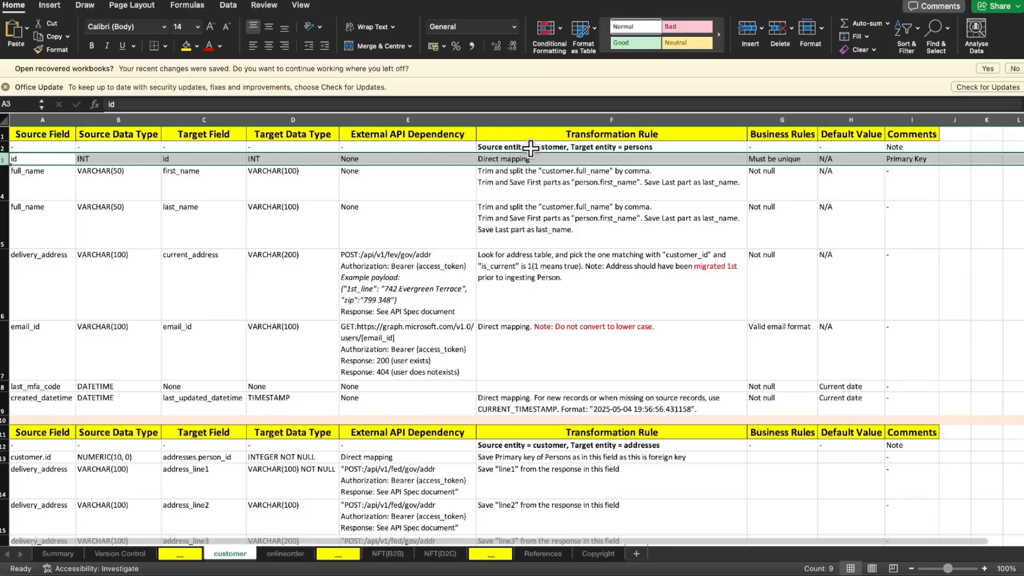
pyautogui.click(555, 159)
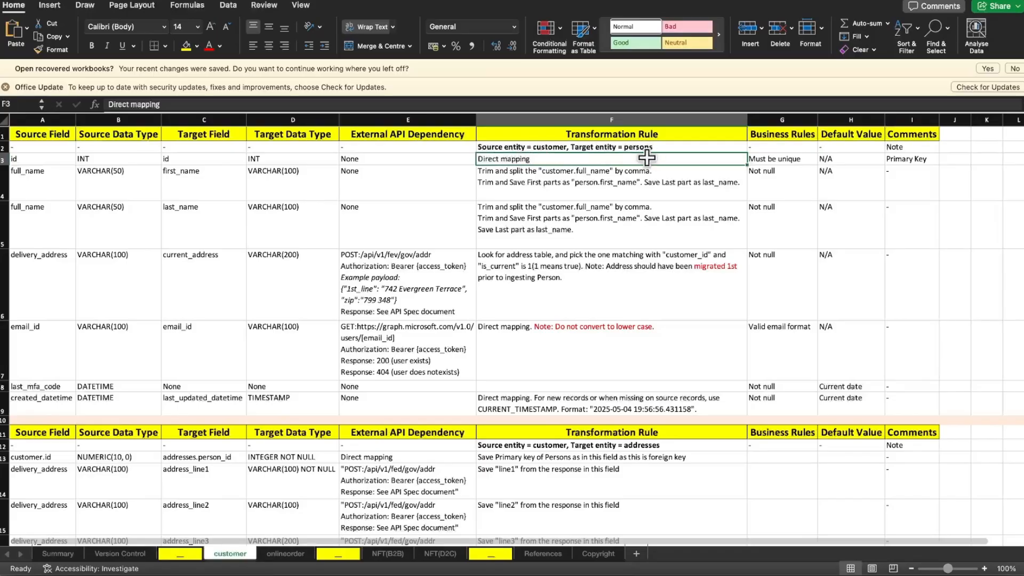
pyautogui.moveTo(636, 153); pyautogui.dragTo(681, 288)
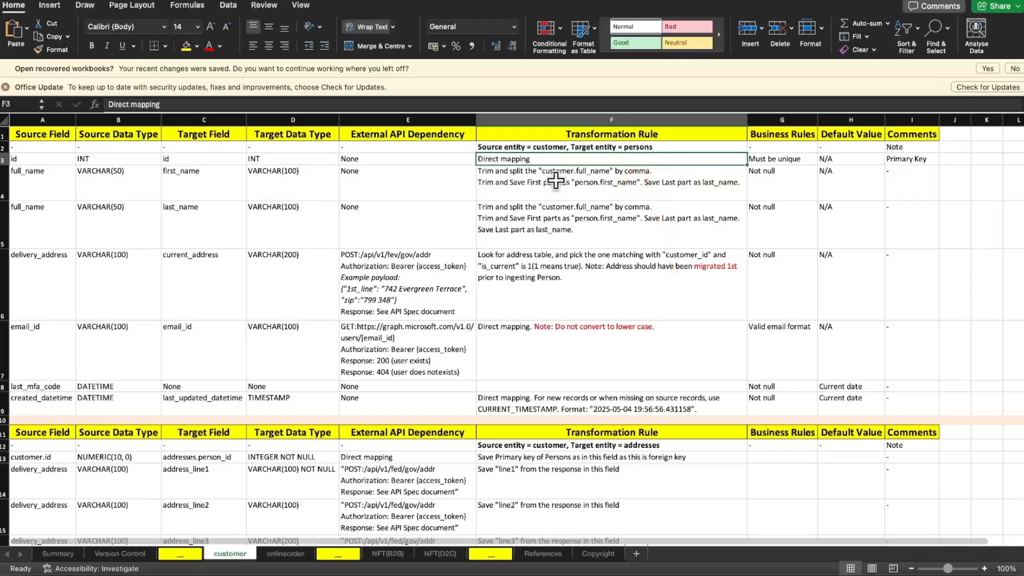
pyautogui.moveTo(536, 158); pyautogui.dragTo(677, 181)
# Switch between the PowerPoint slide on data reconciliation and the Excel mapping sheet to review source and target matching
pyautogui.press('super+Tab')
pyautogui.press('super+Tab')
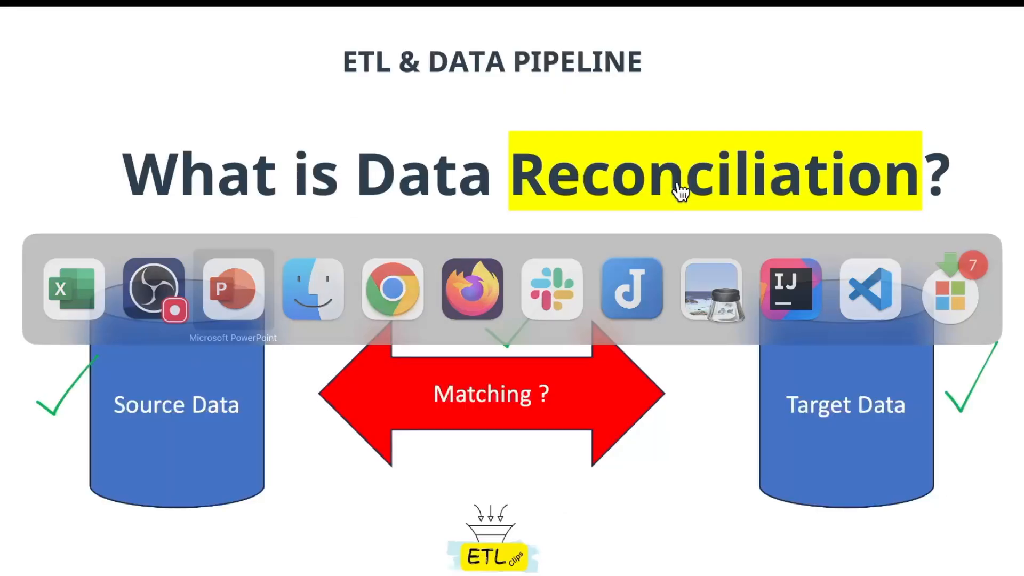
pyautogui.moveTo(654, 210); pyautogui.dragTo(710, 360)
pyautogui.press('super+Tab')
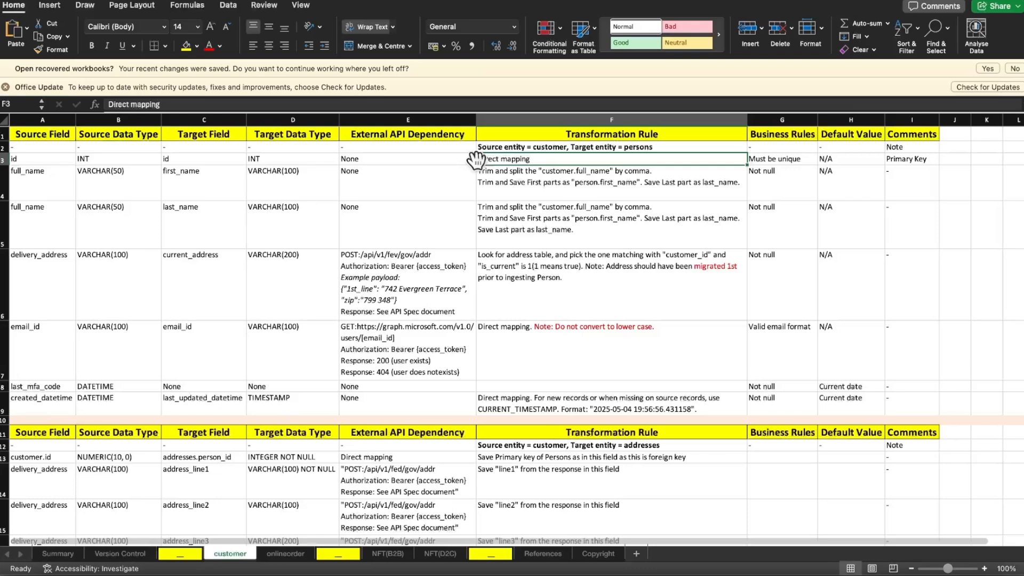
pyautogui.press('super+Tab')
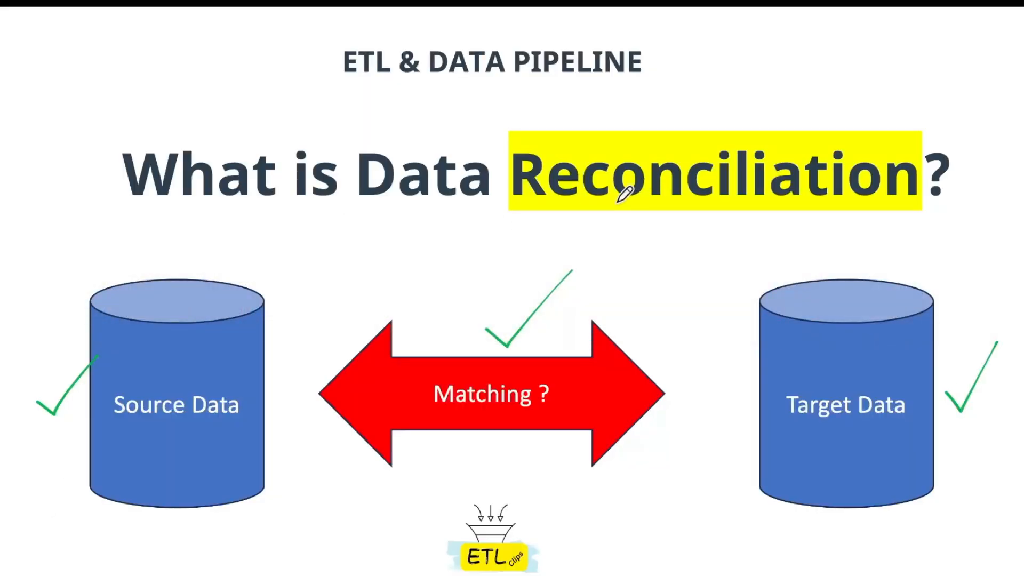
# Switch to the blank Excel workbook and enter SOURCE in D3 and Customer in E3 of Sheet1
pyautogui.press('super+Tab')
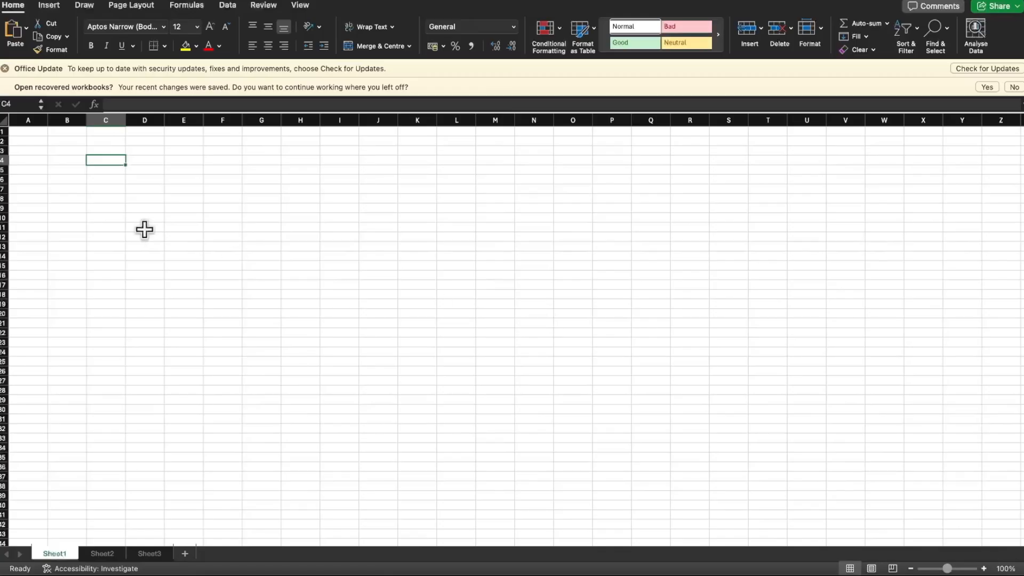
pyautogui.click(150, 151)
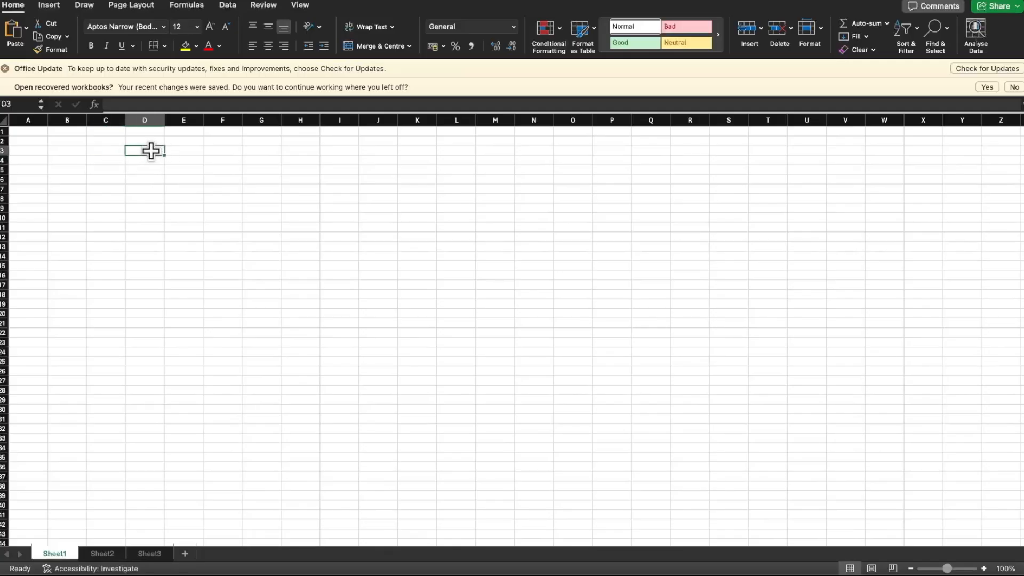
pyautogui.write('SOURCE')
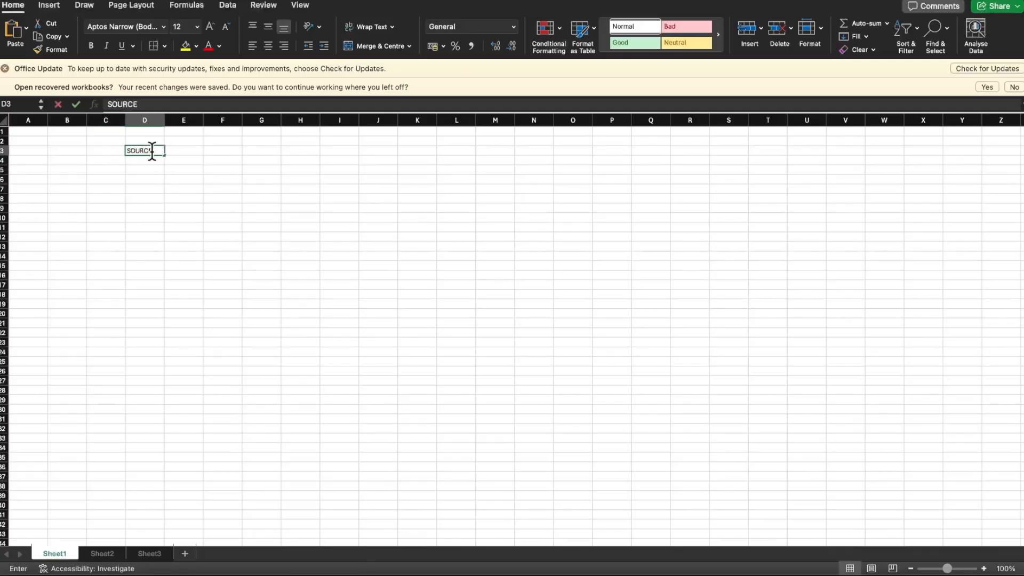
pyautogui.press('Tab')
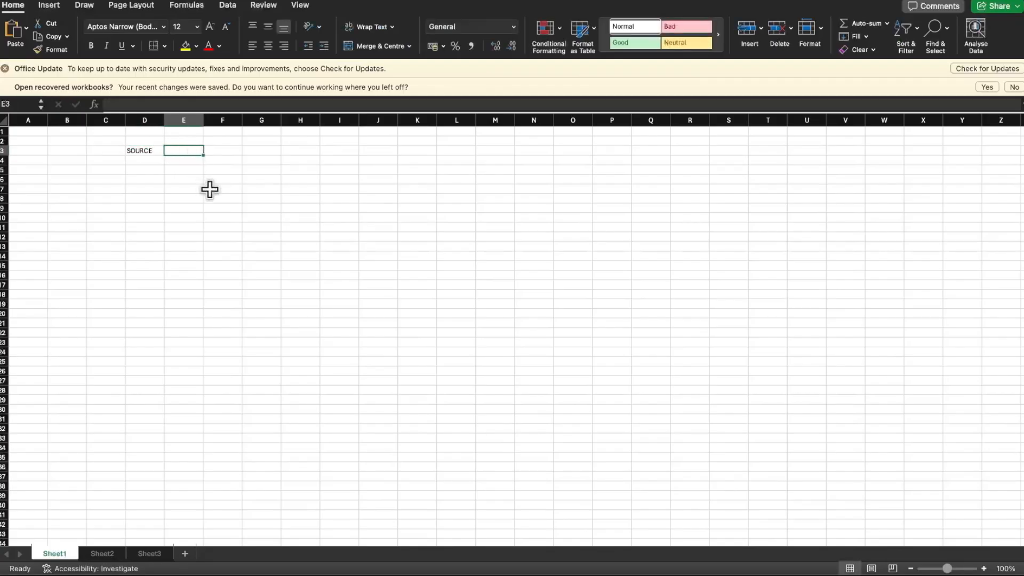
pyautogui.write('Customer')
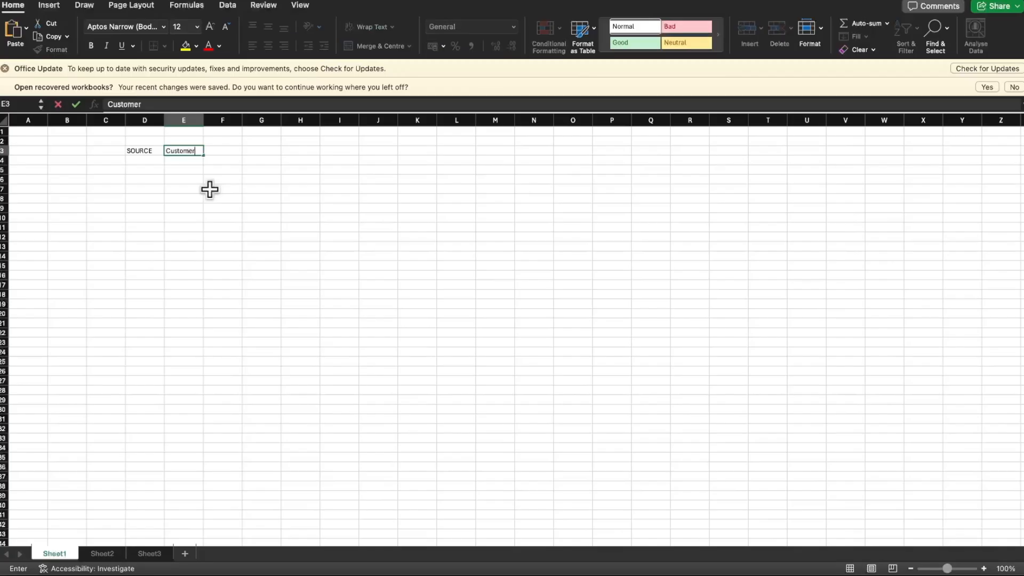
pyautogui.press('Return')
# Move the SOURCE and Customer labels up to D1:E1 and make SOURCE bold
pyautogui.moveTo(142, 150); pyautogui.dragTo(182, 131)
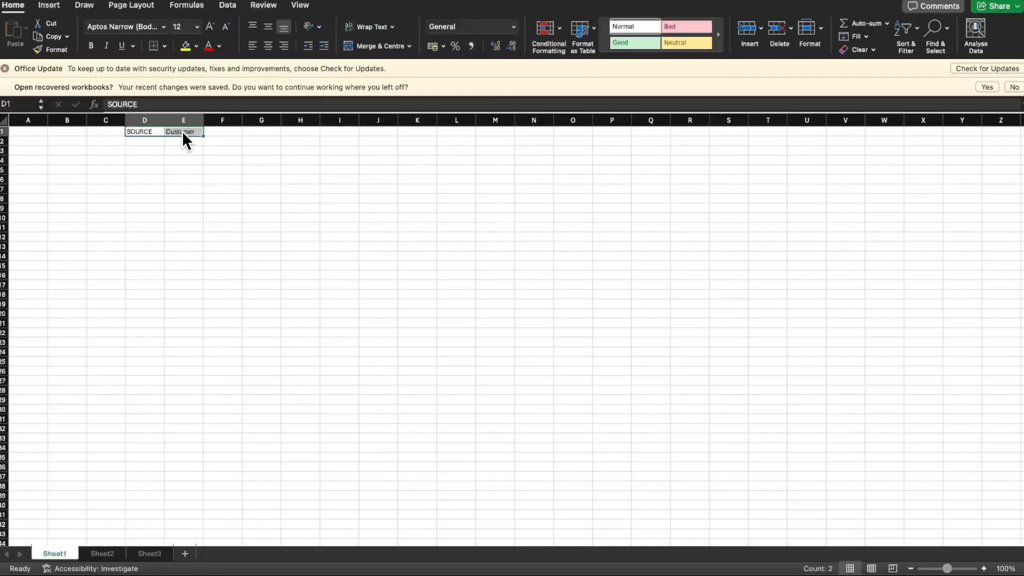
pyautogui.click(144, 131)
pyautogui.press('super+b')
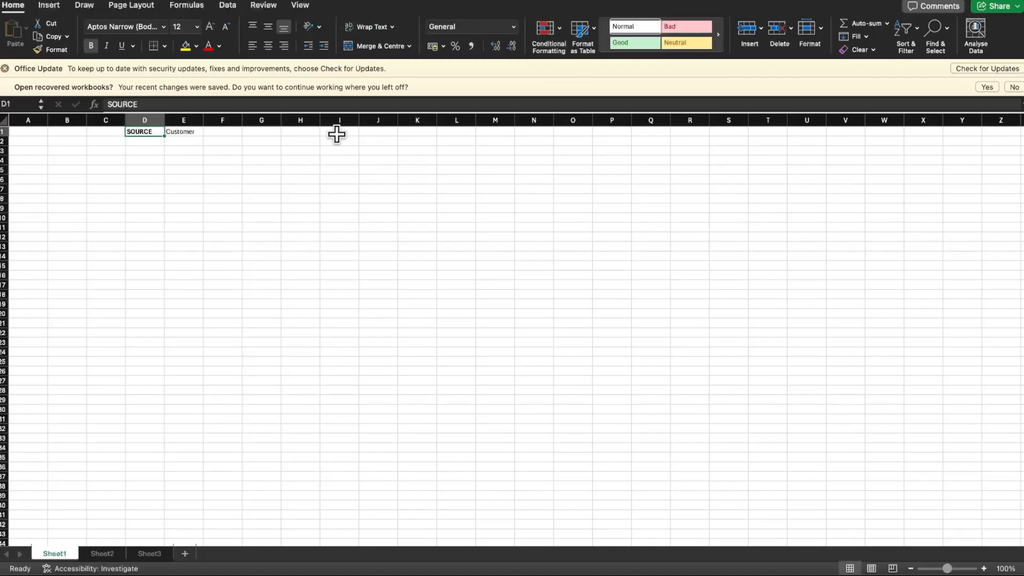
# Enter Person in H1 and TARGET in I1, and make TARGET bold
pyautogui.click(308, 131)
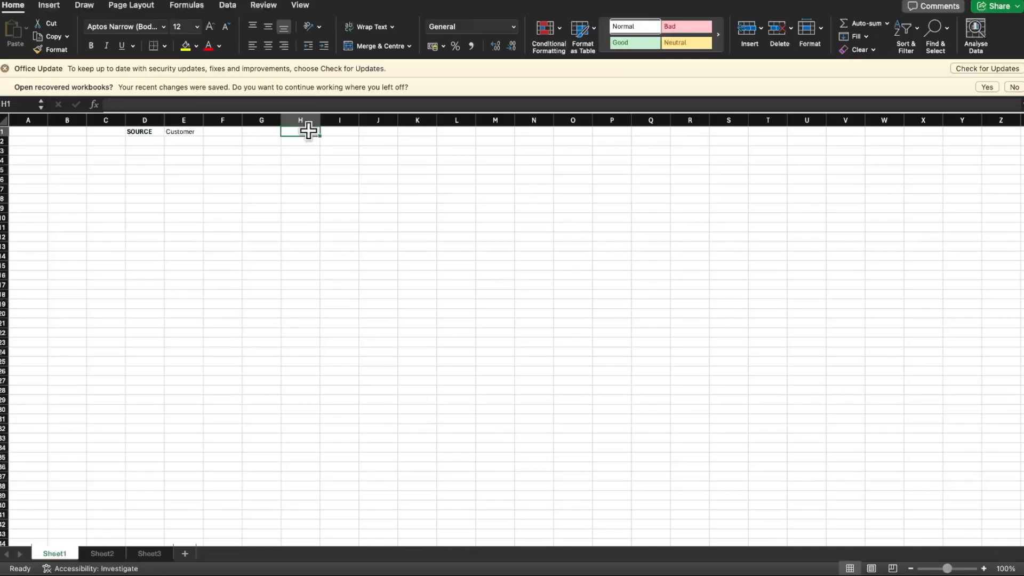
pyautogui.write('Person')
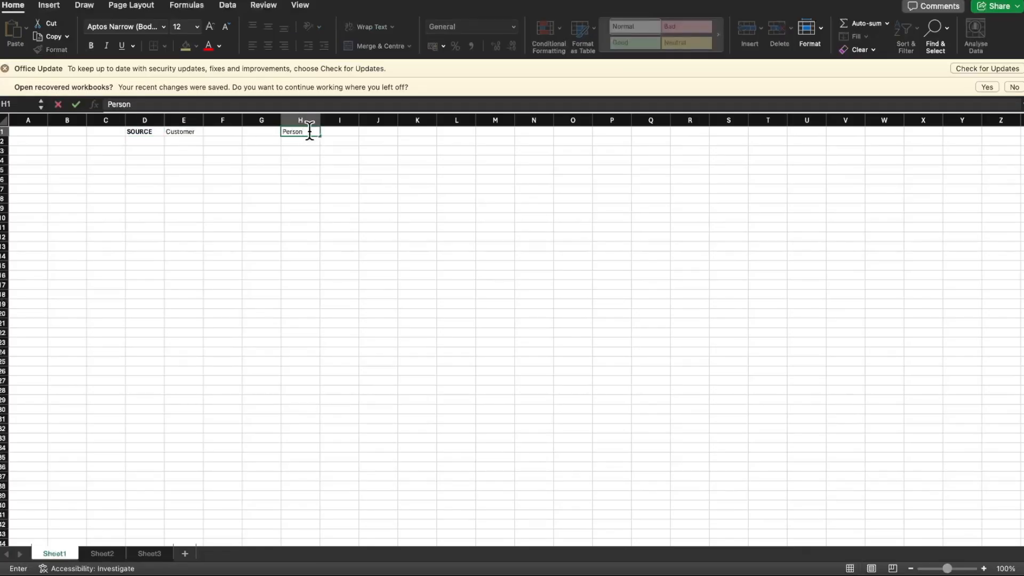
pyautogui.press('Tab')
pyautogui.write('TARGET')
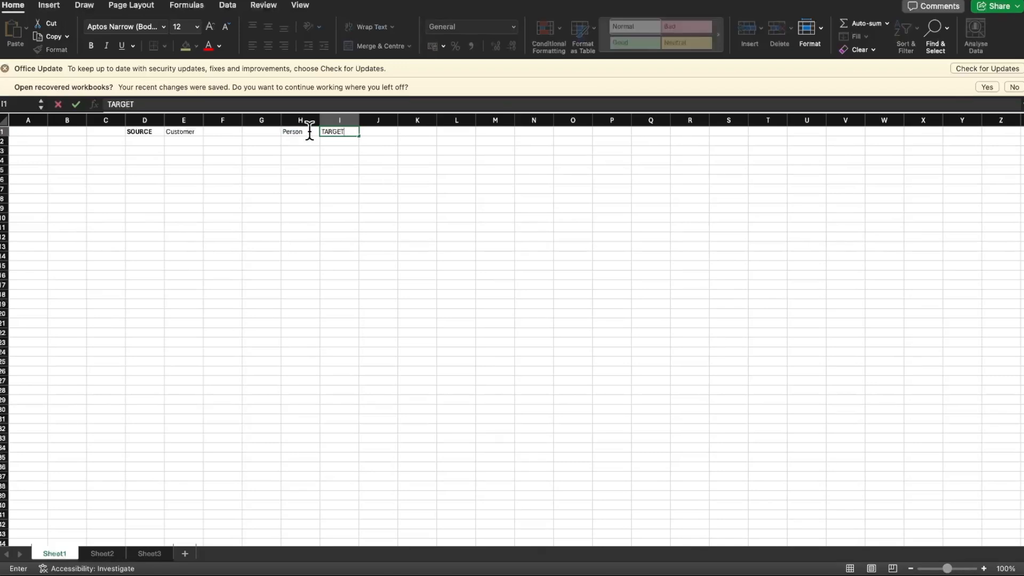
pyautogui.hotkey('ctrl', 'Return')
pyautogui.press('super+b')
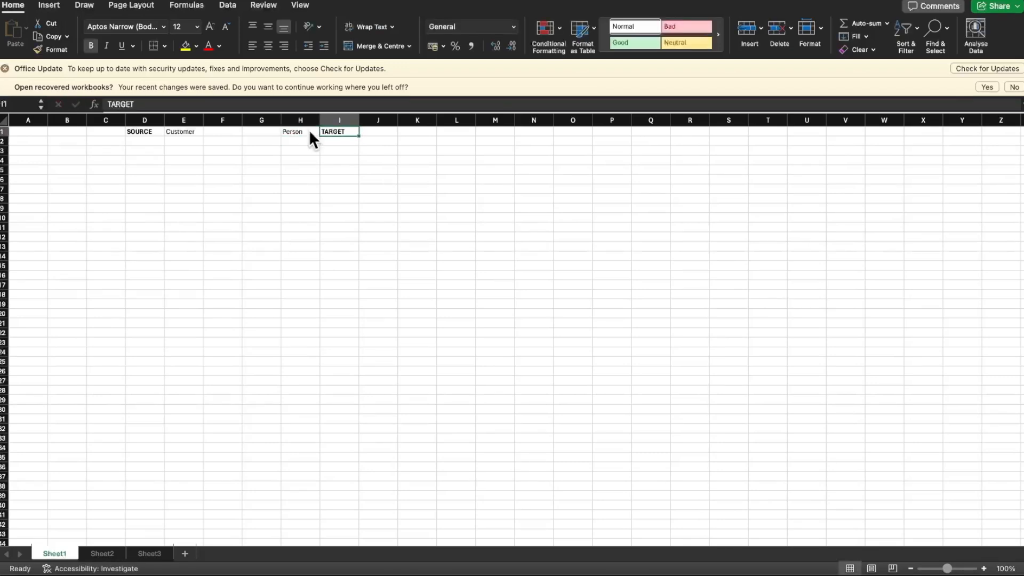
pyautogui.click(141, 131)
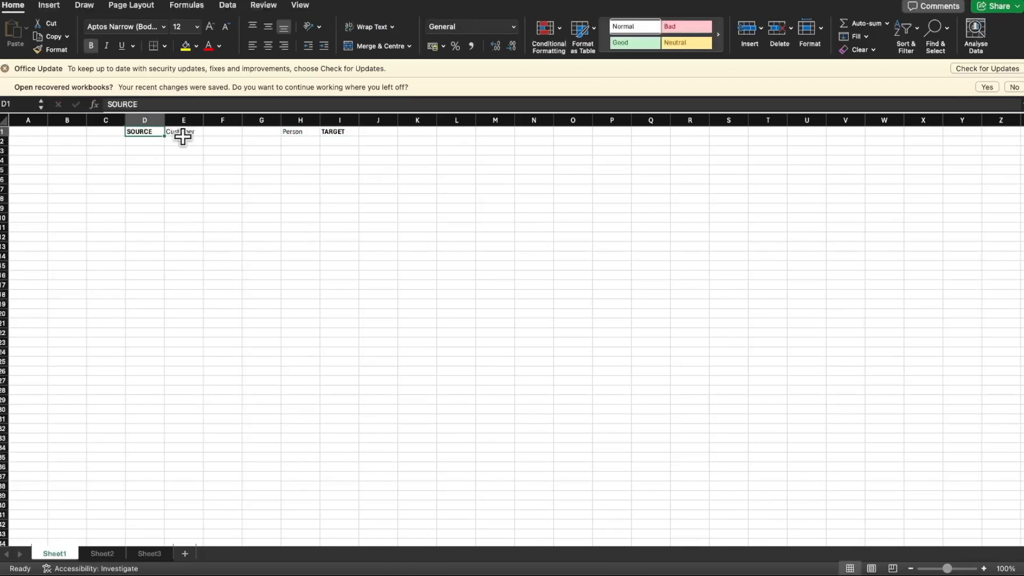
pyautogui.click(180, 132)
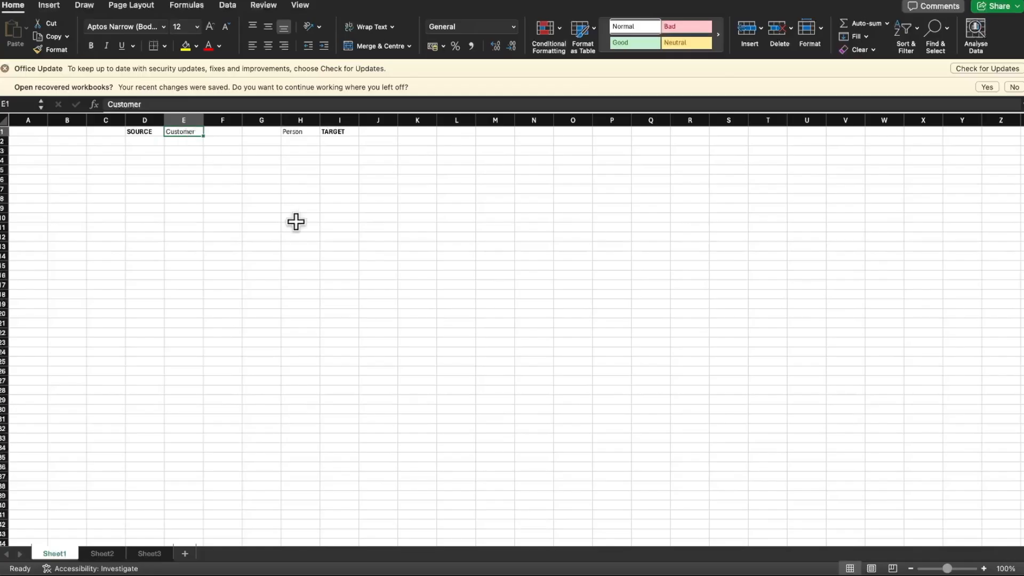
pyautogui.click(304, 131)
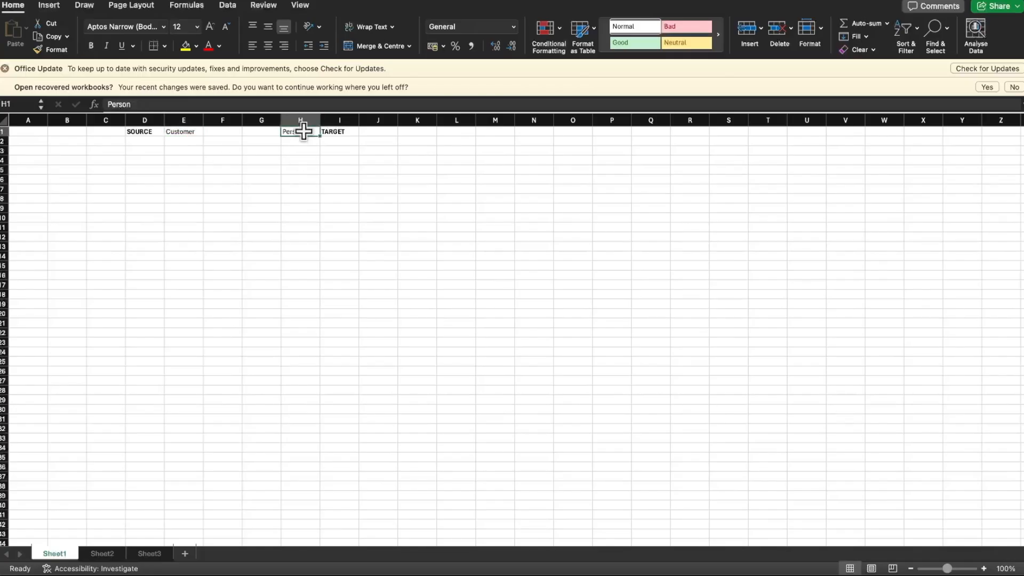
pyautogui.click(341, 132)
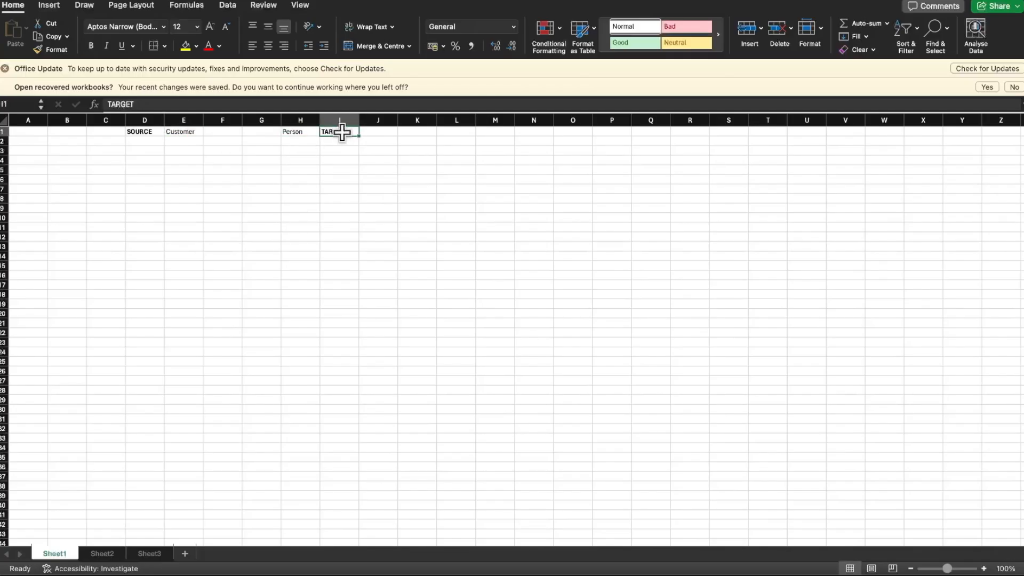
pyautogui.press('super+Tab')
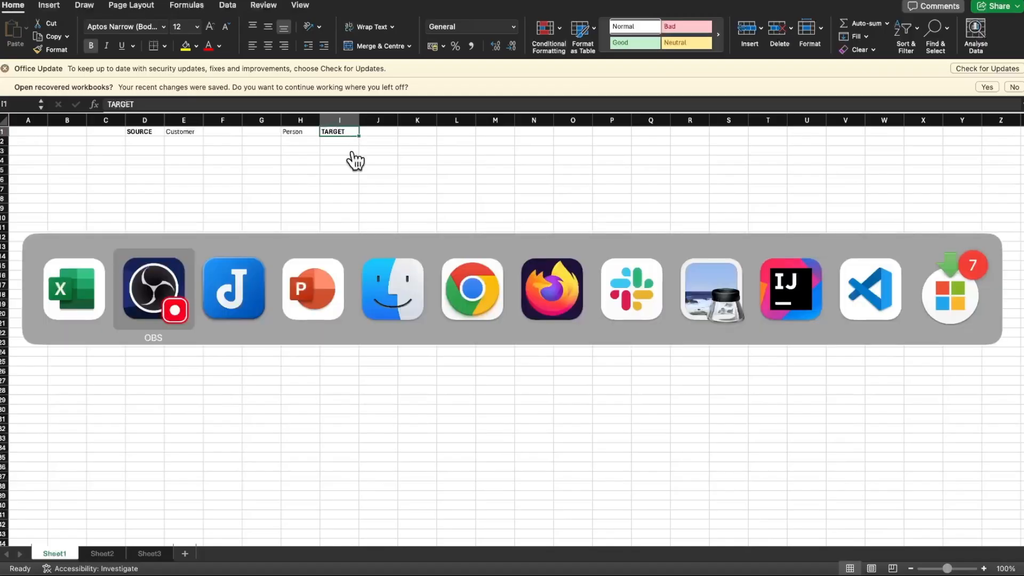
pyautogui.press('super+Tab')
pyautogui.press('super+Tab')
pyautogui.press('super+Tab')
pyautogui.press('super+Tab')
pyautogui.press('Escape')
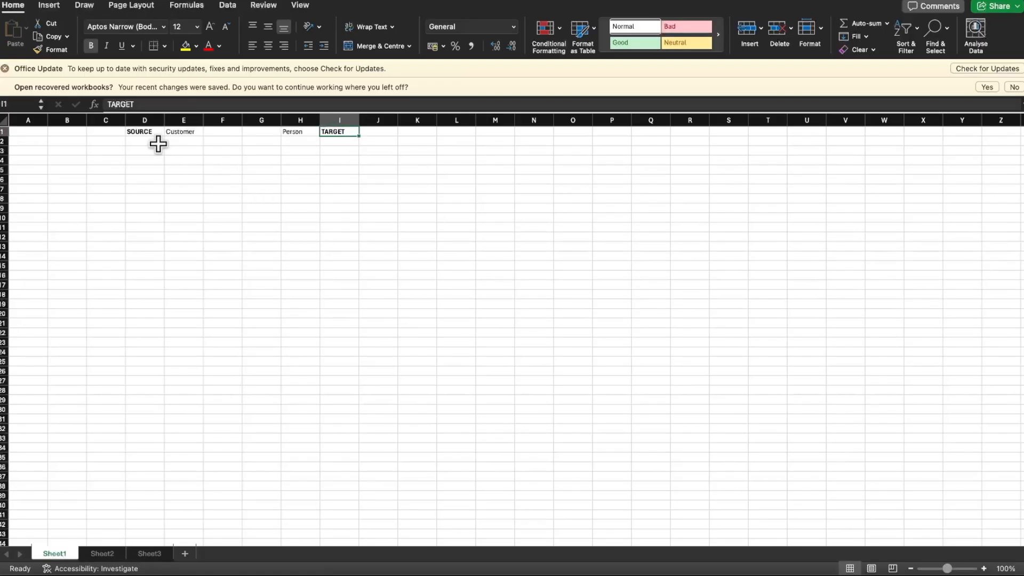
# Enter the sample ids 101 and 102 under Customer in E2 and E3
pyautogui.click(185, 140)
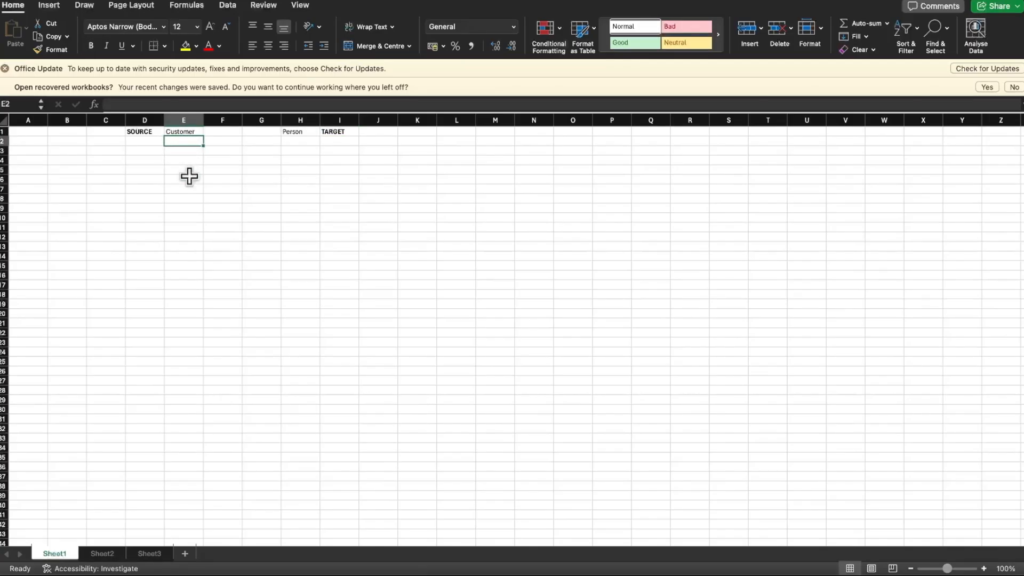
pyautogui.write('101')
pyautogui.press('Return')
pyautogui.write('102')
pyautogui.press('Return')
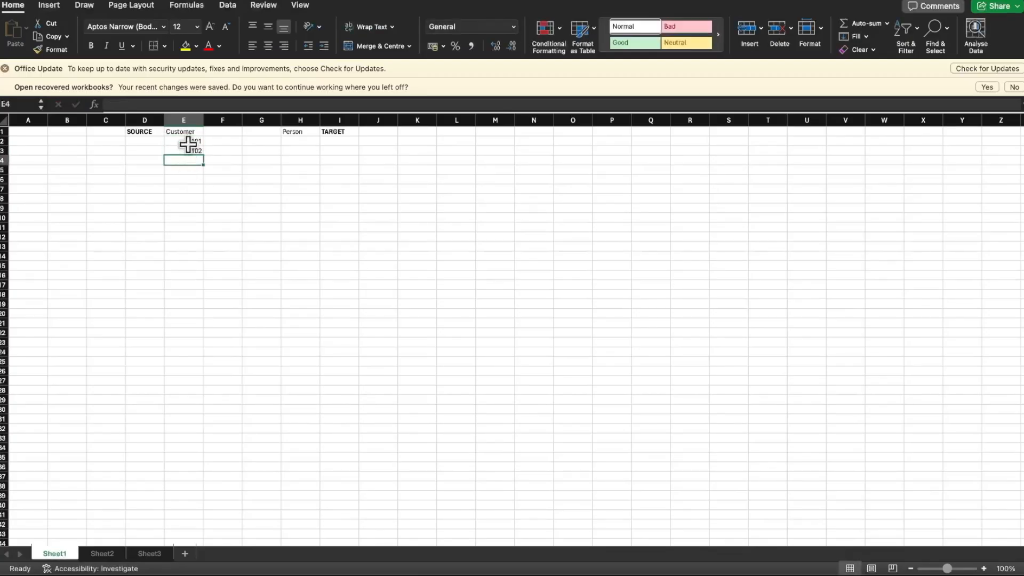
# Extend the Customer id series from E2:E3 down to 120 in E21
pyautogui.click(189, 142)
pyautogui.moveTo(194, 143); pyautogui.dragTo(191, 328)
pyautogui.click(188, 166)
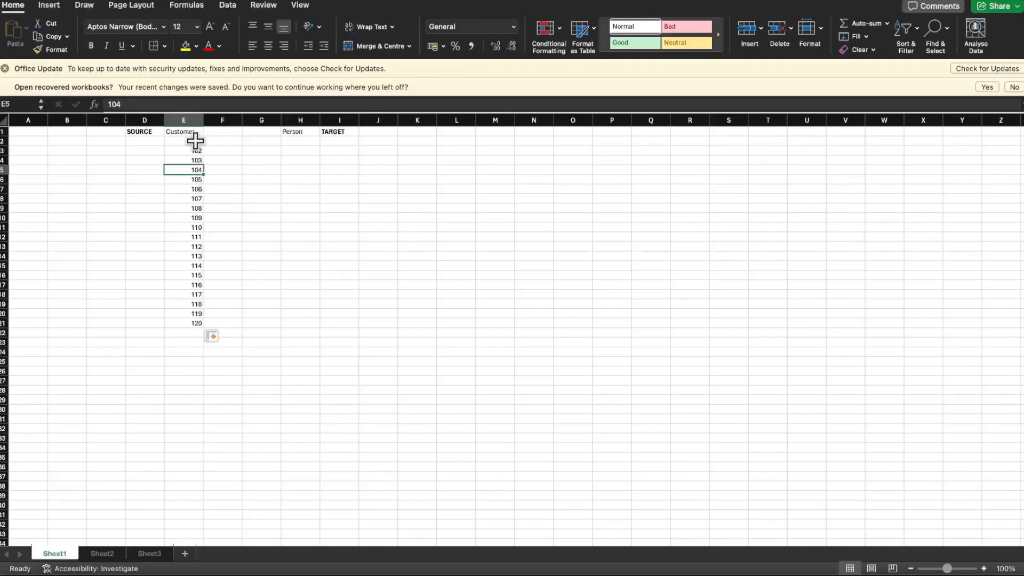
pyautogui.moveTo(194, 141); pyautogui.dragTo(193, 321)
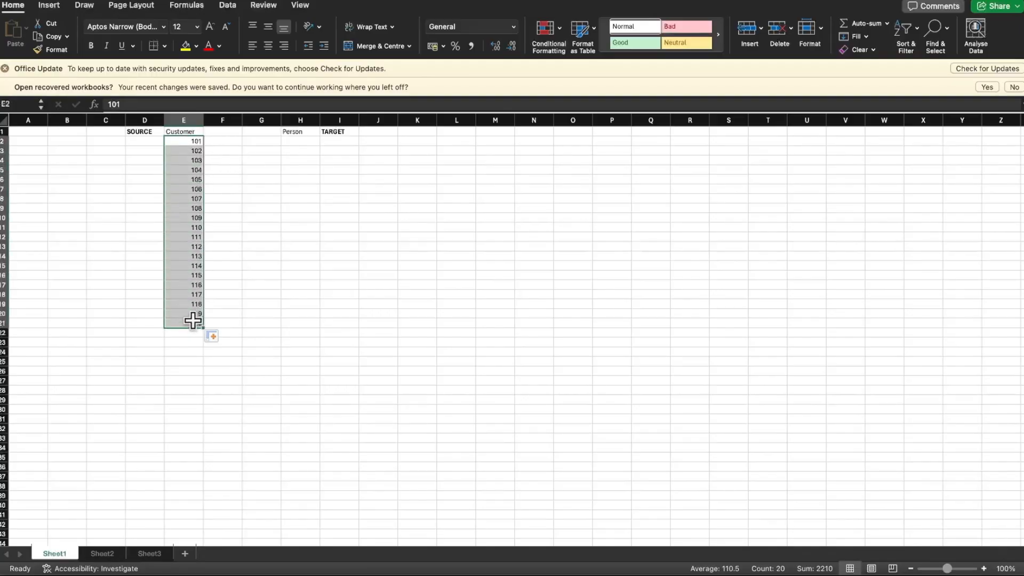
# Switch to the Mapping Sheet workbook to examine the id field's transformation rule, and return to the sample workbook
pyautogui.hotkey('ctrl', 'Up')
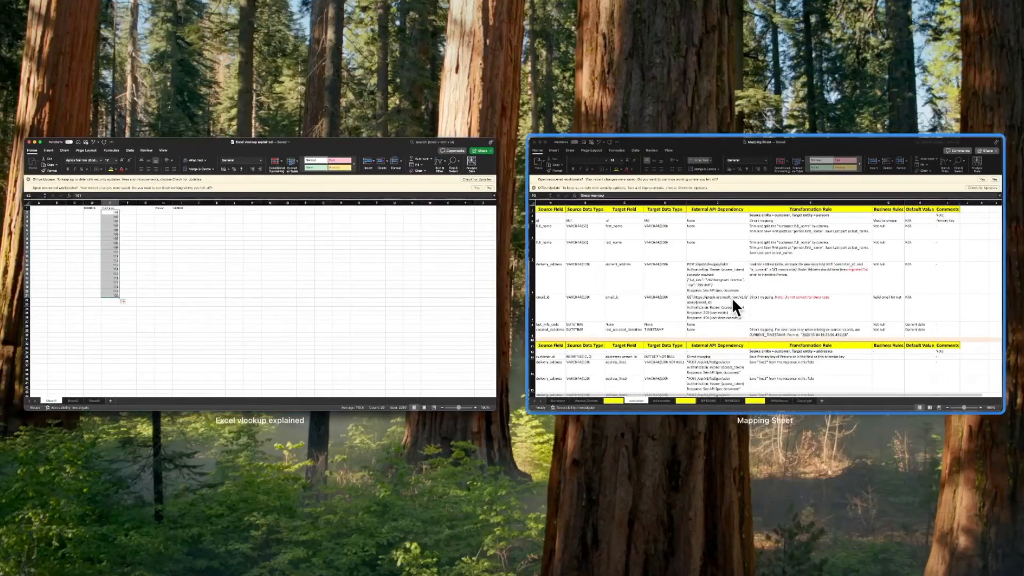
pyautogui.click(732, 297)
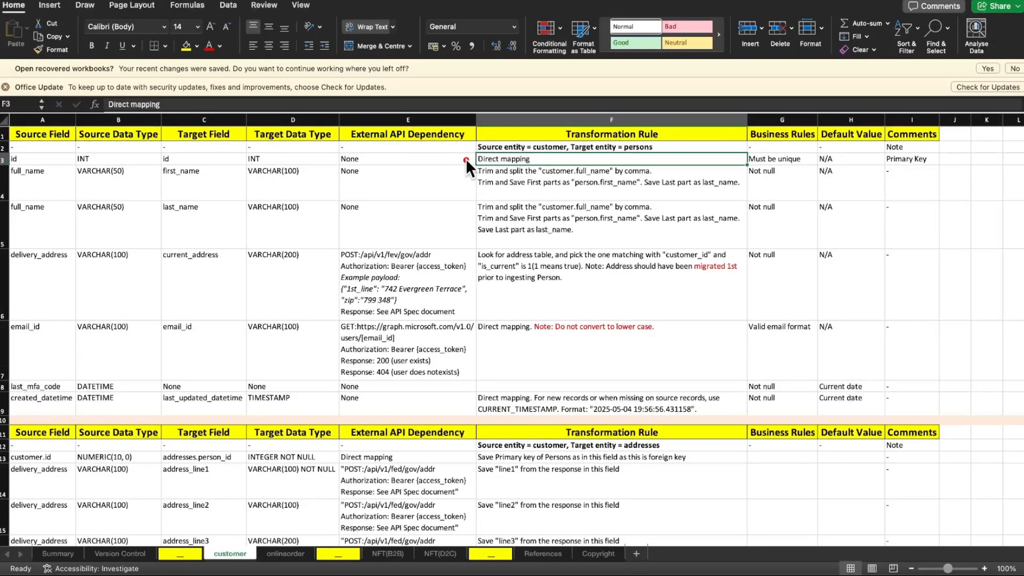
pyautogui.moveTo(469, 160)
pyautogui.mouseDown()
pyautogui.moveTo(398, 226)
pyautogui.moveTo(337, 189)
pyautogui.moveTo(337, 171)
pyautogui.moveTo(362, 226)
pyautogui.mouseUp()
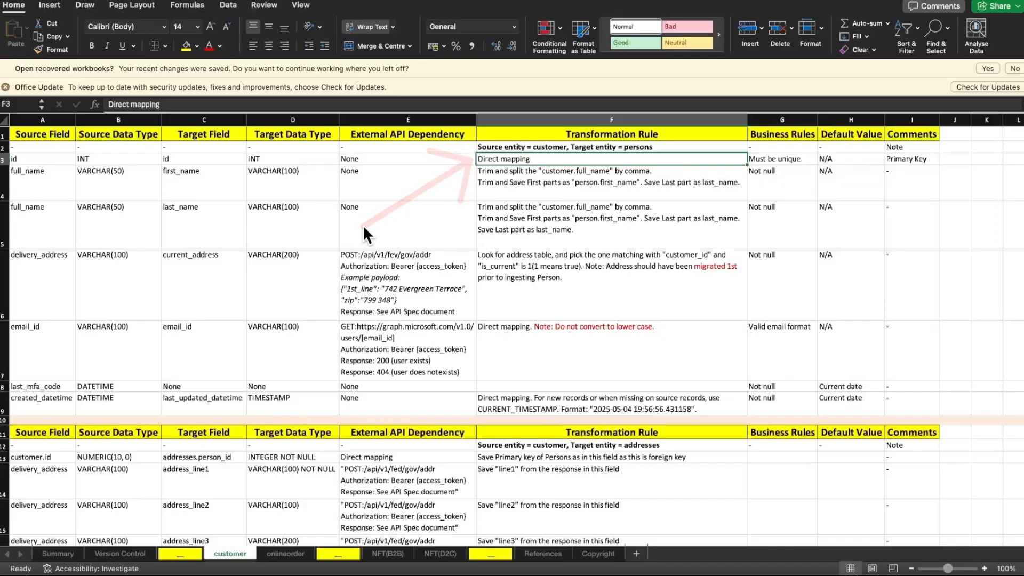
pyautogui.hotkey('ctrl', 'Up')
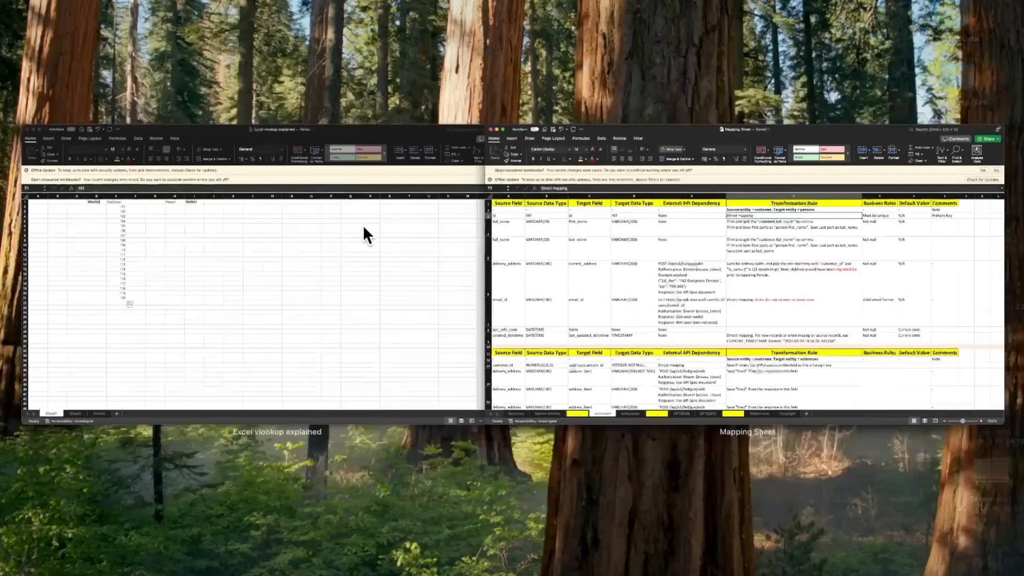
pyautogui.click(343, 249)
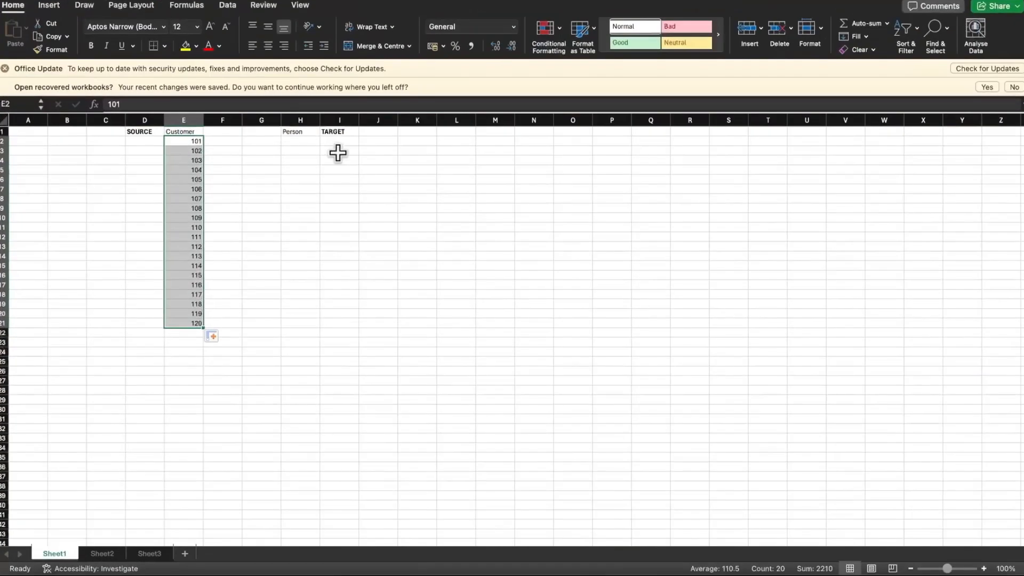
# Enter 101 under Person in H2
pyautogui.click(300, 141)
pyautogui.write('101')
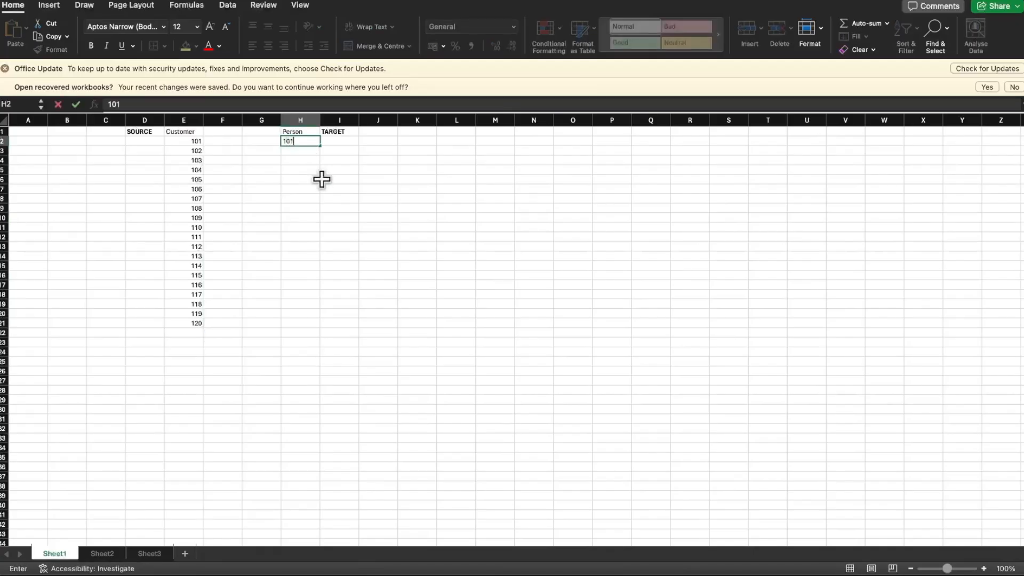
pyautogui.press('Return')
pyautogui.press('Up')
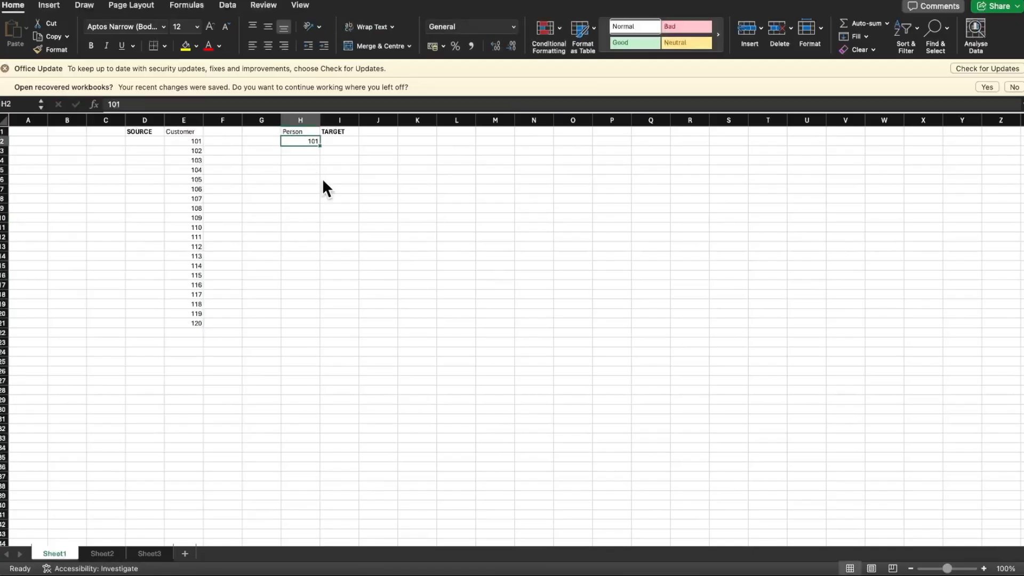
# Copy the Customer ids from E2:E21 into the Person column starting at H2
pyautogui.press('Left')
pyautogui.press('Left')
pyautogui.press('Left')
pyautogui.keyDown('shift'); pyautogui.click(189, 322); pyautogui.keyUp('shift')
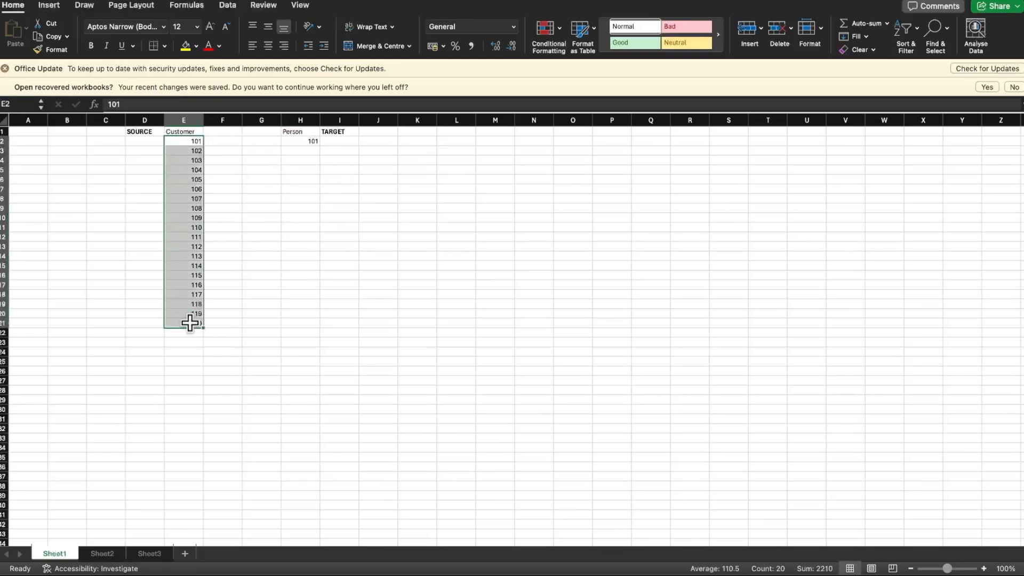
pyautogui.press('super+c')
pyautogui.click(308, 140)
pyautogui.press('super+v')
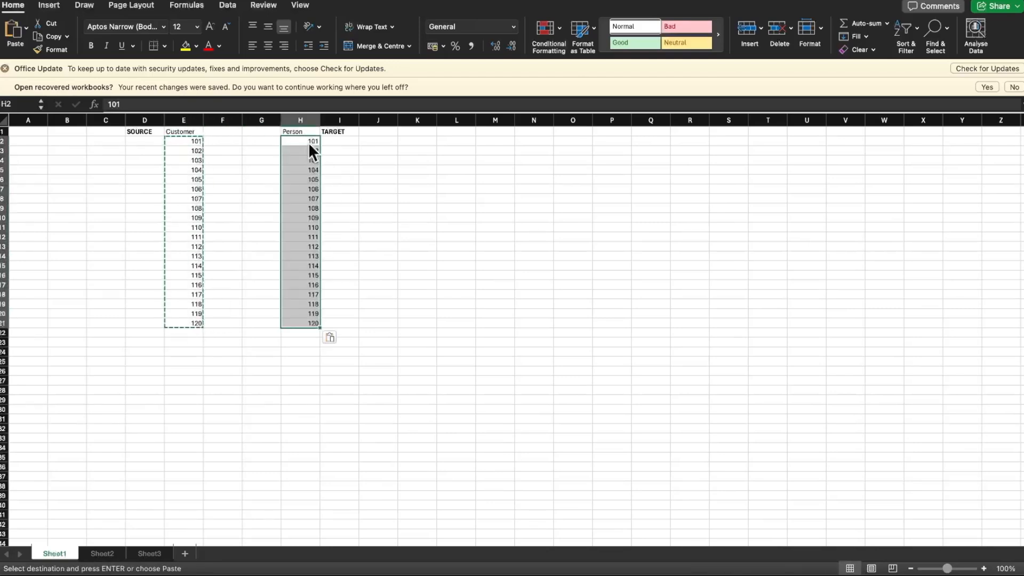
pyautogui.click(355, 236)
pyautogui.press('Escape')
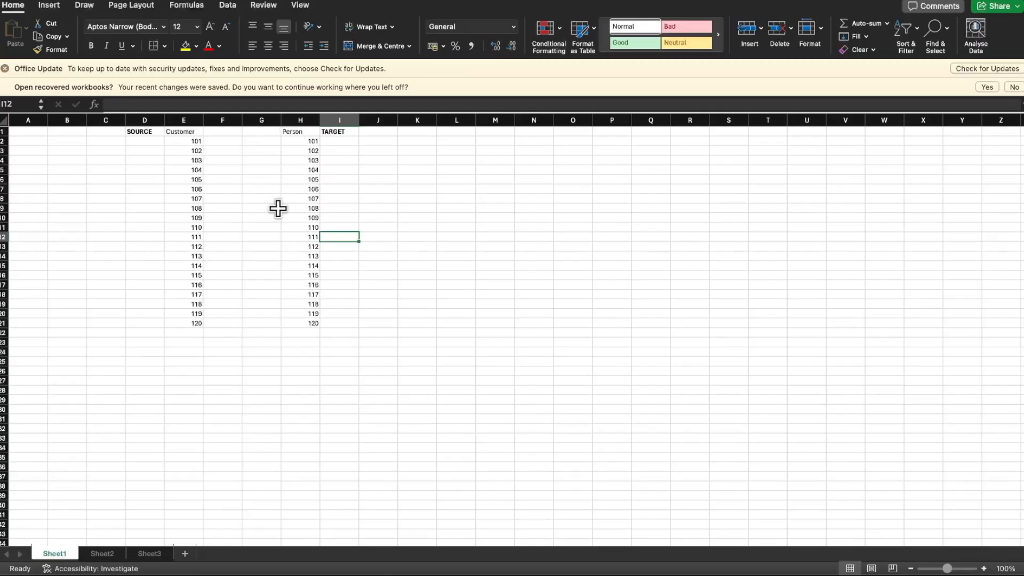
# Change the Person id in H3 to 301 so it differs from the source id
pyautogui.click(312, 150)
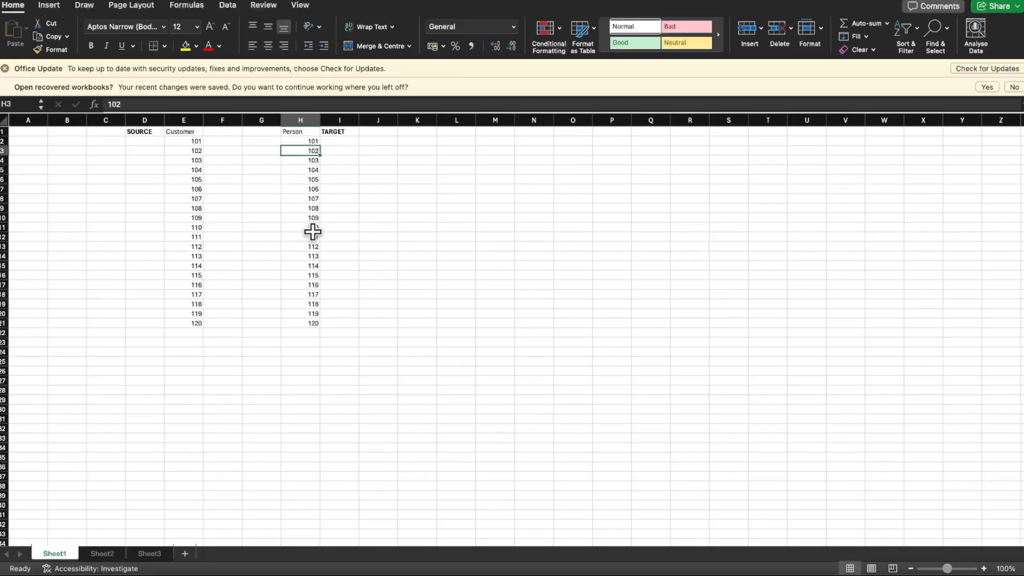
pyautogui.write('301')
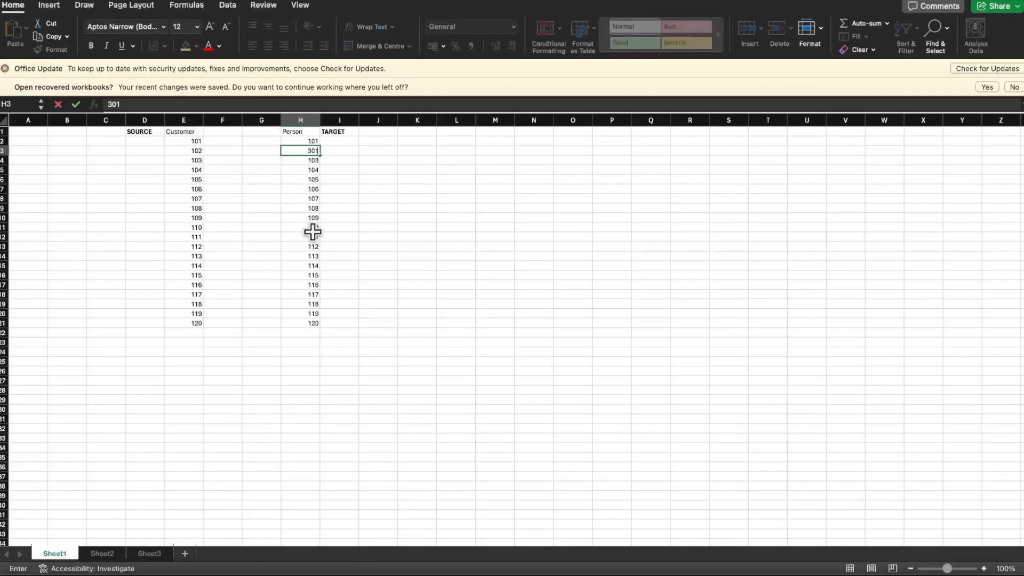
pyautogui.press('Return')
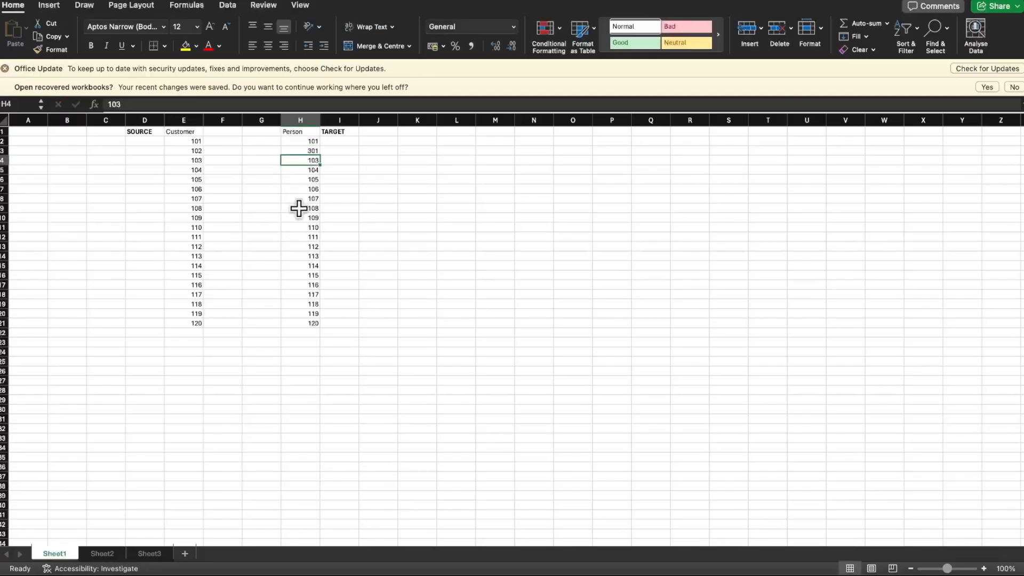
pyautogui.scroll(5, 293, 204)
pyautogui.scroll(3, 295, 203)
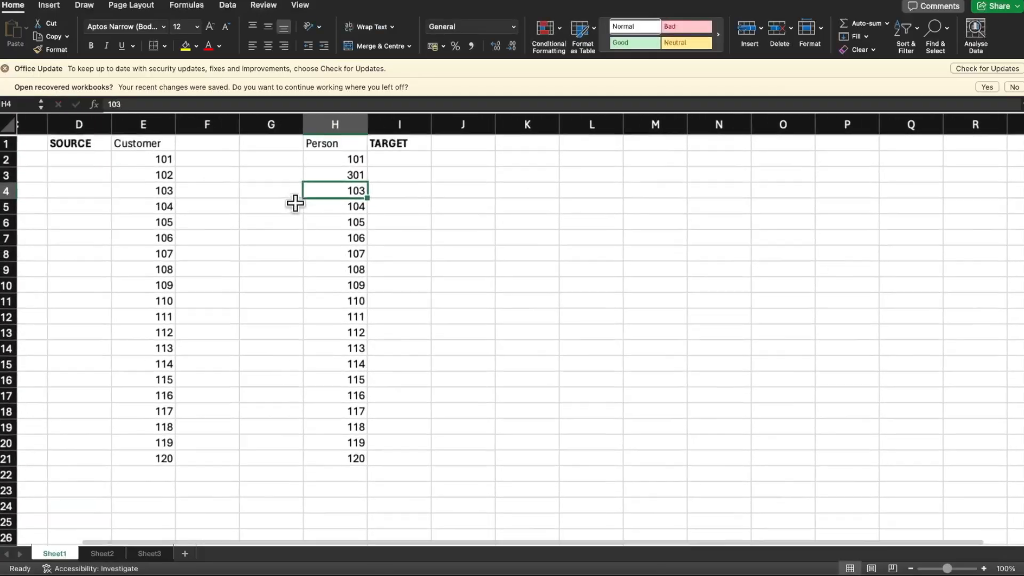
pyautogui.hscroll(-2, 295, 203)
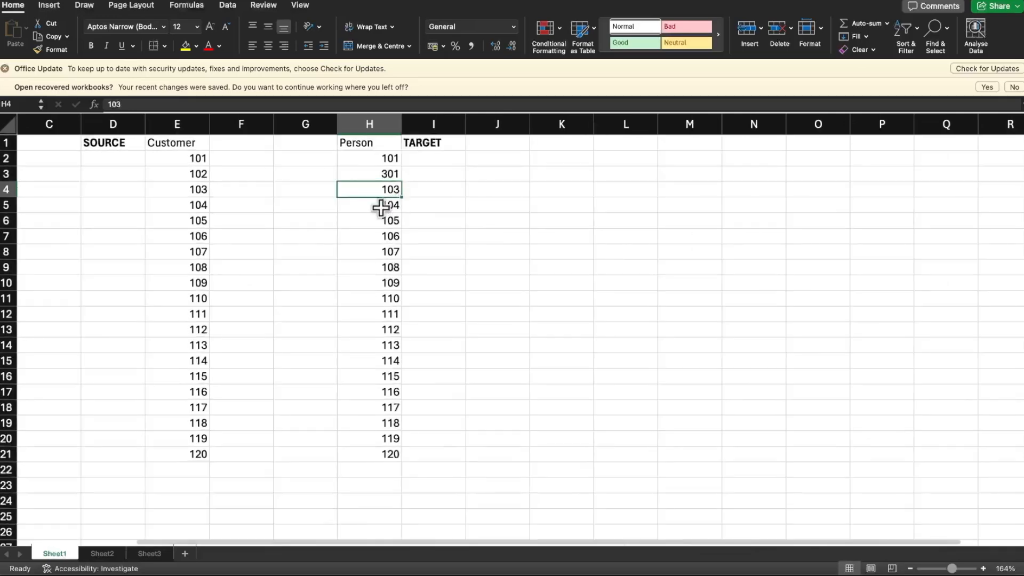
pyautogui.click(384, 173)
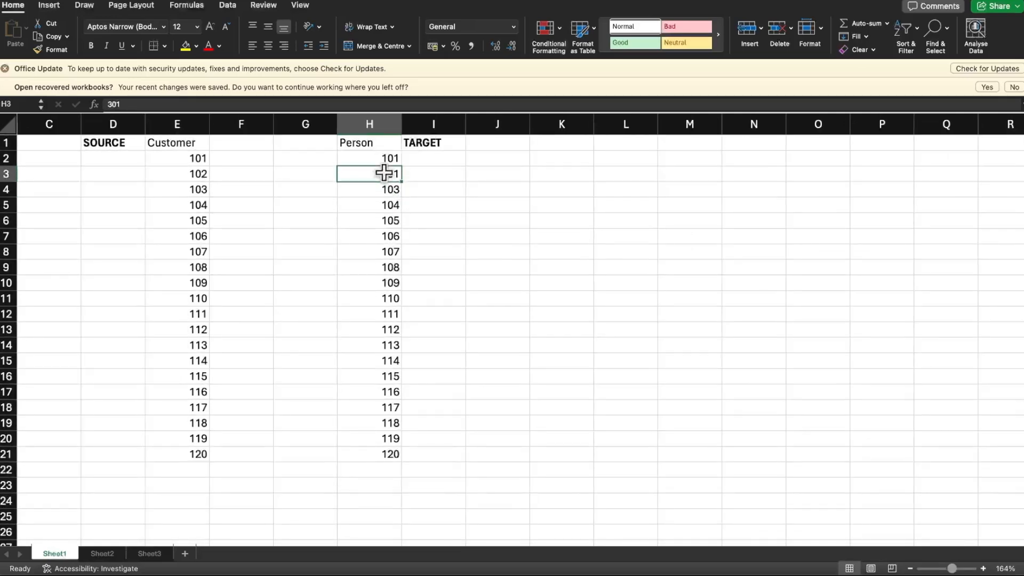
# Replace the Person id in H13 with 202
pyautogui.click(388, 330)
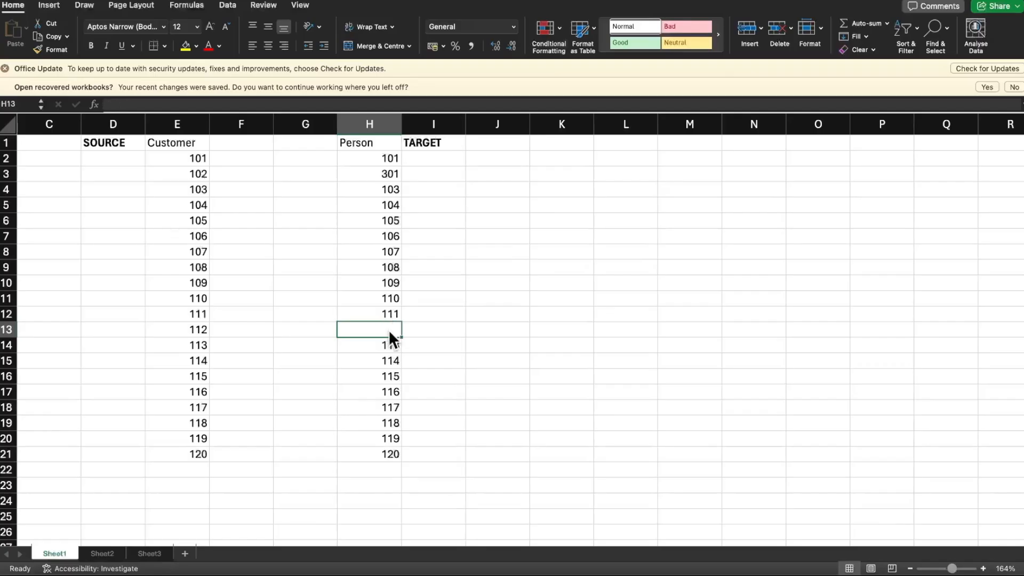
pyautogui.write('202')
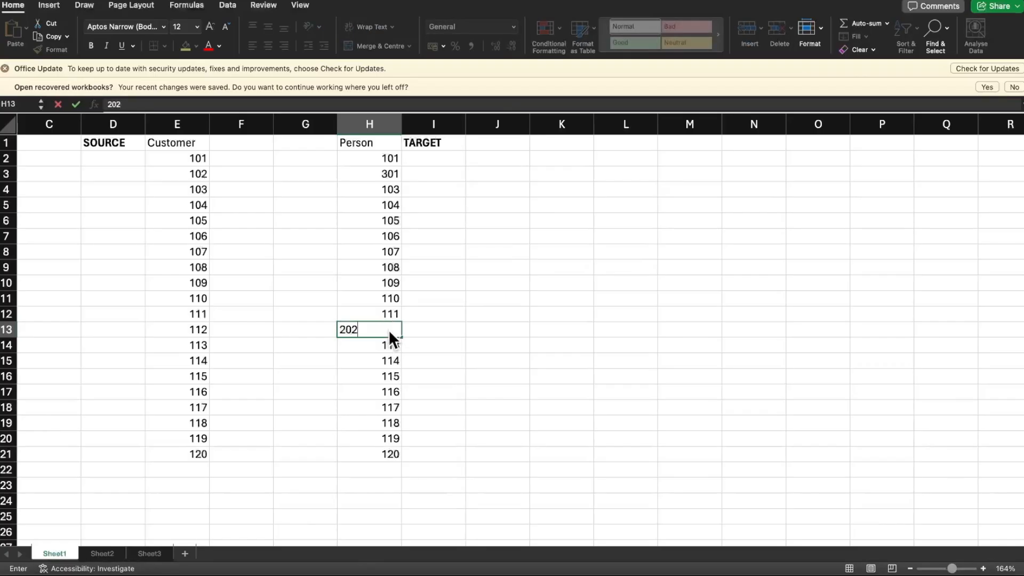
pyautogui.press('Return')
# Set the Person id in H13 to 901 and the one in H20 to 391
pyautogui.click(389, 331)
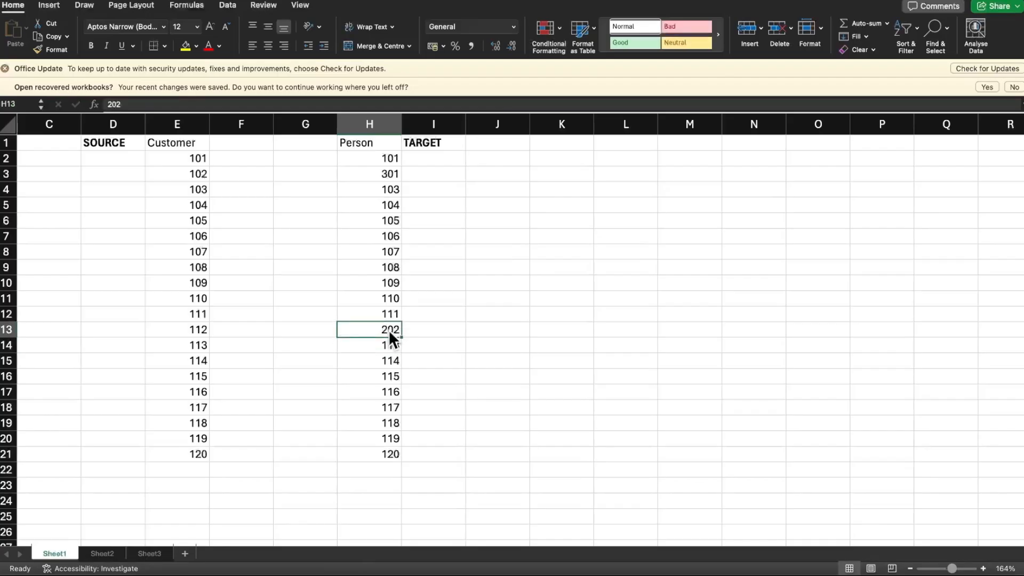
pyautogui.write('901')
pyautogui.press('Return')
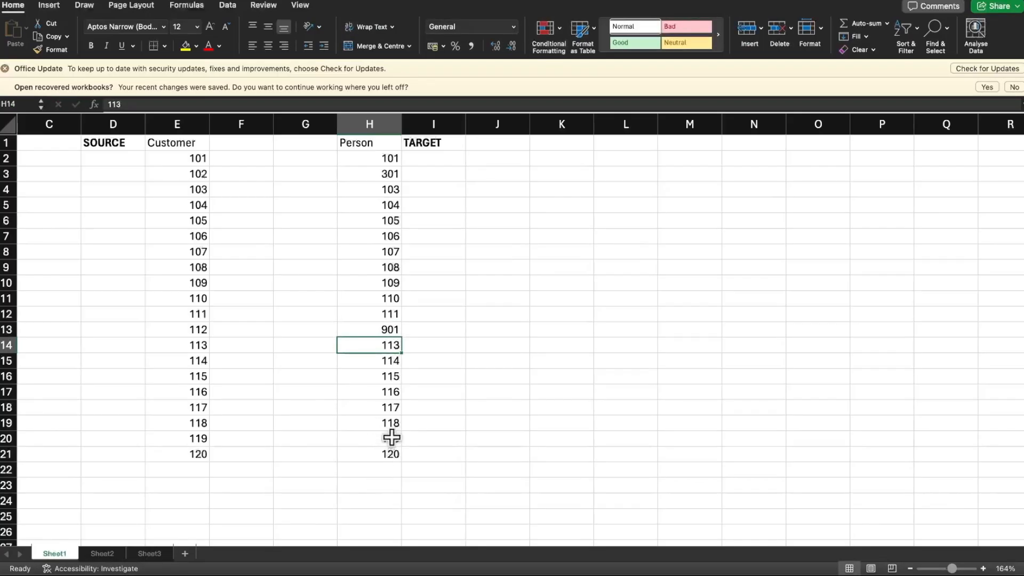
pyautogui.click(391, 438)
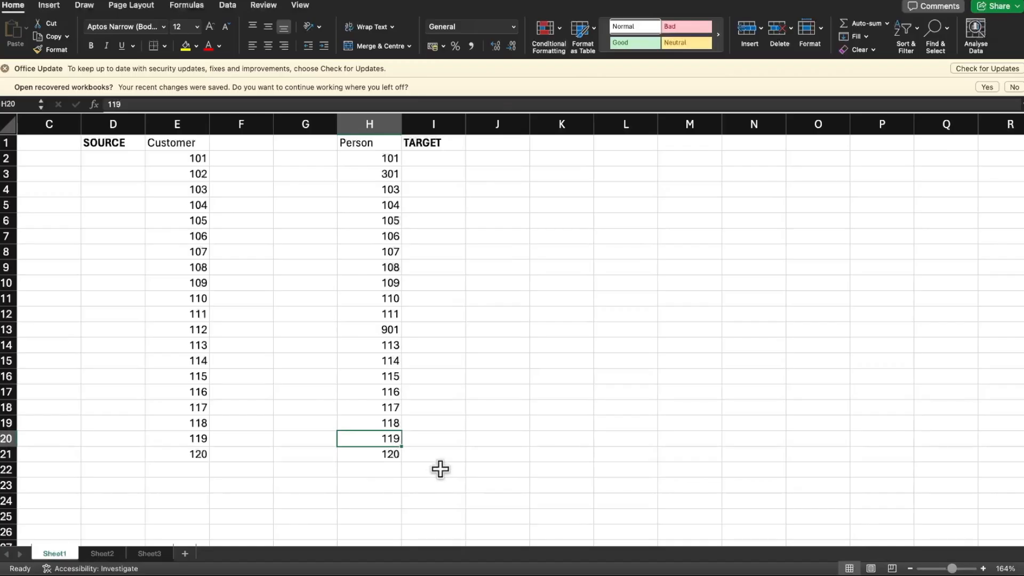
pyautogui.write('391')
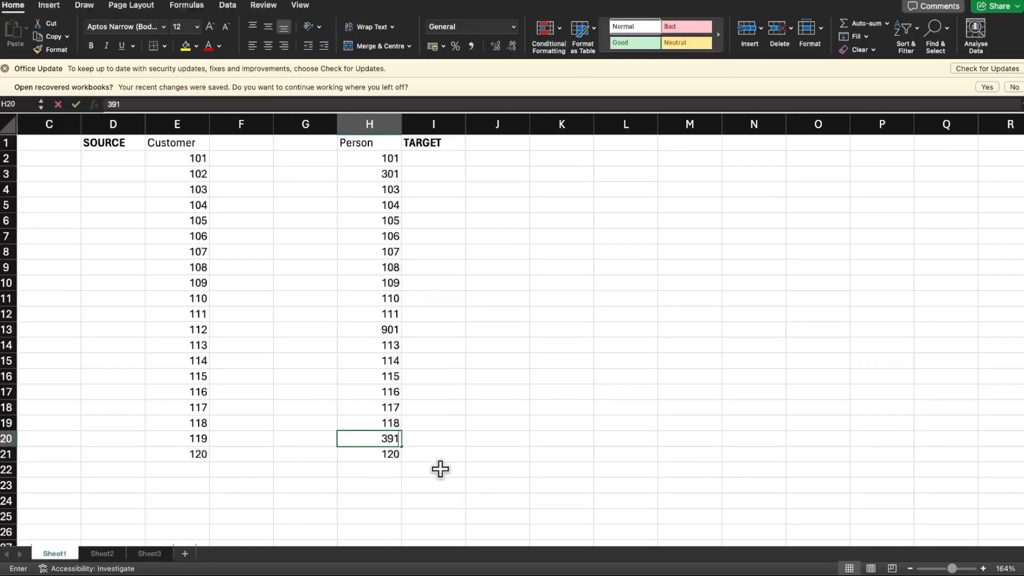
pyautogui.press('Return')
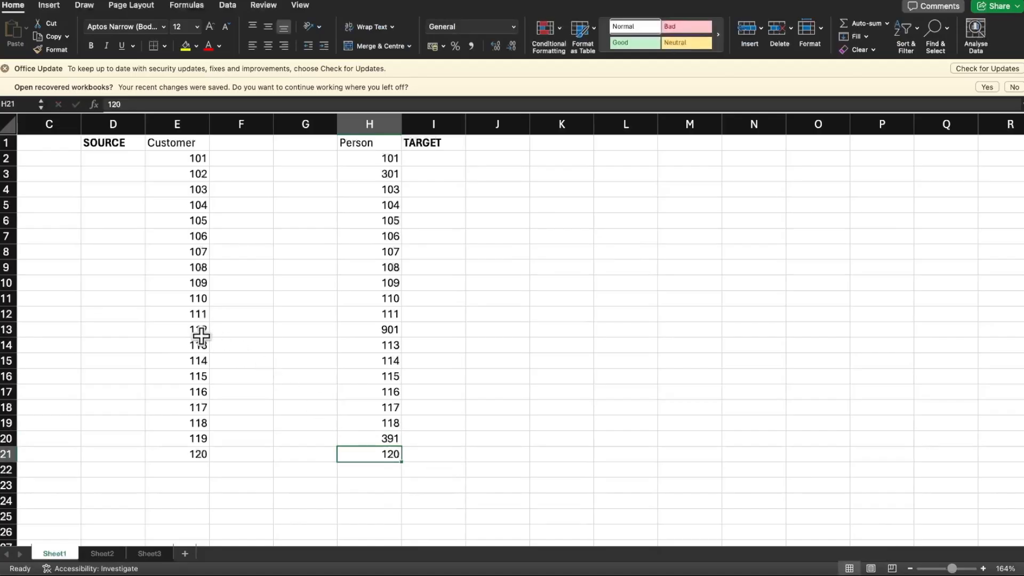
# Change the Customer id in E5 to 1044 so it differs from the Person id in the same row
pyautogui.click(191, 298)
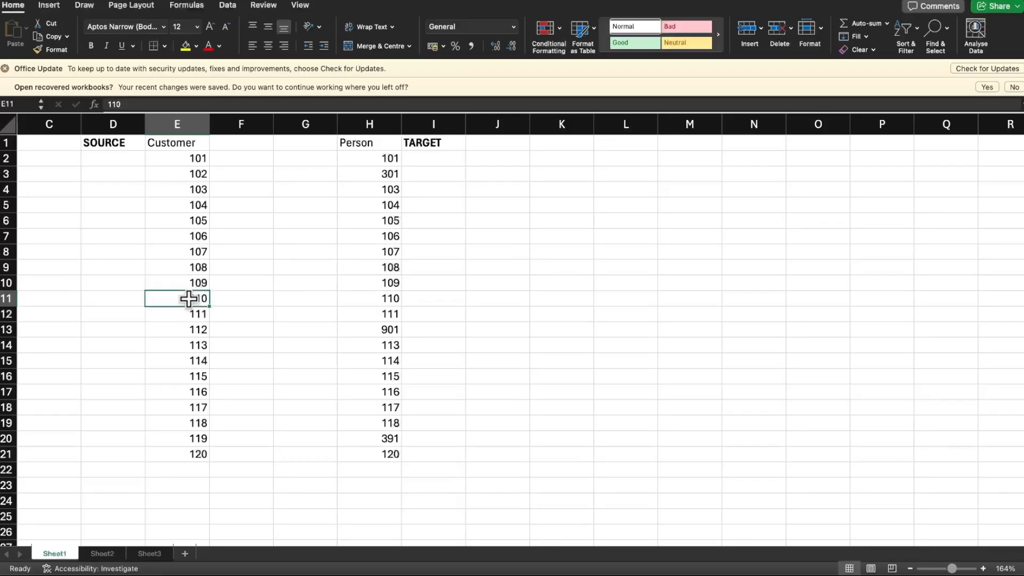
pyautogui.moveTo(192, 283); pyautogui.dragTo(193, 314)
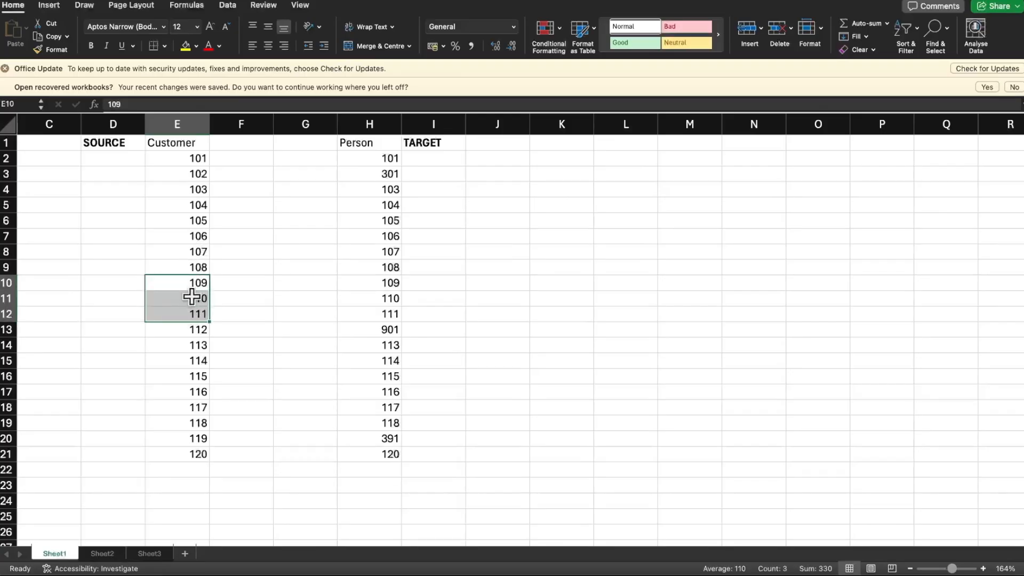
pyautogui.click(194, 174)
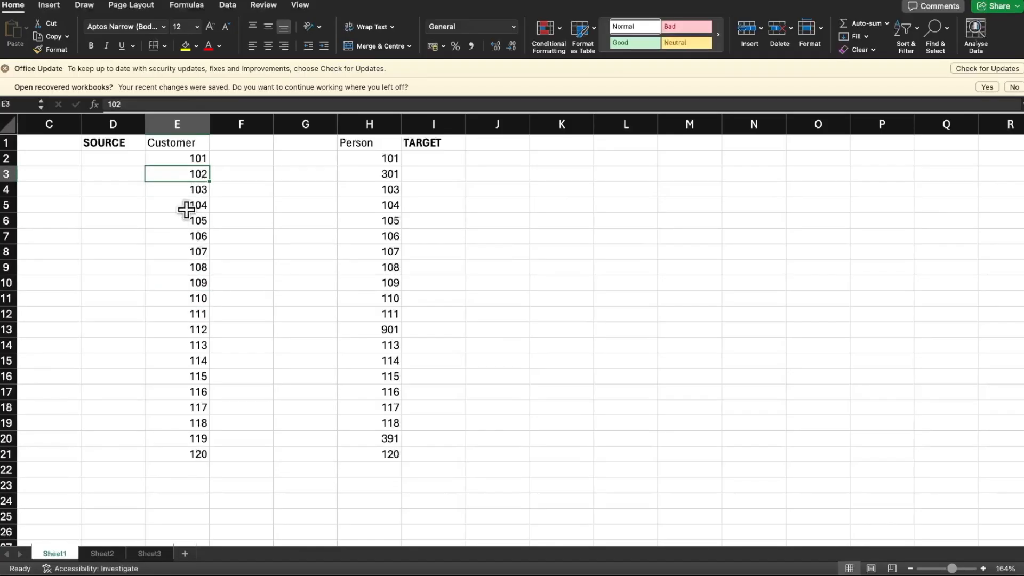
pyautogui.doubleClick(196, 189)
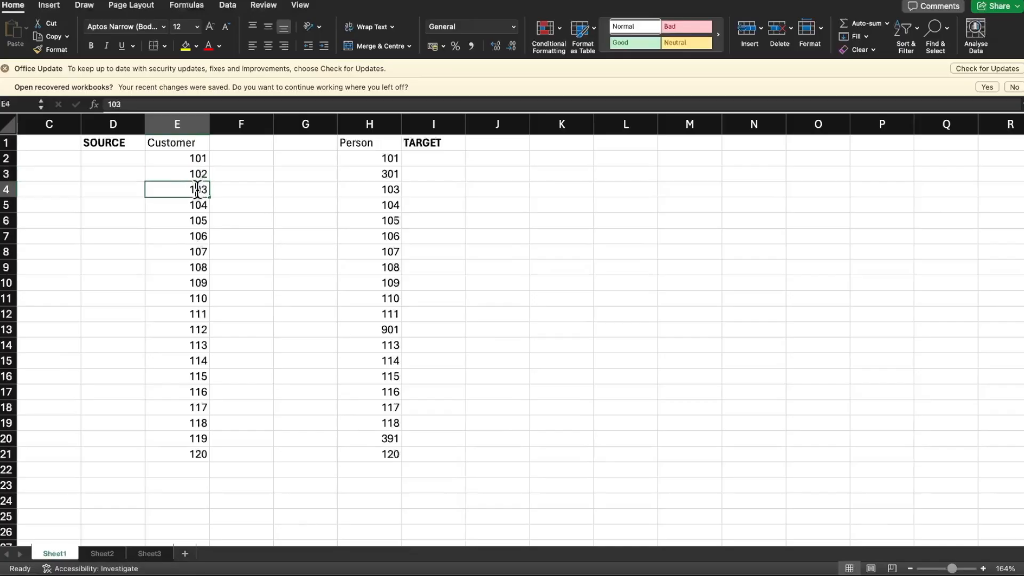
pyautogui.doubleClick(199, 205)
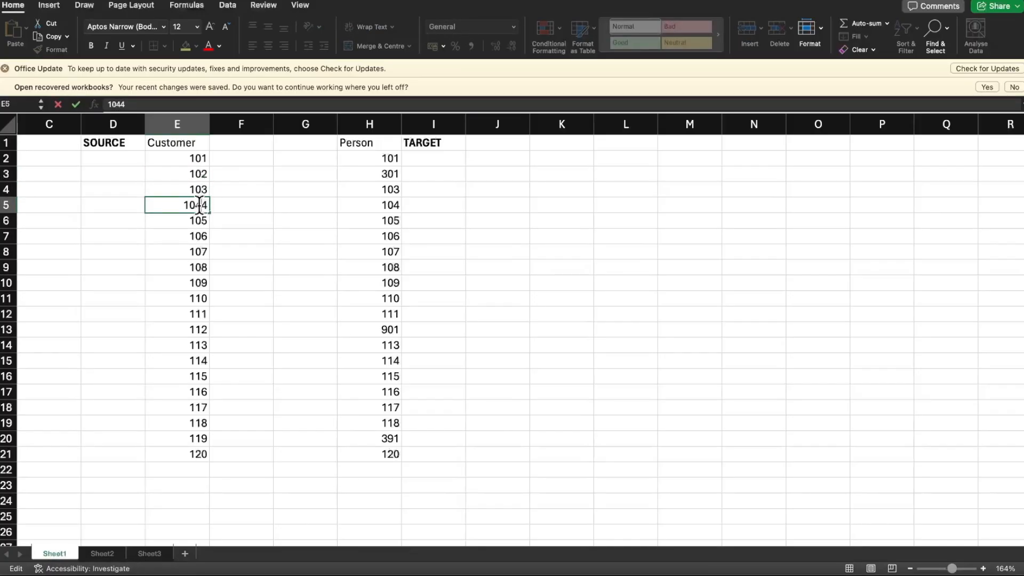
pyautogui.press('Return')
pyautogui.click(160, 205)
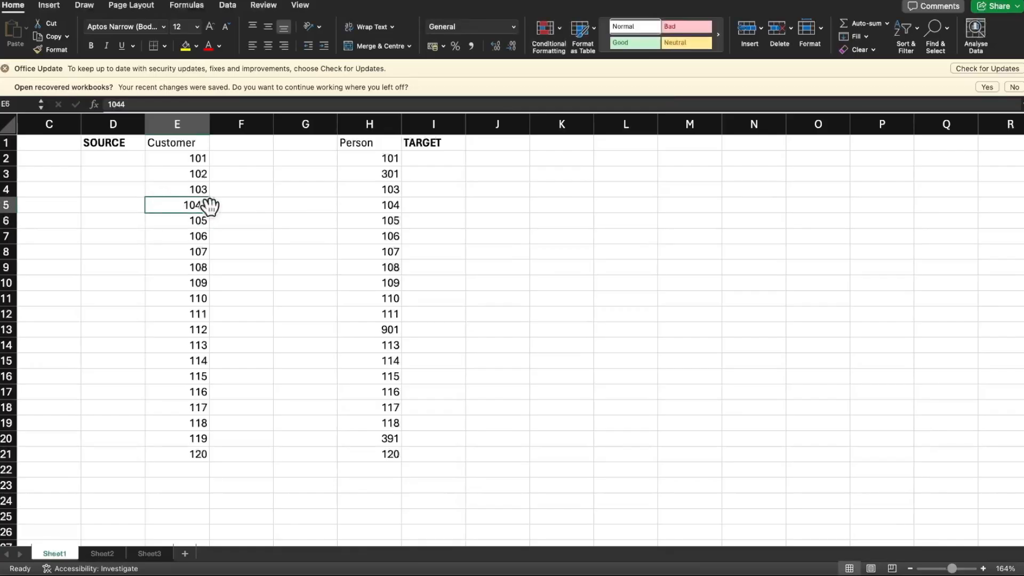
pyautogui.click(444, 204)
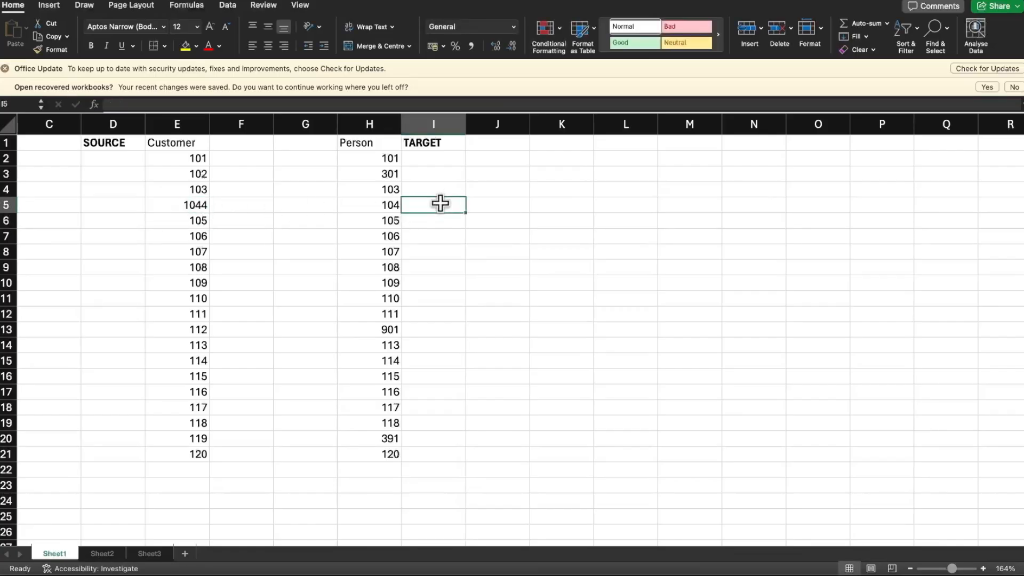
# Select all the Customer ids in E2:E21 to examine the source list
pyautogui.click(198, 123)
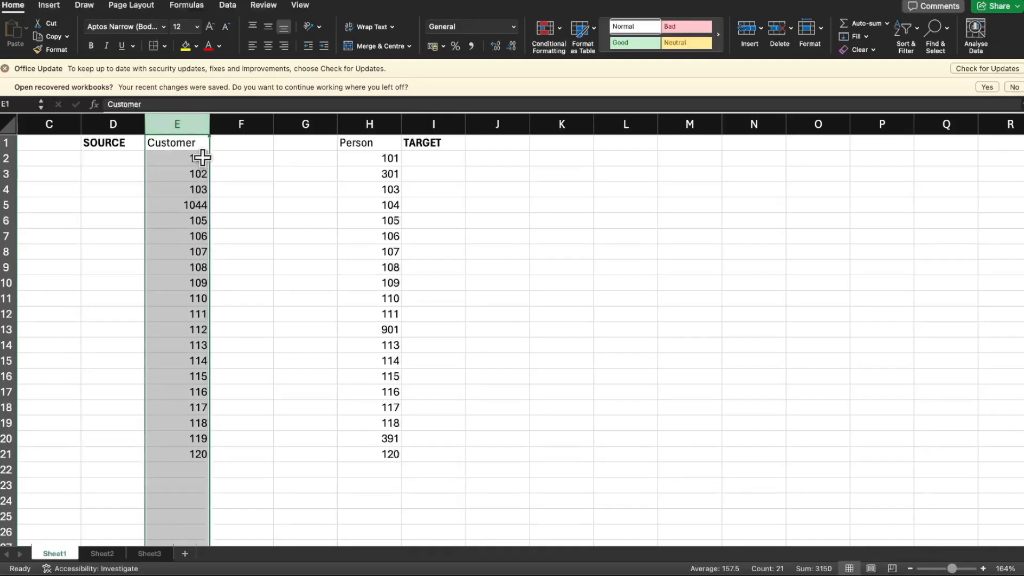
pyautogui.moveTo(190, 175); pyautogui.dragTo(192, 283)
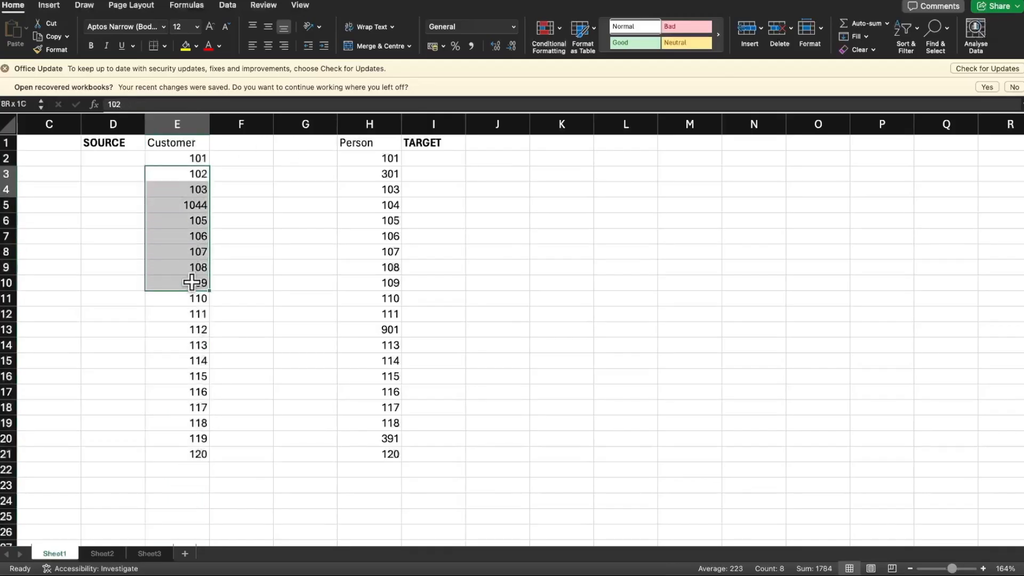
pyautogui.moveTo(200, 158); pyautogui.dragTo(202, 454)
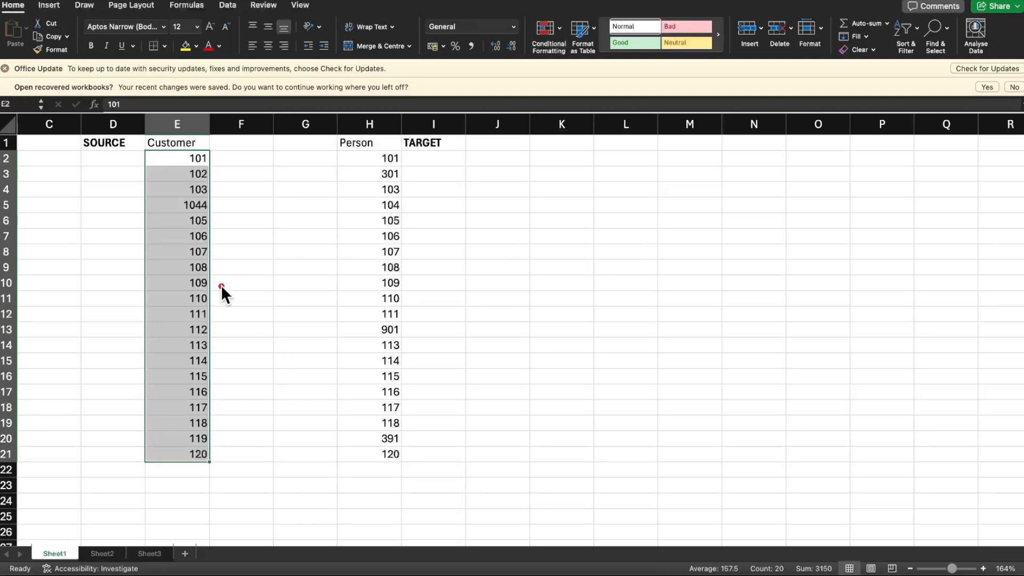
# Compare the source Customer ids in column E with the target Person ids in H2:H21
pyautogui.moveTo(305, 286)
pyautogui.mouseDown()
pyautogui.moveTo(373, 287)
pyautogui.moveTo(216, 286)
pyautogui.mouseUp()
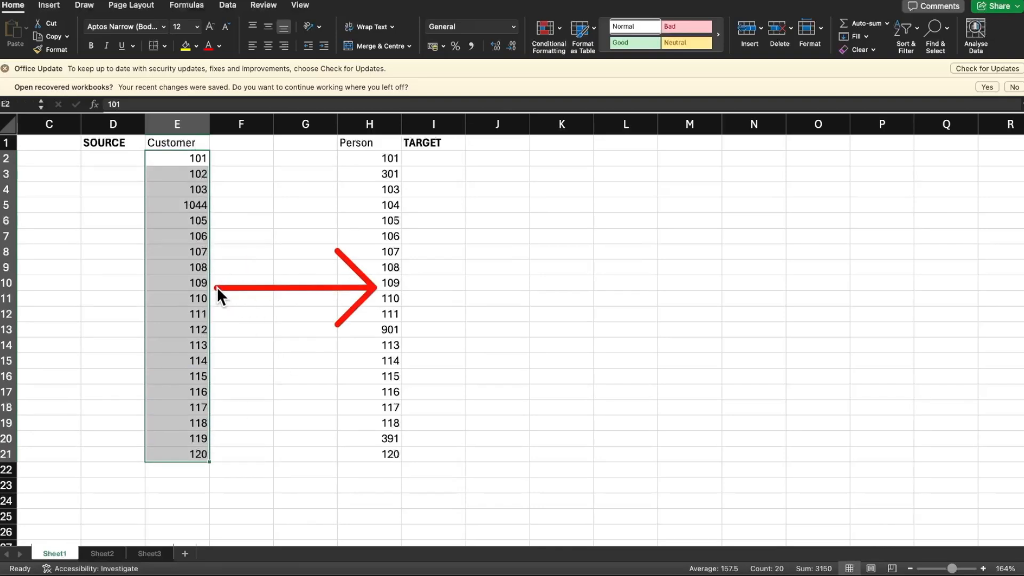
pyautogui.click(538, 251)
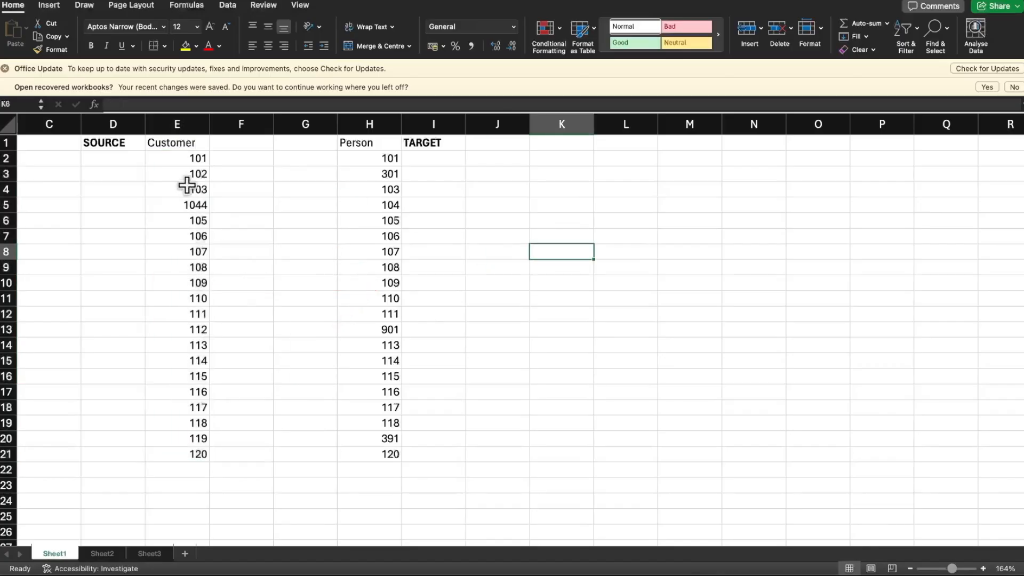
pyautogui.moveTo(185, 157); pyautogui.dragTo(191, 445)
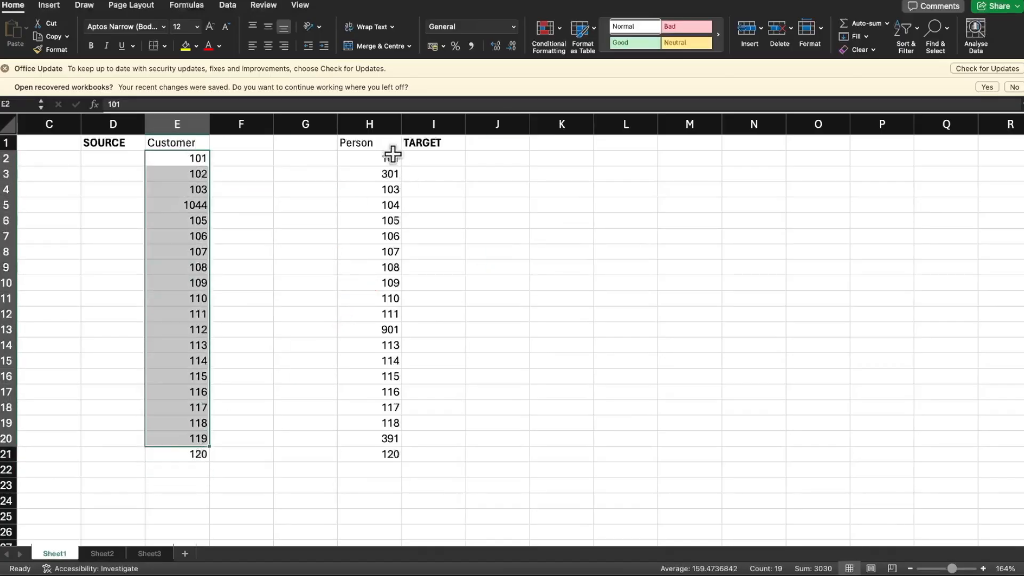
pyautogui.moveTo(393, 158); pyautogui.dragTo(397, 447)
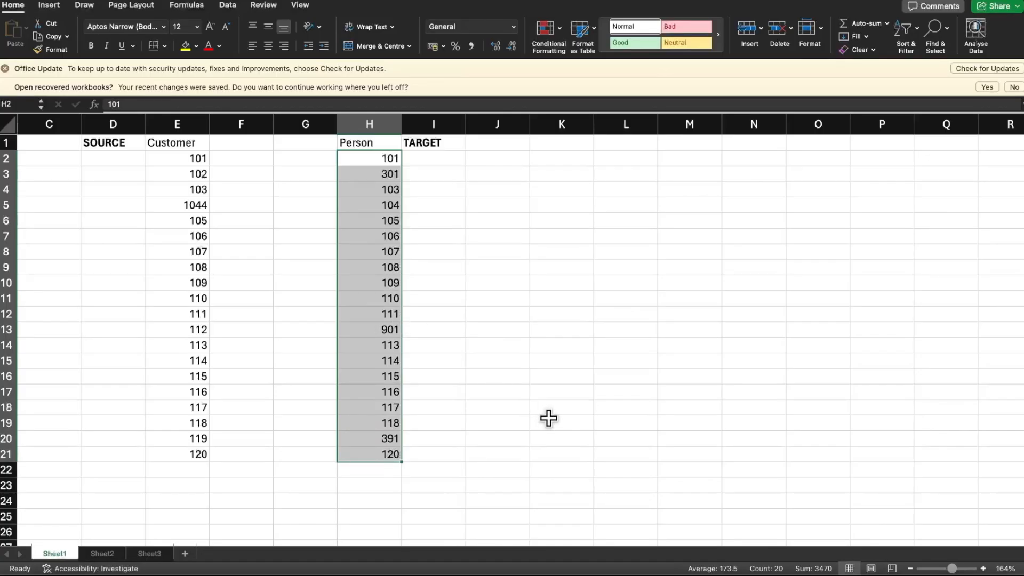
pyautogui.hscroll(-1, 456, 338)
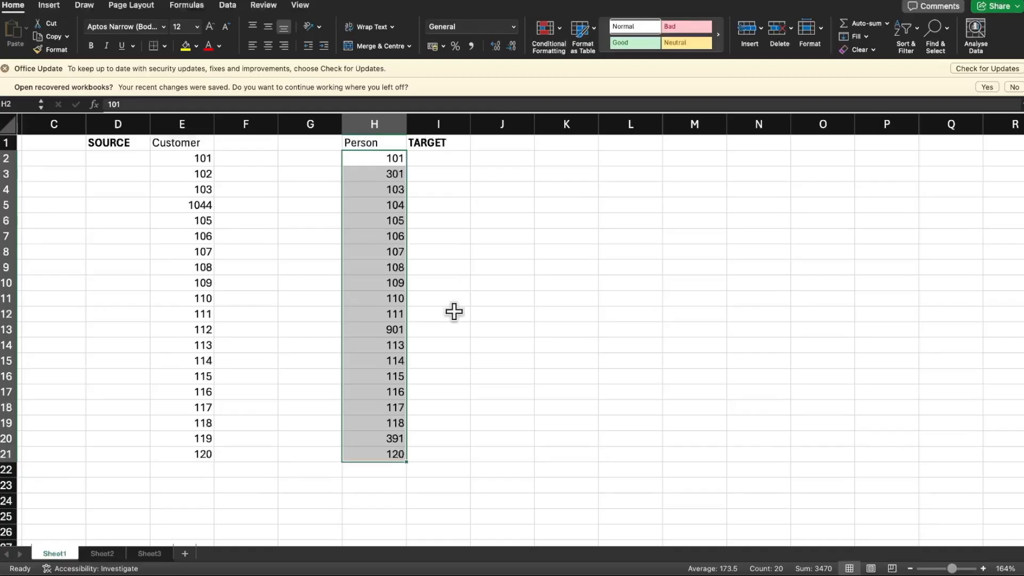
pyautogui.scroll(-3, 425, 301)
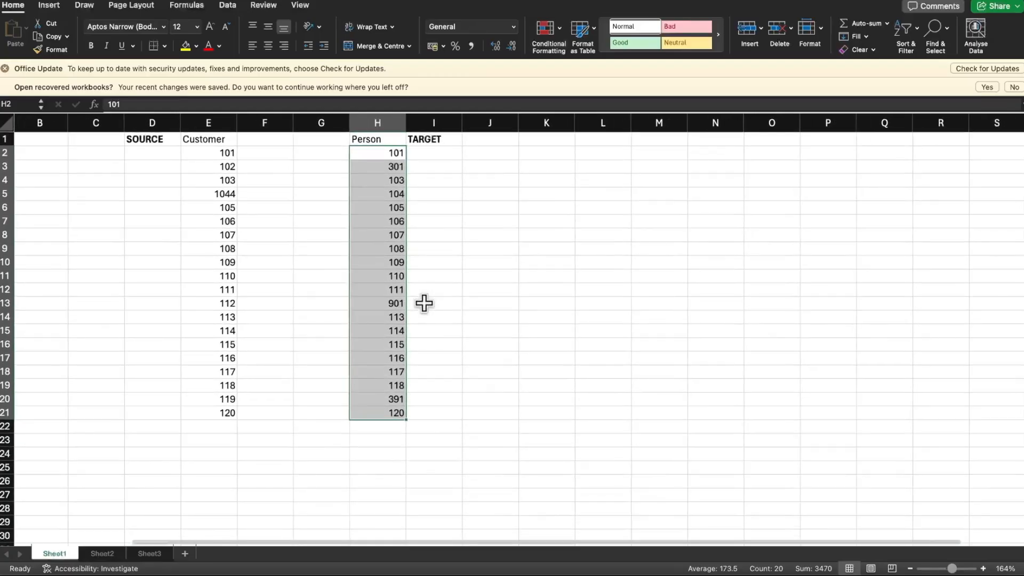
pyautogui.click(474, 331)
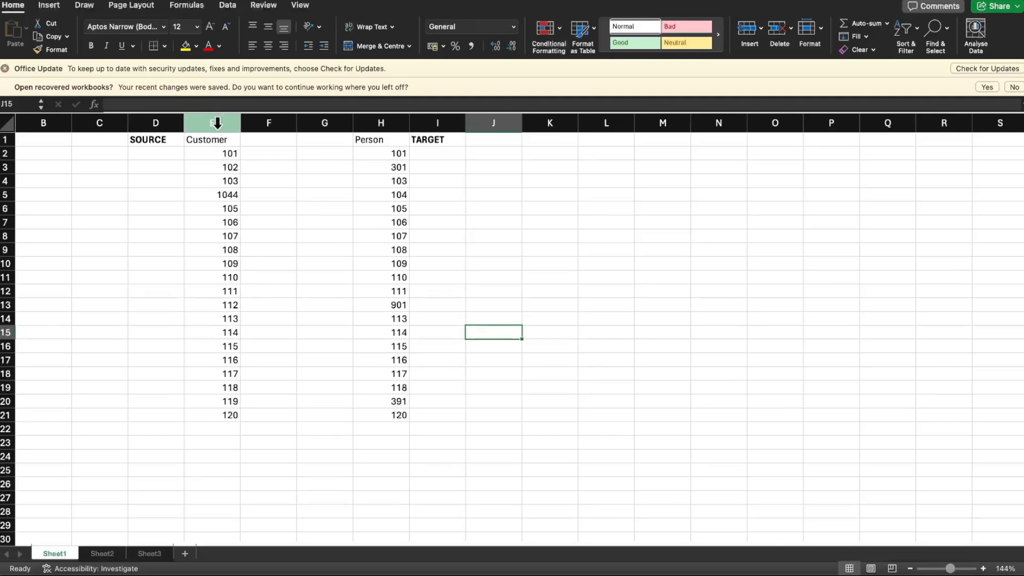
# Switch to the PowerPoint data reconciliation slide, point out the Source Data and Target Data cylinders, and return to the Excel sheet
pyautogui.press('super+Tab')
pyautogui.press('super+Tab')
pyautogui.press('super+Tab')
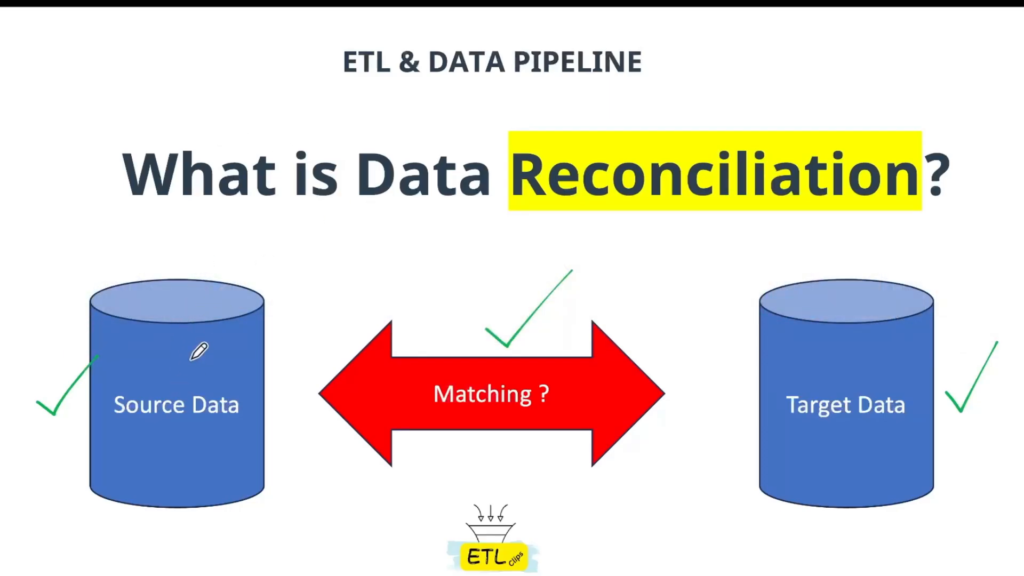
pyautogui.moveTo(182, 299); pyautogui.dragTo(229, 229)
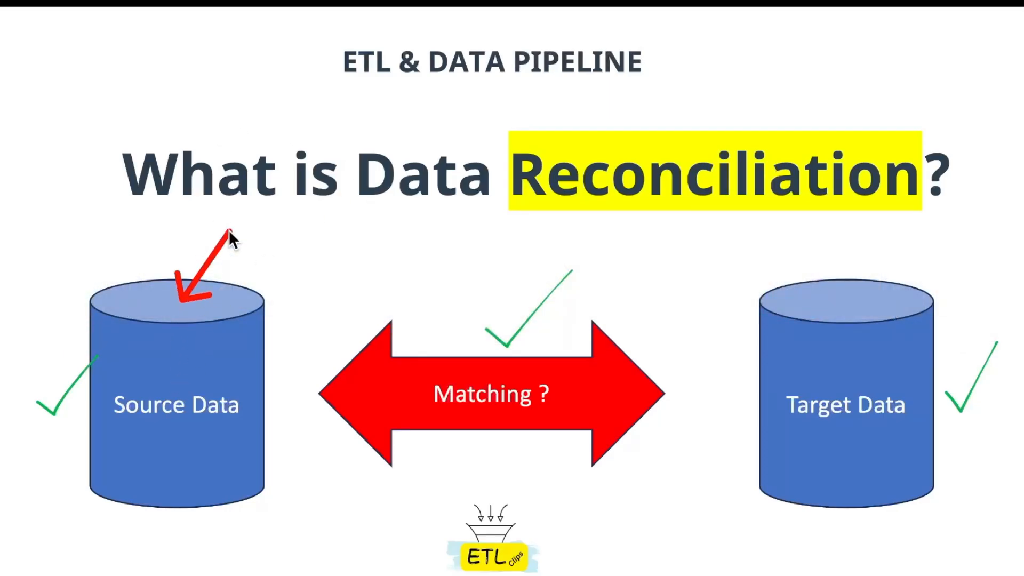
pyautogui.moveTo(828, 286); pyautogui.dragTo(702, 229)
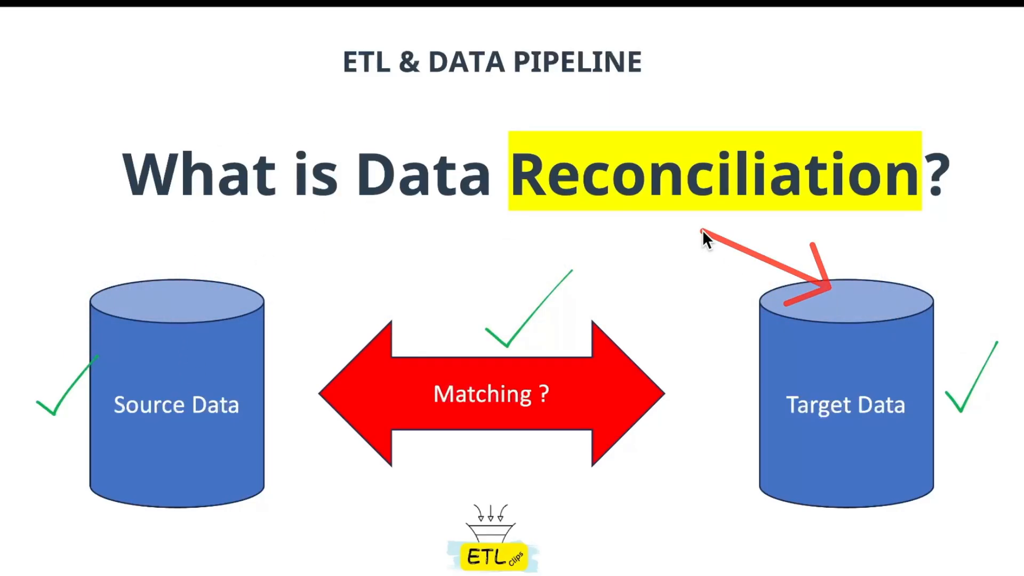
pyautogui.press('super+Tab')
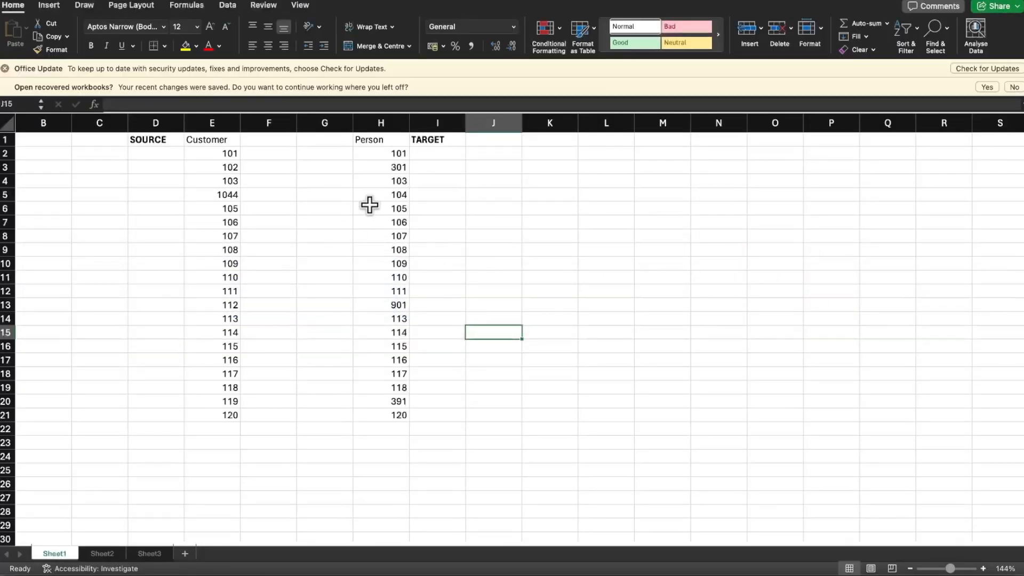
# Examine the mismatched Person ids in column H and Customer id in E5 against their counterparts in the opposite list
pyautogui.click(398, 166)
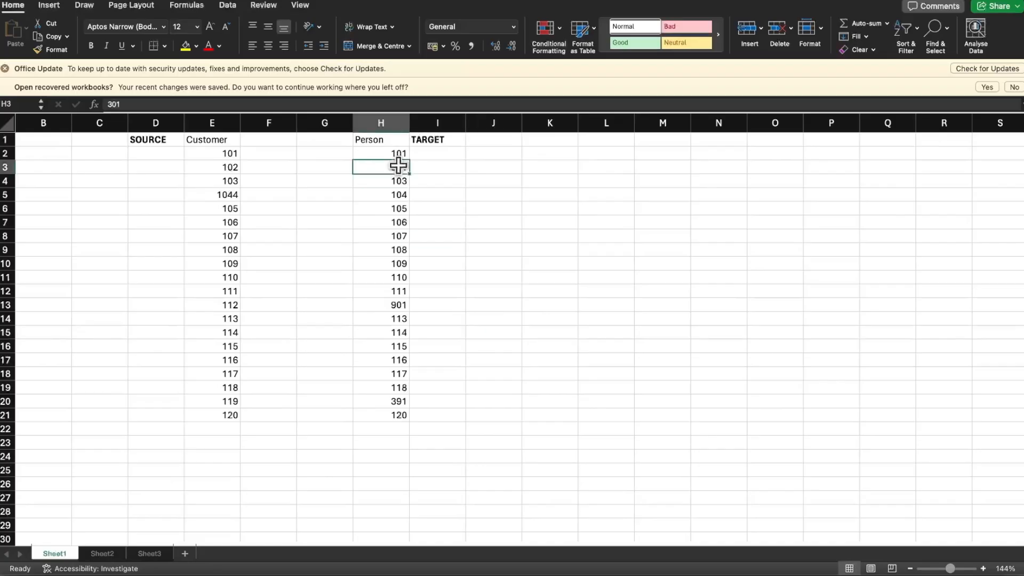
pyautogui.click(398, 305)
pyautogui.click(401, 392)
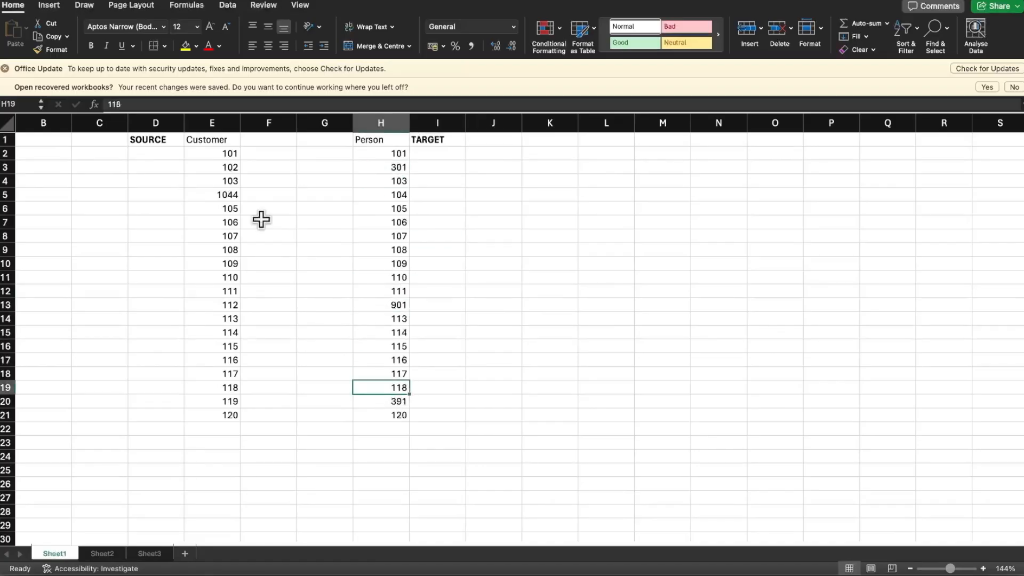
pyautogui.click(223, 195)
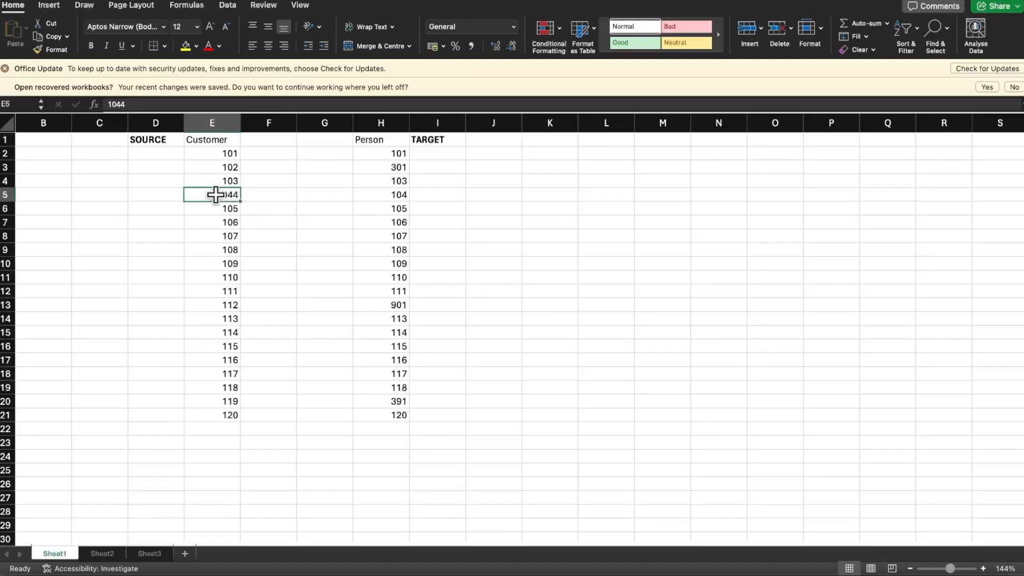
pyautogui.click(385, 124)
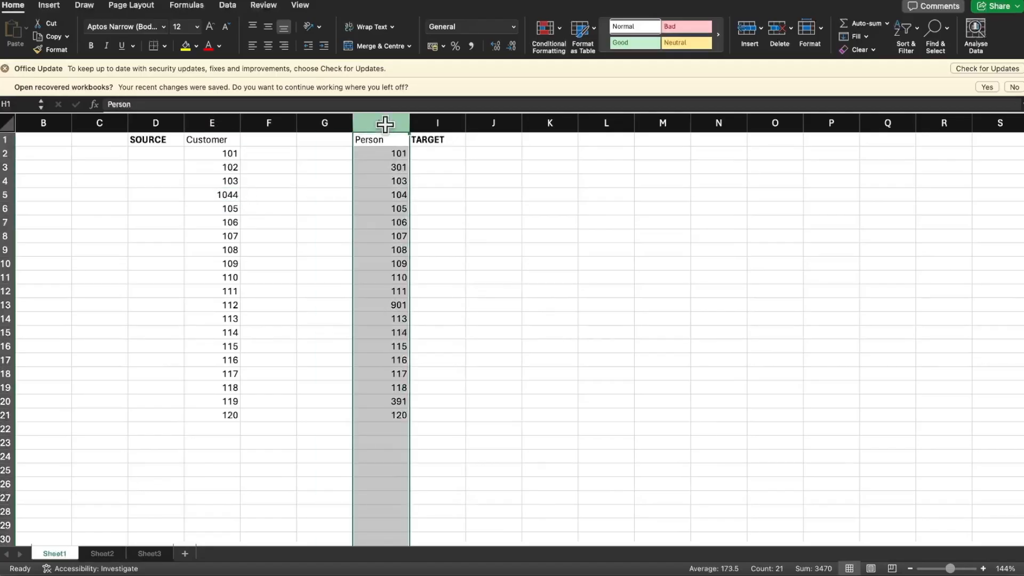
pyautogui.click(395, 196)
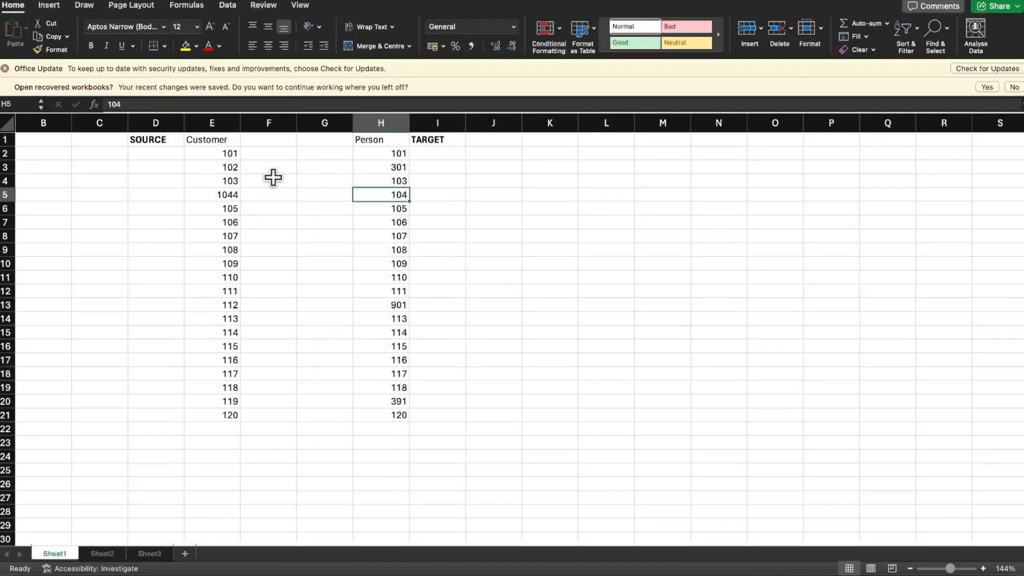
pyautogui.click(233, 167)
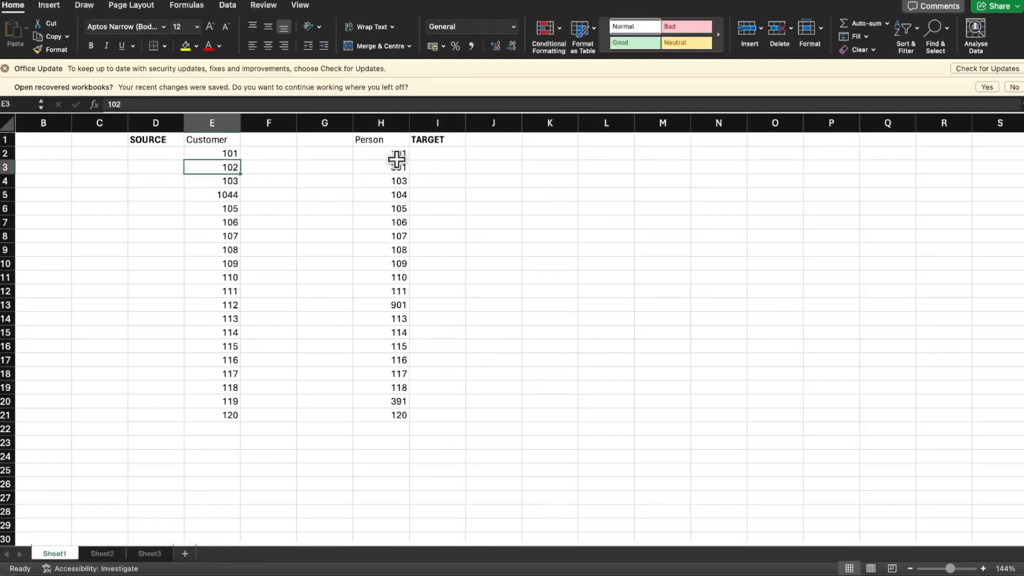
pyautogui.click(397, 401)
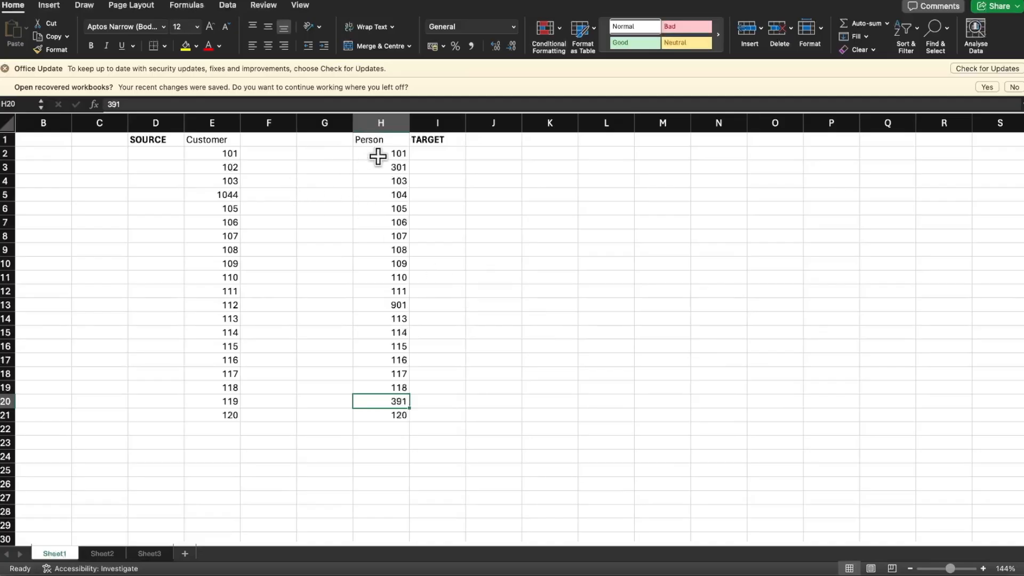
# Examine the Customer and Person columns, view the VLOOKUP definition slide in PowerPoint, and return to the Excel sheet
pyautogui.moveTo(228, 154); pyautogui.dragTo(238, 413)
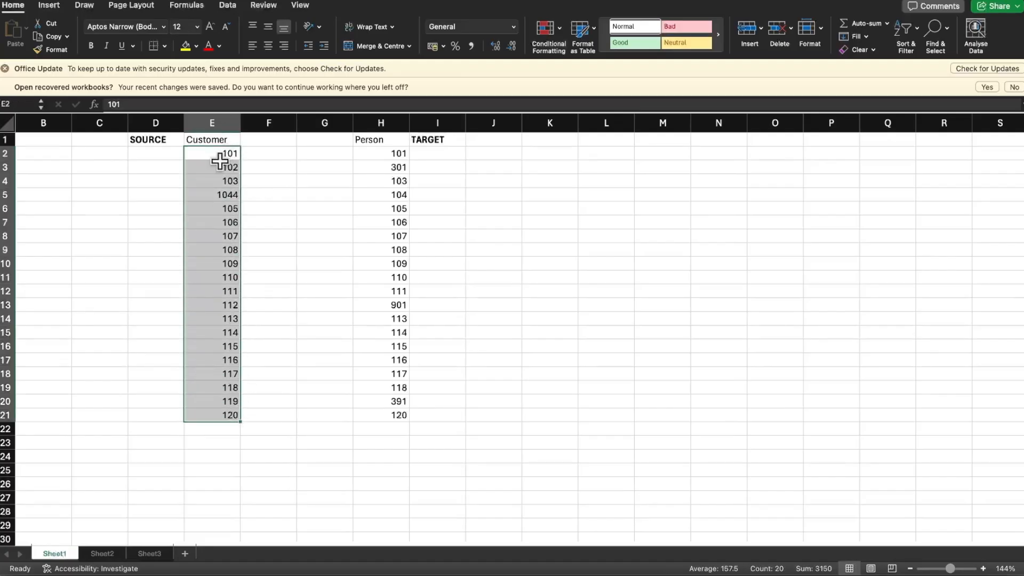
pyautogui.click(220, 122)
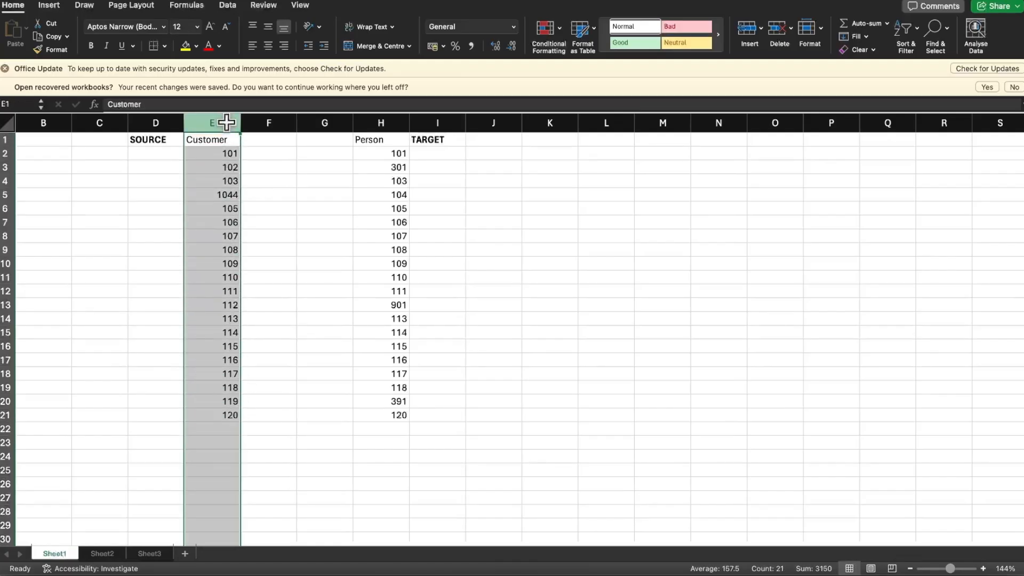
pyautogui.click(394, 118)
pyautogui.press('super+Tab')
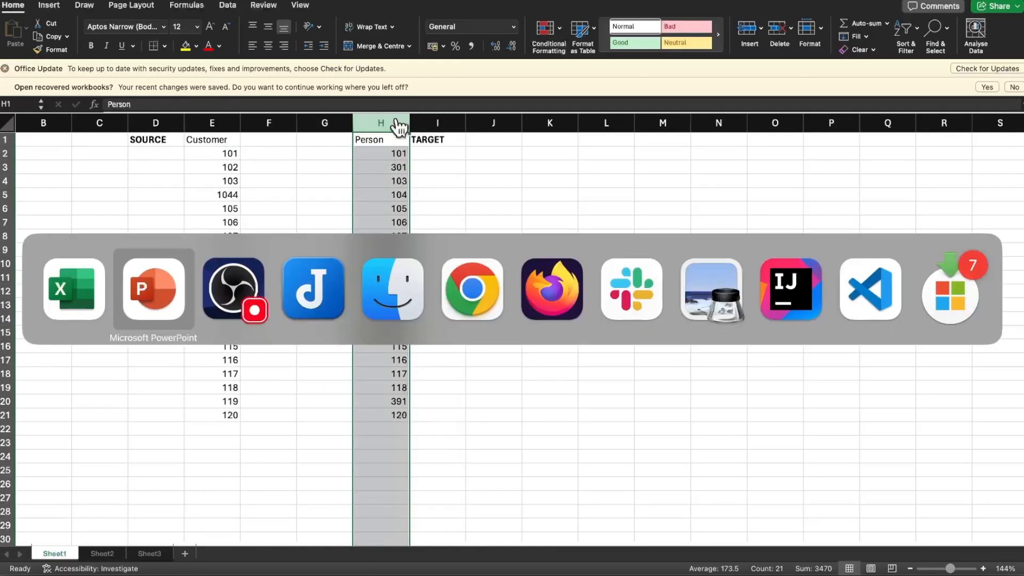
pyautogui.press('Right')
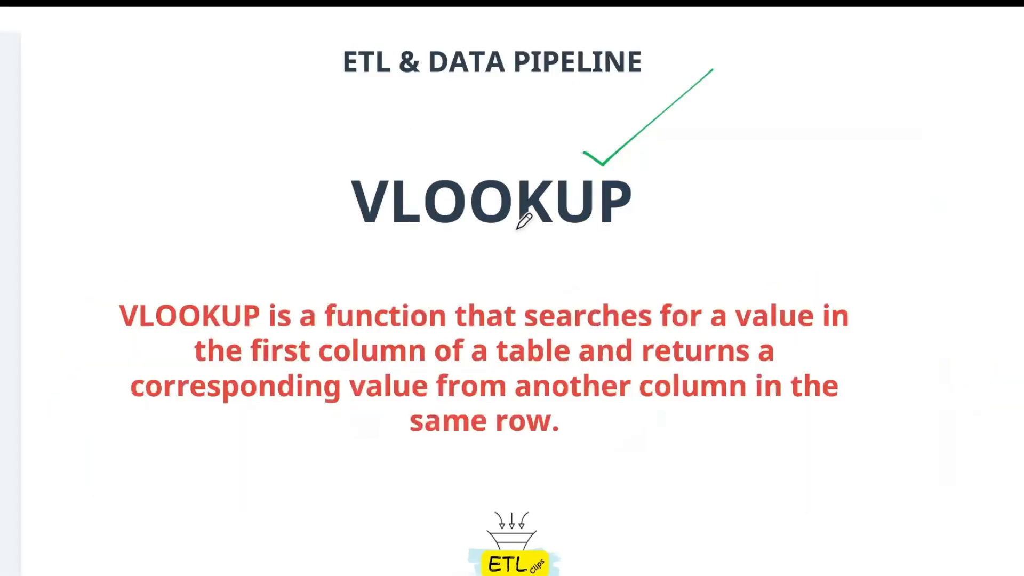
pyautogui.press('super+Tab')
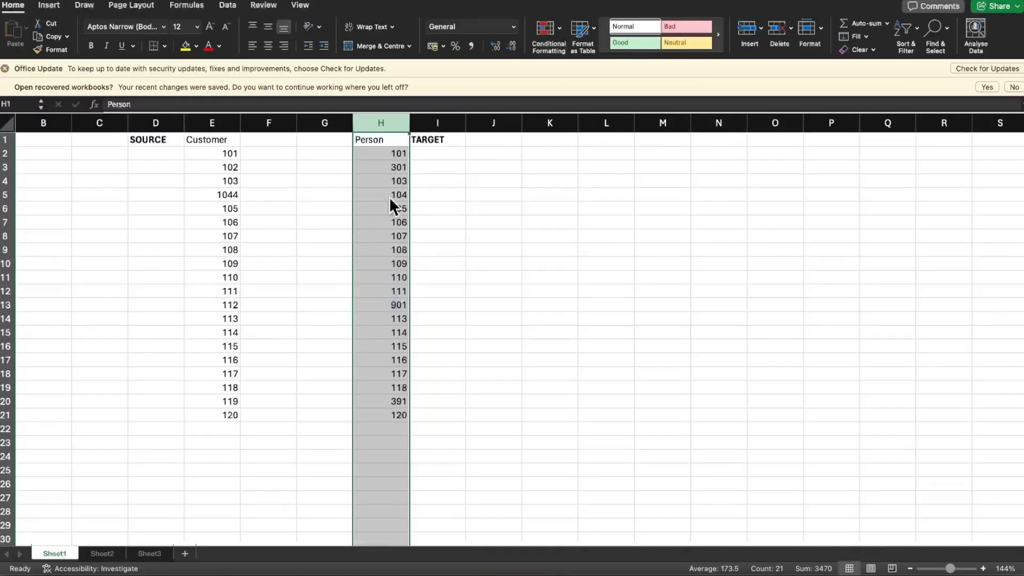
# Start a VLOOKUP formula in F2 with the Customer id in E2 as the lookup value
pyautogui.click(271, 154)
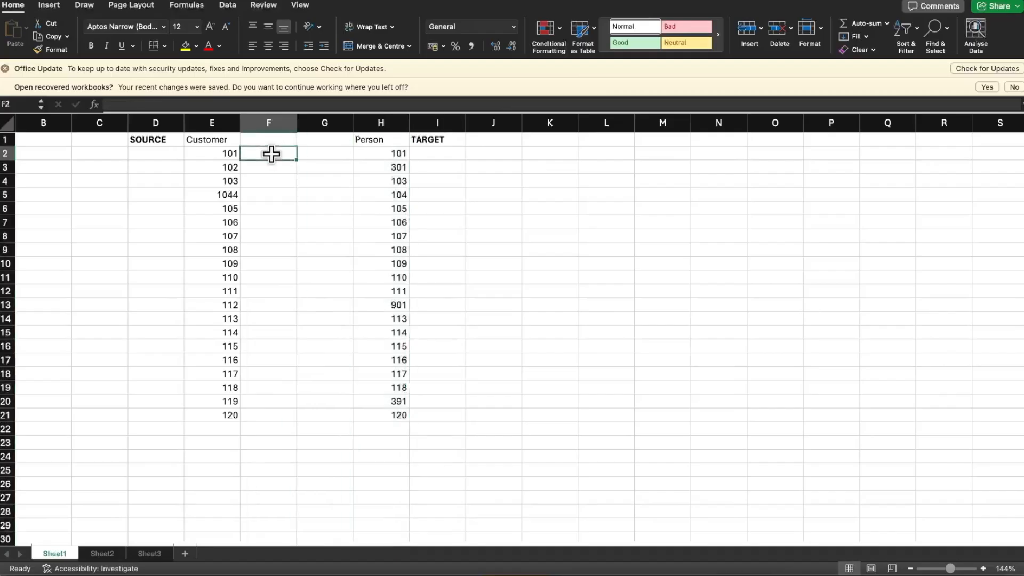
pyautogui.write('=')
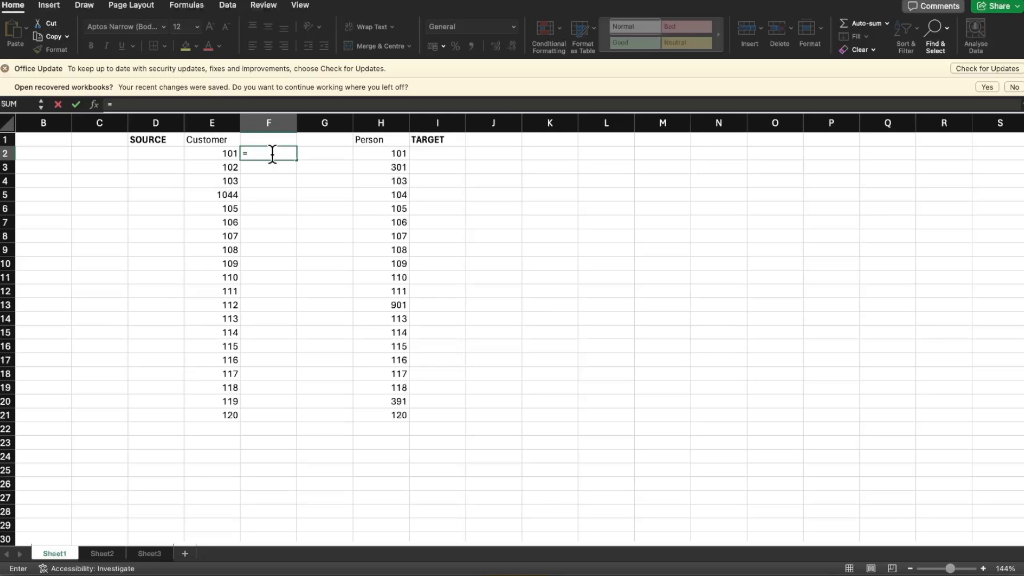
pyautogui.write('V')
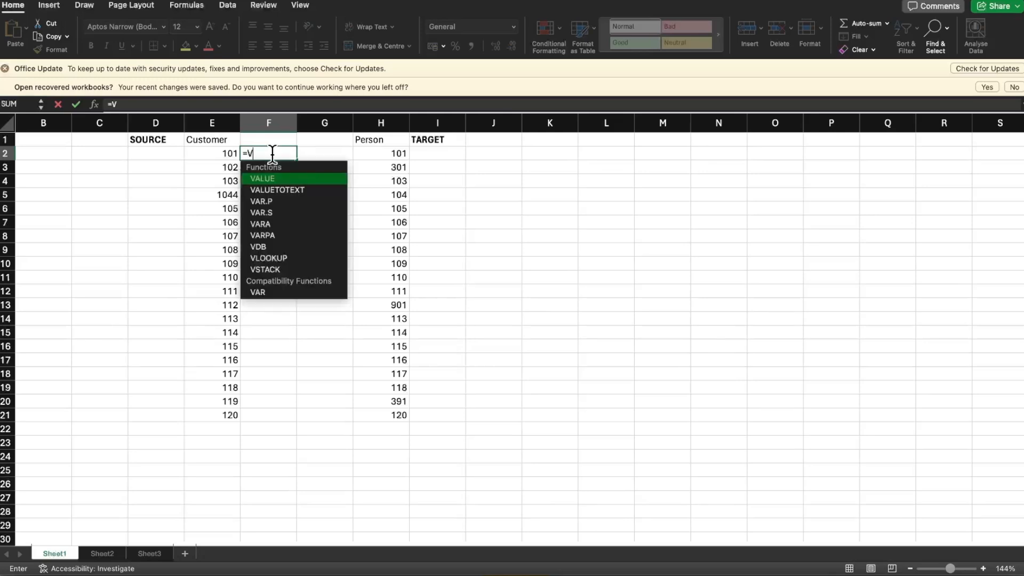
pyautogui.write('LOOKUP')
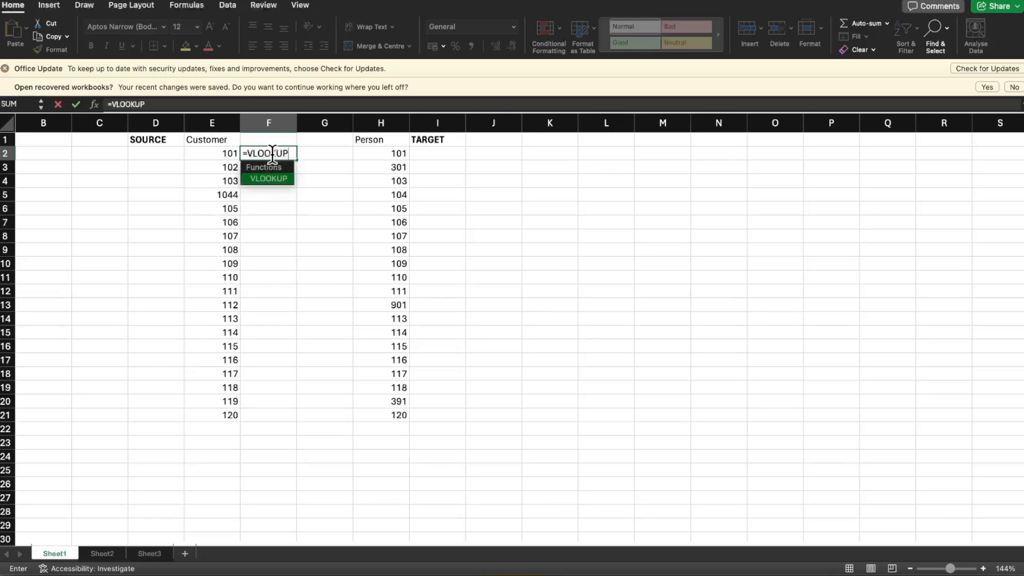
pyautogui.write('(')
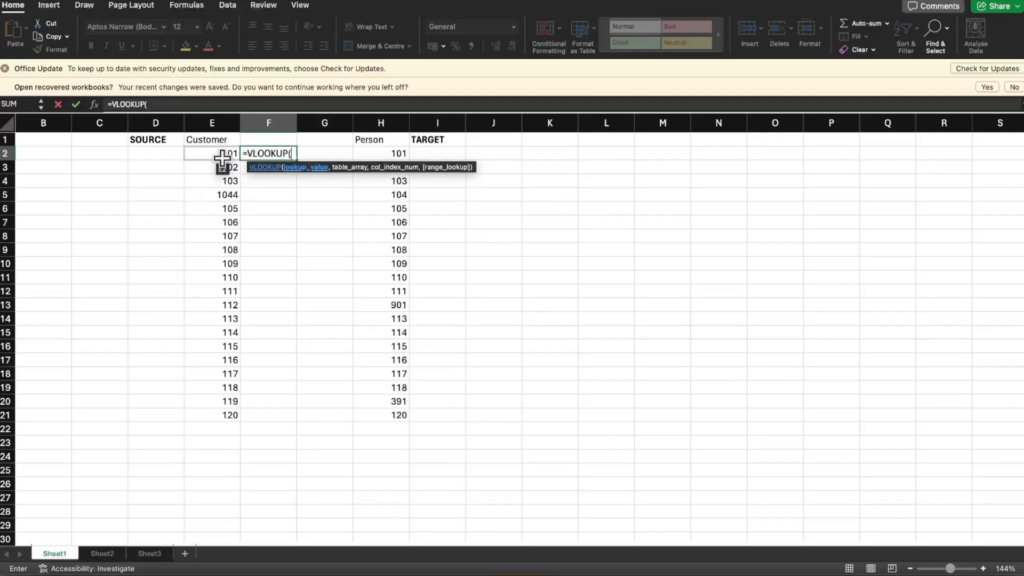
pyautogui.write('E')
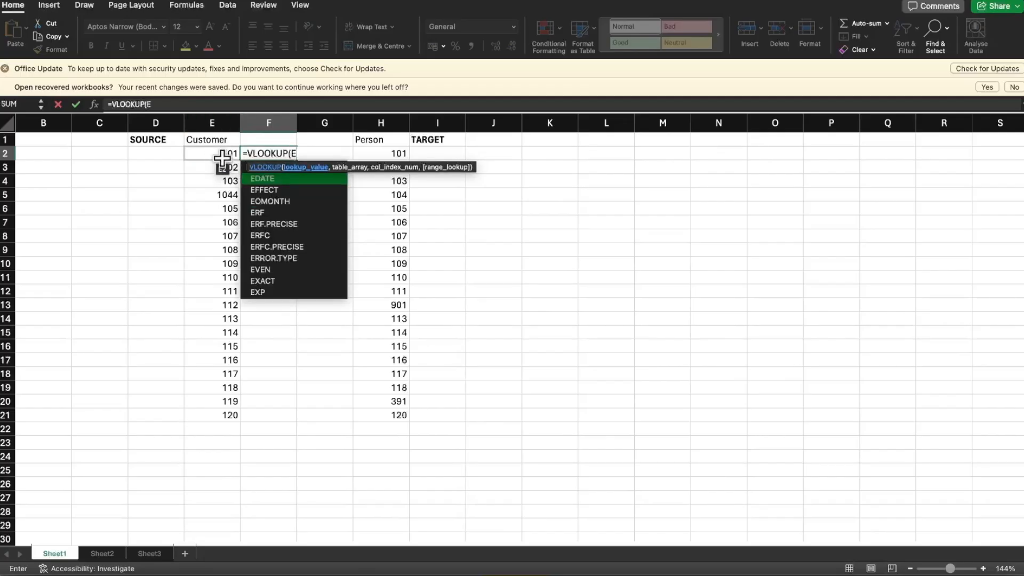
pyautogui.write('2,')
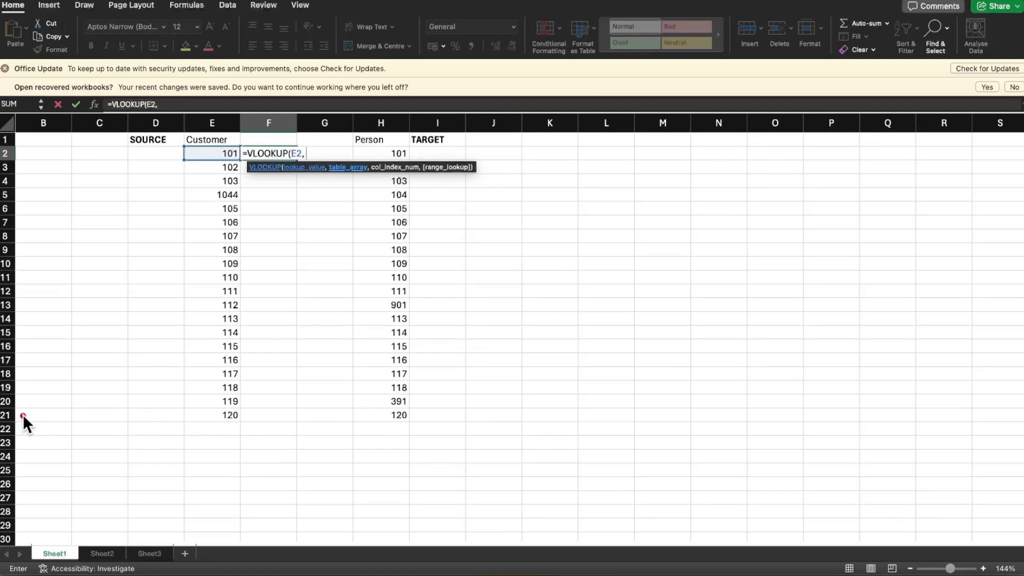
# Add the Person id range H2:H21 as the table array of the VLOOKUP formula in F2
pyautogui.moveTo(23, 414); pyautogui.dragTo(112, 417)
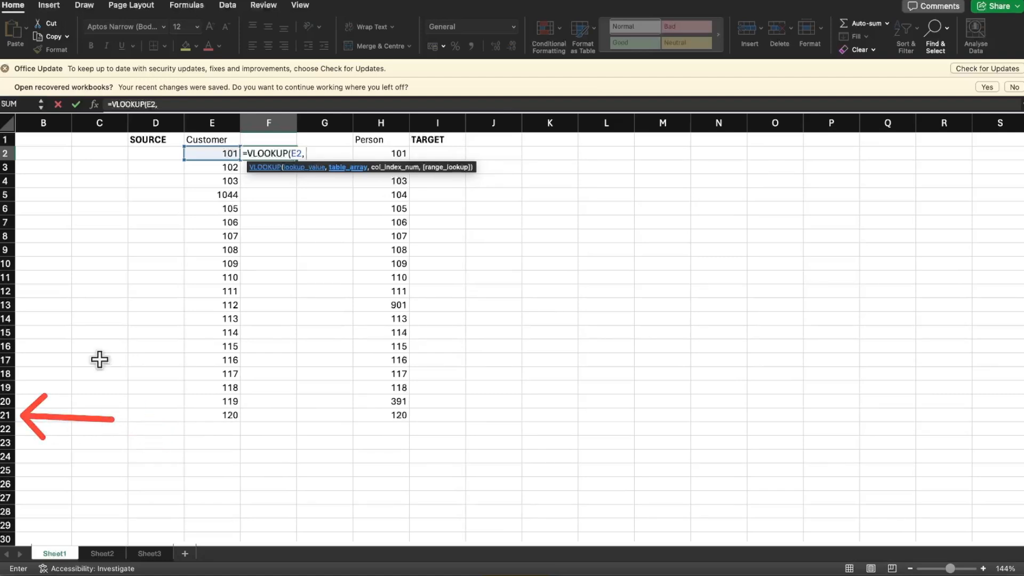
pyautogui.moveTo(21, 152); pyautogui.dragTo(65, 151)
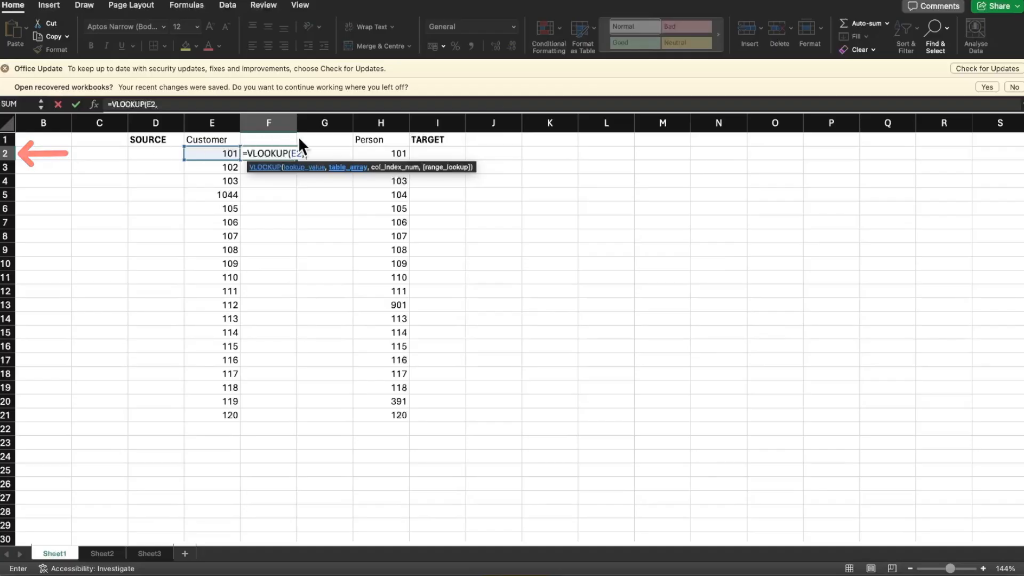
pyautogui.write('H2')
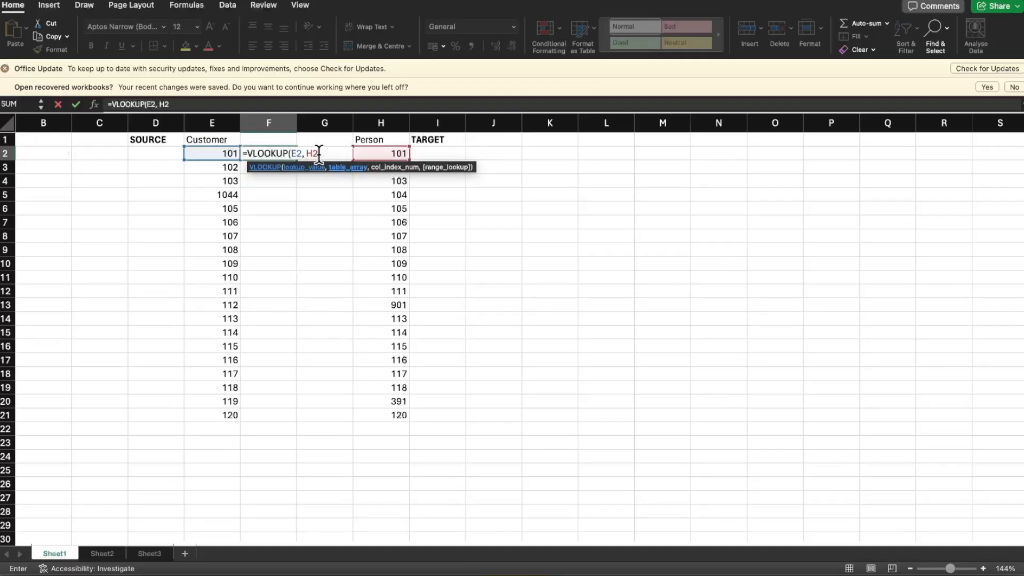
pyautogui.write(':H21')
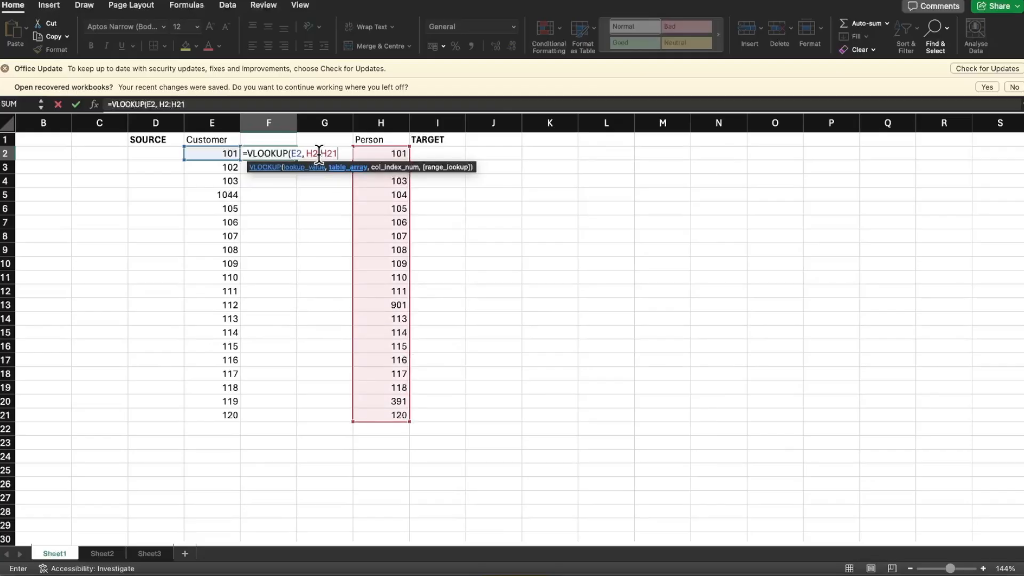
pyautogui.write(',')
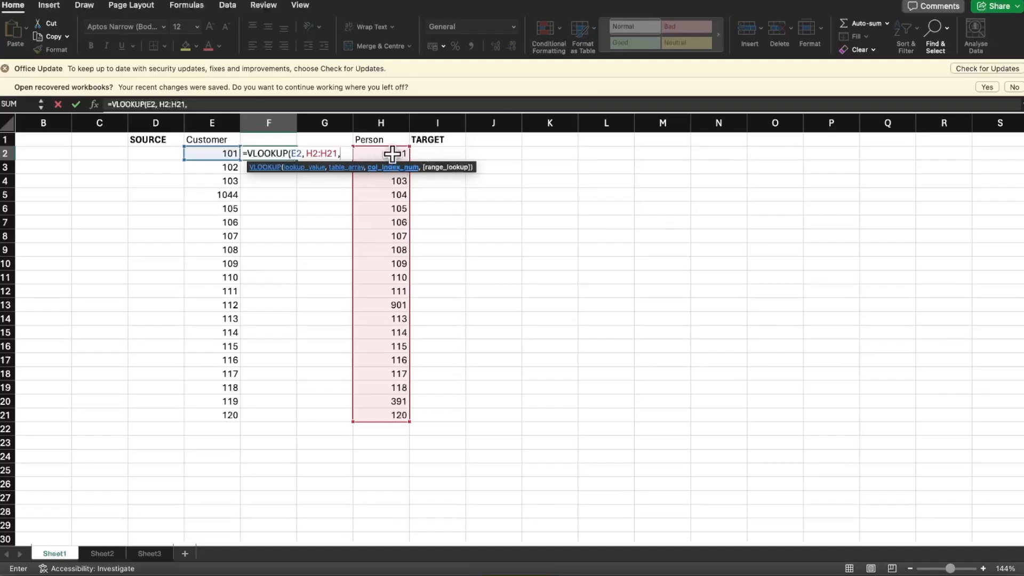
# Add column index 1 to the VLOOKUP formula in F2 and try to set its range lookup to exact match
pyautogui.write('1,')
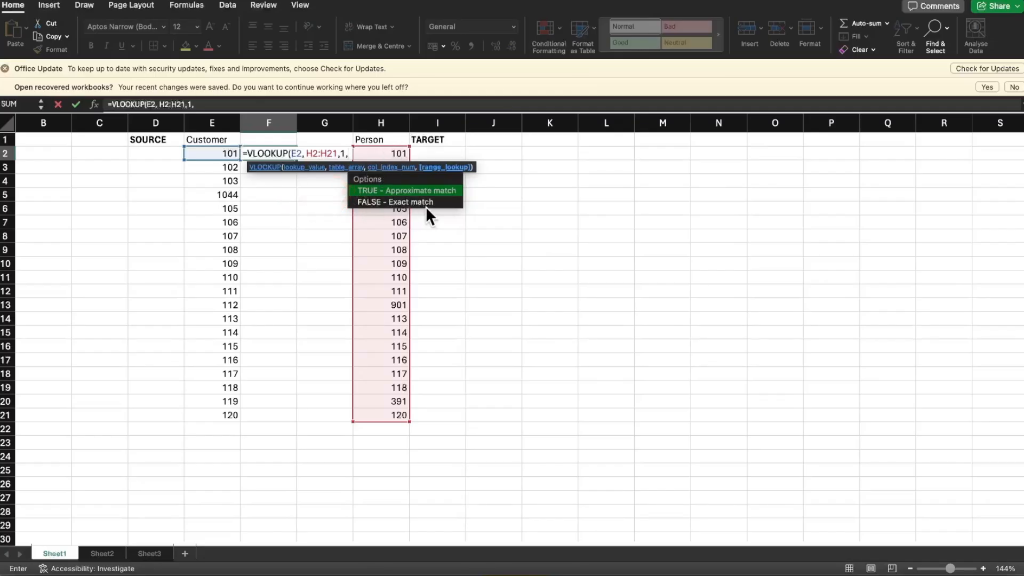
pyautogui.click(439, 202)
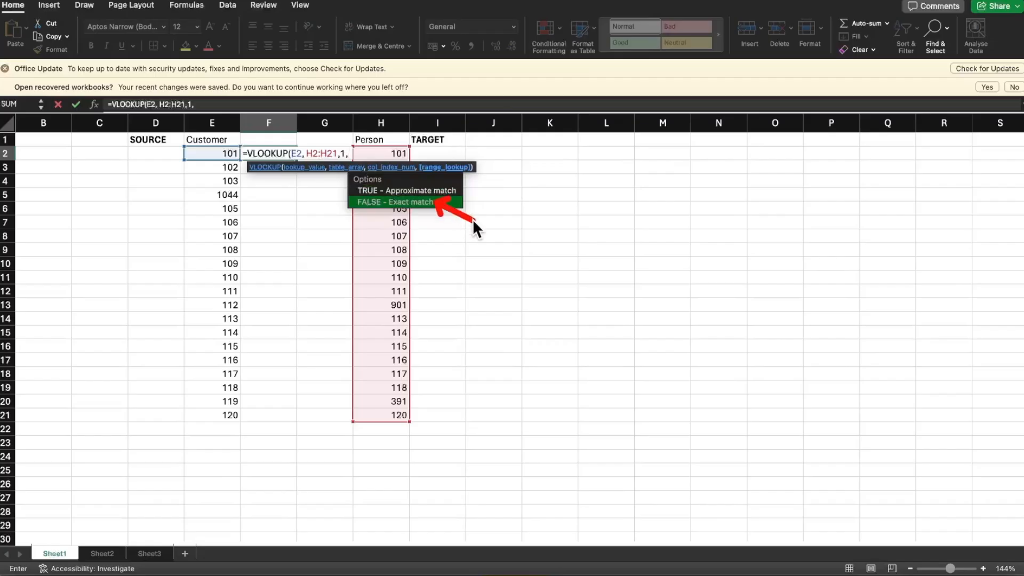
pyautogui.write('F')
pyautogui.keyDown('shift'); pyautogui.click(501, 238); pyautogui.keyUp('shift')
pyautogui.write('ALS')
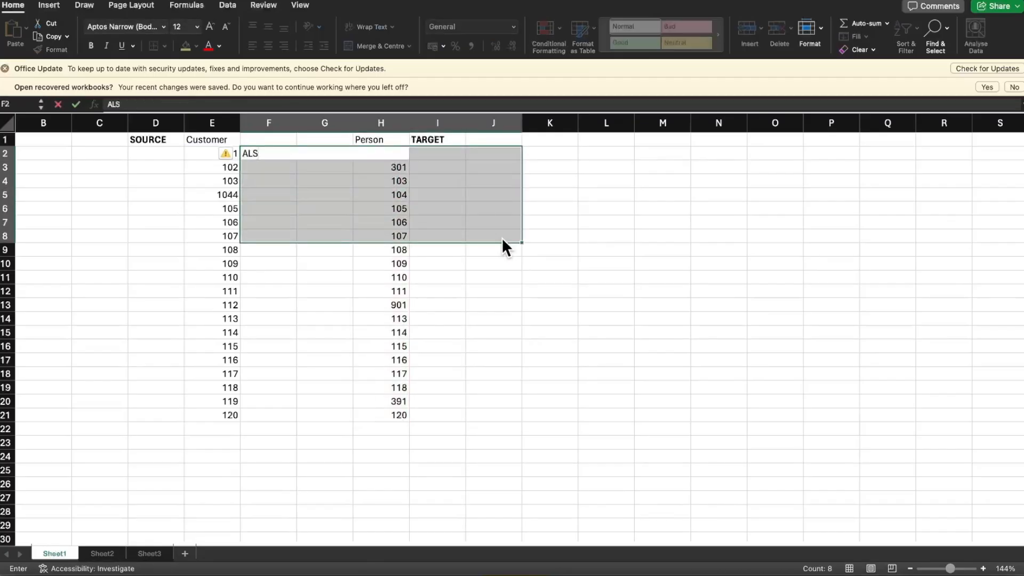
pyautogui.press('Escape')
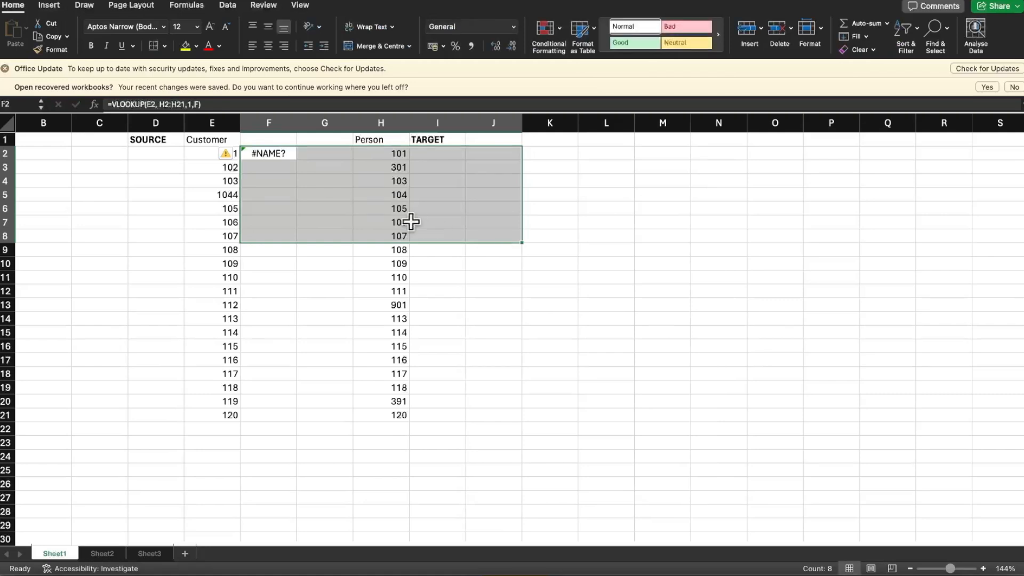
# Correct the range lookup argument of the F2 formula to FALSE and compare its result with cells E2 and H2
pyautogui.click(260, 150)
pyautogui.click(197, 104)
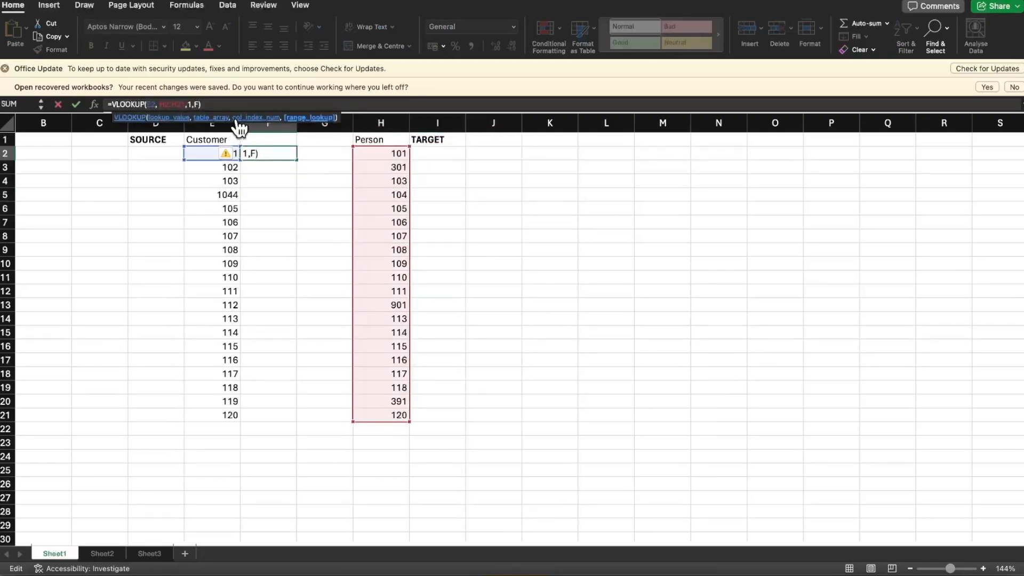
pyautogui.write('ALSE')
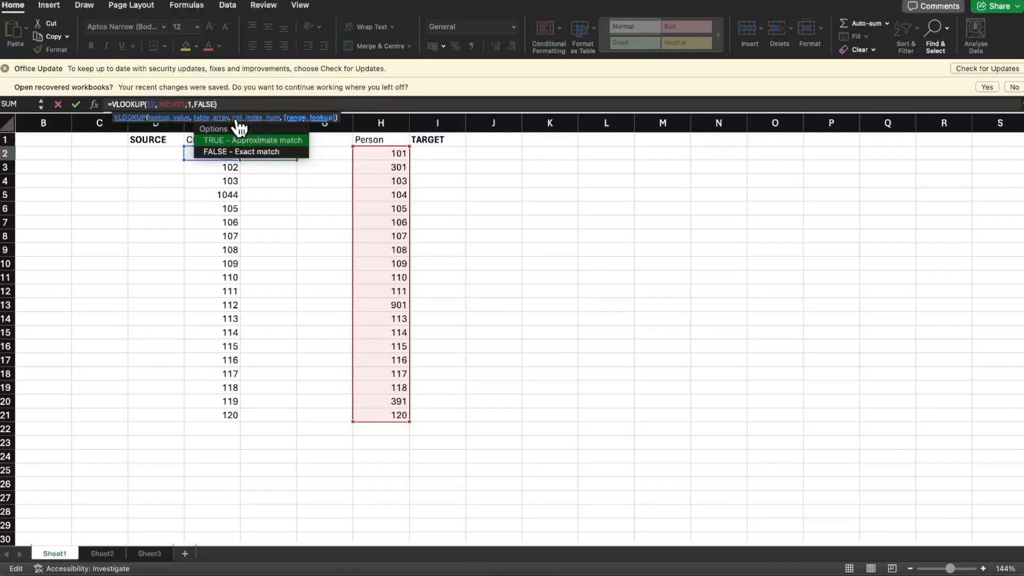
pyautogui.press('Down')
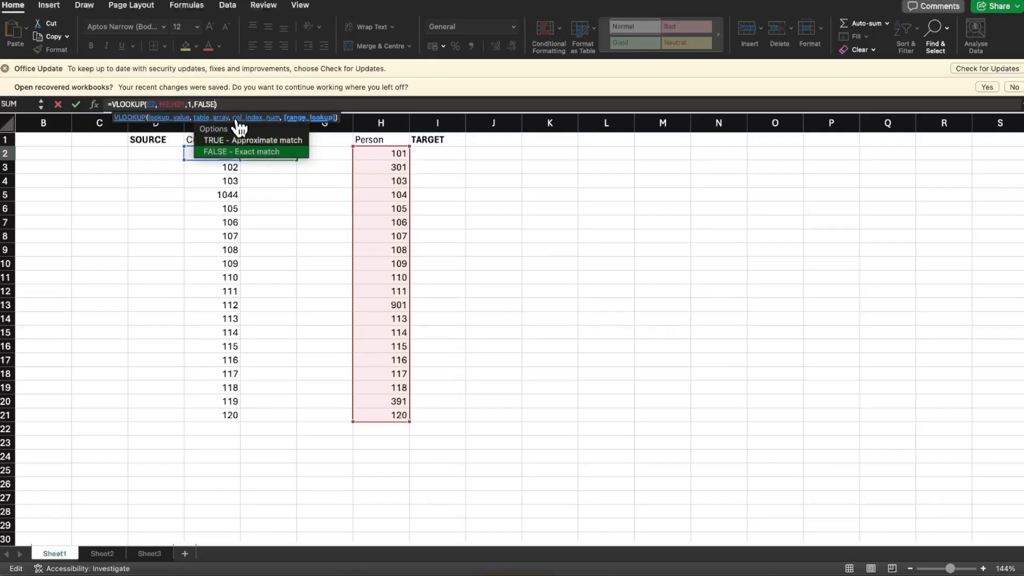
pyautogui.press('Return')
pyautogui.press('Up')
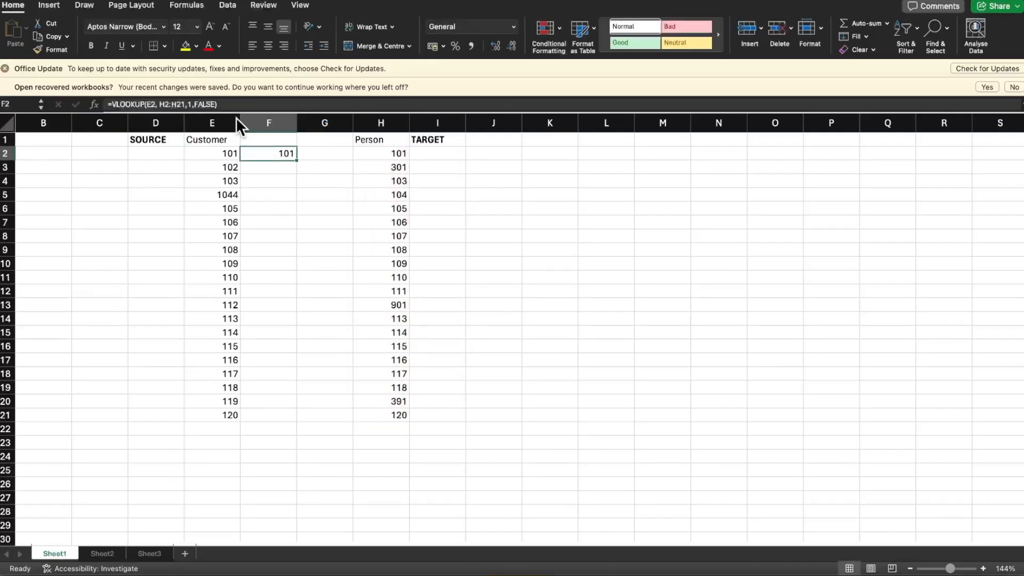
pyautogui.click(219, 153)
pyautogui.click(275, 152)
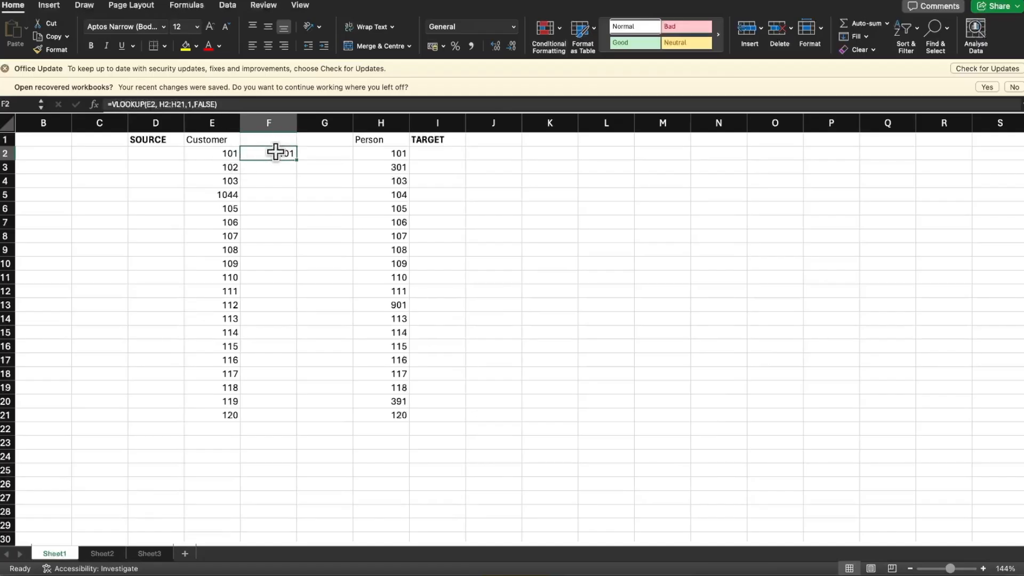
pyautogui.click(405, 153)
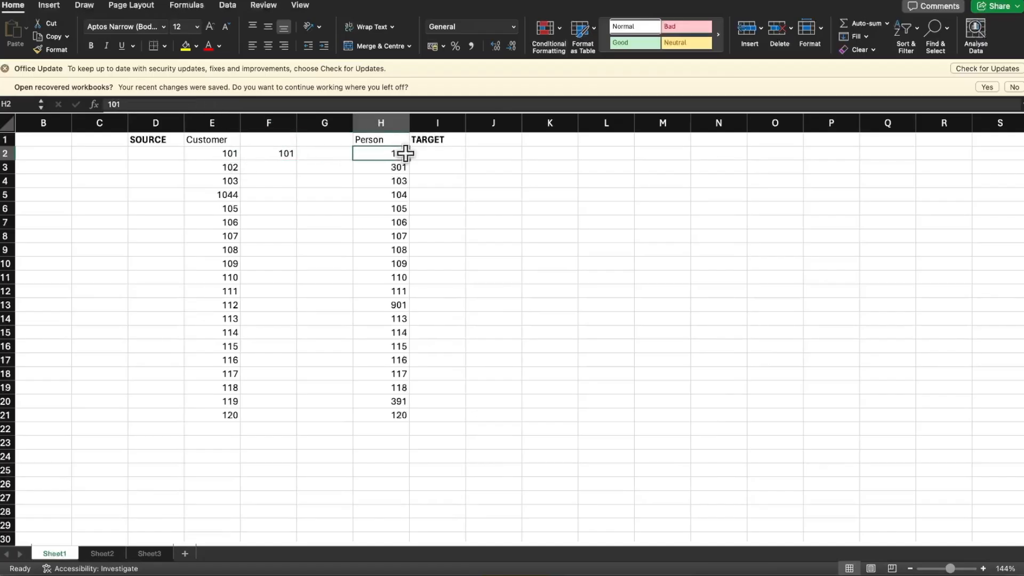
# Copy the VLOOKUP formula from F2 and paste it into F3, F4 and F5 one cell at a time
pyautogui.click(280, 154)
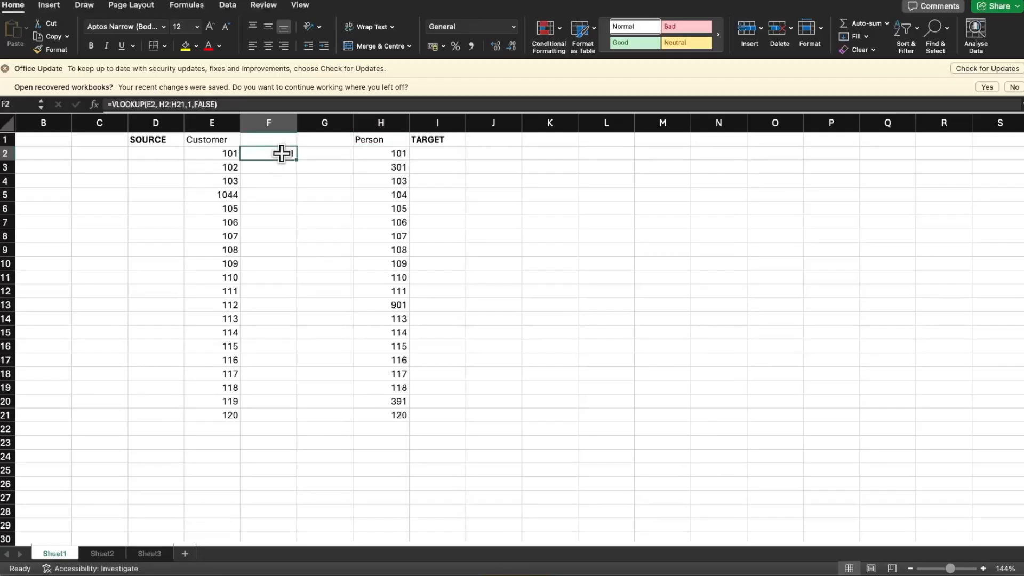
pyautogui.press('super+c')
pyautogui.press('Down')
pyautogui.press('super+v')
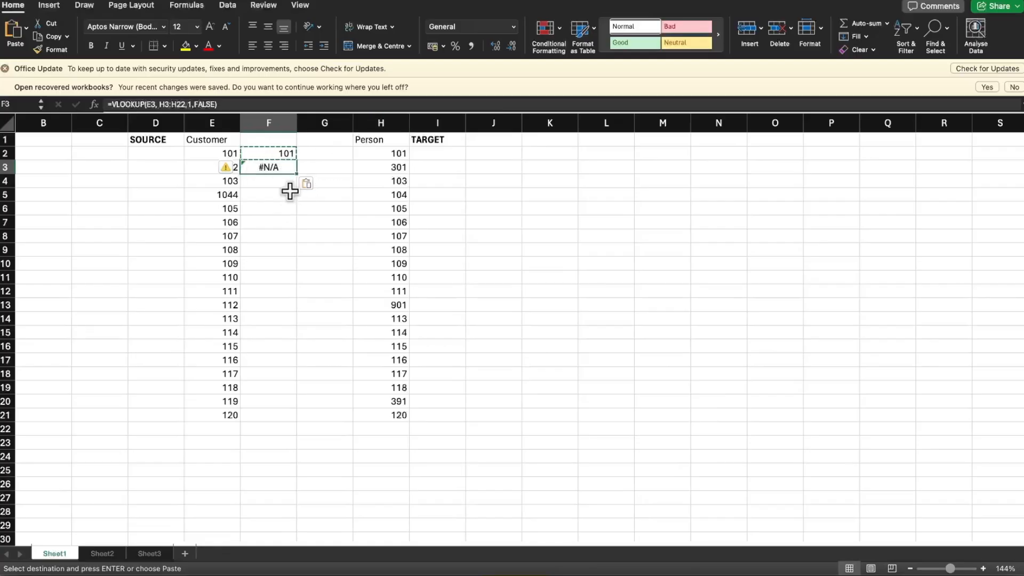
pyautogui.click(292, 186)
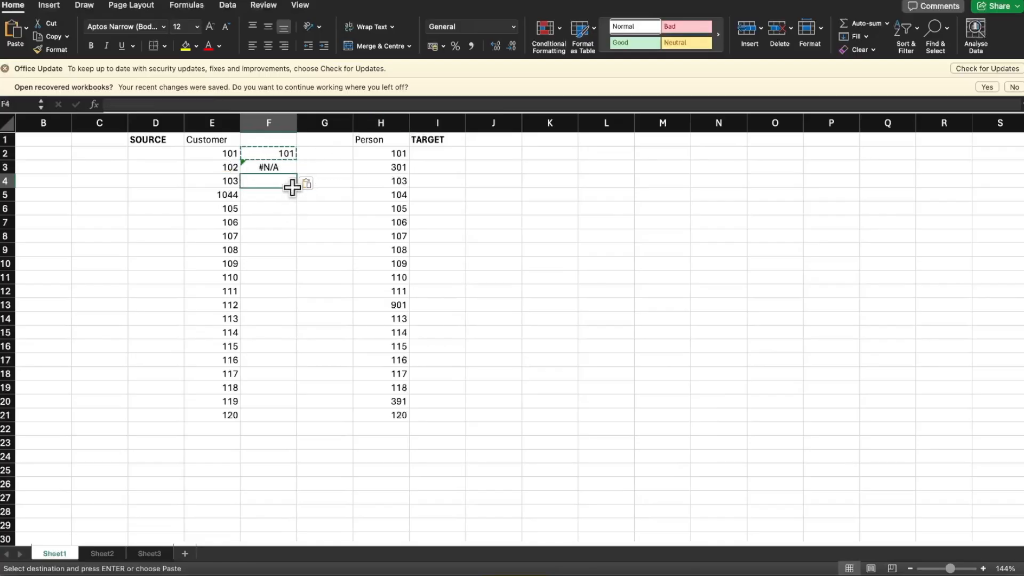
pyautogui.press('super+v')
pyautogui.click(295, 194)
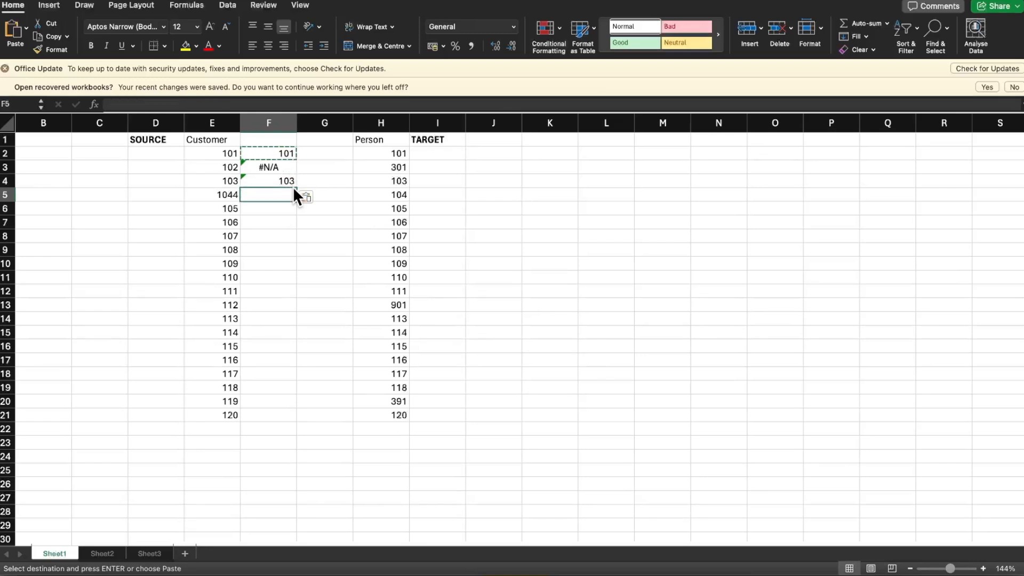
pyautogui.press('super+v')
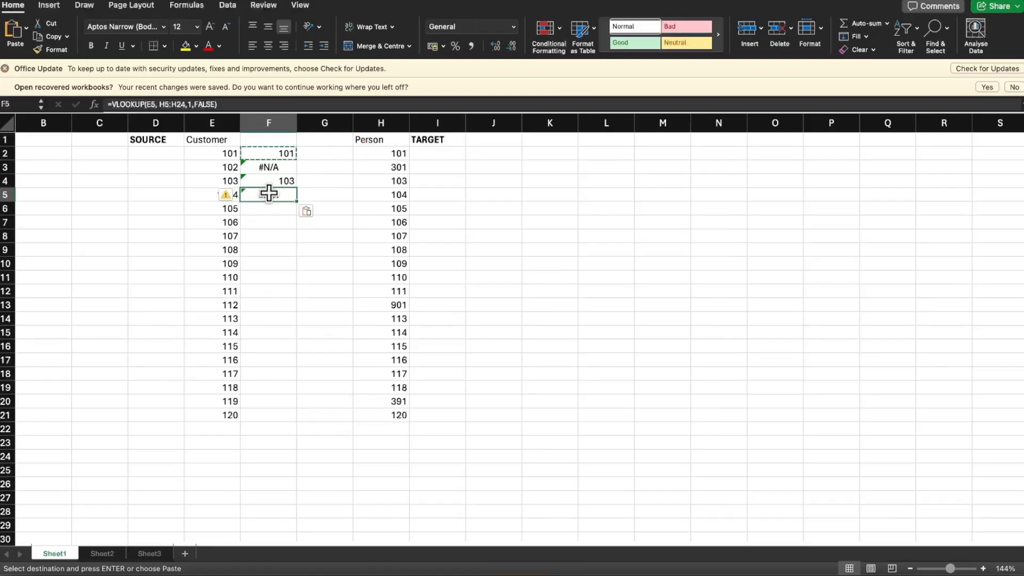
# Check the table array references in F4, F5 and F2, and clear the pasted formulas from F3:F6
pyautogui.click(281, 182)
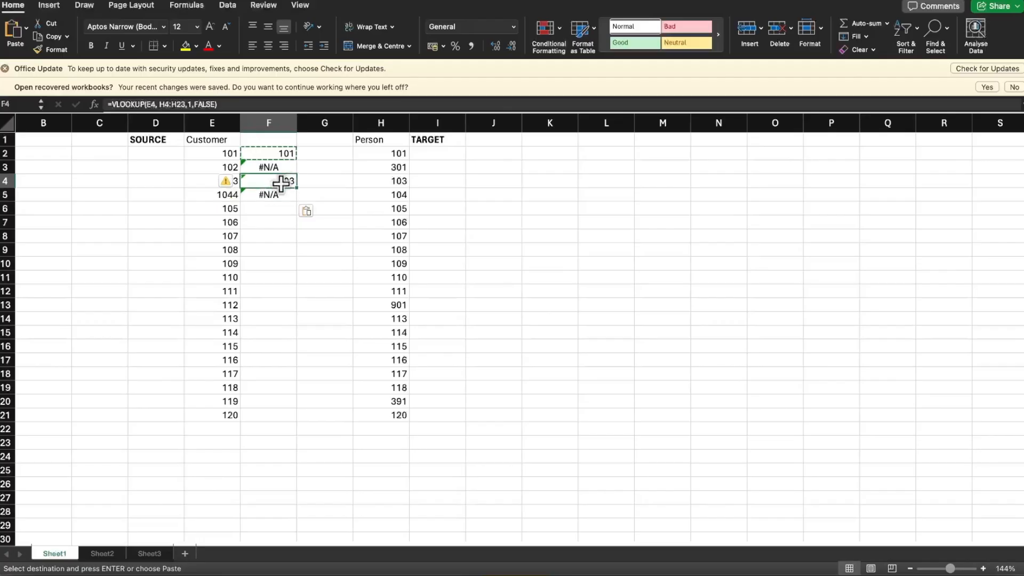
pyautogui.click(270, 195)
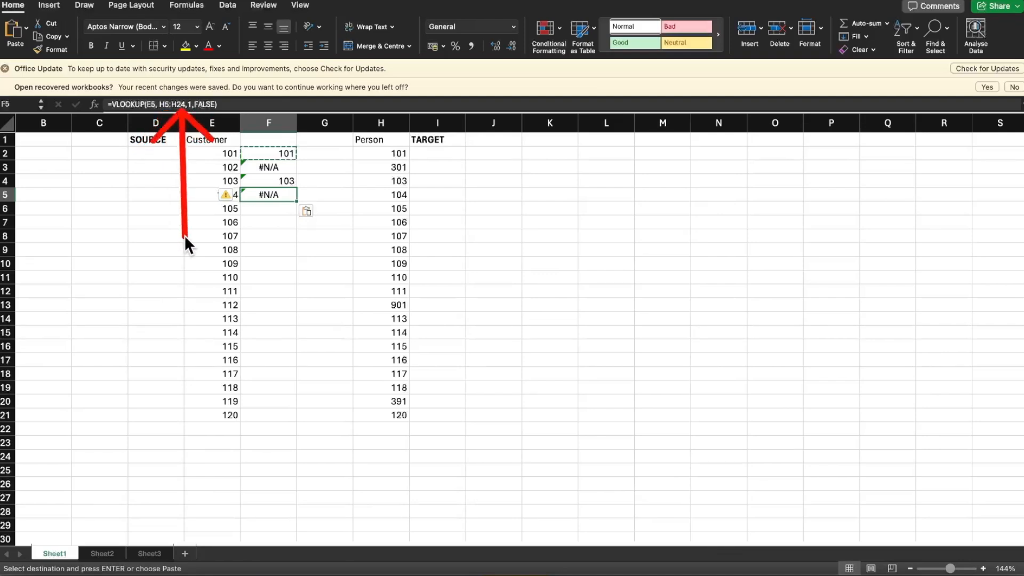
pyautogui.click(266, 153)
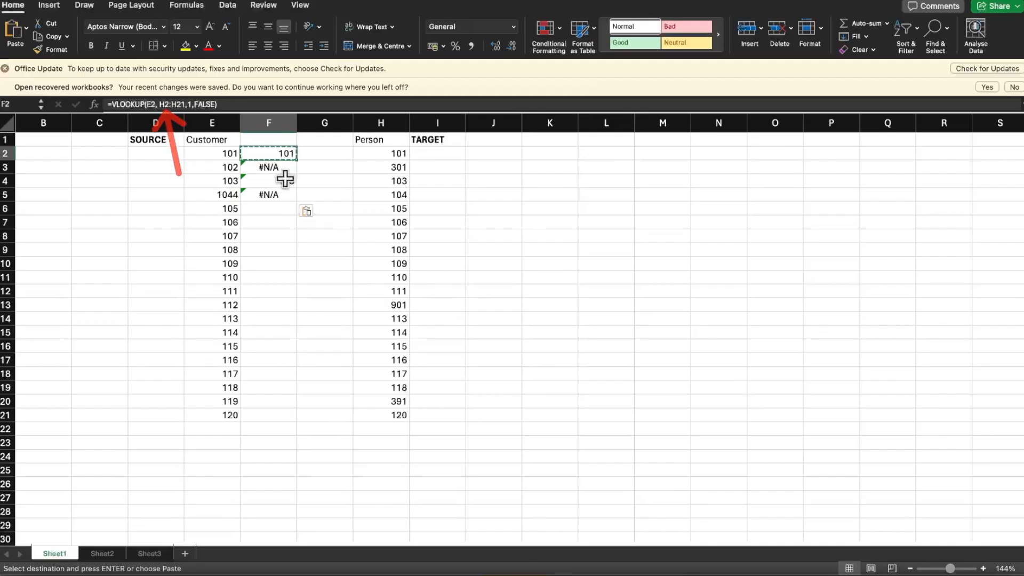
pyautogui.press('Escape')
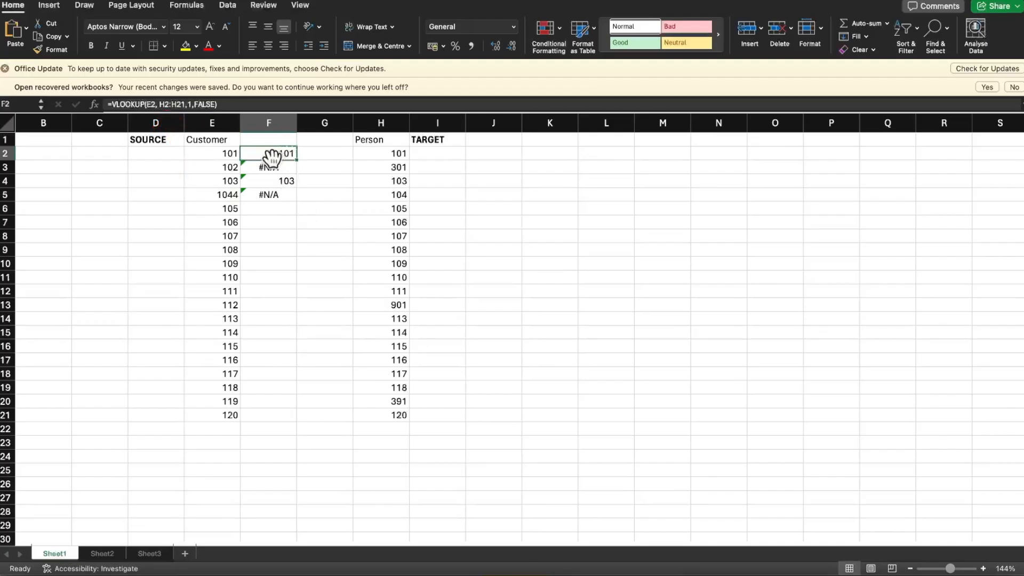
pyautogui.click(272, 167)
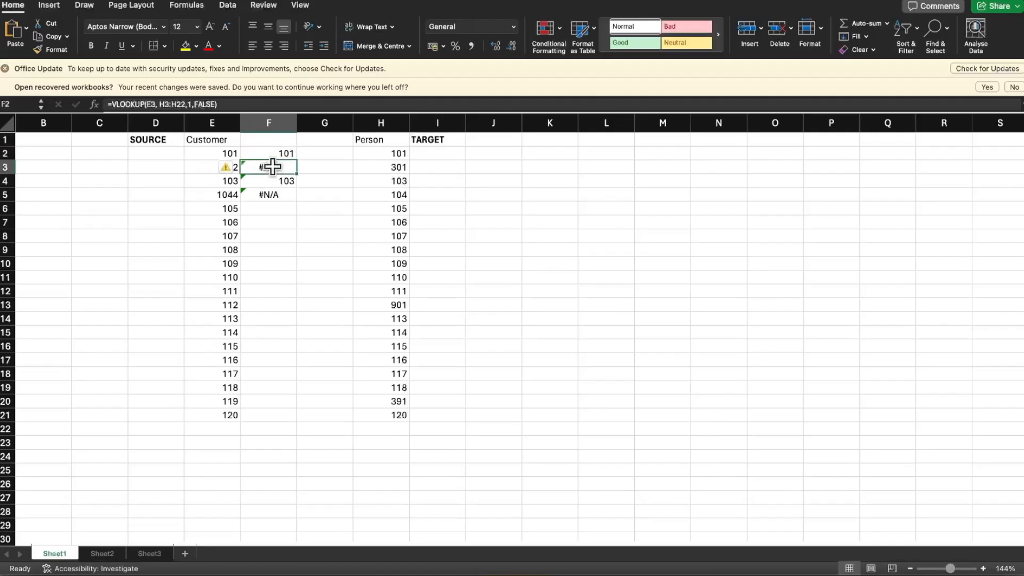
pyautogui.moveTo(273, 167); pyautogui.dragTo(273, 207)
pyautogui.press('BackSpace')
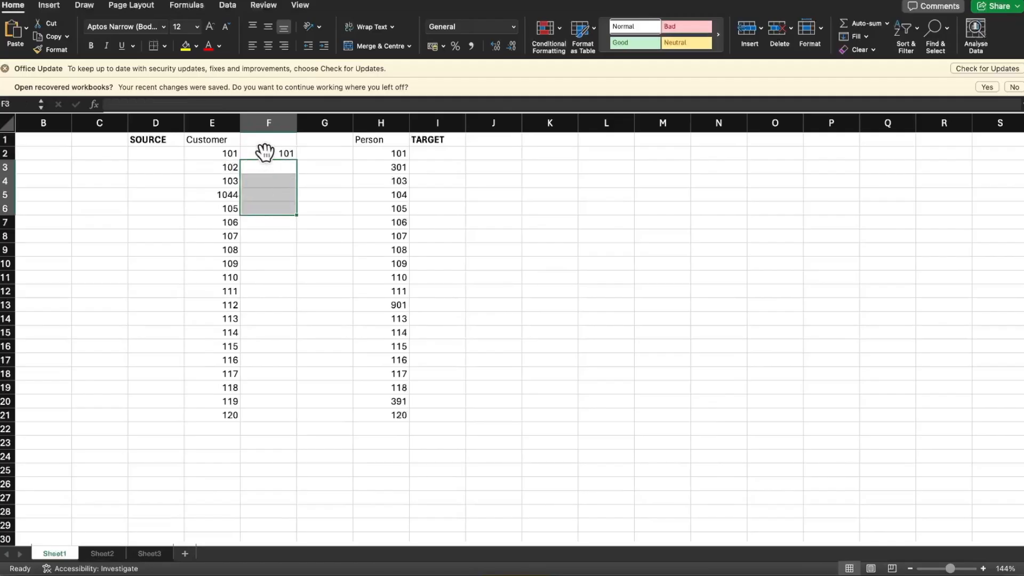
# Make the table array in the F2 formula absolute as $H$2:$H$21
pyautogui.click(265, 153)
pyautogui.click(161, 104)
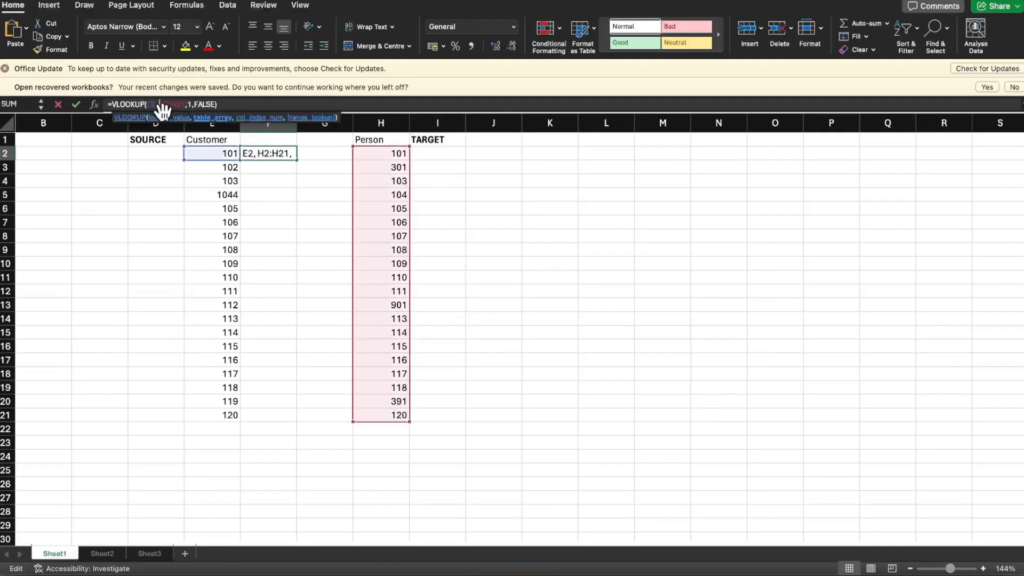
pyautogui.write('$H')
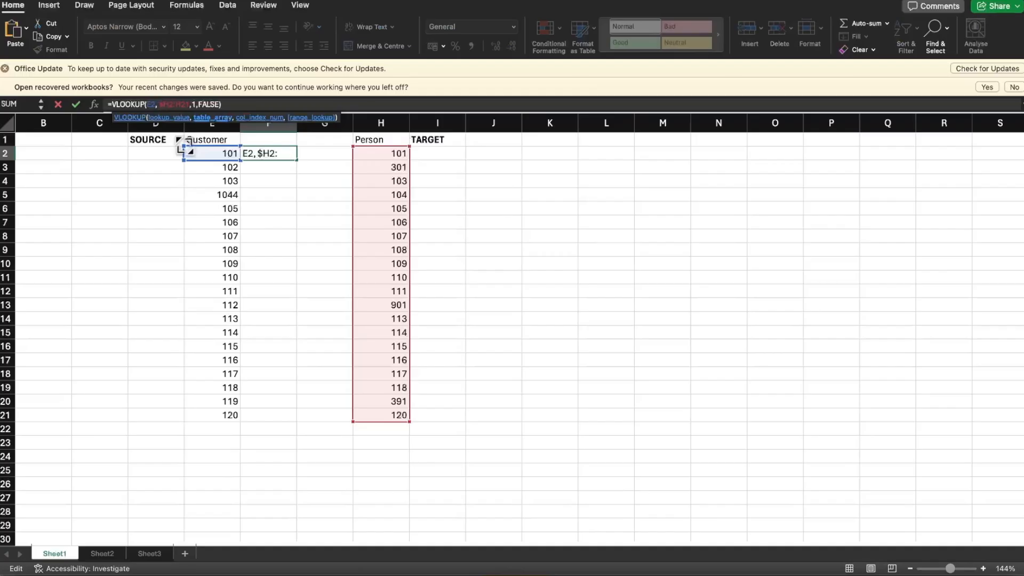
pyautogui.write('$')
pyautogui.press('Right')
pyautogui.press('Right')
pyautogui.write('$H$')
pyautogui.press('Return')
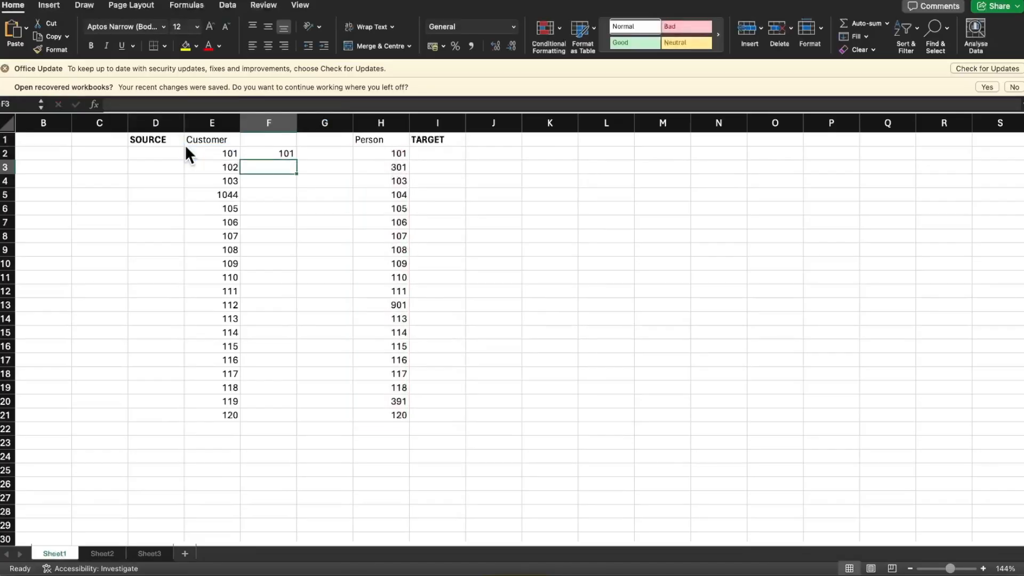
pyautogui.press('Up')
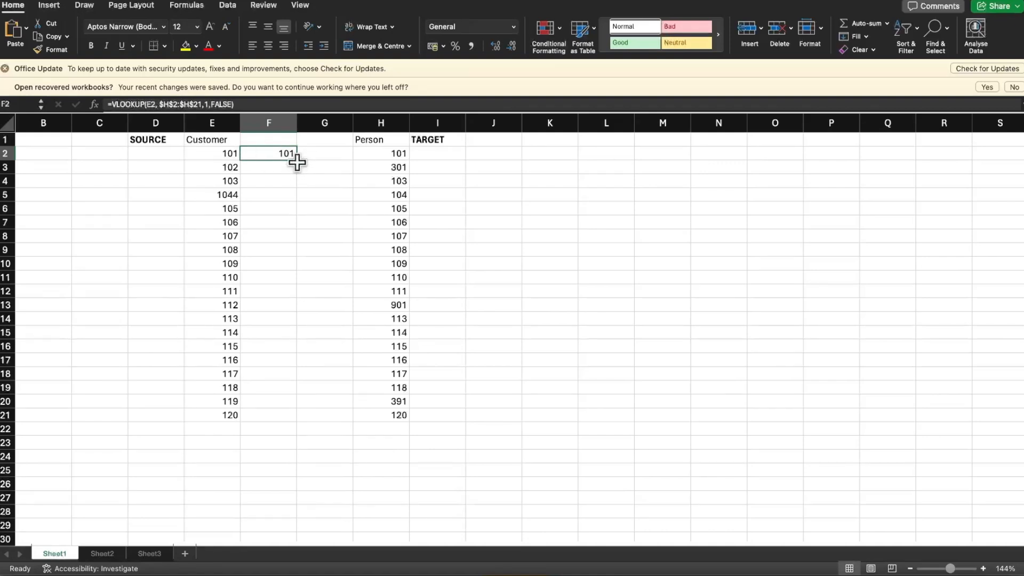
# Fill the F2 formula down through F21 and check the absolute table array in several of the filled cells
pyautogui.moveTo(297, 159); pyautogui.dragTo(286, 419)
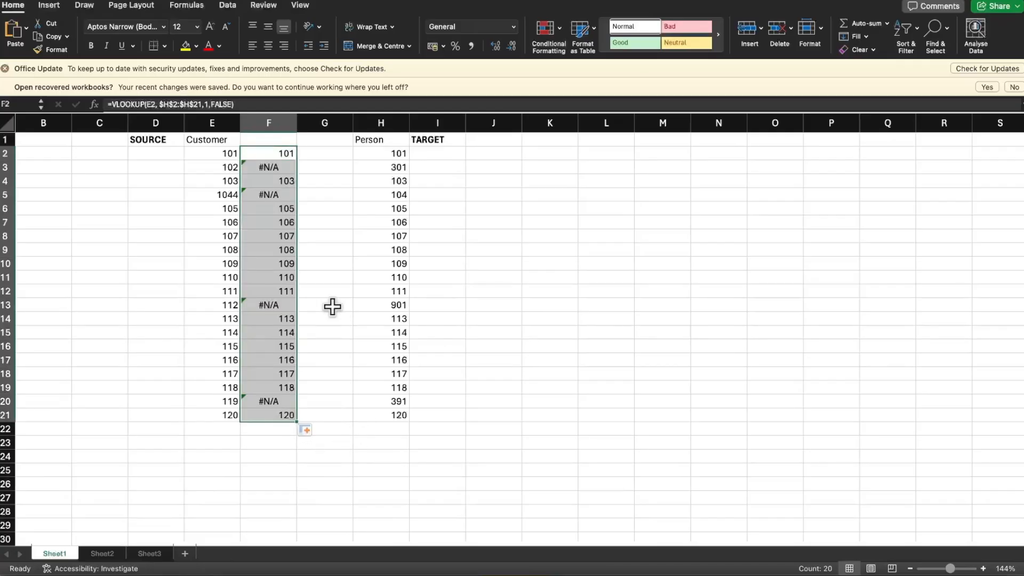
pyautogui.click(283, 414)
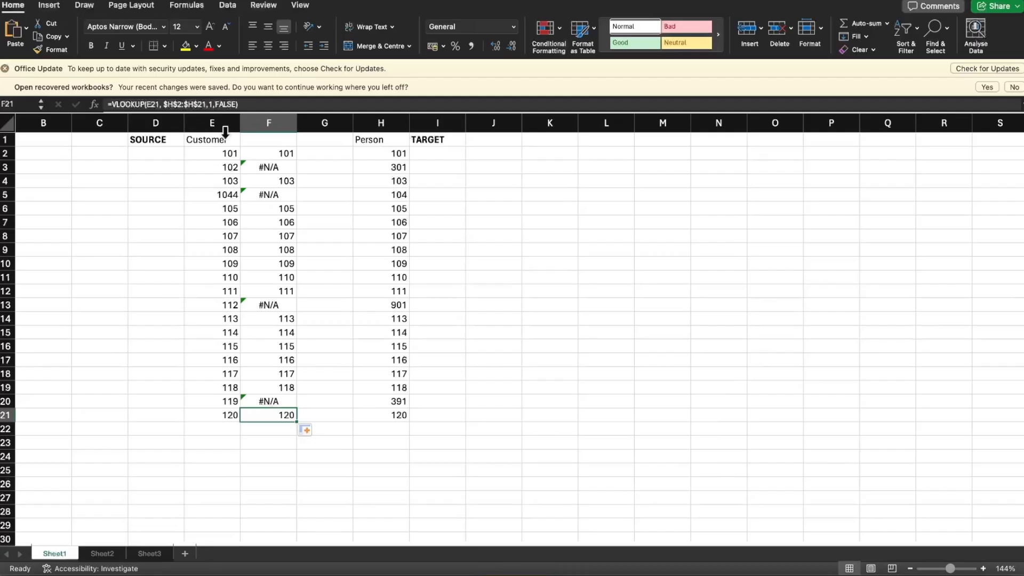
pyautogui.click(277, 361)
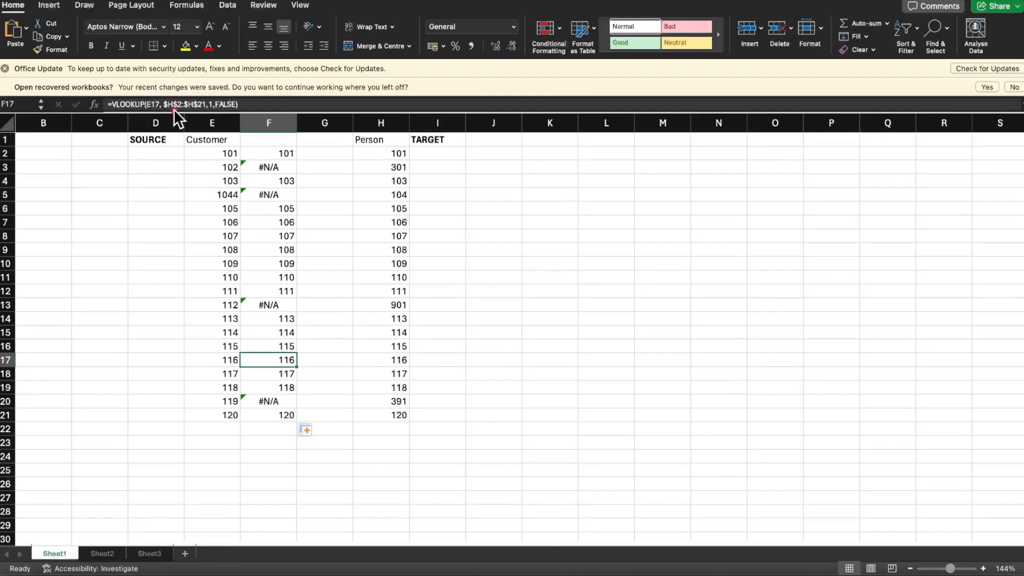
pyautogui.click(268, 236)
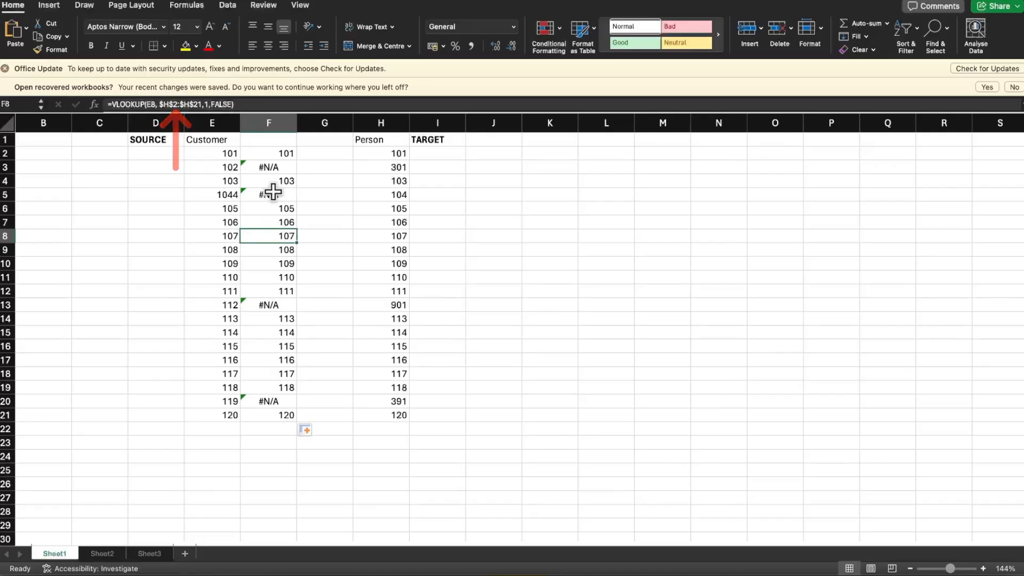
pyautogui.click(284, 153)
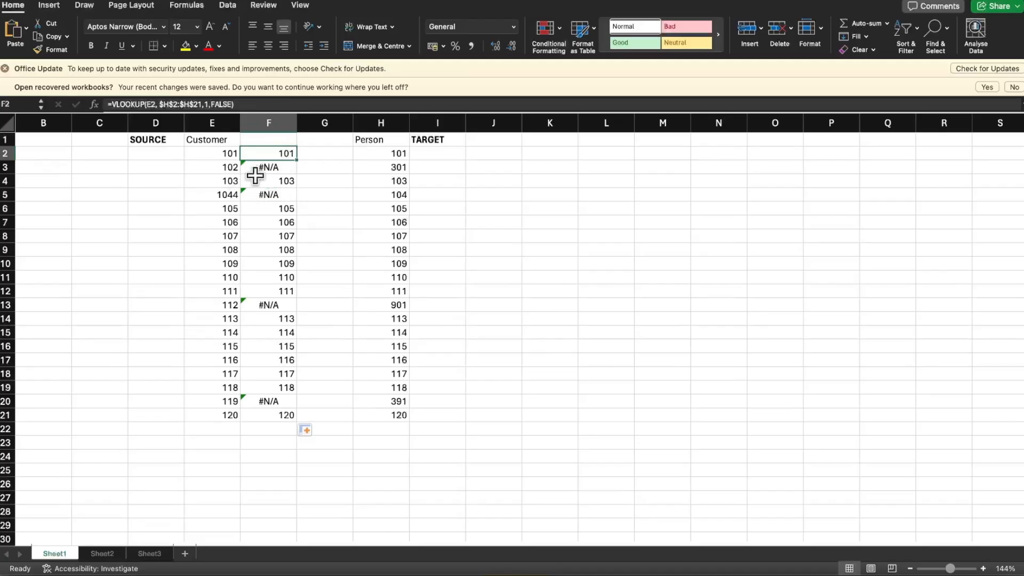
# Check the unmatched Customer ids in E3, E13 and E20 against the Person ids in column H
pyautogui.click(218, 168)
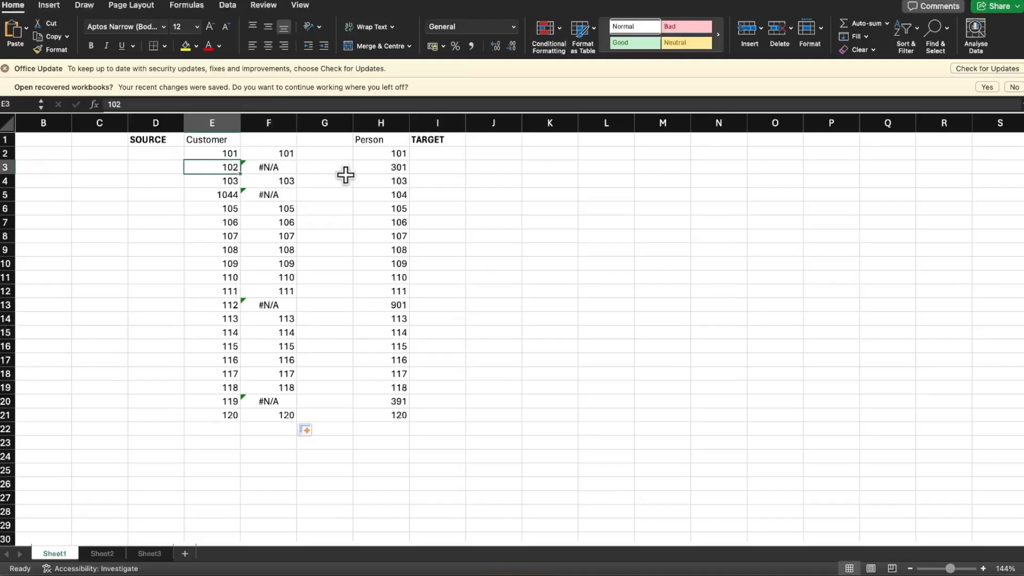
pyautogui.click(382, 123)
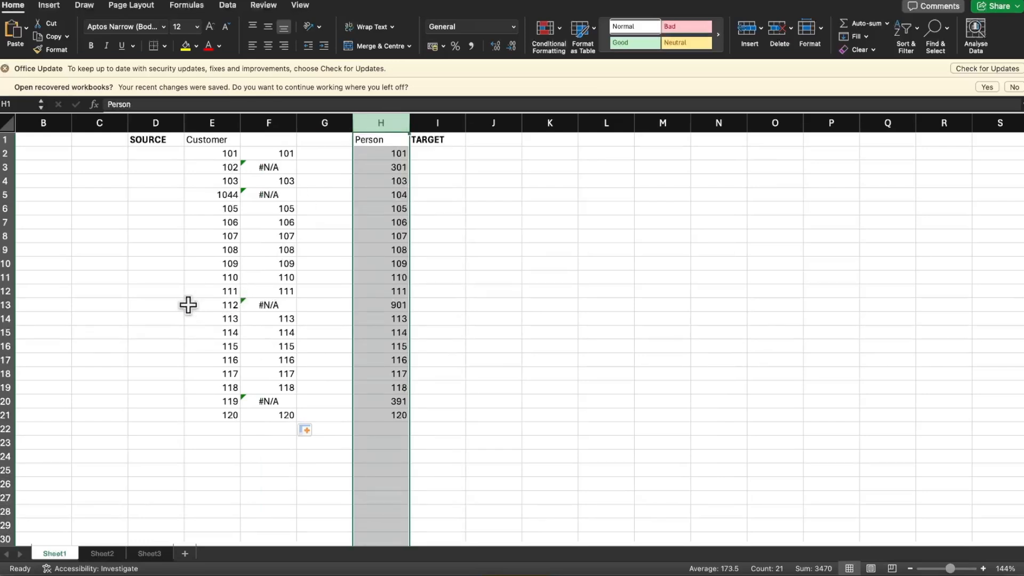
pyautogui.click(225, 303)
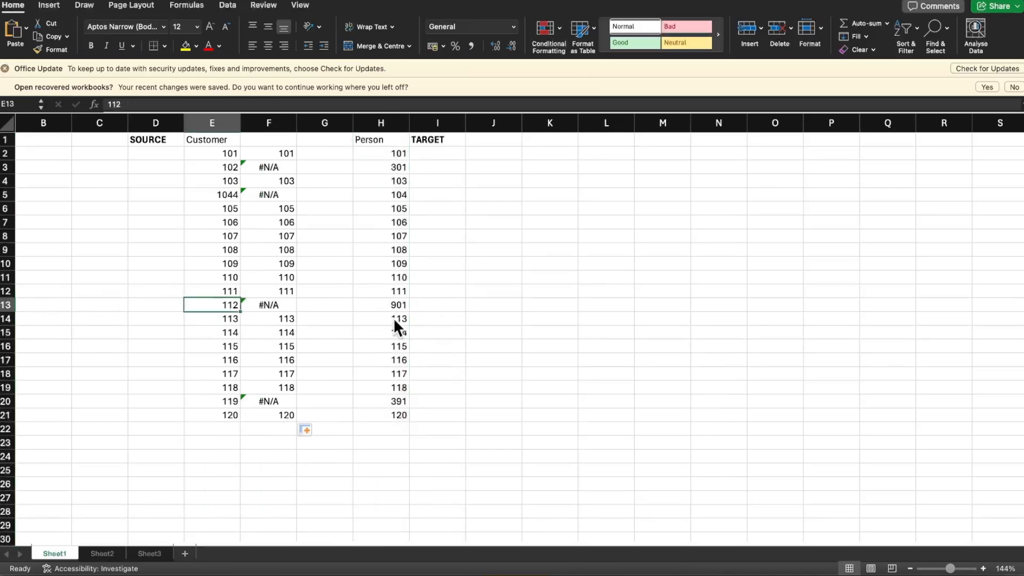
pyautogui.click(382, 122)
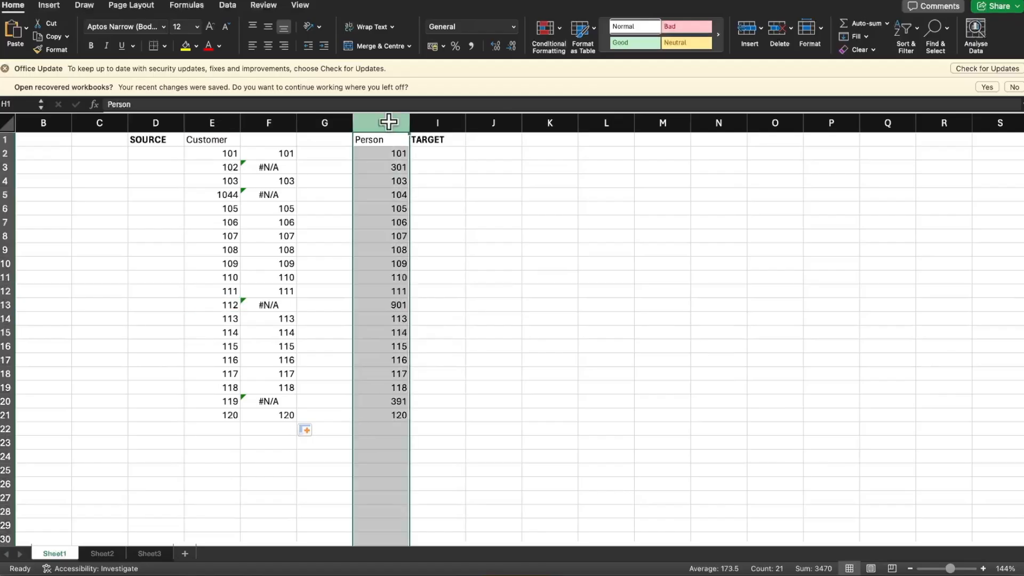
pyautogui.click(215, 403)
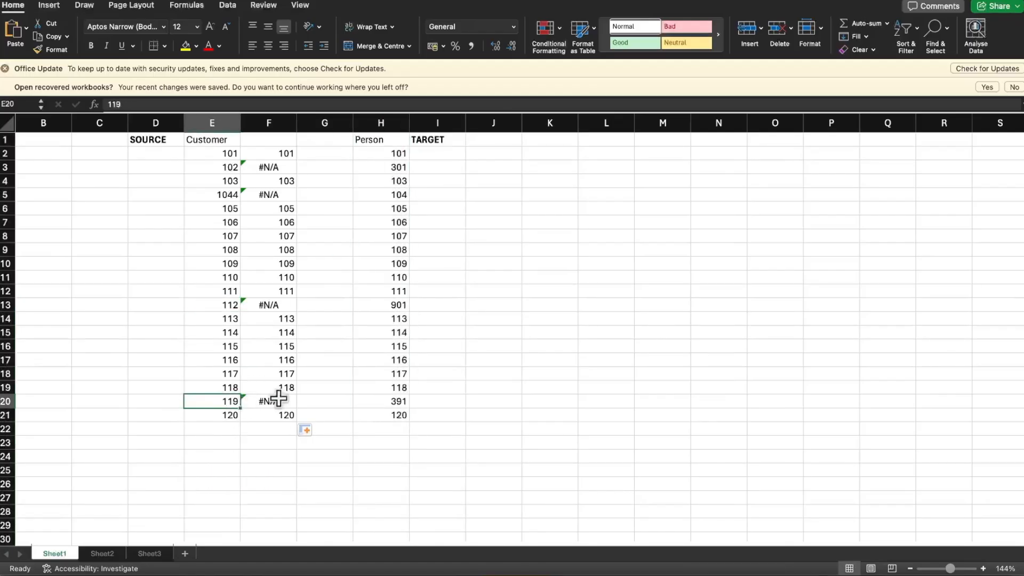
# Review the target Person ids in column H, checking H2, H3, H5 and the cells down to H10
pyautogui.click(391, 121)
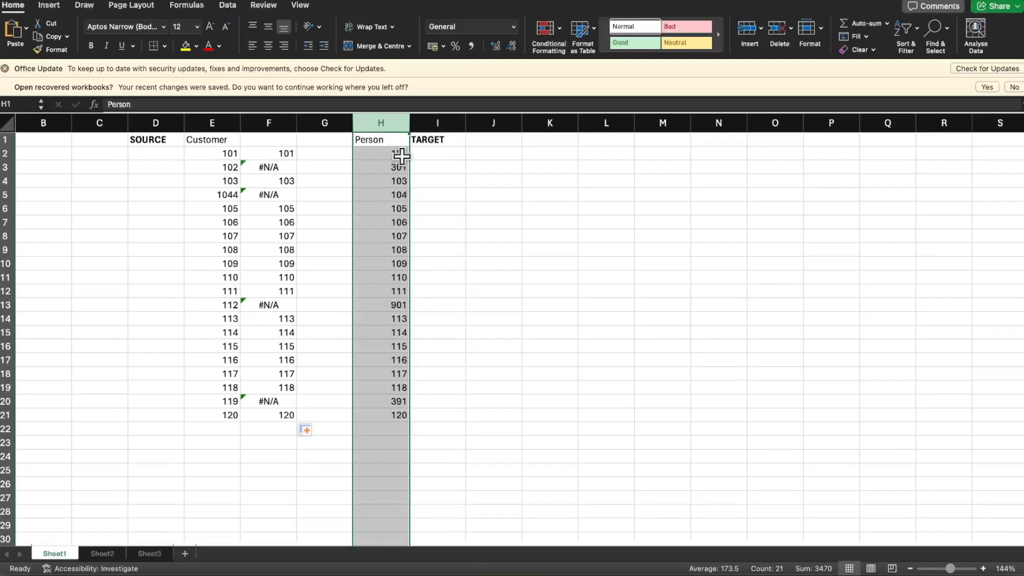
pyautogui.click(399, 155)
pyautogui.click(400, 168)
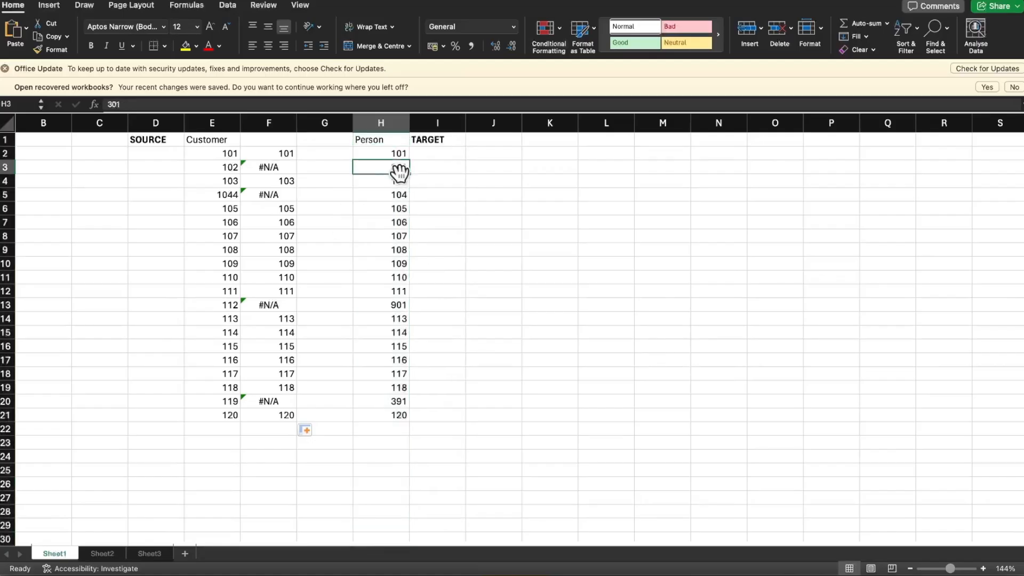
pyautogui.click(401, 195)
pyautogui.click(398, 237)
pyautogui.click(398, 259)
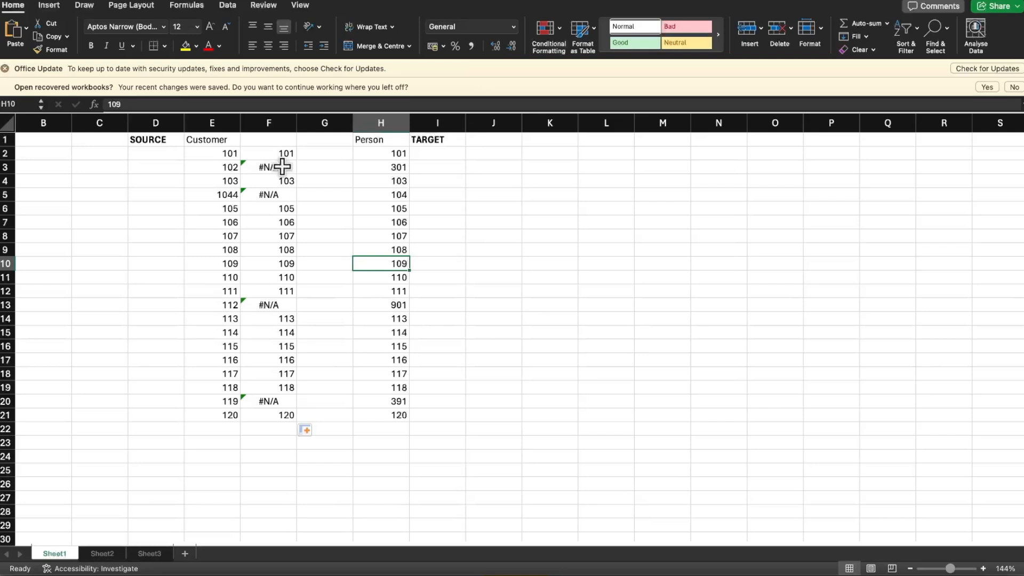
# Review the lookup results in column F for the source Customer ids, checking the #N/A cells F3, F5, F13 and F20
pyautogui.click(282, 128)
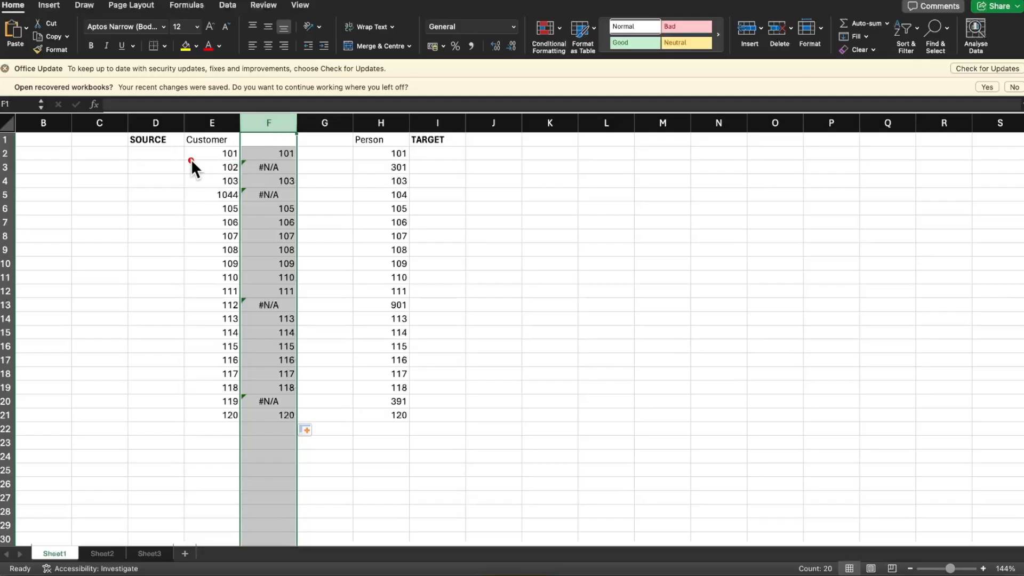
pyautogui.moveTo(207, 149); pyautogui.dragTo(206, 251)
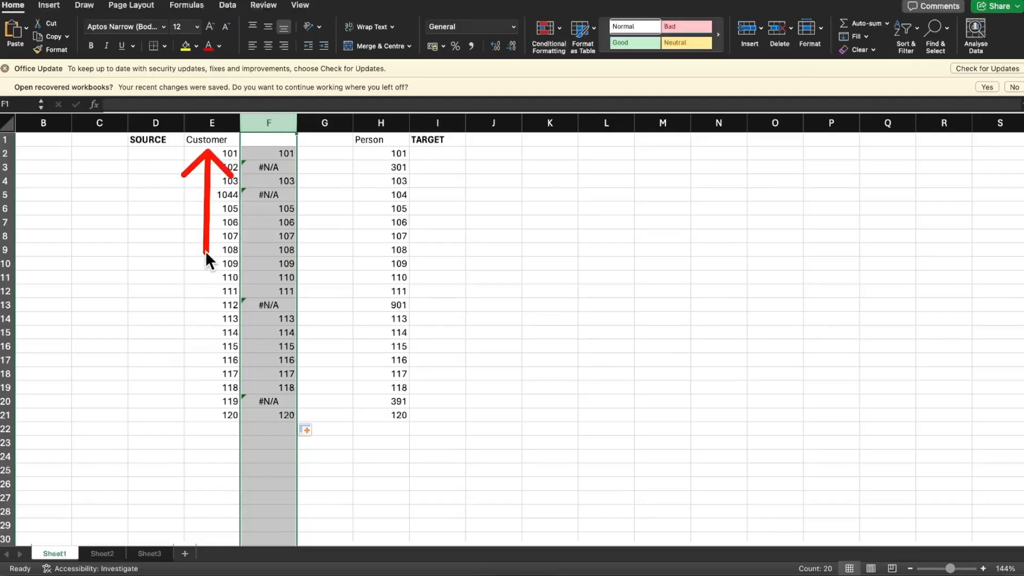
pyautogui.click(266, 167)
pyautogui.click(267, 193)
pyautogui.click(267, 302)
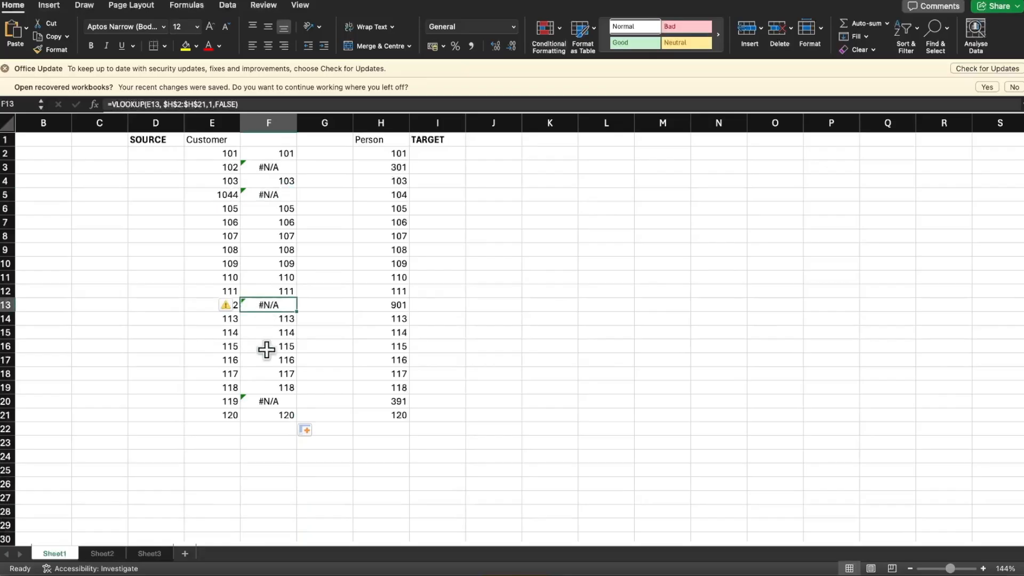
pyautogui.click(271, 400)
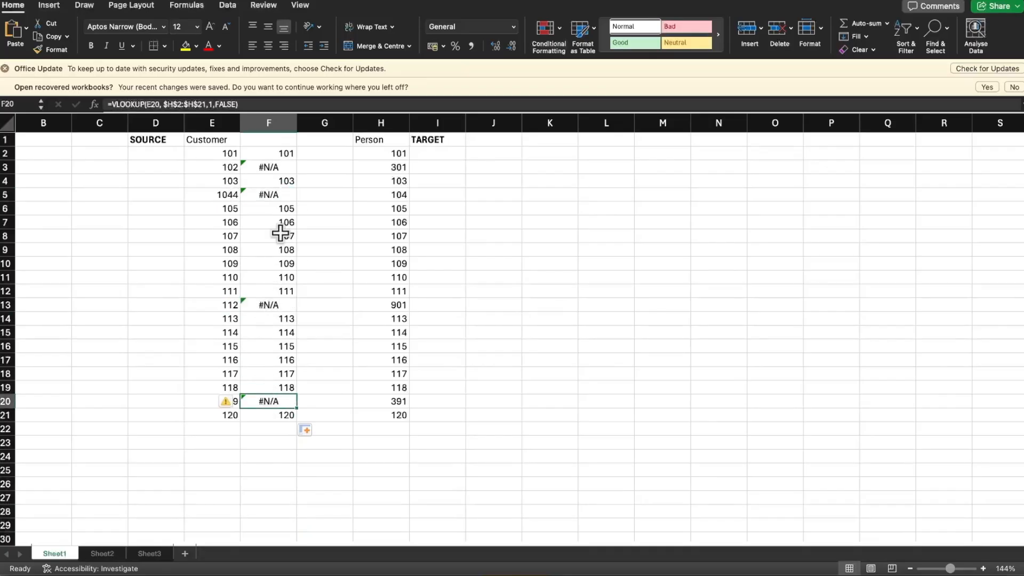
pyautogui.moveTo(438, 149); pyautogui.dragTo(457, 253)
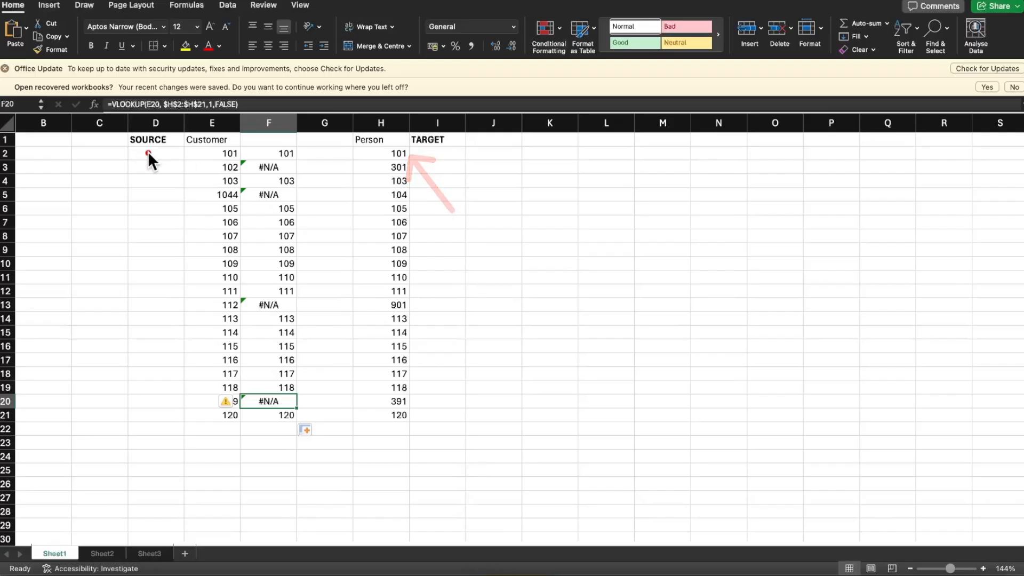
pyautogui.moveTo(149, 153); pyautogui.dragTo(149, 187)
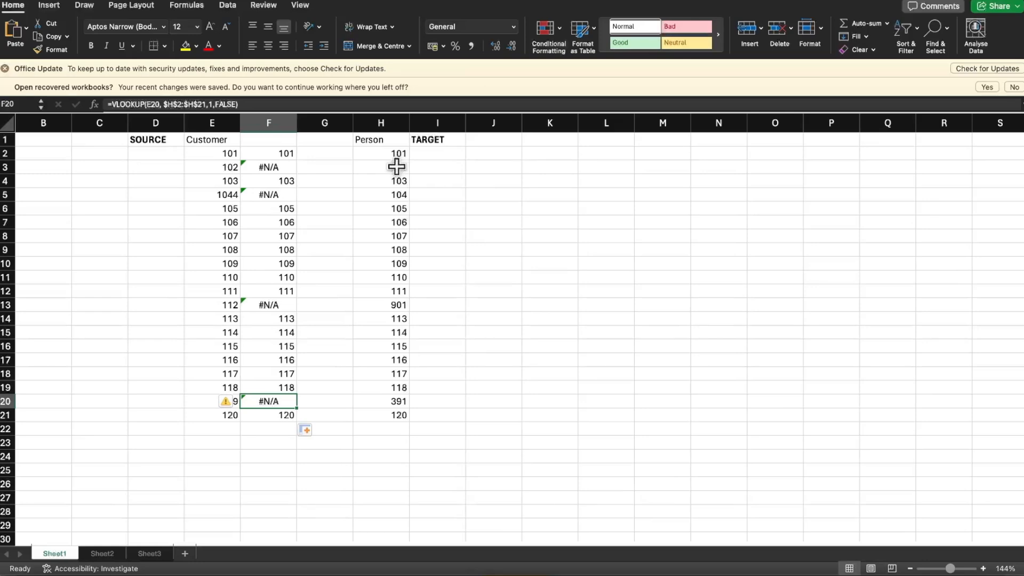
# Switch to the presentation, go back to the Data Reconciliation slide and draw an arrow from Source Data to Target Data
pyautogui.press('super+Tab')
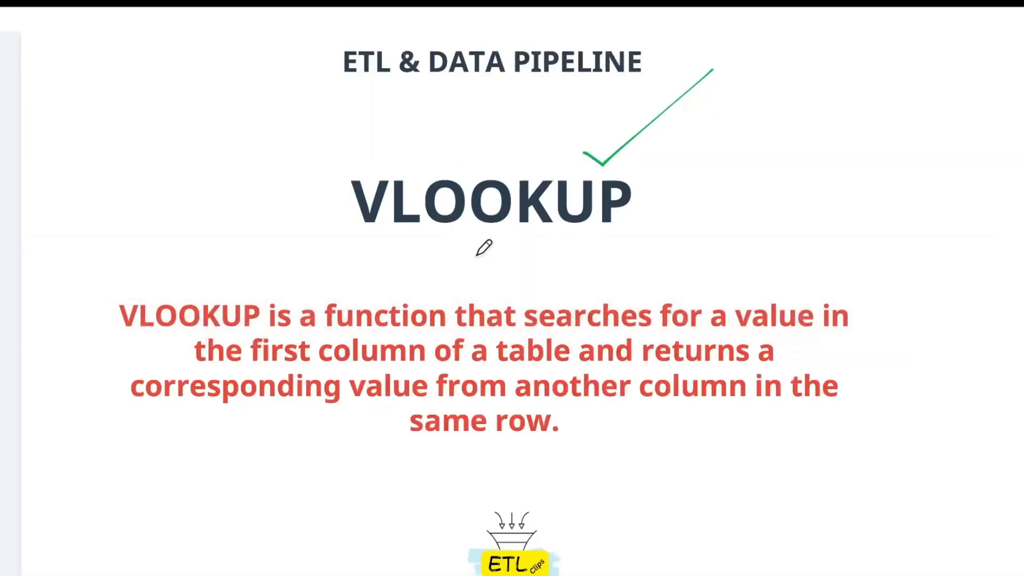
pyautogui.press('Left')
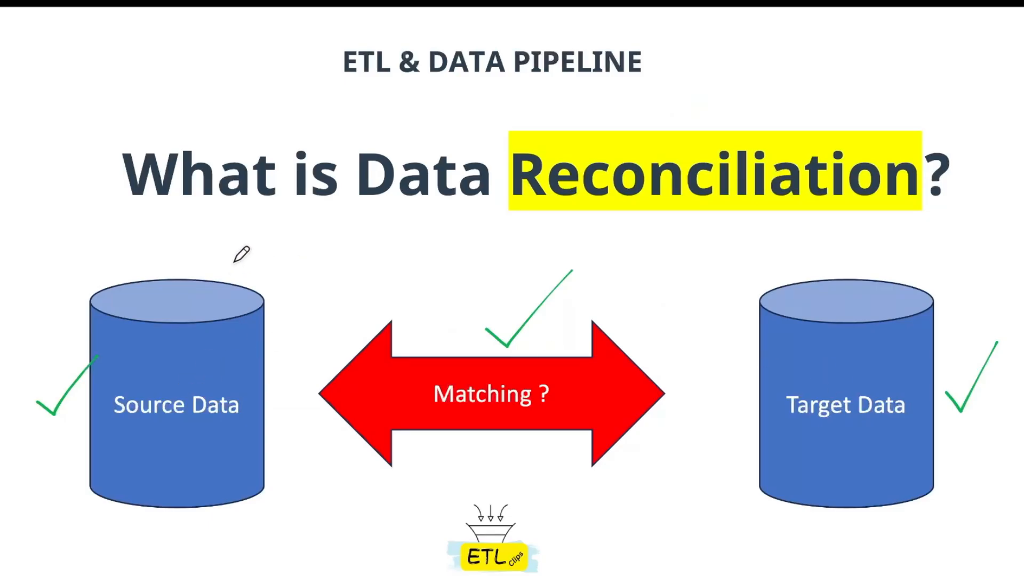
pyautogui.moveTo(231, 278)
pyautogui.mouseDown()
pyautogui.moveTo(584, 197)
pyautogui.moveTo(797, 252)
pyautogui.moveTo(824, 286)
pyautogui.moveTo(742, 259)
pyautogui.mouseUp()
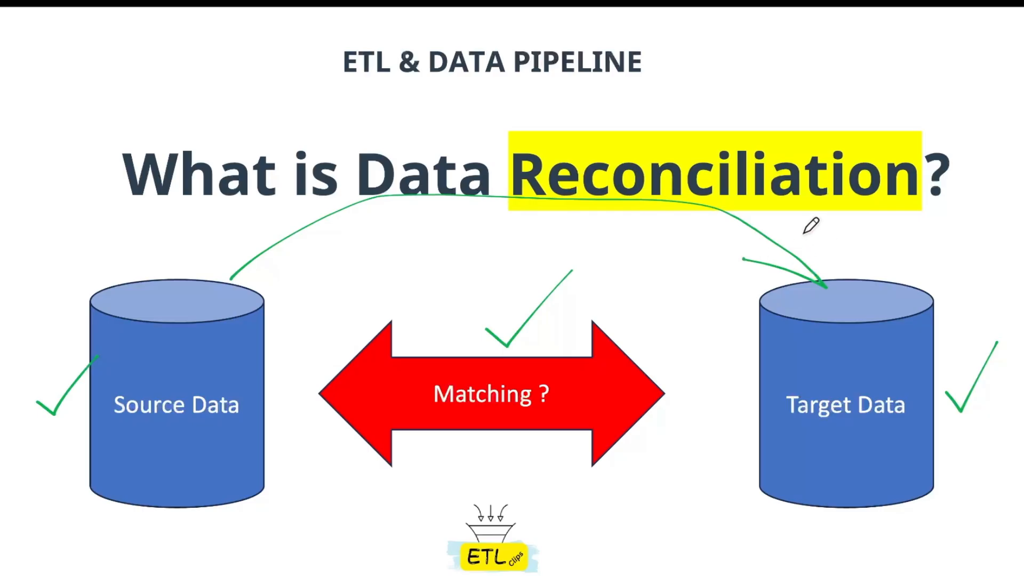
pyautogui.moveTo(803, 235); pyautogui.dragTo(823, 283)
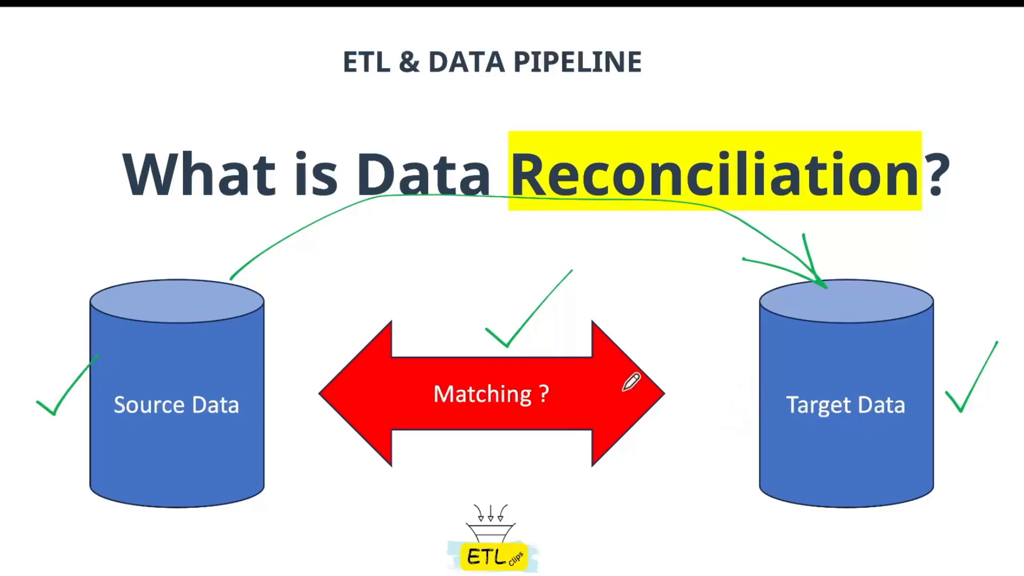
# Switch back to Excel and copy the VLOOKUP formula text from F2 into G2 without changing its references
pyautogui.press('super+Tab')
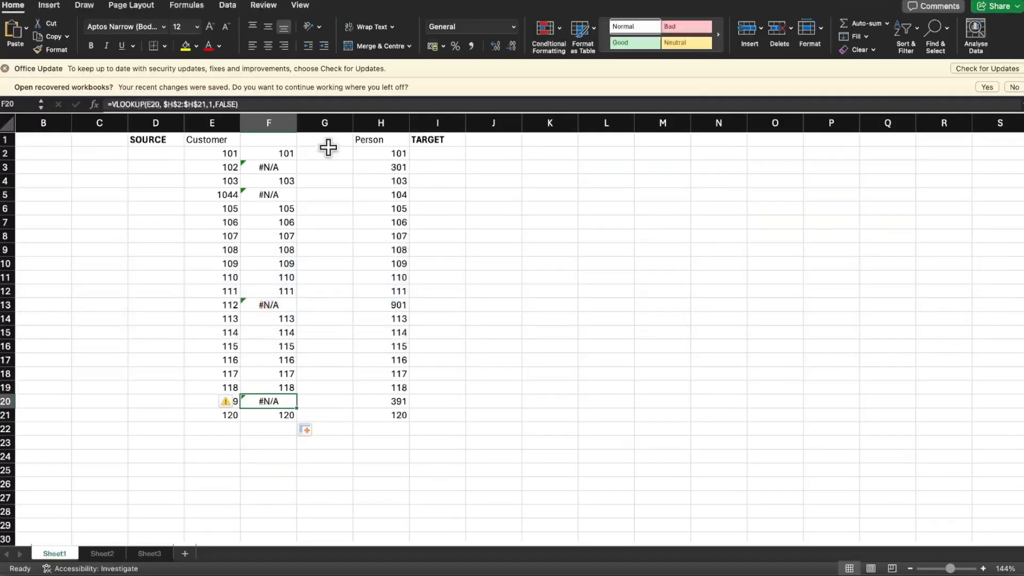
pyautogui.click(339, 153)
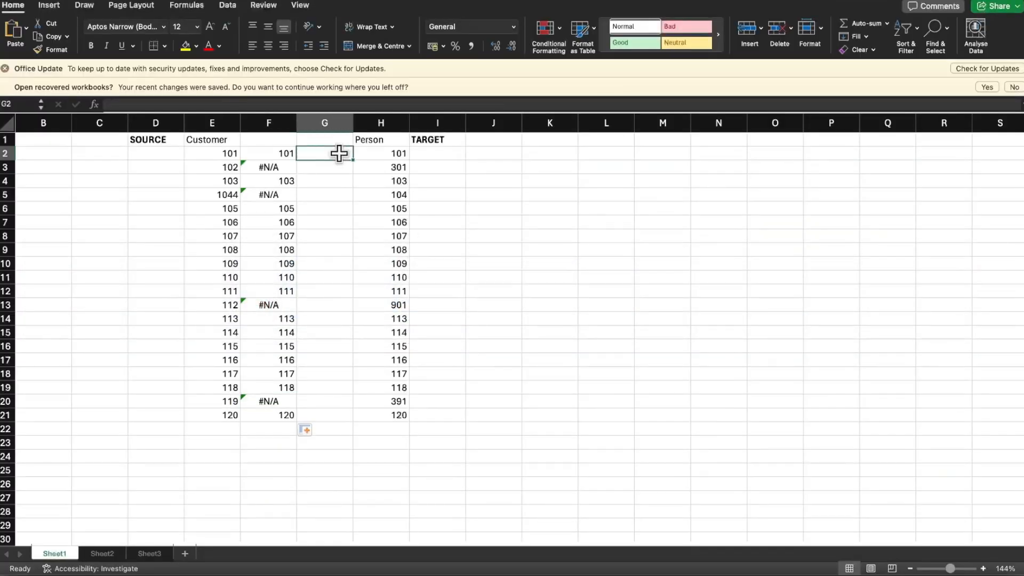
pyautogui.click(265, 154)
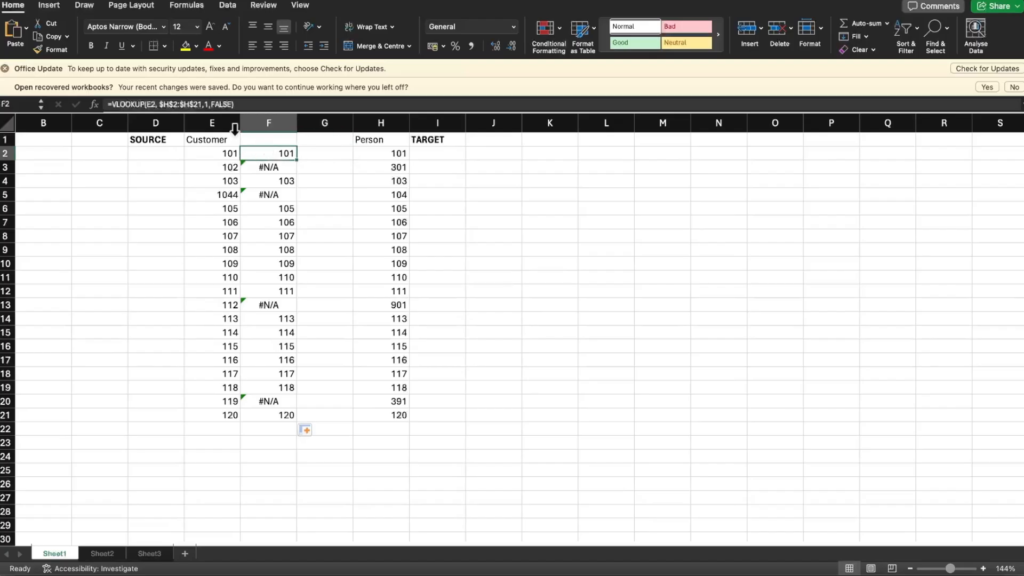
pyautogui.click(249, 104)
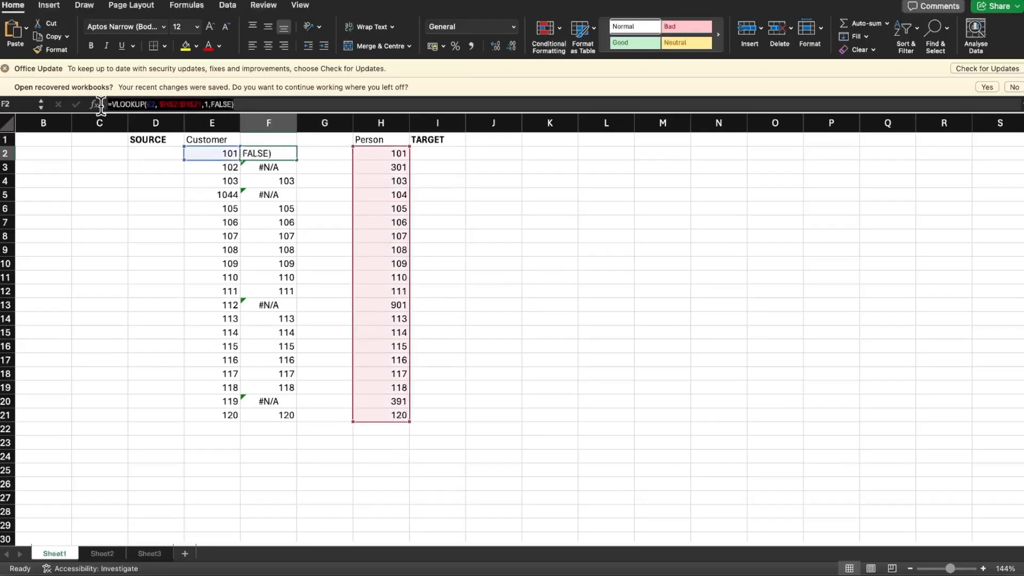
pyautogui.press('Escape')
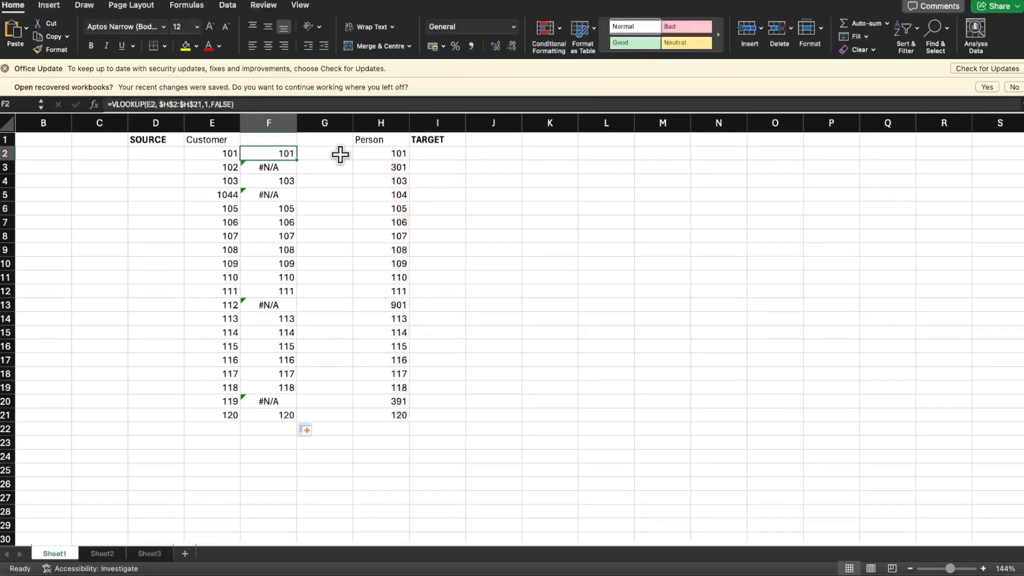
pyautogui.click(338, 155)
pyautogui.click(223, 103)
pyautogui.write('=VLOOKUP(E2,$H$2:$H$21,1,FALSE)')
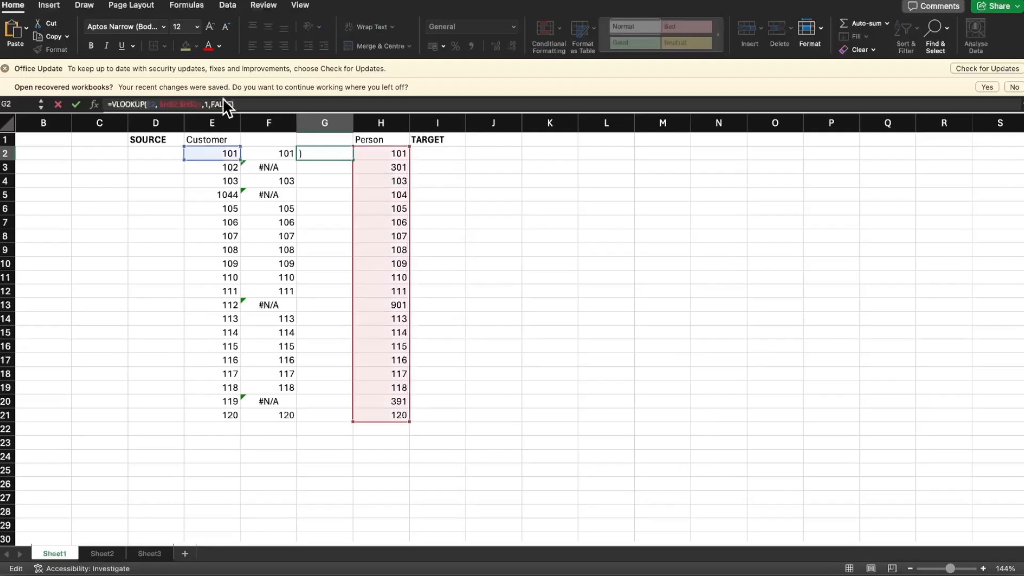
# Reverse the lookup in G2 by setting the lookup value to H2 and the table array to $E$2:$E$21
pyautogui.doubleClick(147, 105)
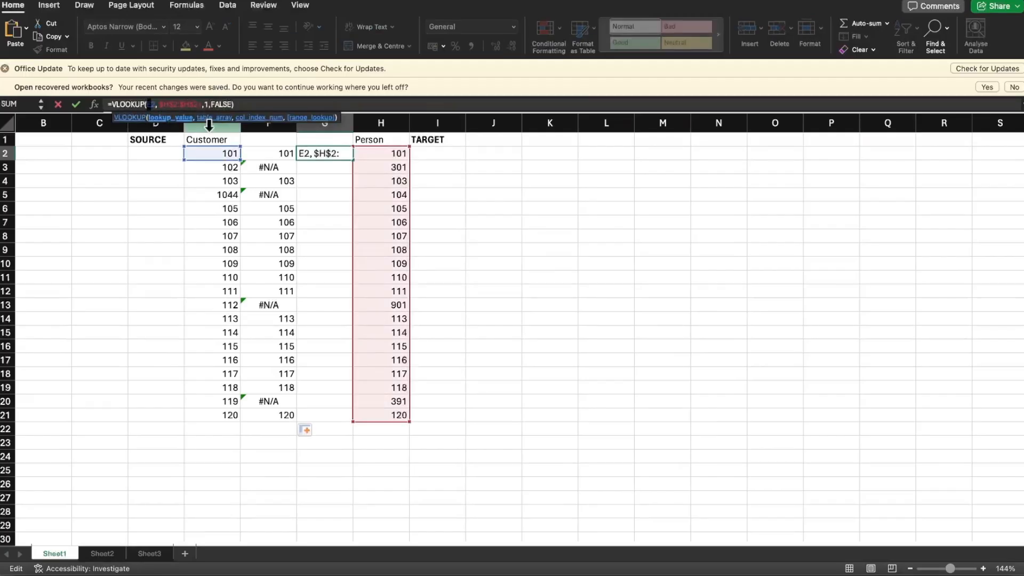
pyautogui.write('H')
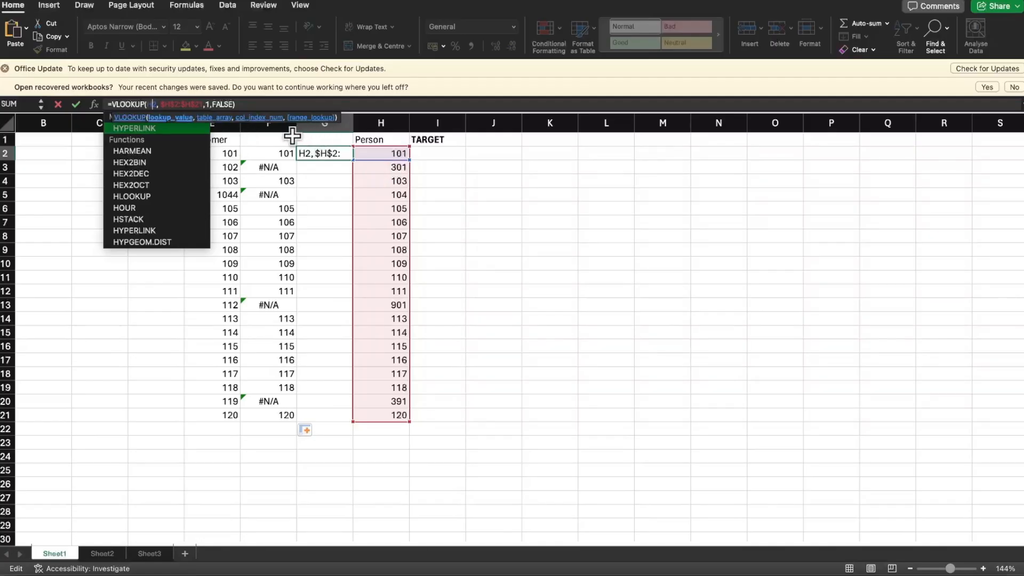
pyautogui.press('Right')
pyautogui.press('Right')
pyautogui.press('Right')
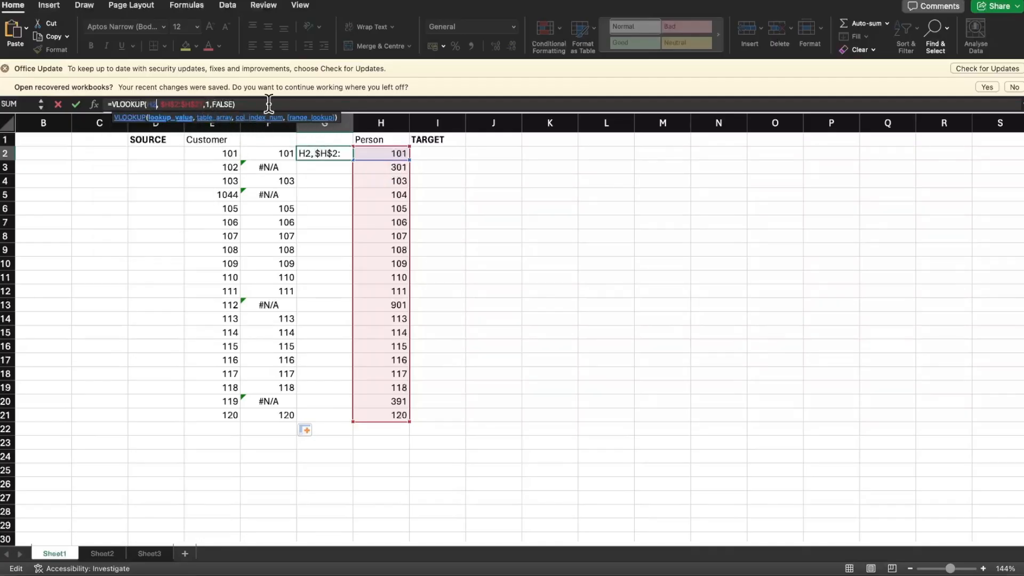
pyautogui.write('E$2:$')
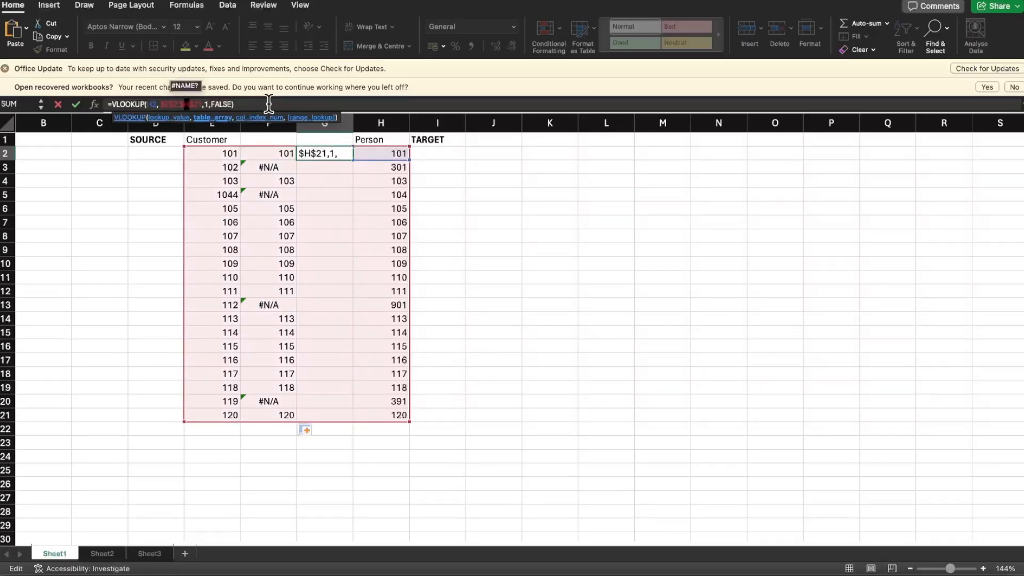
pyautogui.write('E')
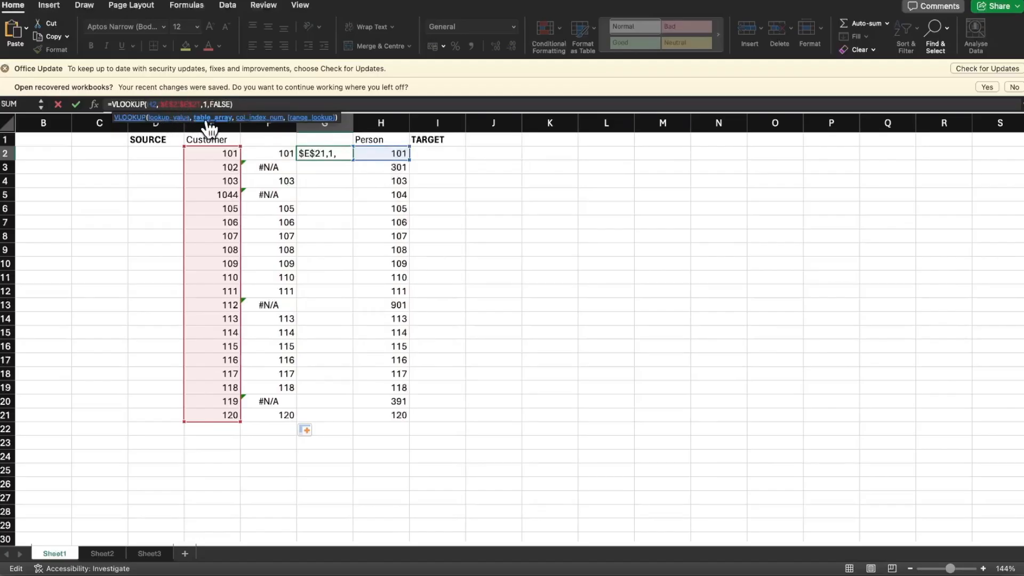
pyautogui.press('Return')
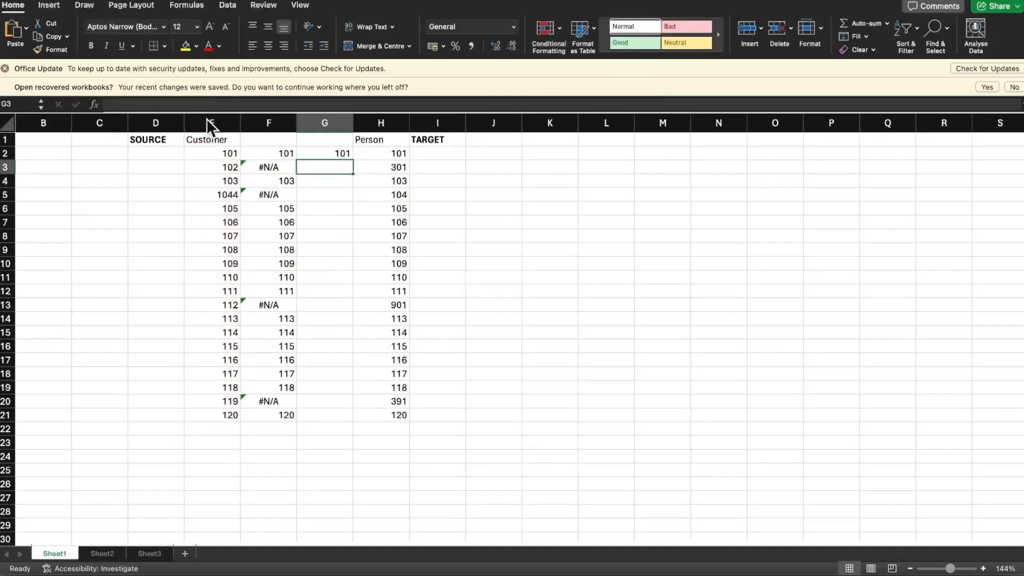
# Check the G2 formula's lookup value and table array against the Person column H and the Customer column E
pyautogui.press('Up')
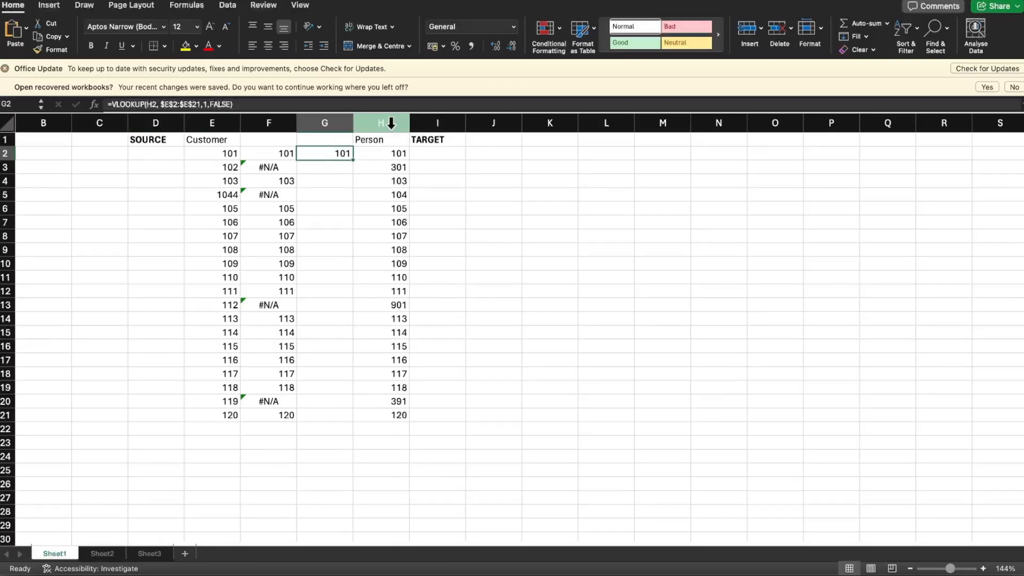
pyautogui.click(389, 154)
pyautogui.click(388, 165)
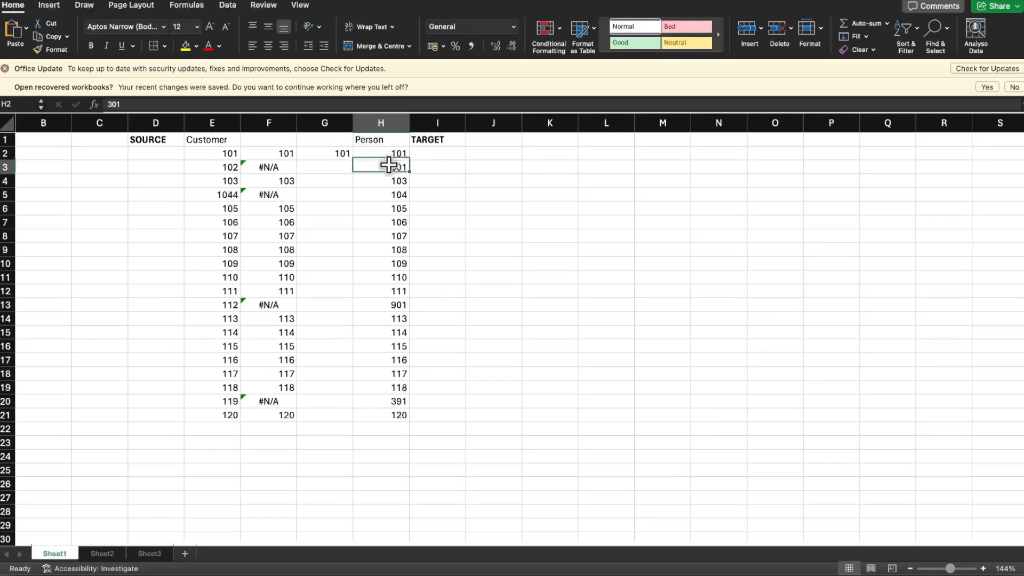
pyautogui.click(383, 205)
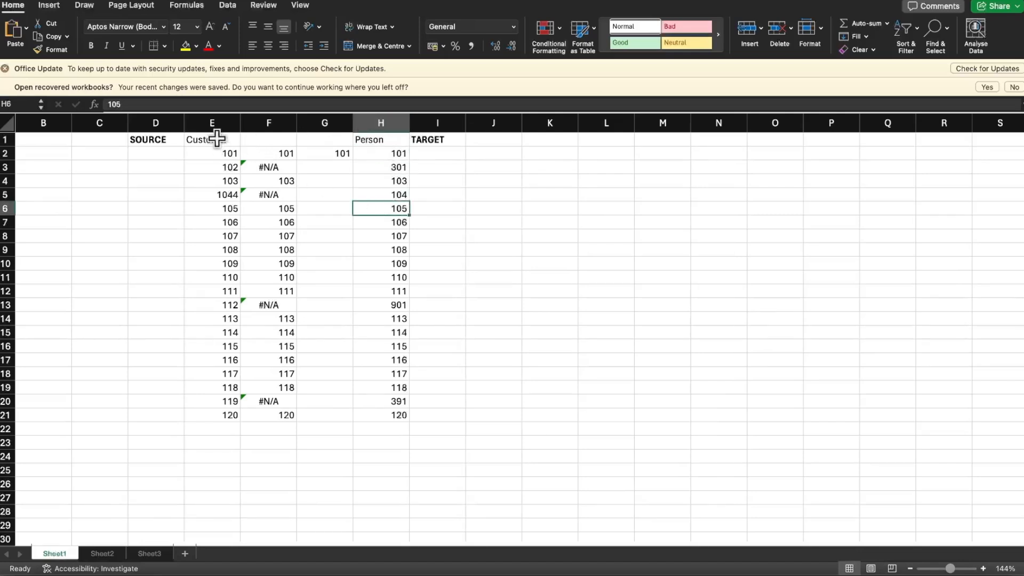
pyautogui.click(216, 121)
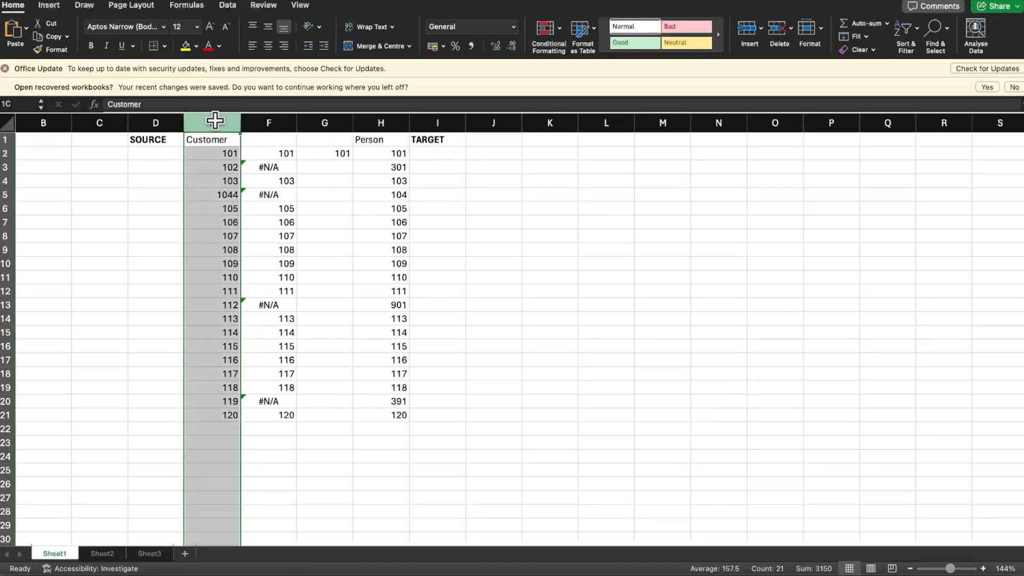
pyautogui.click(216, 154)
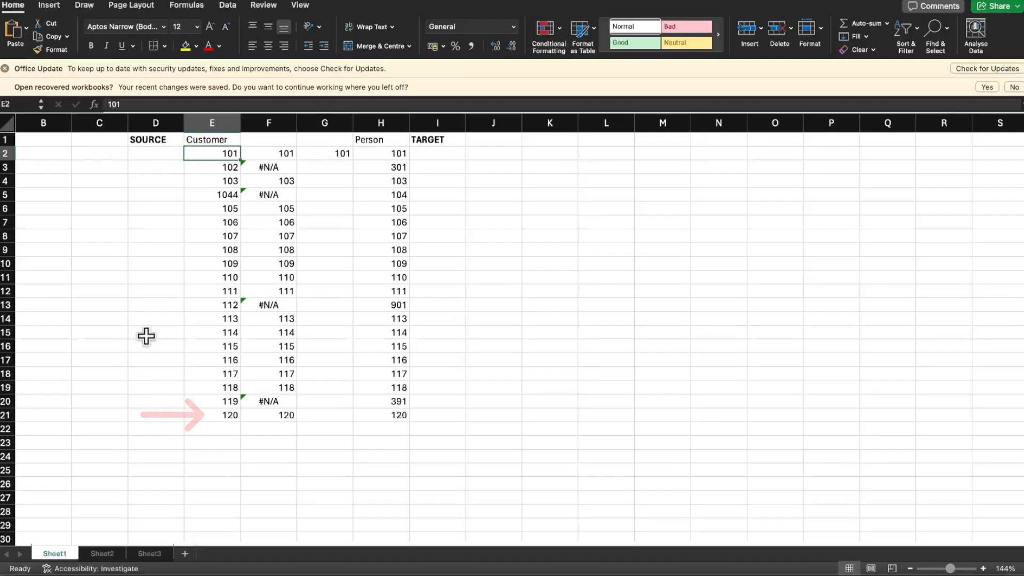
# Fill the G2 reverse VLOOKUP formula down through G21
pyautogui.click(340, 154)
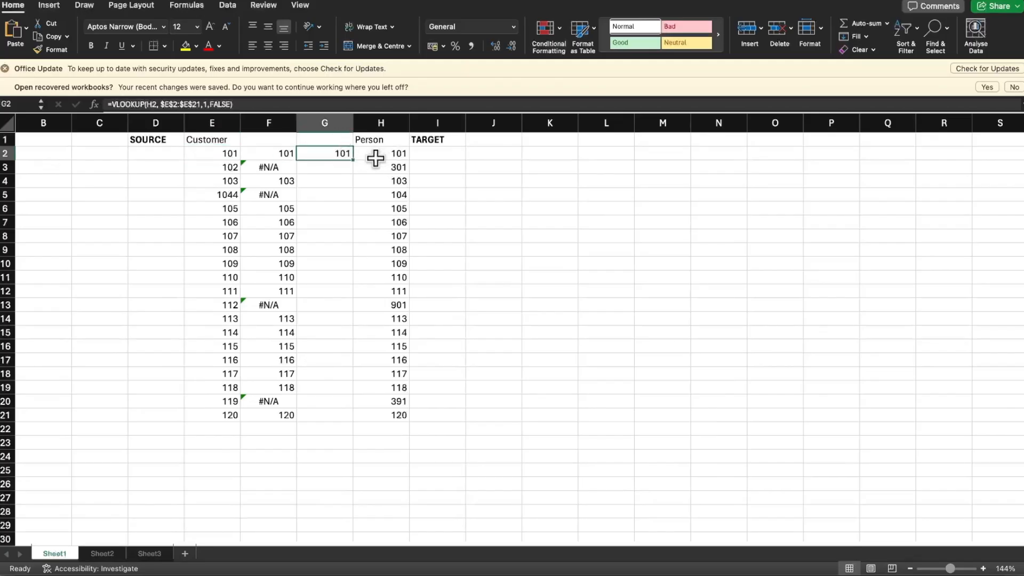
pyautogui.moveTo(352, 162); pyautogui.dragTo(347, 240)
pyautogui.click(338, 156)
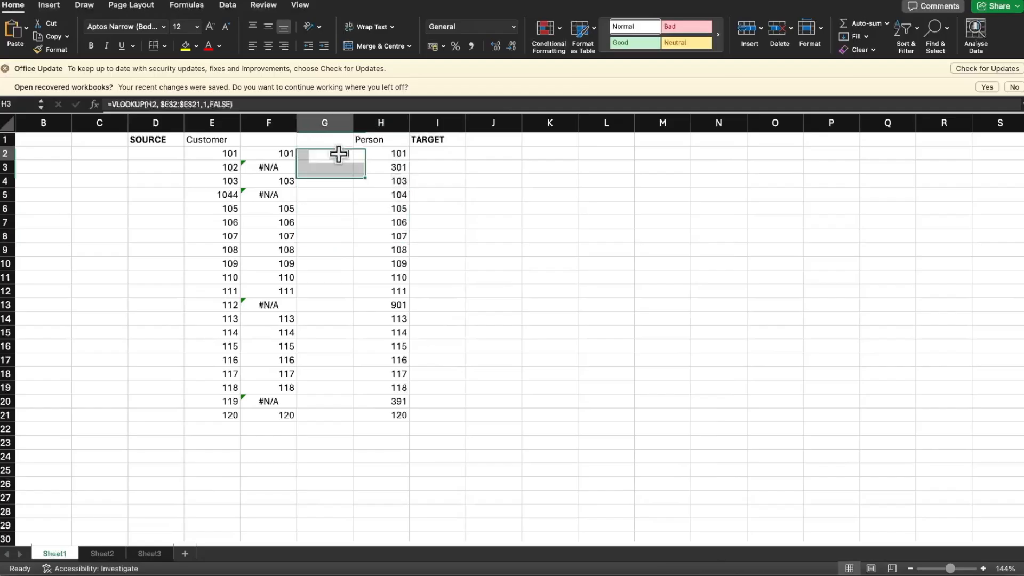
pyautogui.moveTo(352, 160); pyautogui.dragTo(353, 419)
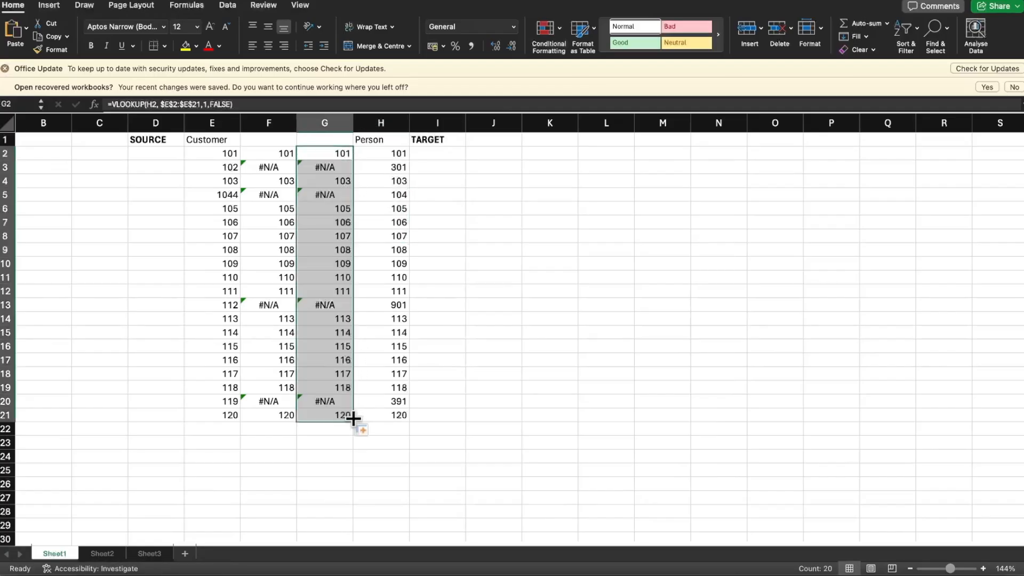
# Compare the reverse lookup result in G5 with the Person id in H5
pyautogui.click(499, 404)
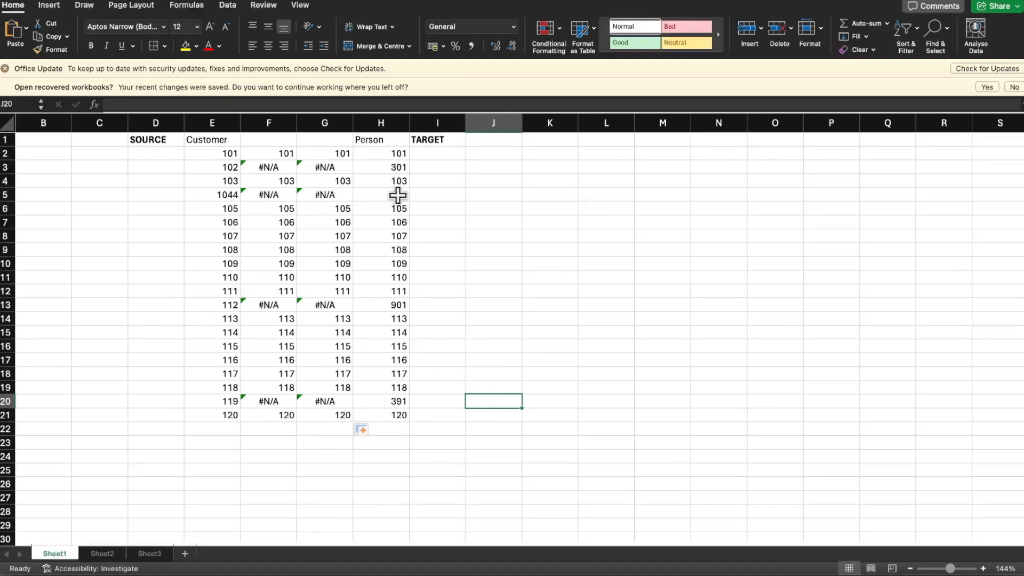
pyautogui.click(350, 194)
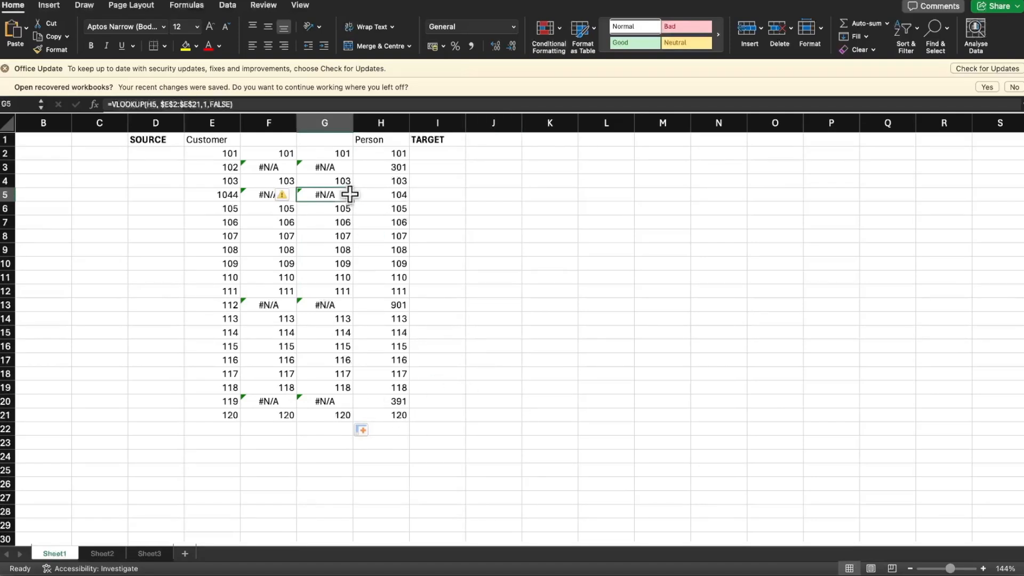
pyautogui.click(402, 194)
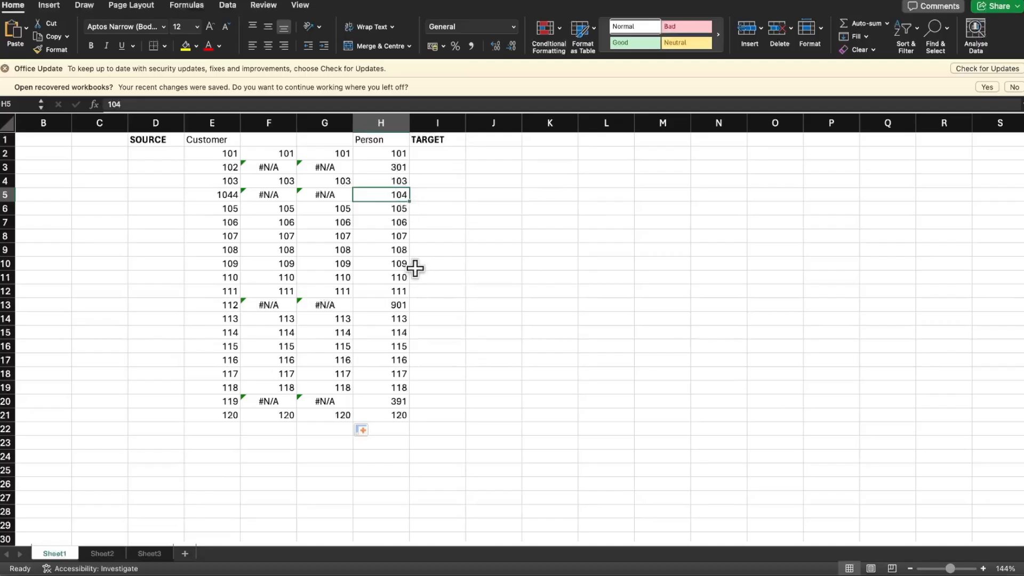
# Change the Person id in H8 to 108
pyautogui.click(399, 235)
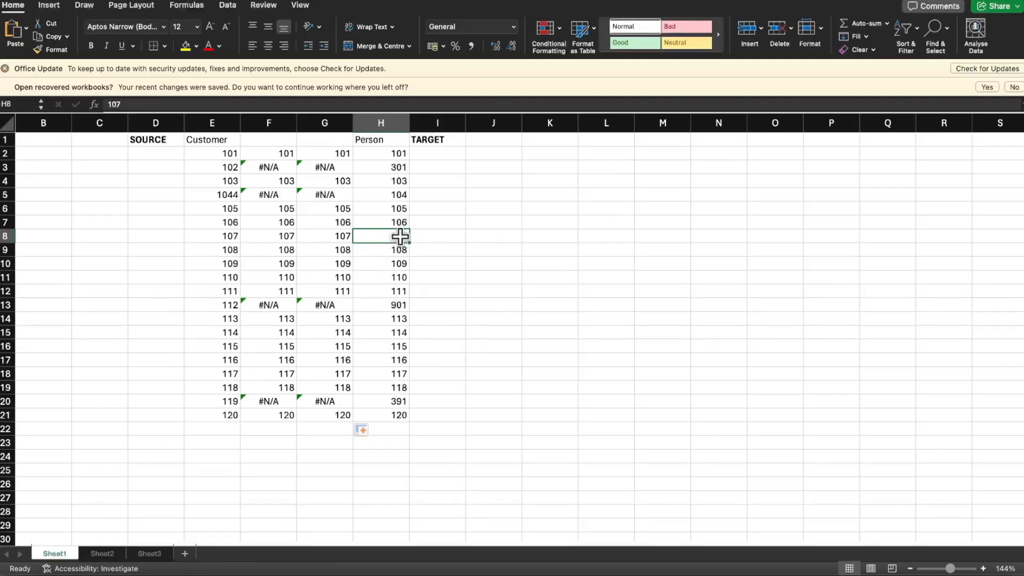
pyautogui.write('108')
pyautogui.press('Return')
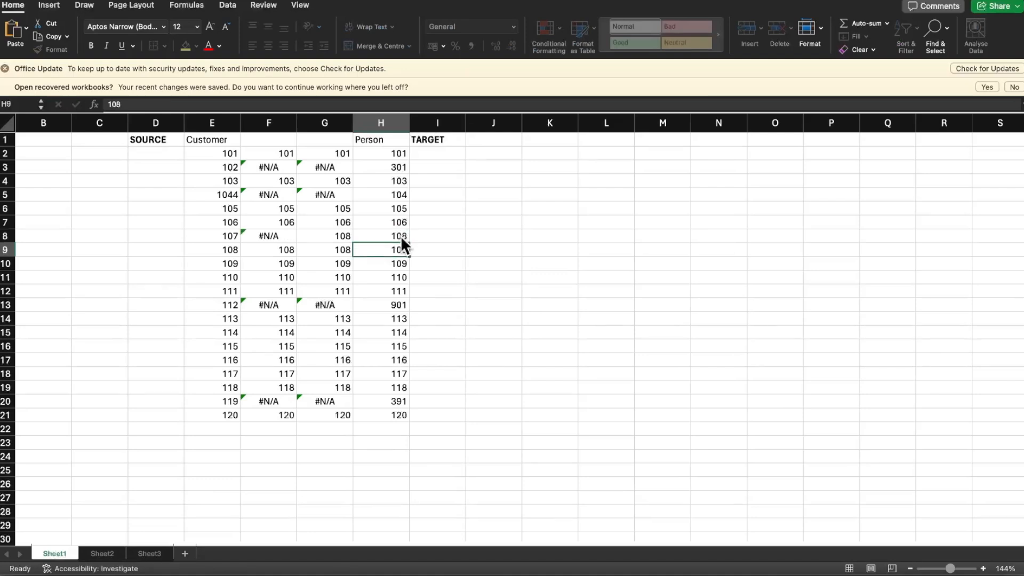
# Compare the forward lookup in F8 and the reverse lookups in column G with the Customer id in E8 and the Person column
pyautogui.click(401, 235)
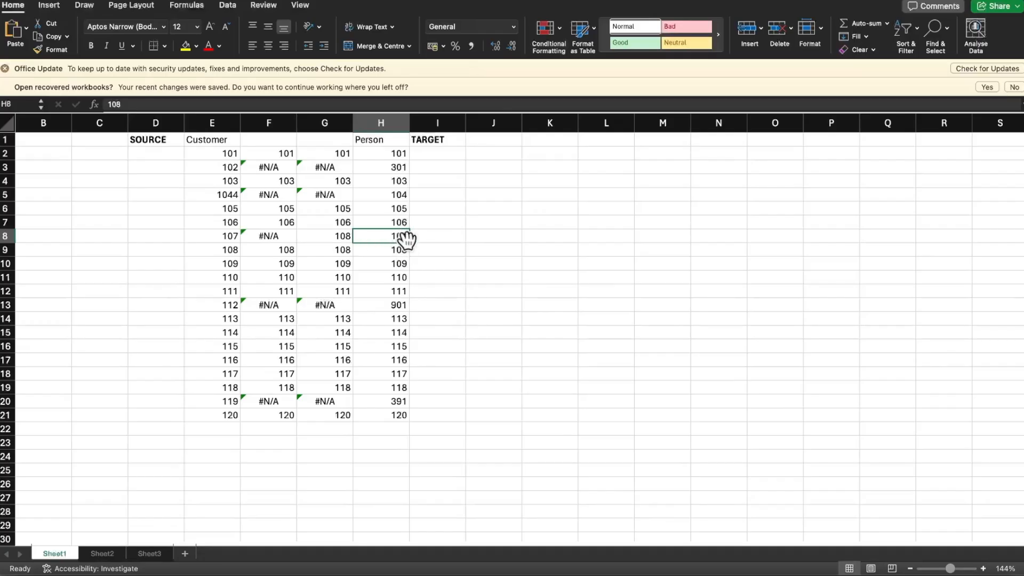
pyautogui.click(228, 236)
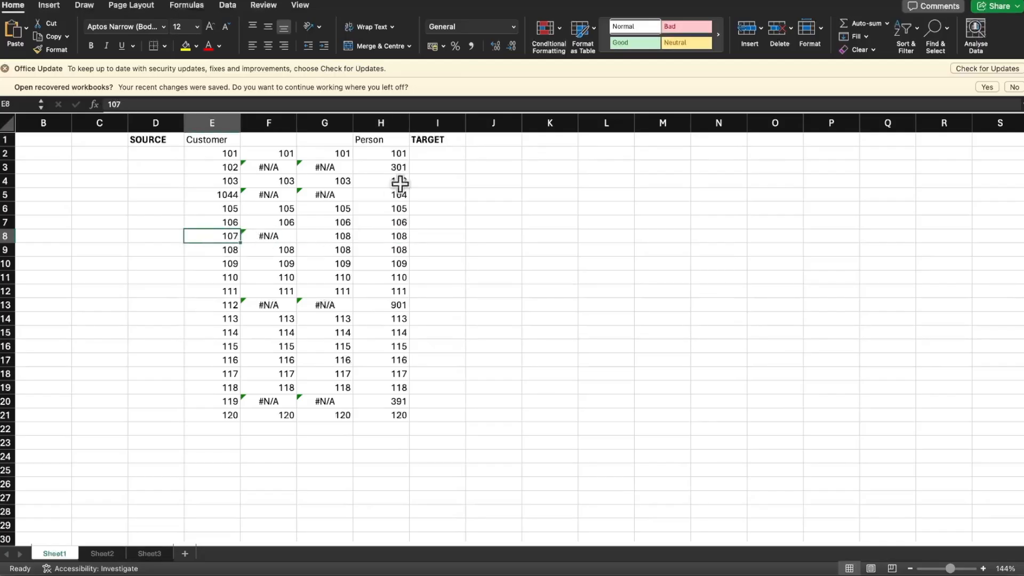
pyautogui.click(391, 123)
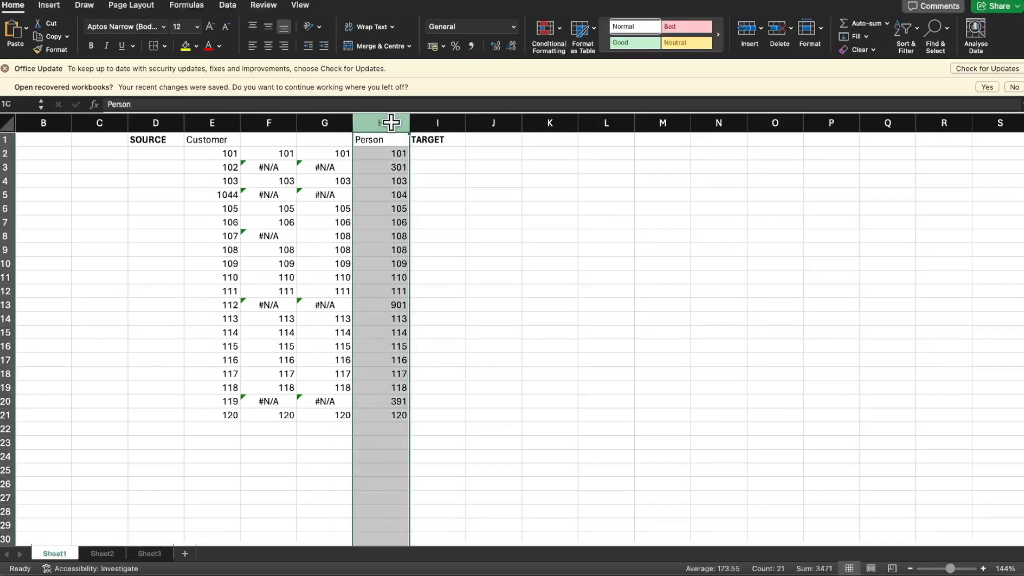
pyautogui.click(341, 249)
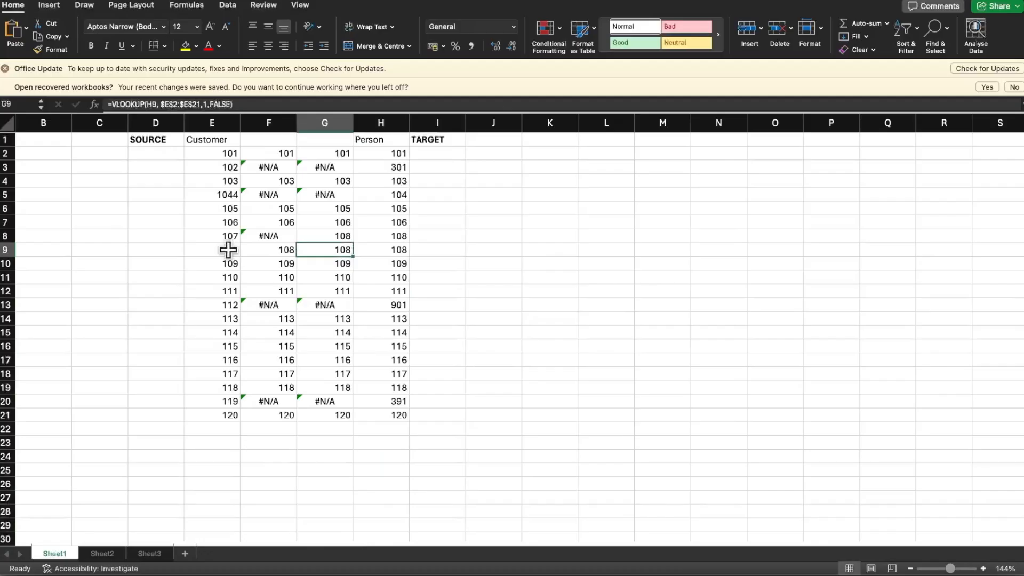
pyautogui.click(261, 236)
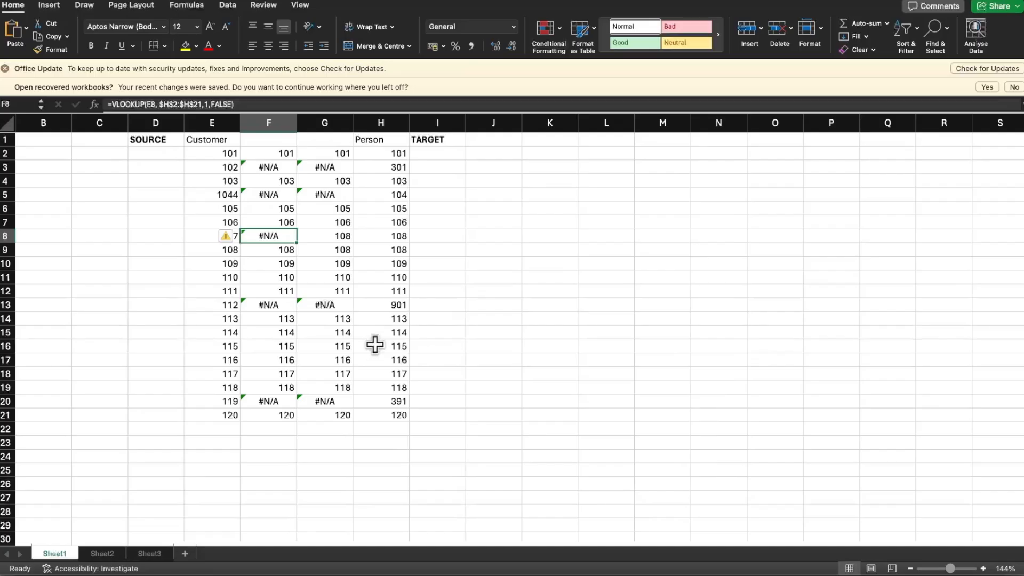
# Insert a blank column G between the two lookup columns and narrow it as a separator
pyautogui.click(319, 123)
pyautogui.rightClick(316, 120)
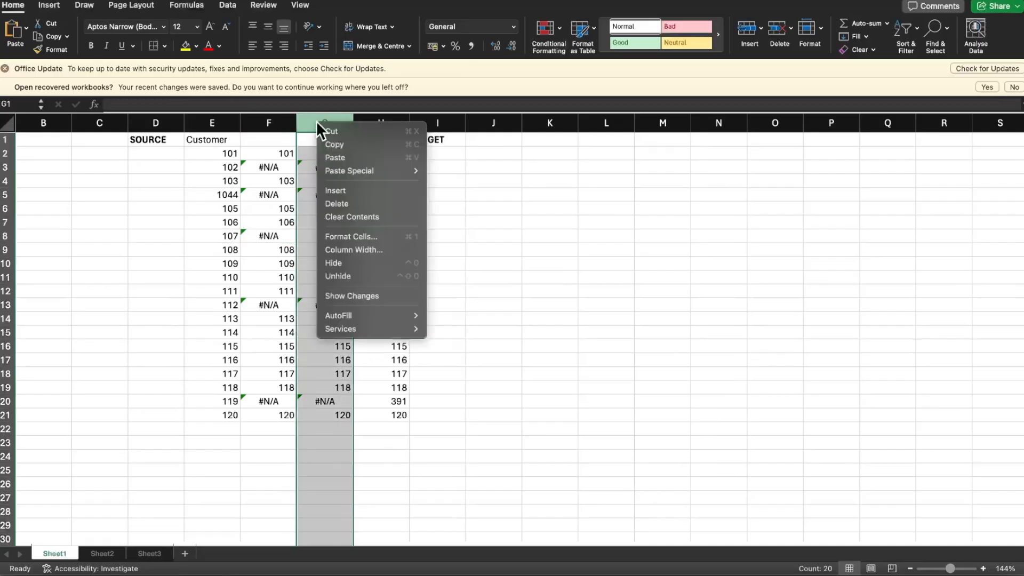
pyautogui.click(348, 189)
pyautogui.click(568, 327)
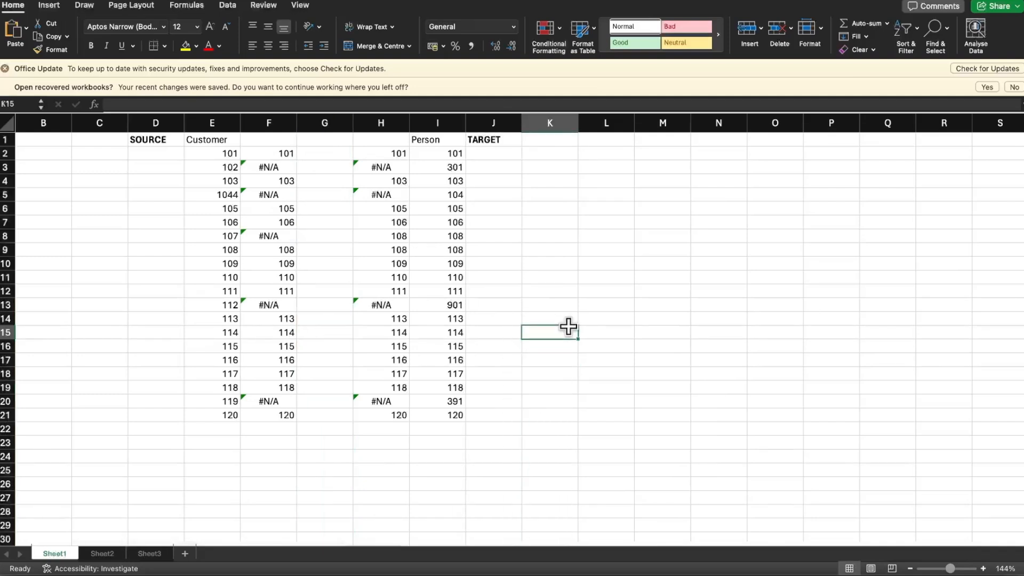
pyautogui.moveTo(353, 124); pyautogui.dragTo(331, 120)
pyautogui.click(316, 116)
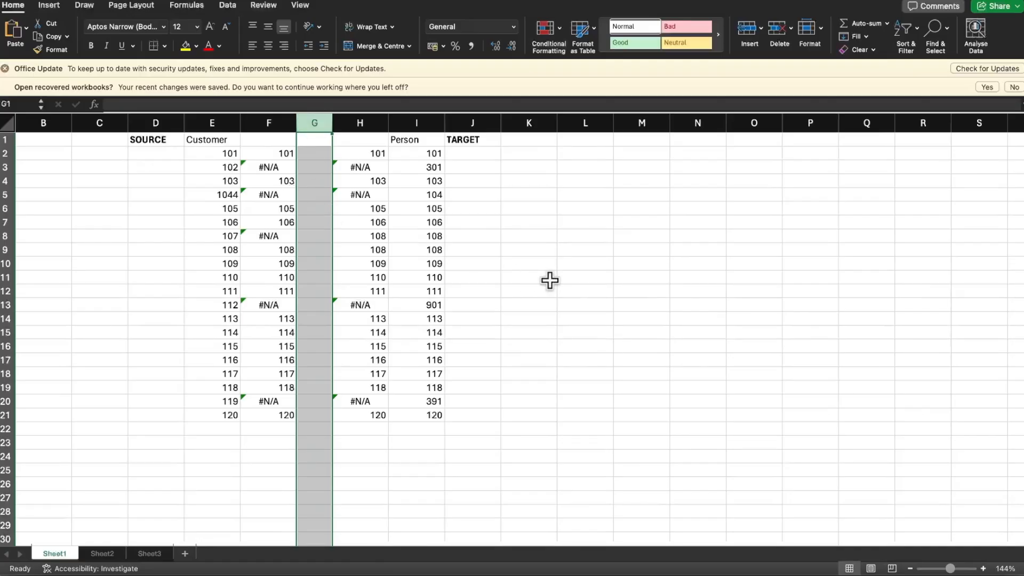
pyautogui.click(549, 280)
# Wrap the reverse VLOOKUP in H5 in an IFNA function that returns "NOT-AVAILABLE" for missing ids
pyautogui.click(273, 167)
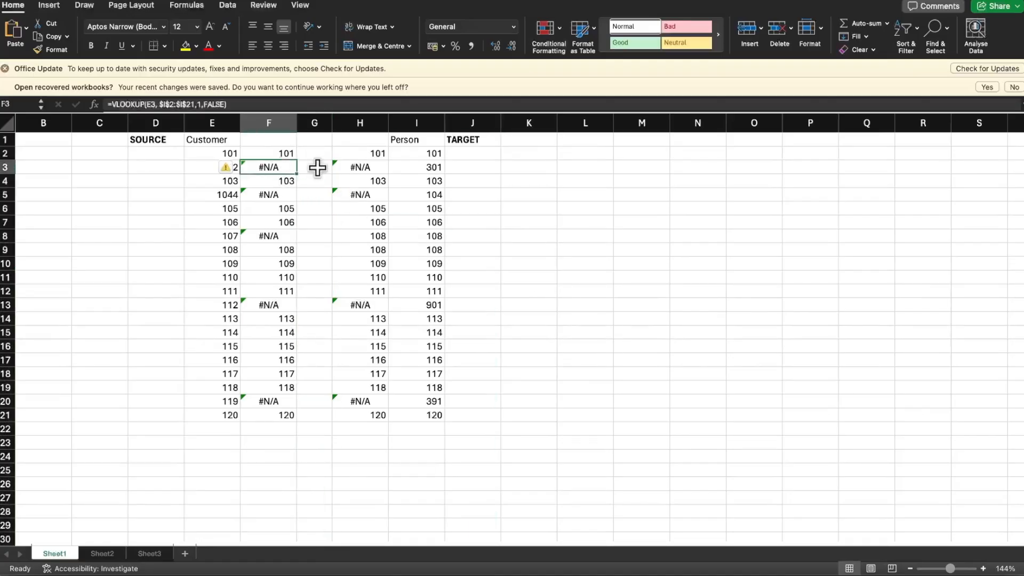
pyautogui.click(355, 167)
pyautogui.click(361, 194)
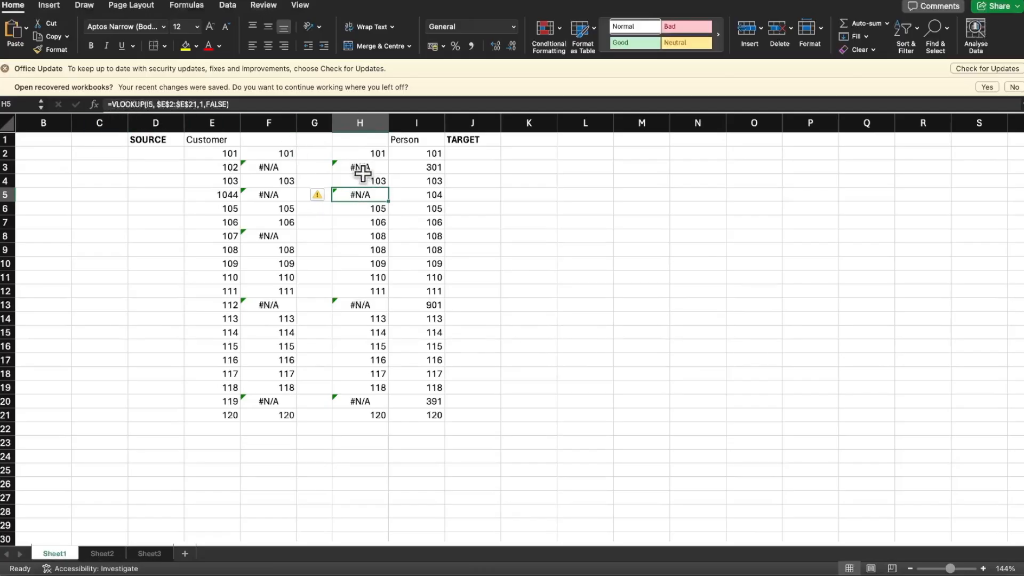
pyautogui.click(112, 105)
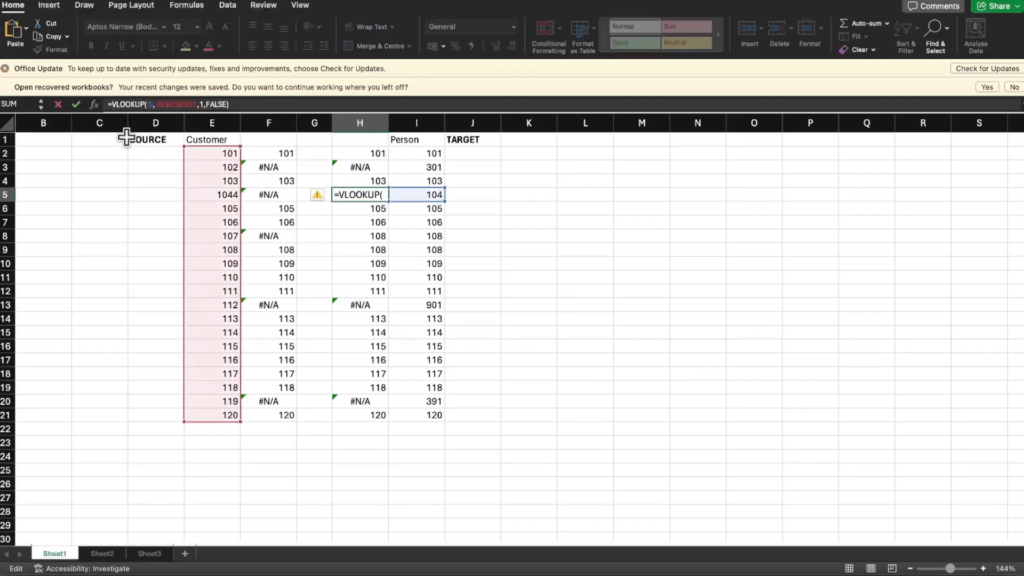
pyautogui.write('IFNA')
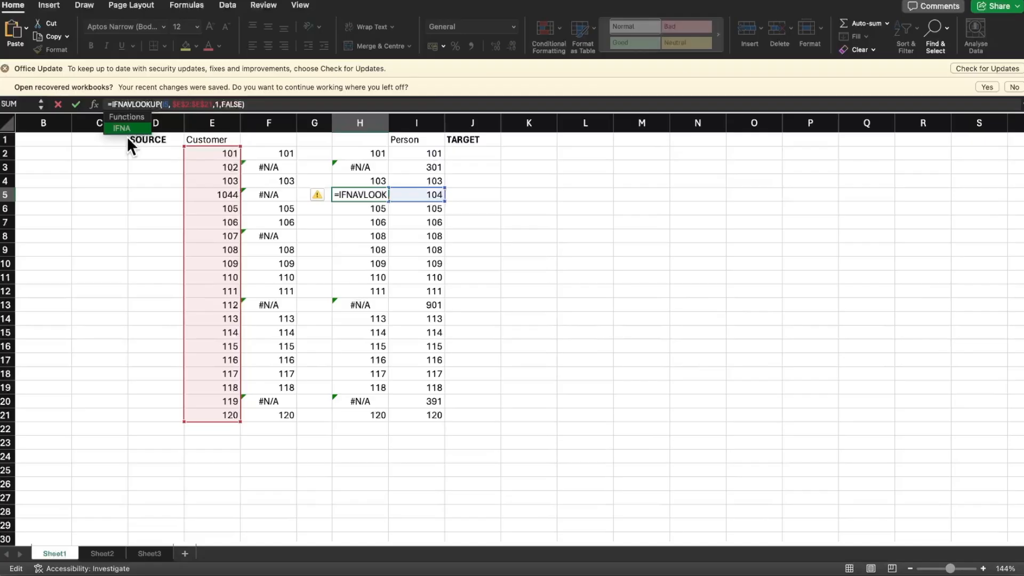
pyautogui.write('(')
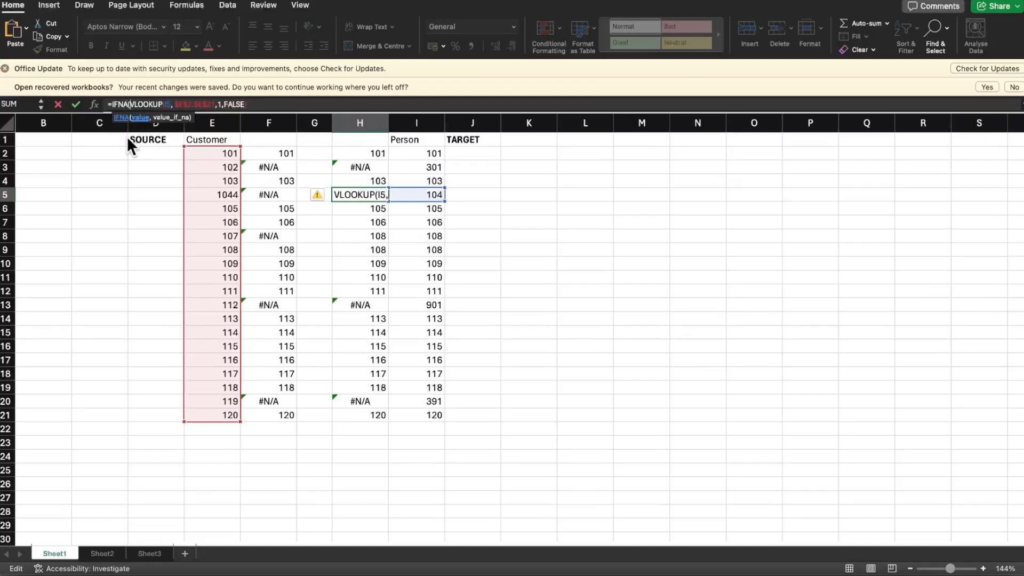
pyautogui.click(257, 105)
pyautogui.write(', "NOT-AVAI')
pyautogui.write('LABLE')
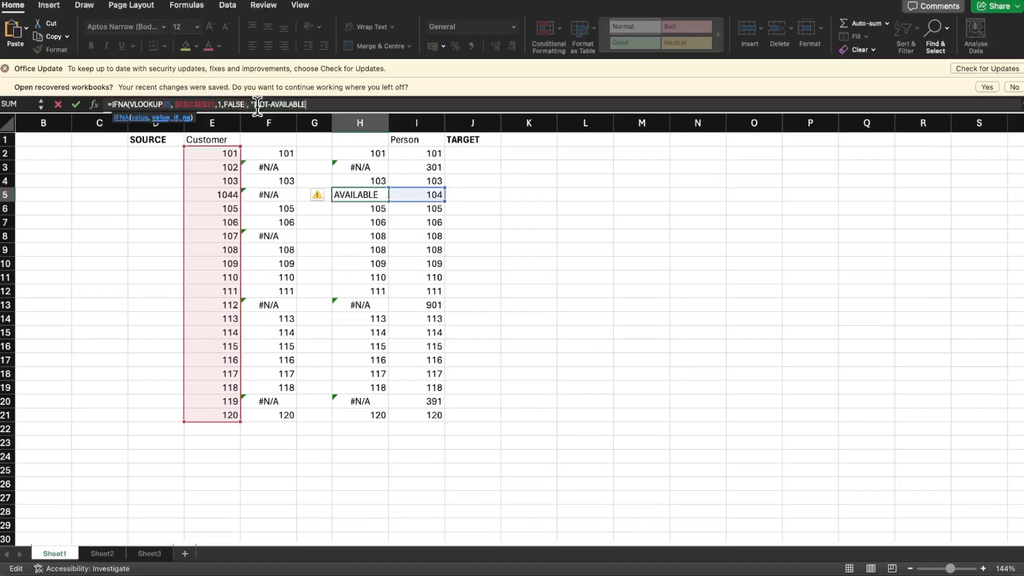
pyautogui.write('")')
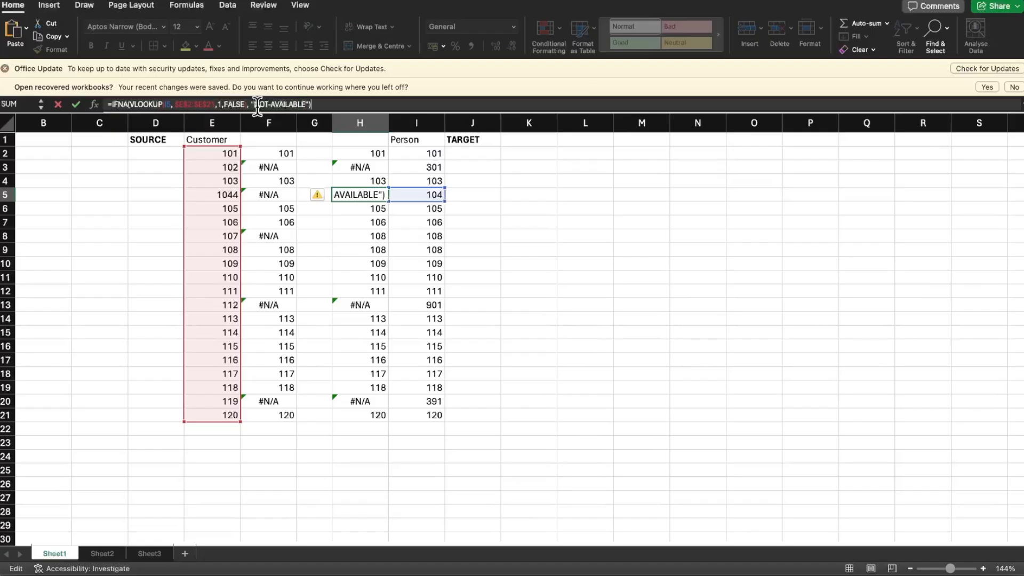
pyautogui.press('Return')
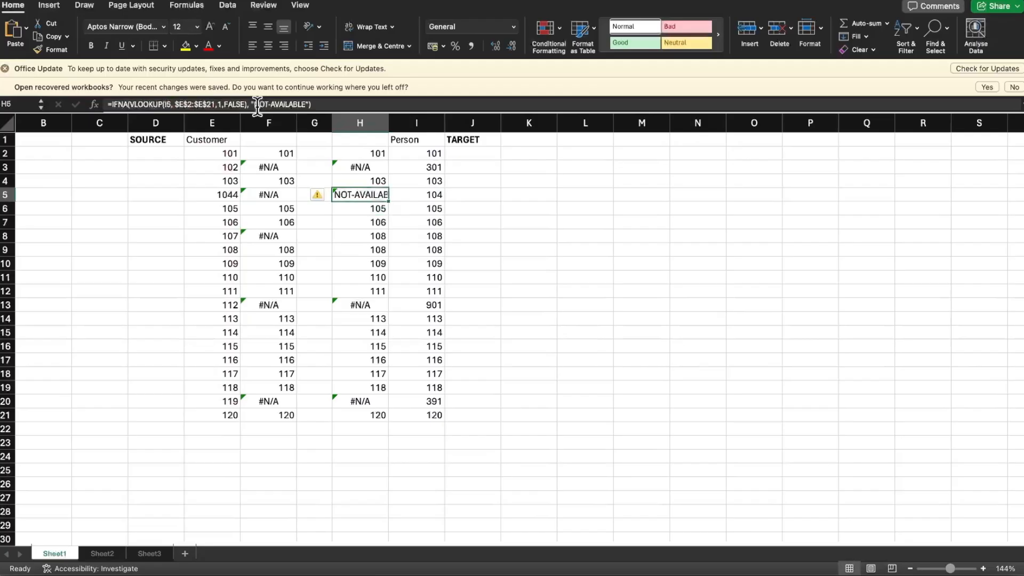
# Widen column H and extend the IFNA text in H5 to "NOT-AVAILABLE--->"
pyautogui.moveTo(388, 122); pyautogui.dragTo(418, 122)
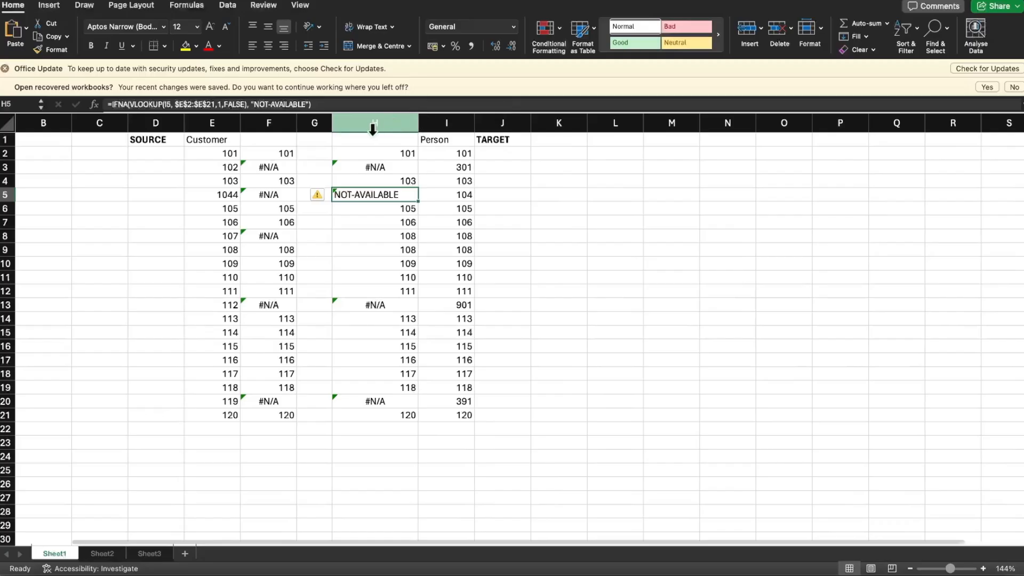
pyautogui.click(305, 104)
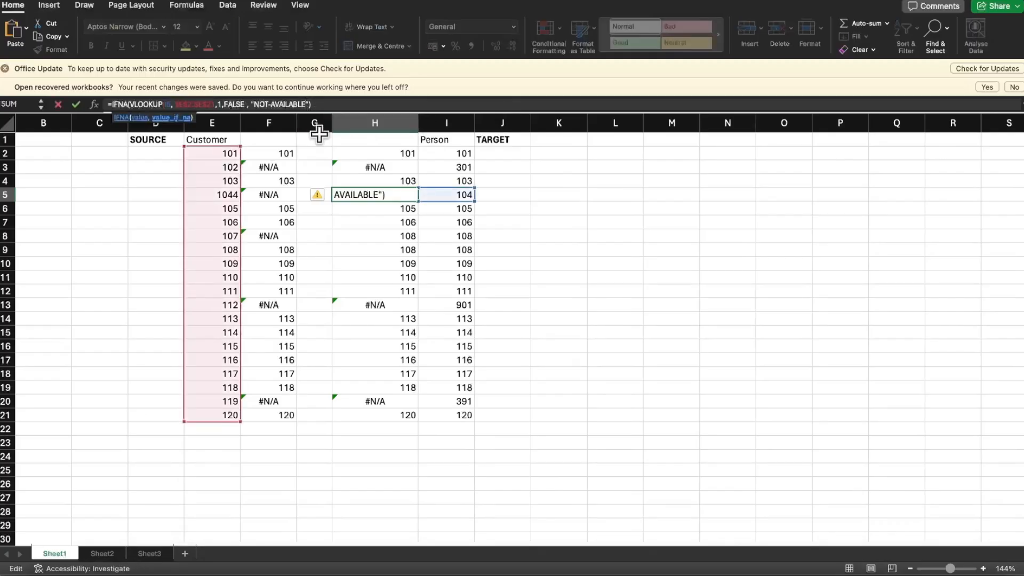
pyautogui.press('Return')
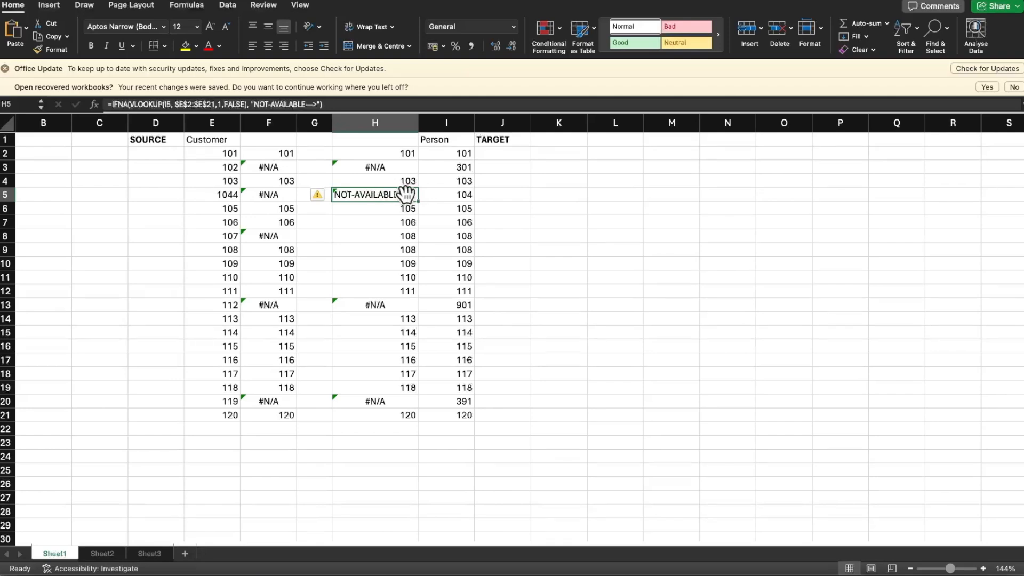
# Fill the H5 IFNA formula down to H21 and up to H2, and widen column H slightly more
pyautogui.moveTo(419, 202); pyautogui.dragTo(418, 415)
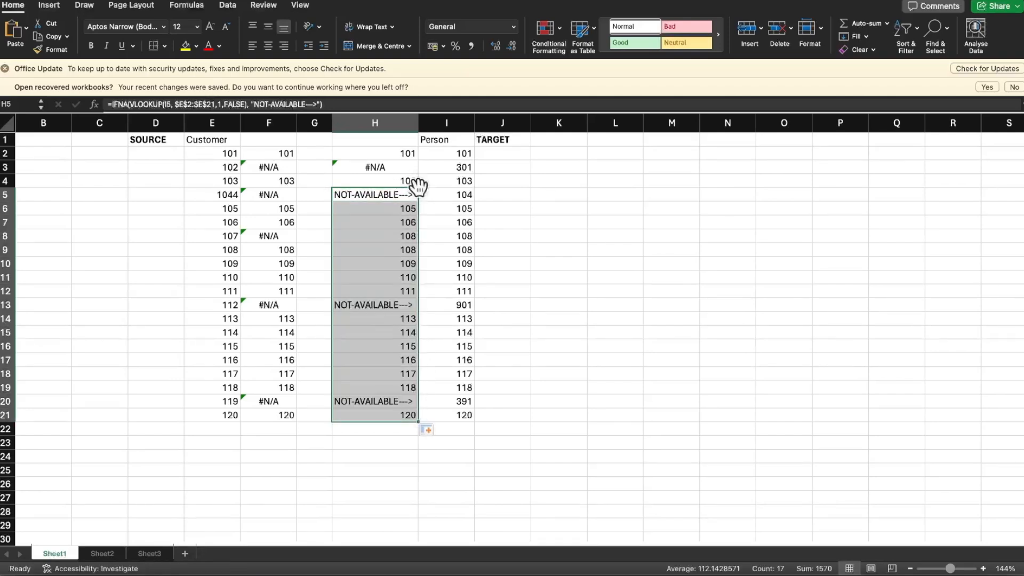
pyautogui.click(404, 195)
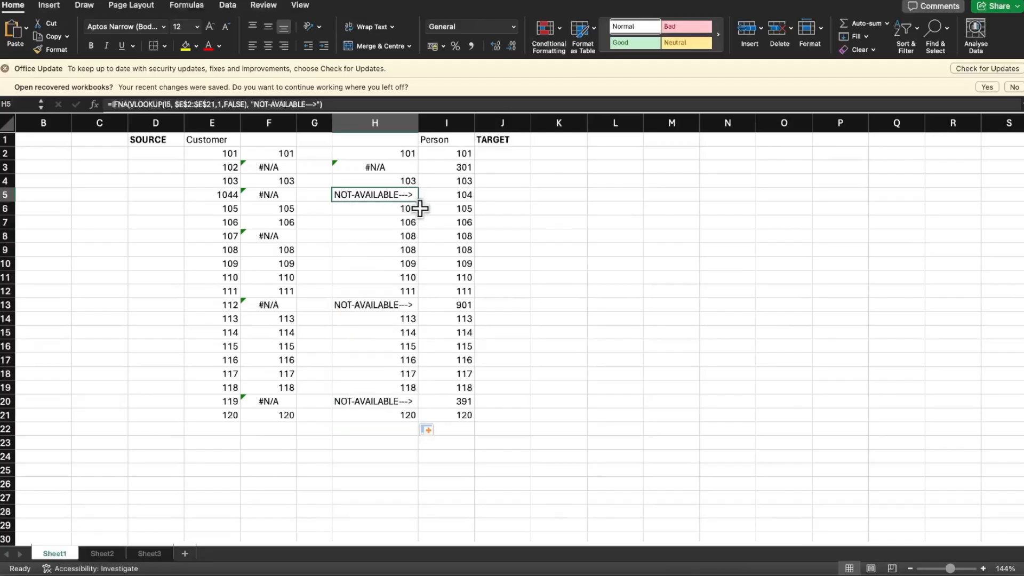
pyautogui.moveTo(418, 201); pyautogui.dragTo(433, 120)
pyautogui.click(703, 313)
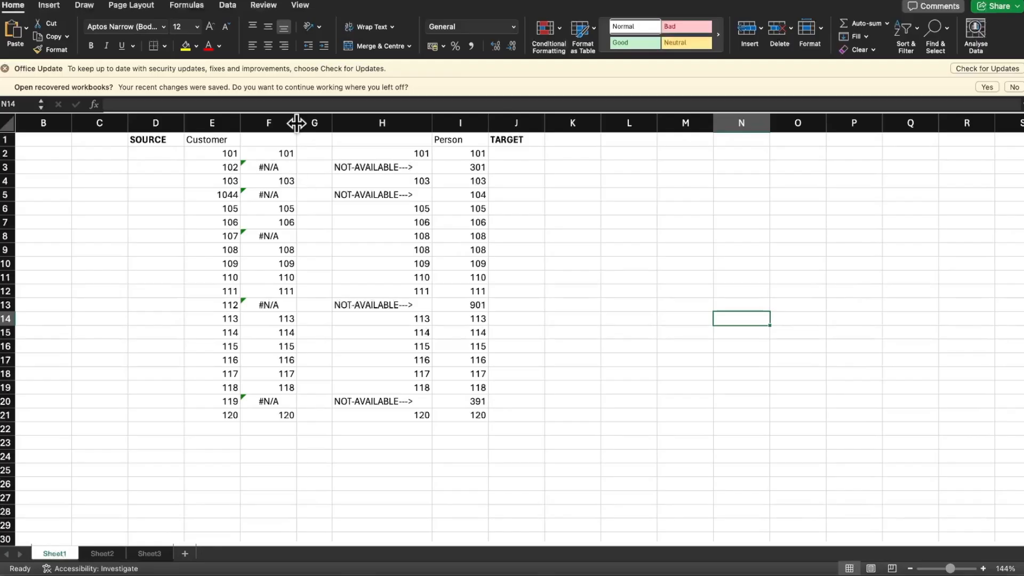
# Widen column F and wrap the VLOOKUP in F2 in an IFNA function that returns "<---- NOT-AVAILABLE" for missing ids
pyautogui.moveTo(296, 122); pyautogui.dragTo(317, 123)
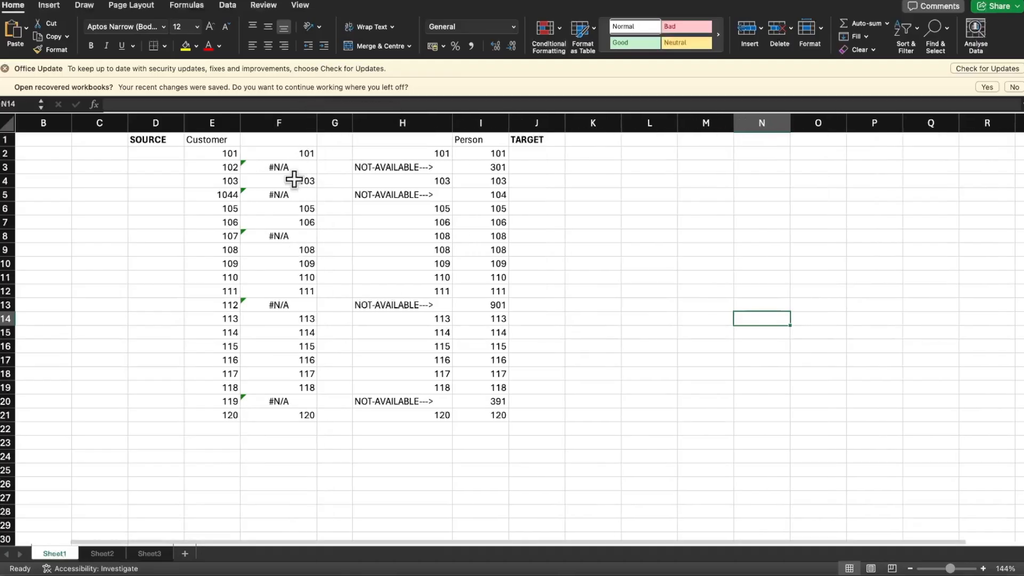
pyautogui.click(286, 154)
pyautogui.click(111, 104)
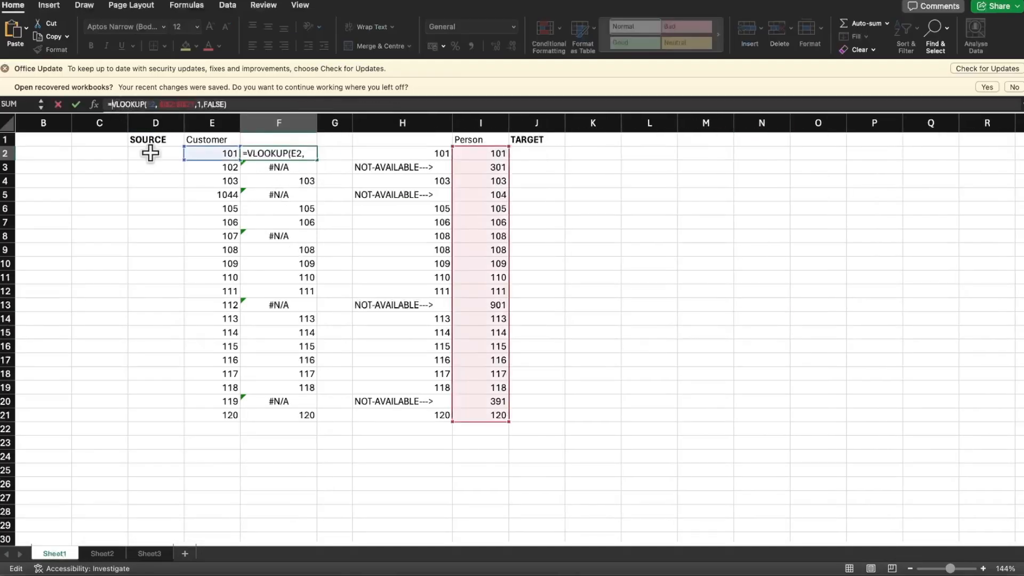
pyautogui.write('IFNA(')
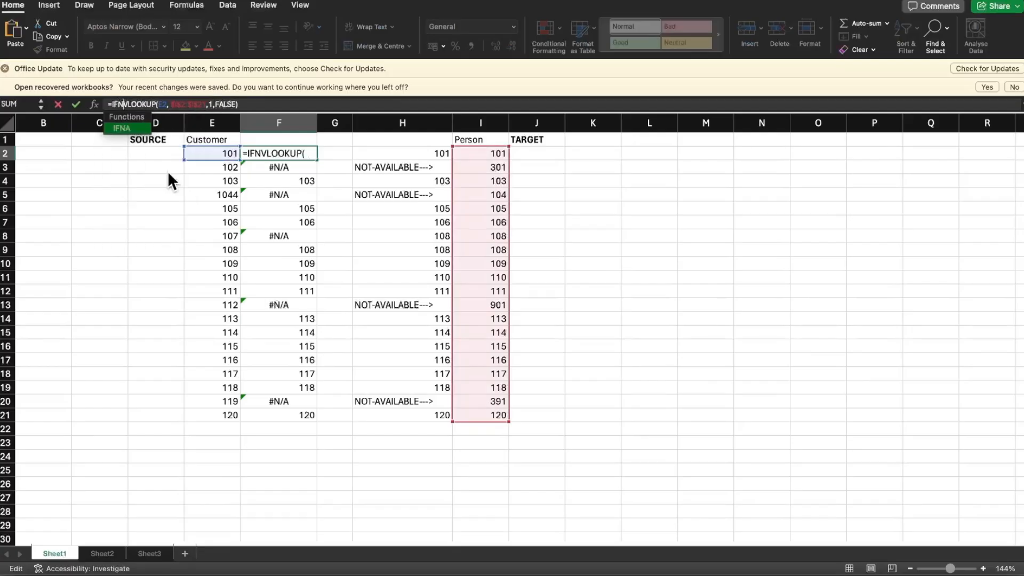
pyautogui.click(274, 107)
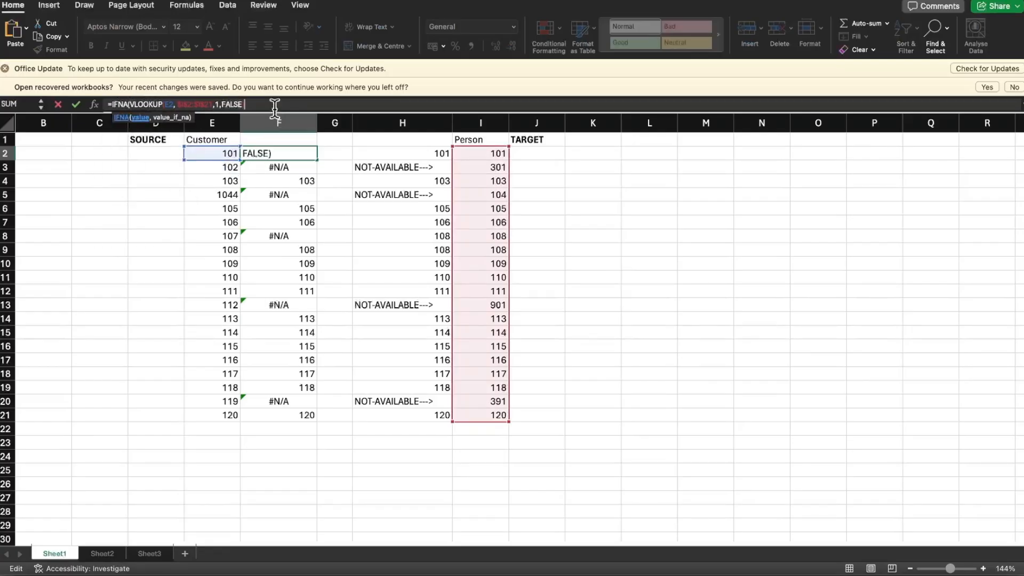
pyautogui.write(',"NOT-AVA')
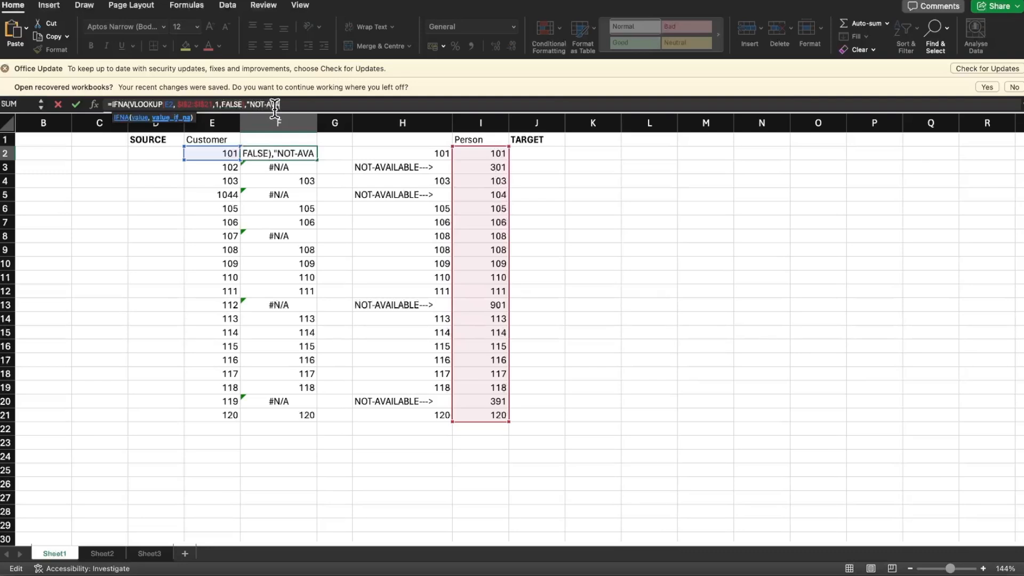
pyautogui.write('ILABLE')
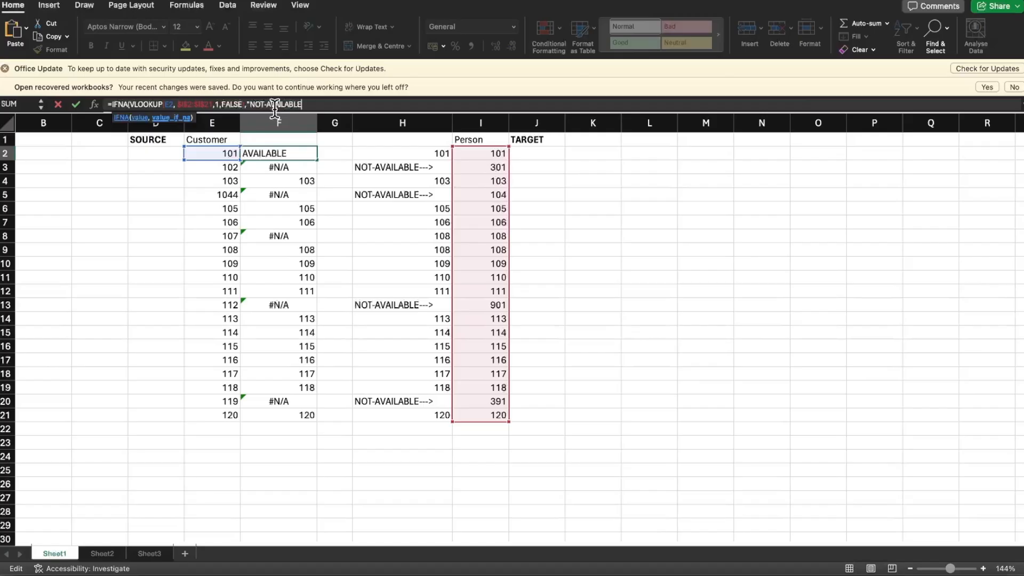
pyautogui.write('")')
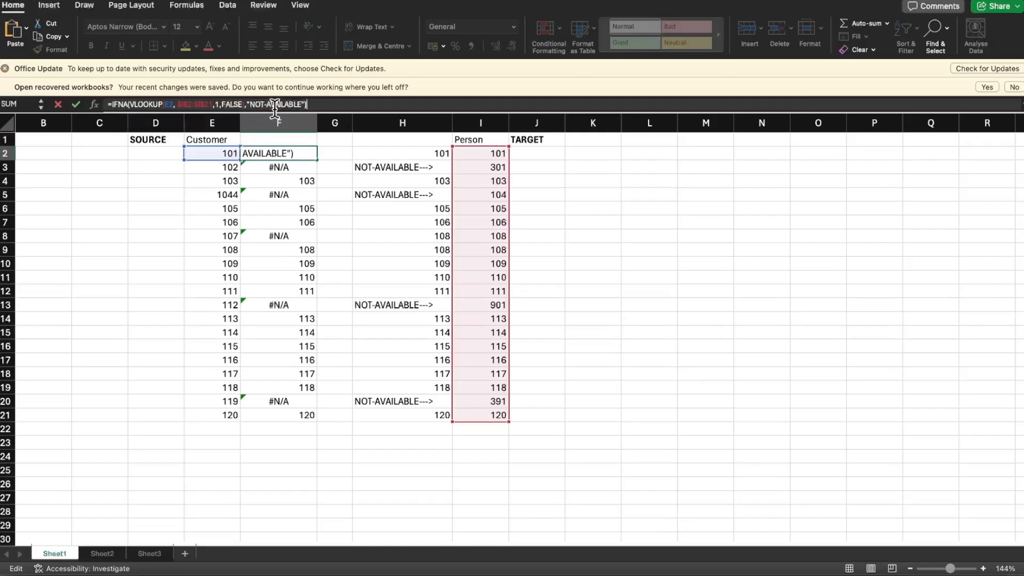
pyautogui.click(249, 104)
pyautogui.write('),"')
pyautogui.write('<----')
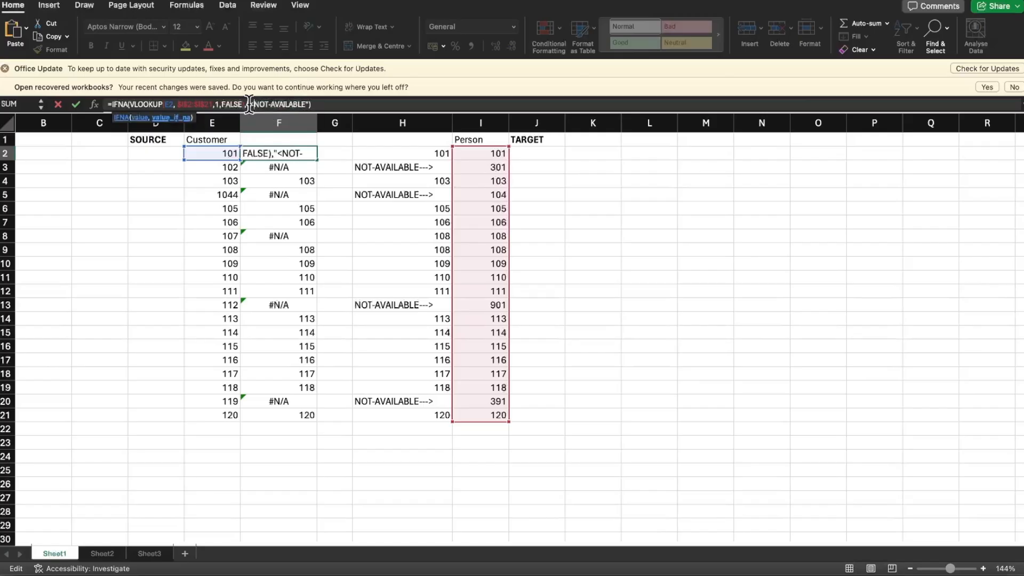
pyautogui.press('Return')
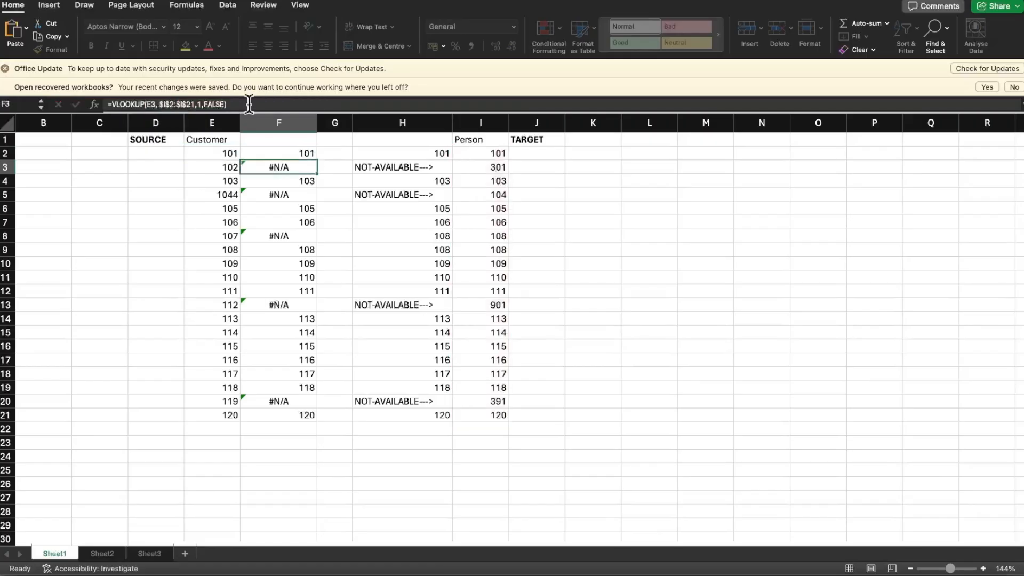
# Widen column F further and fill the F2 IFNA formula down through F21
pyautogui.moveTo(317, 123)
pyautogui.mouseDown()
pyautogui.moveTo(408, 117)
pyautogui.moveTo(411, 126)
pyautogui.moveTo(336, 122)
pyautogui.mouseUp()
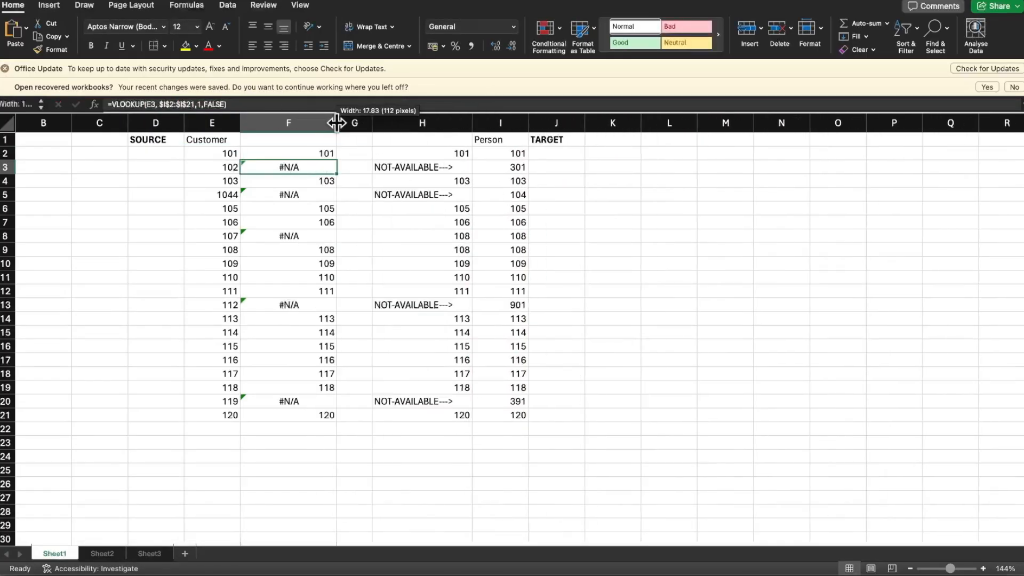
pyautogui.click(277, 153)
pyautogui.moveTo(336, 160); pyautogui.dragTo(334, 418)
pyautogui.click(269, 167)
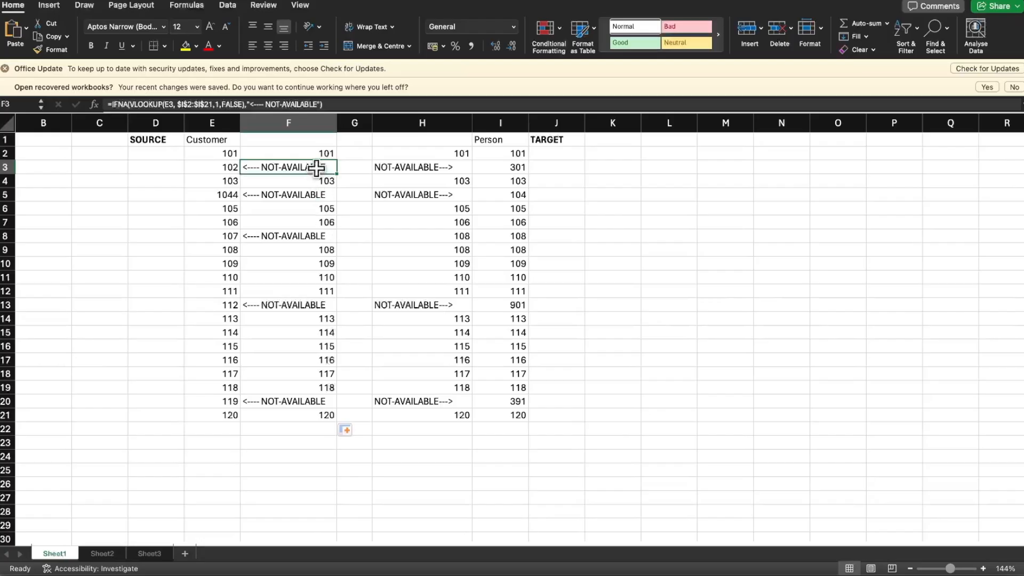
# Examine the NOT-AVAILABLE rows in columns F and H to compare ids missing from the target with ids missing from the source
pyautogui.click(314, 194)
pyautogui.click(304, 235)
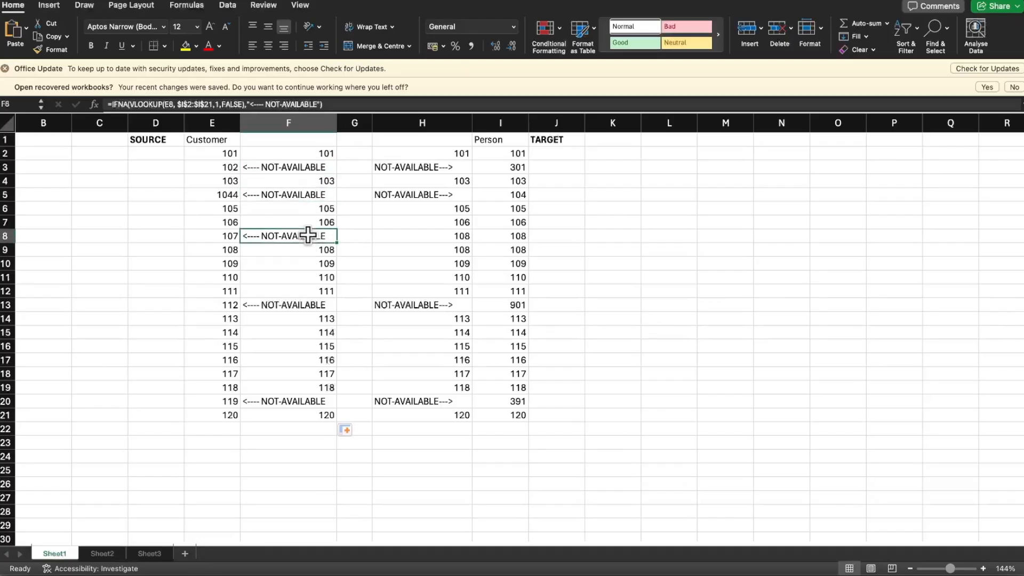
pyautogui.click(297, 304)
pyautogui.click(288, 396)
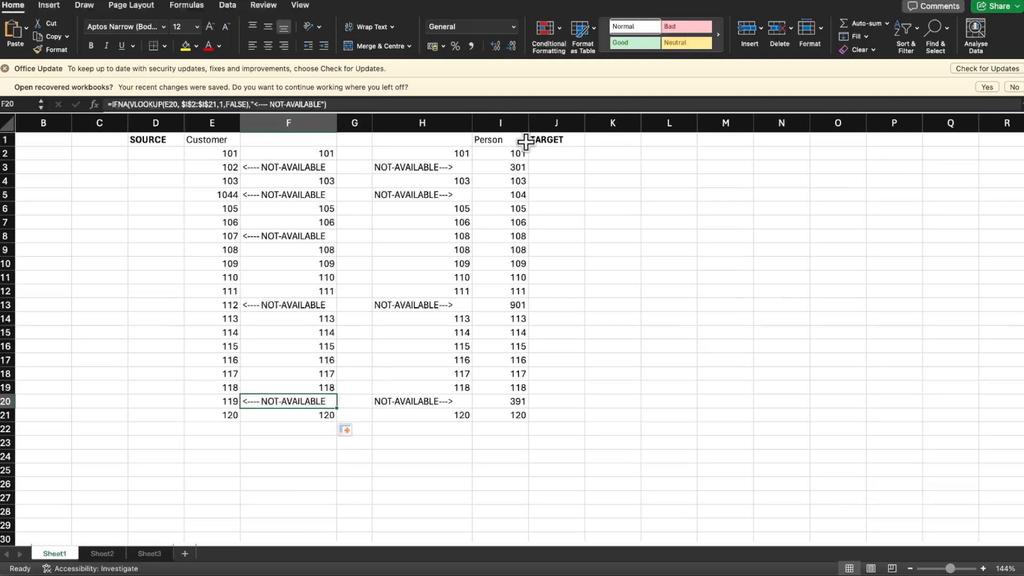
pyautogui.click(552, 124)
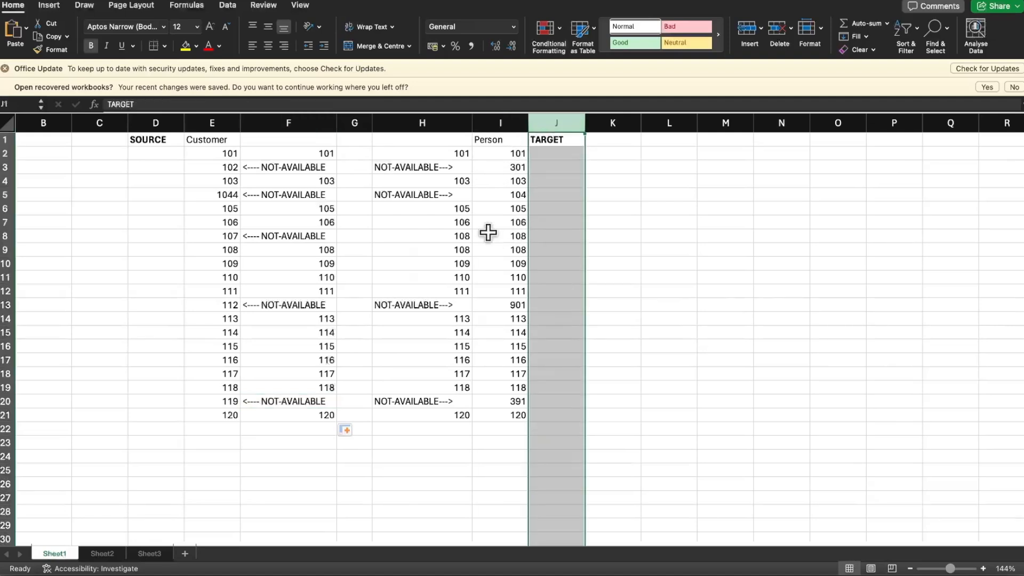
pyautogui.click(433, 168)
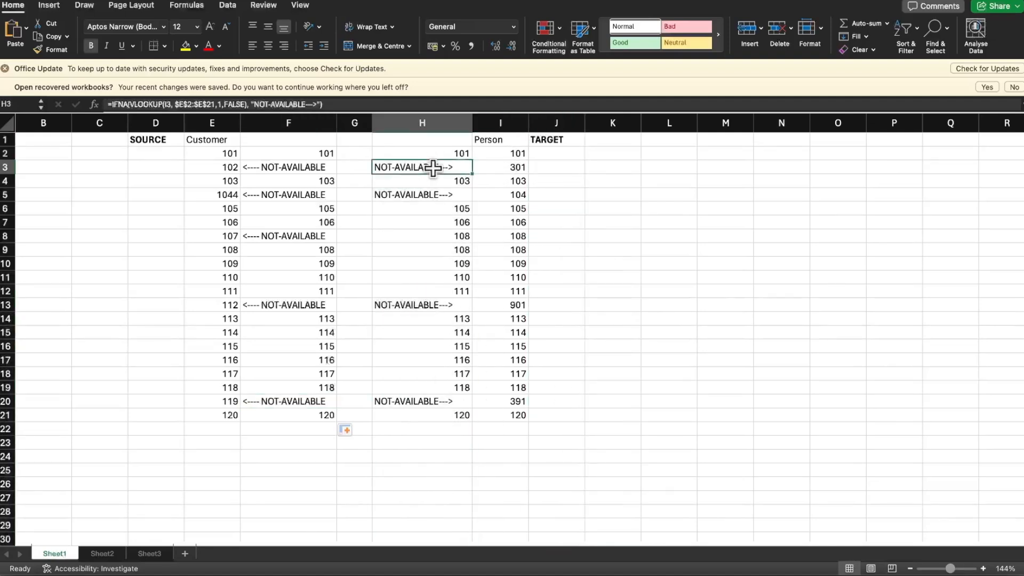
pyautogui.click(429, 195)
pyautogui.click(415, 305)
pyautogui.click(412, 401)
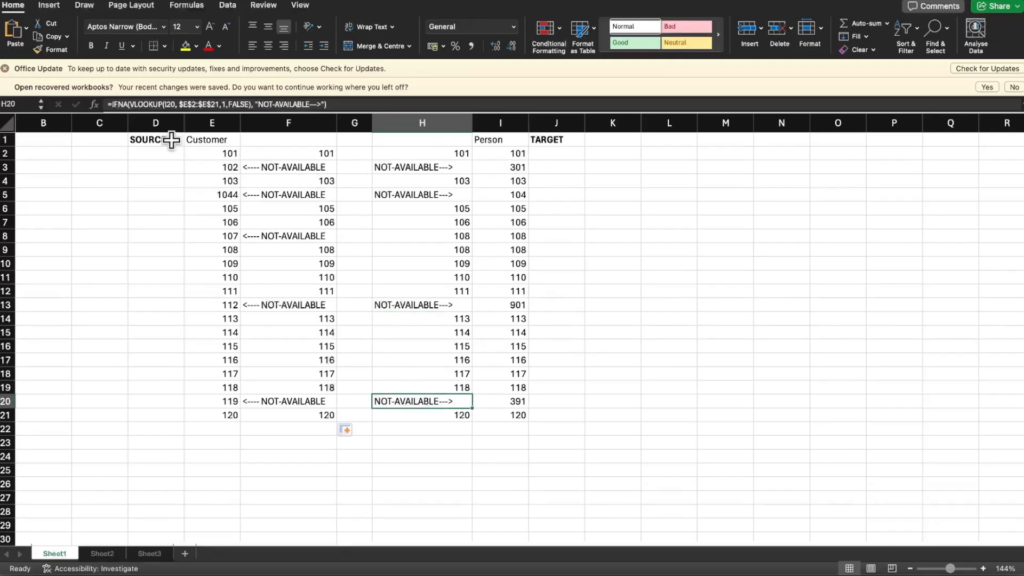
pyautogui.click(158, 123)
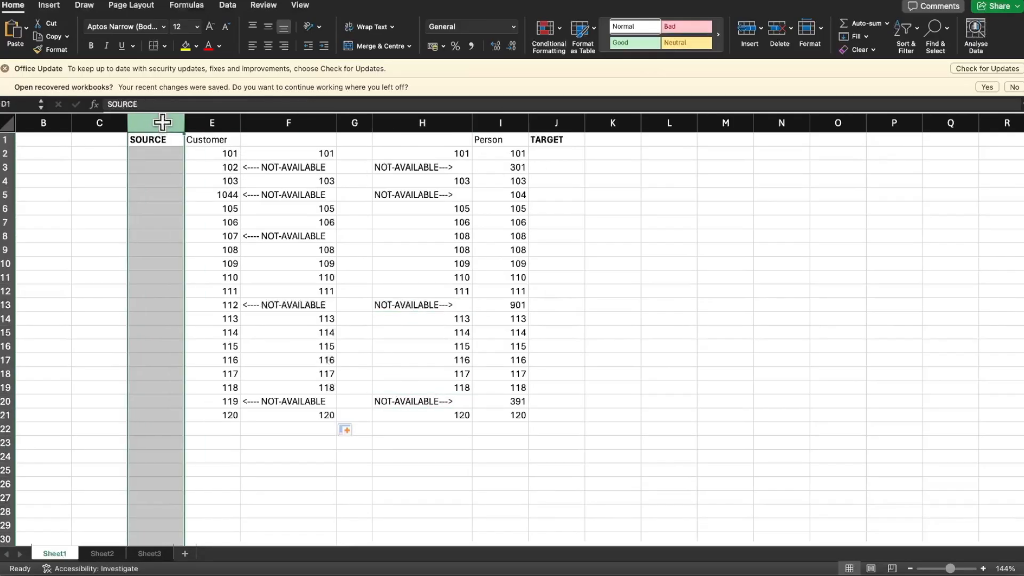
pyautogui.click(439, 126)
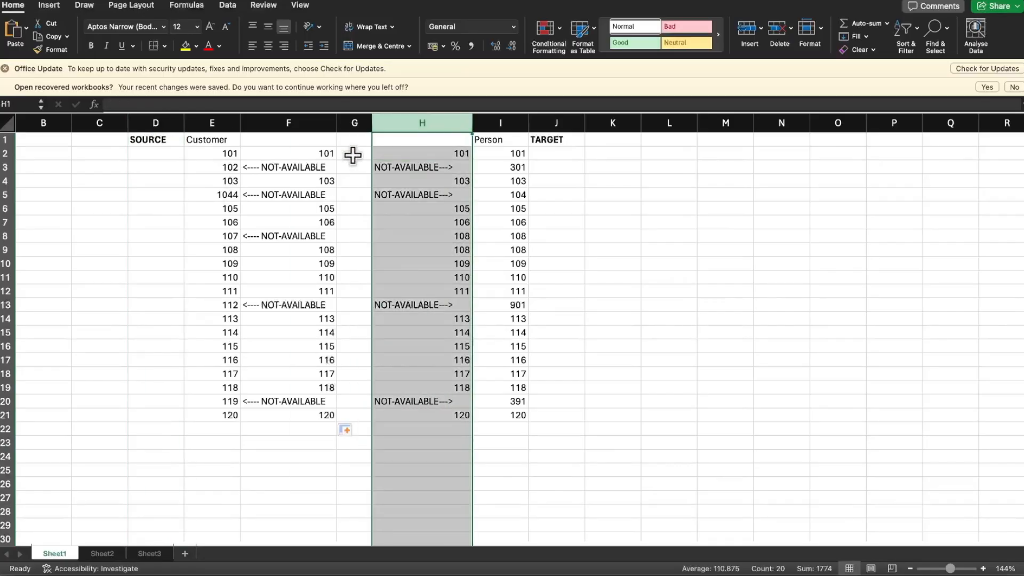
pyautogui.click(295, 124)
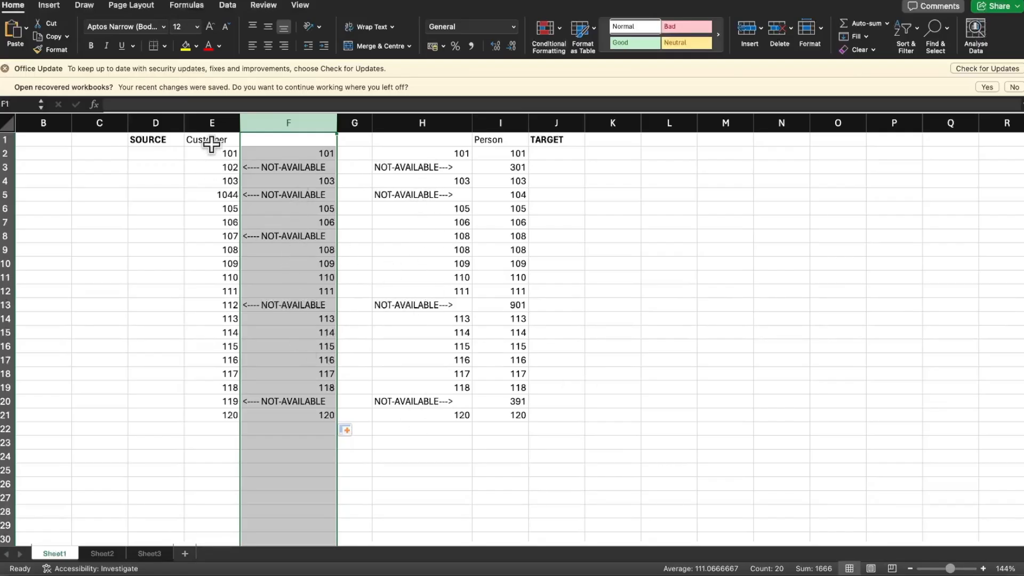
pyautogui.moveTo(232, 415); pyautogui.dragTo(509, 152)
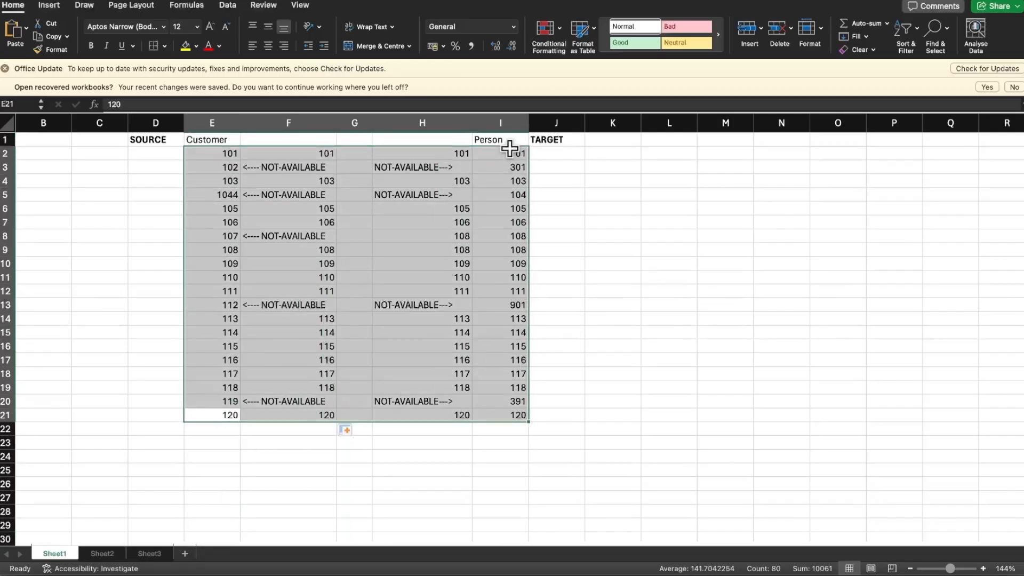
pyautogui.press('super+Tab')
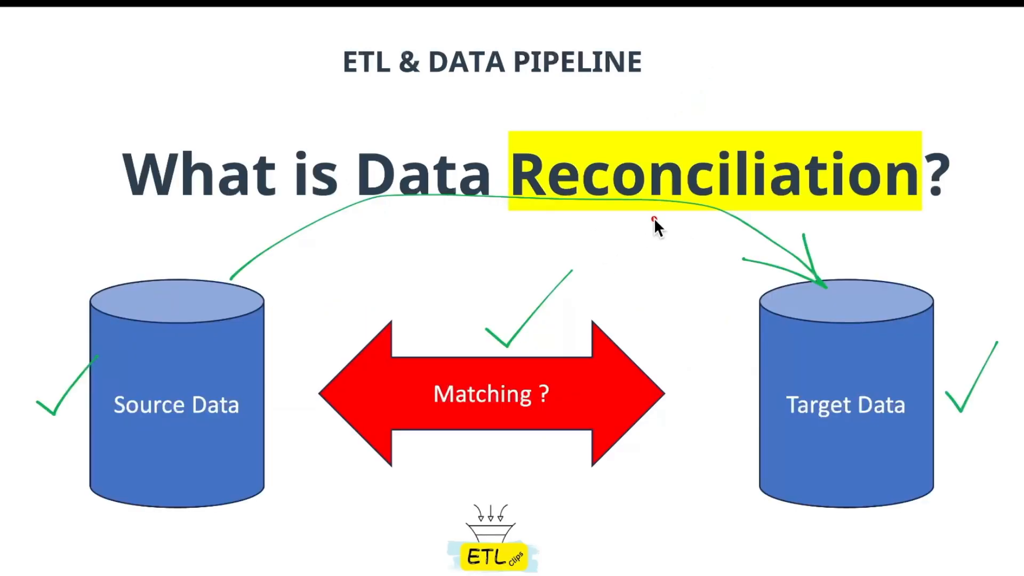
pyautogui.moveTo(654, 217); pyautogui.dragTo(666, 368)
pyautogui.press('super+Tab')
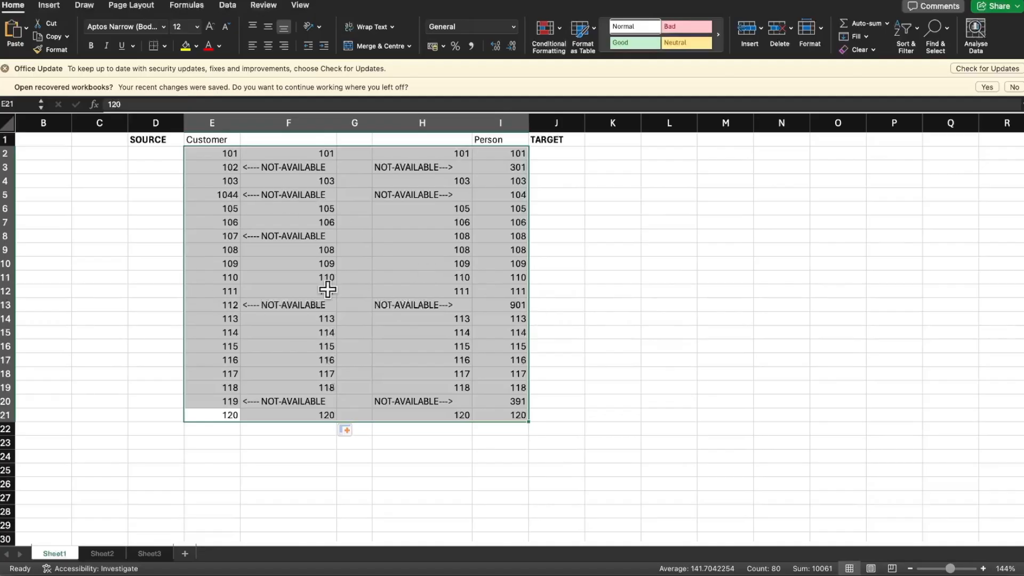
pyautogui.click(637, 240)
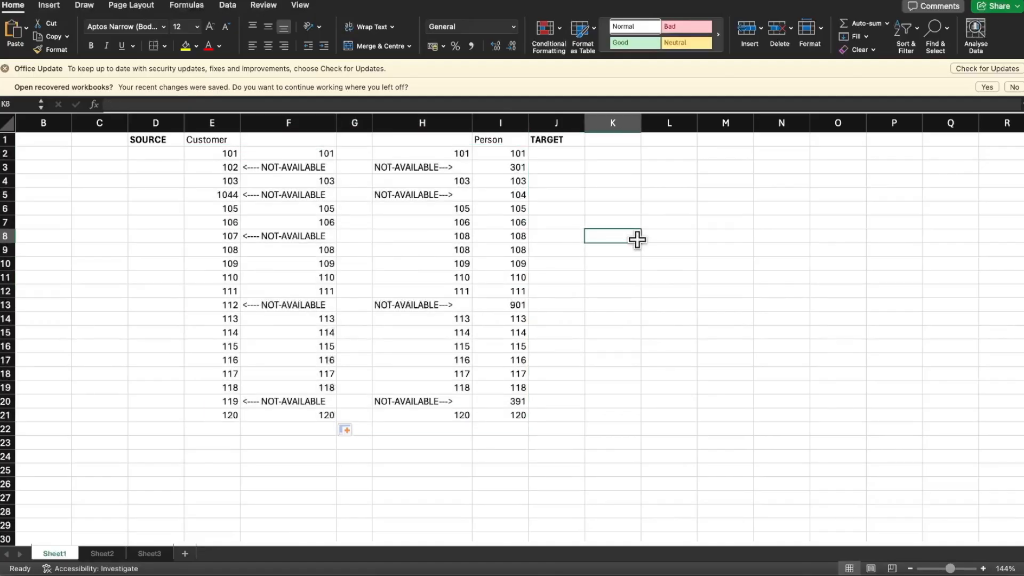
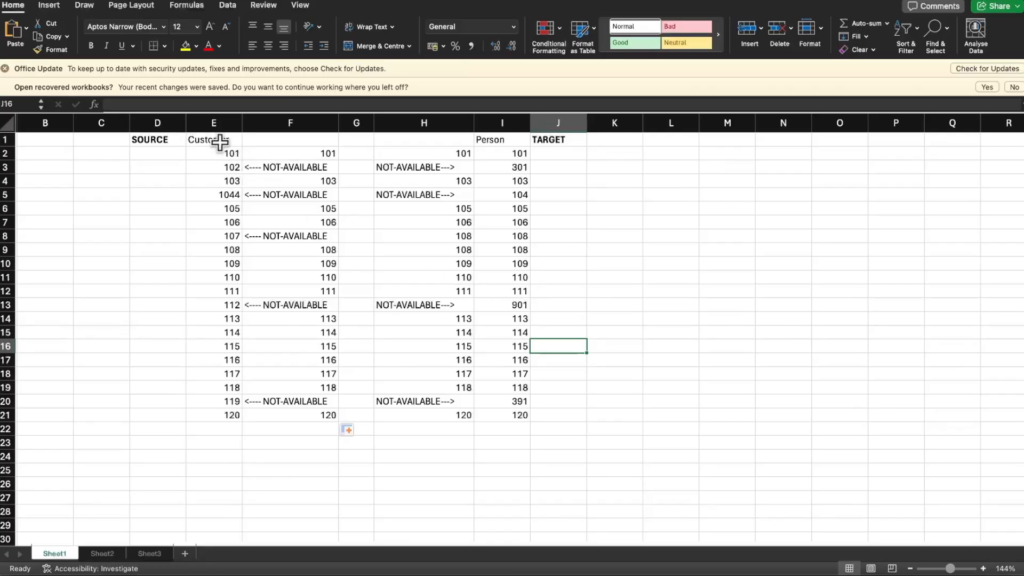
pyautogui.moveTo(213, 155); pyautogui.dragTo(523, 420)
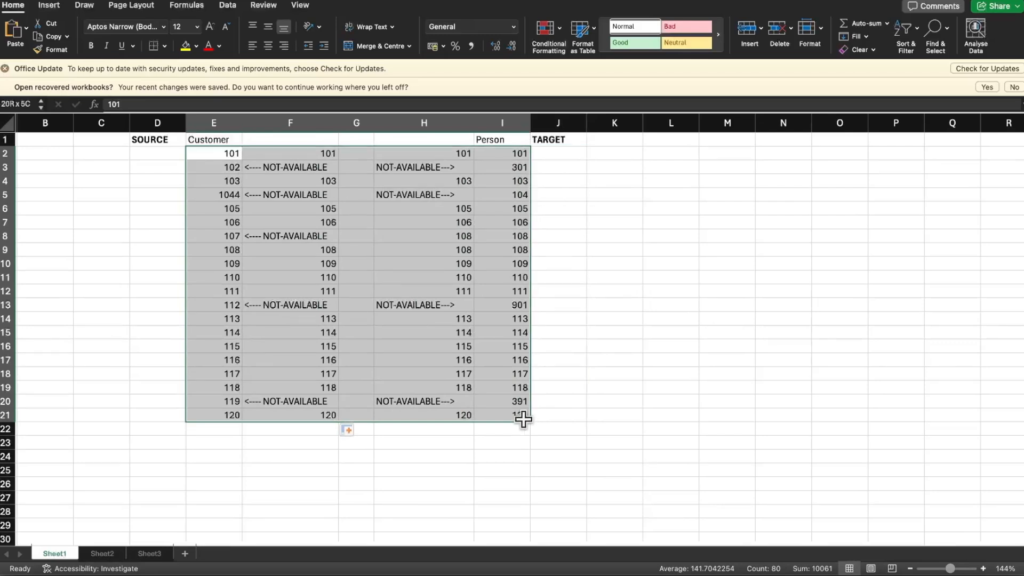
pyautogui.click(593, 372)
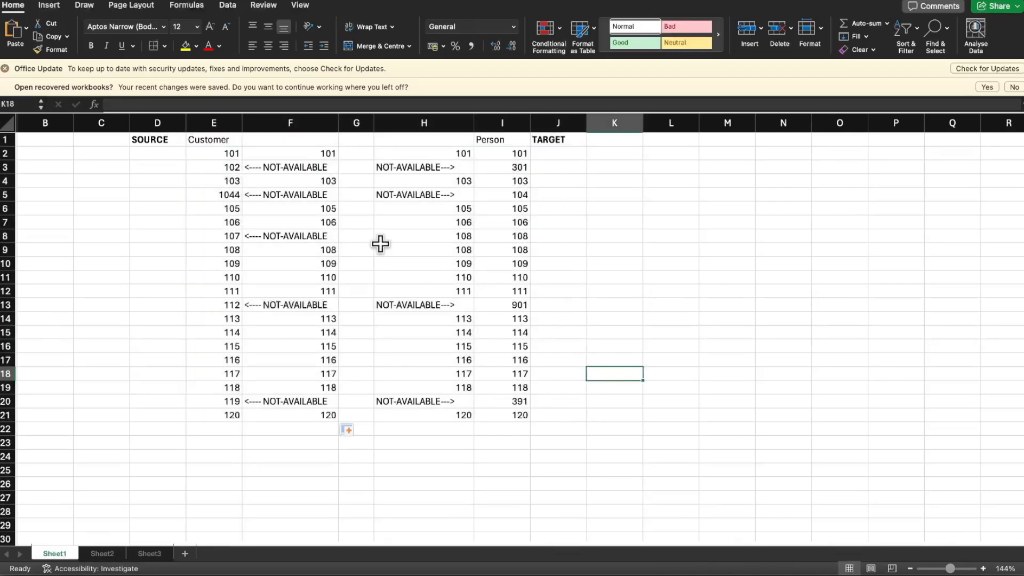
pyautogui.moveTo(151, 122); pyautogui.dragTo(537, 119)
# Copy all cells of Sheet1 and paste them into a newly added worksheet
pyautogui.click(7, 120)
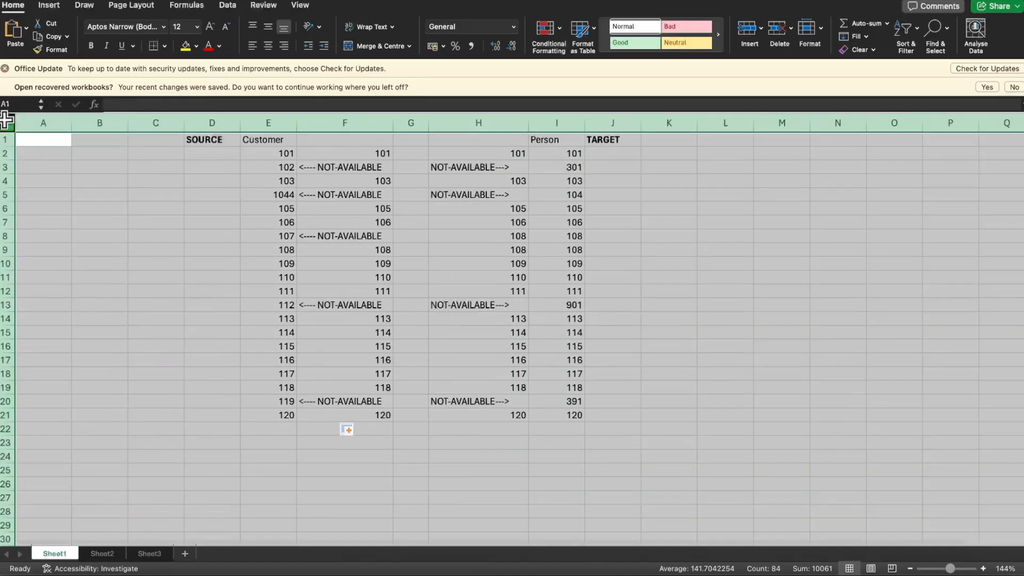
pyautogui.press('cmd+c')
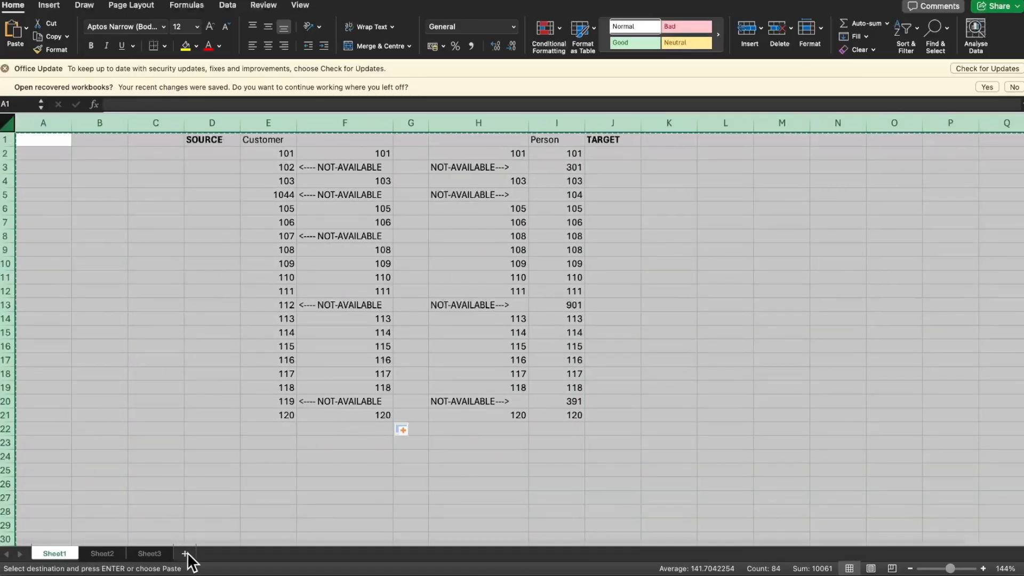
pyautogui.click(185, 554)
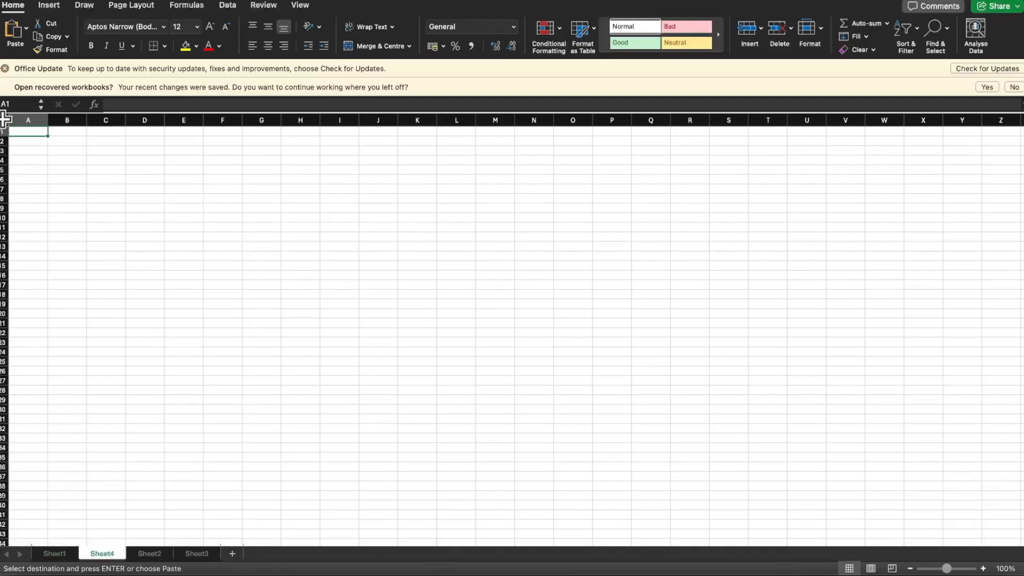
pyautogui.click(5, 121)
pyautogui.press('super+v')
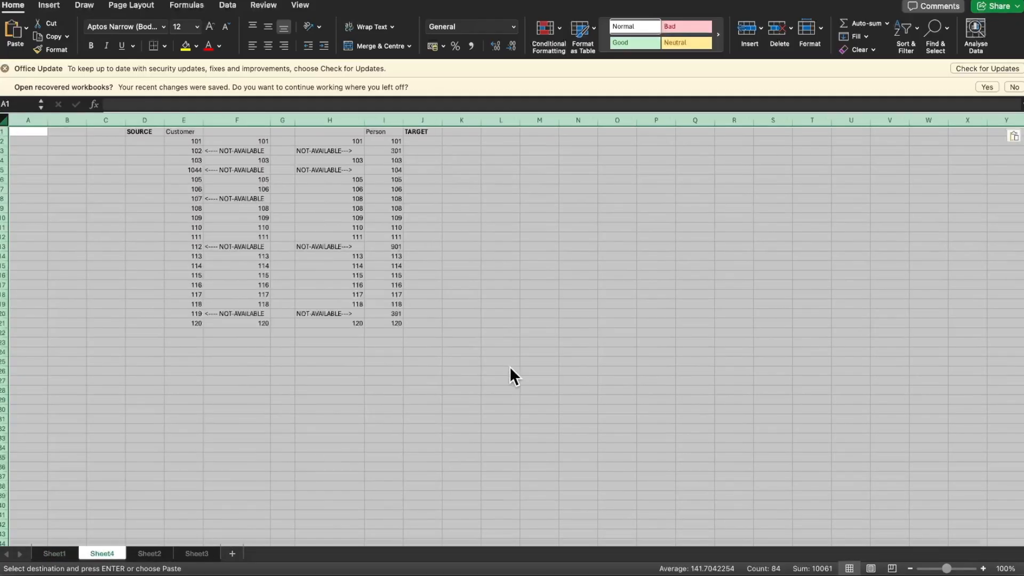
pyautogui.click(509, 368)
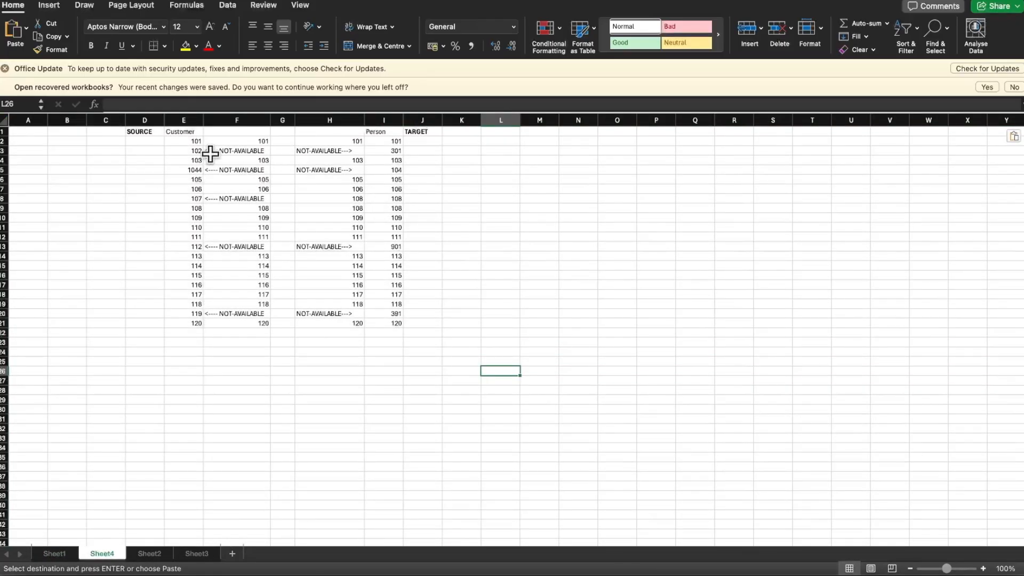
# Extend the Customer id series from E20:E21 down to 199 in E100
pyautogui.click(184, 313)
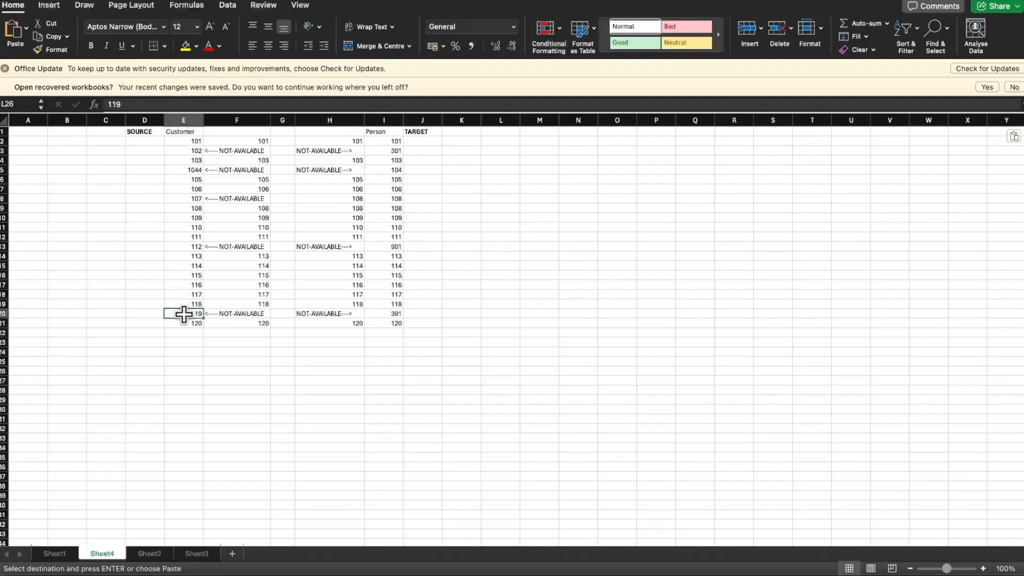
pyautogui.scroll(5, 251, 276)
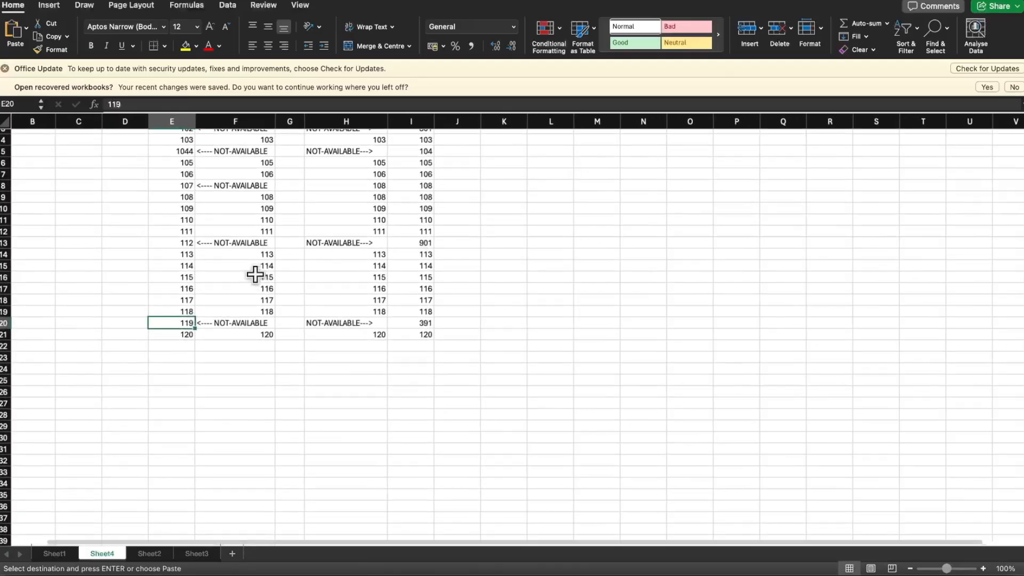
pyautogui.scroll(3, 255, 274)
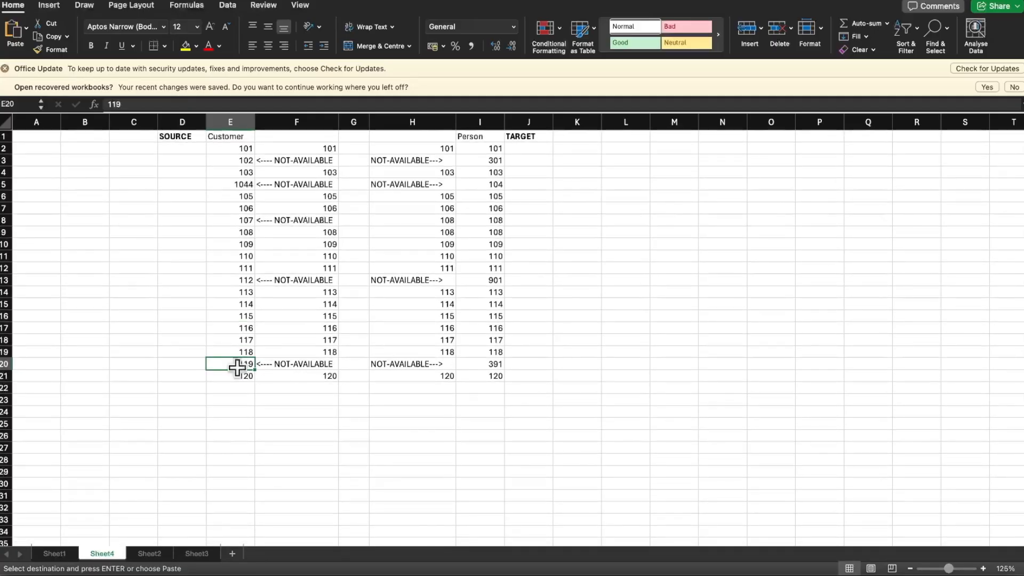
pyautogui.moveTo(237, 367); pyautogui.dragTo(239, 376)
pyautogui.scroll(-6, 322, 338)
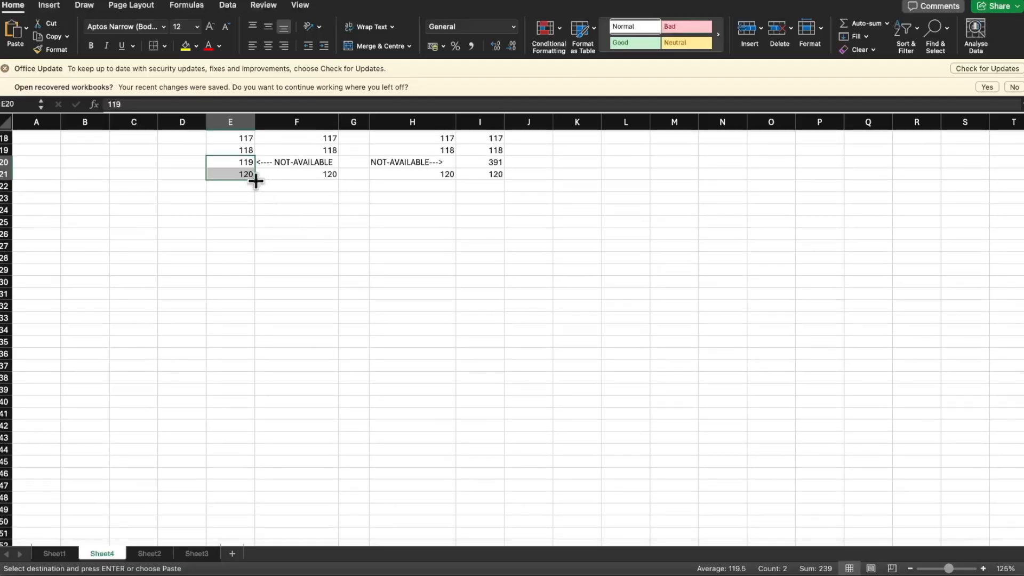
pyautogui.moveTo(255, 180); pyautogui.dragTo(254, 476)
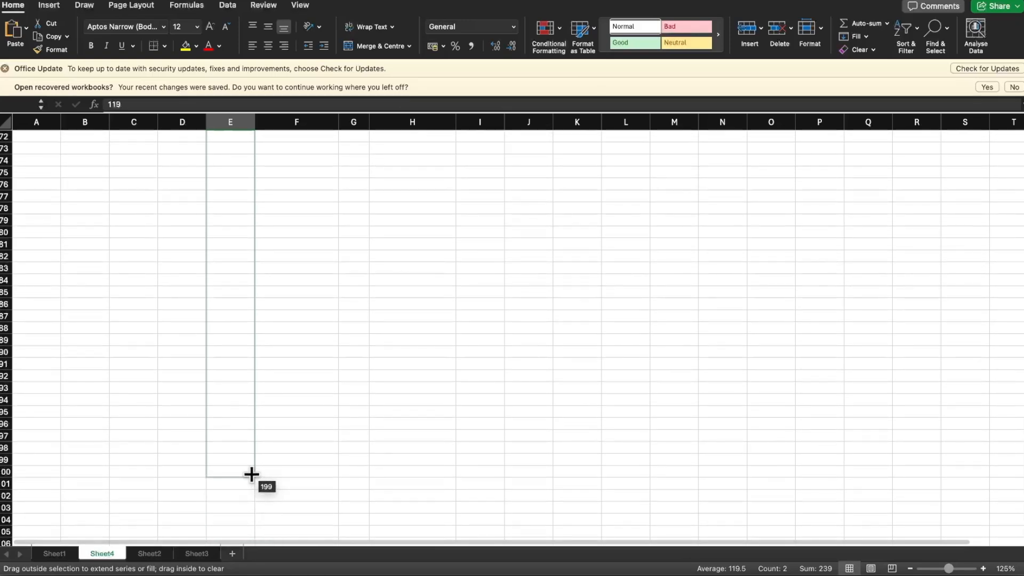
pyautogui.moveTo(251, 474); pyautogui.dragTo(251, 476)
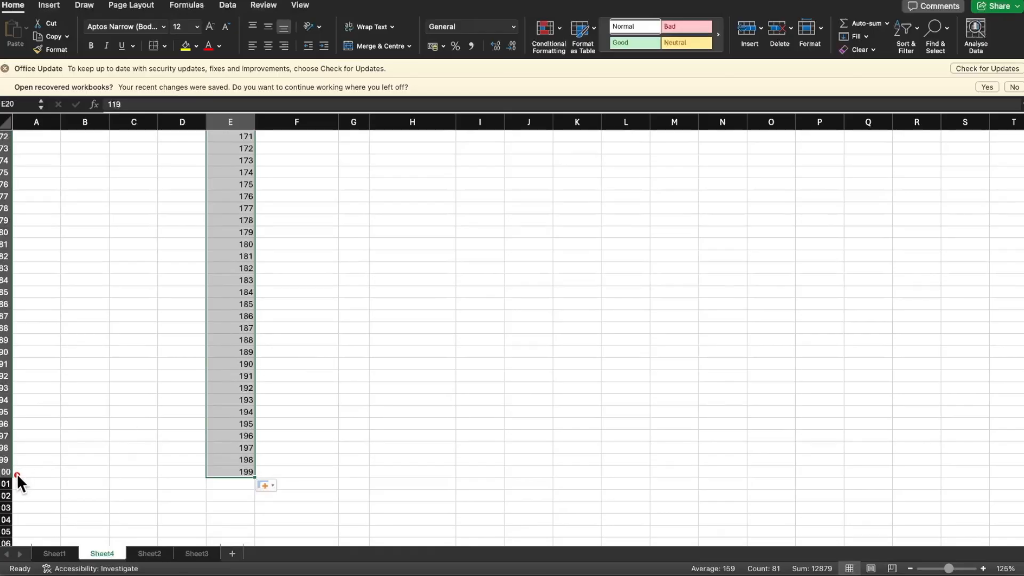
pyautogui.moveTo(17, 474); pyautogui.dragTo(145, 488)
# Enter the id 121 in I22, directly below the last Person id
pyautogui.scroll(20, 393, 261)
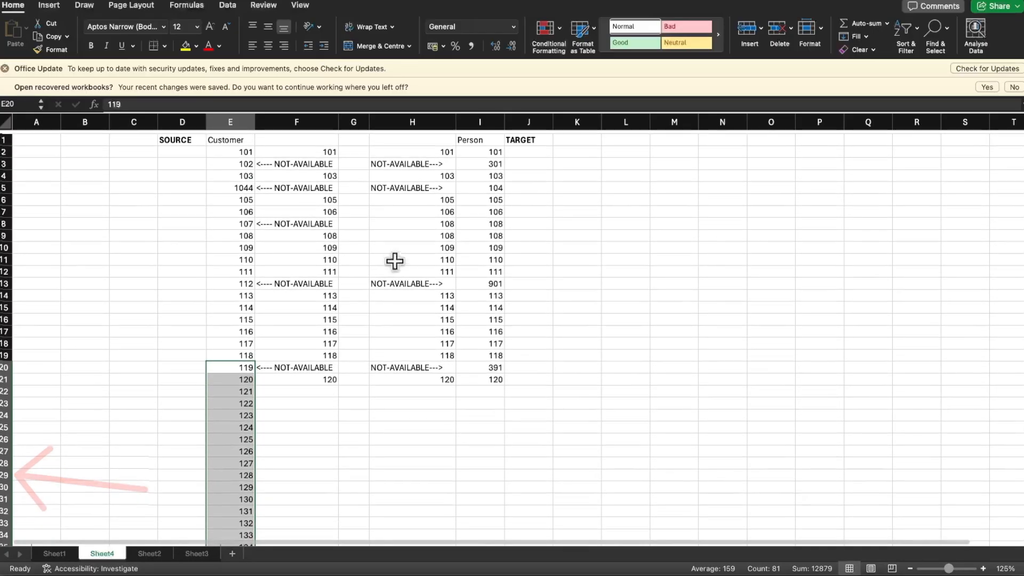
pyautogui.click(495, 376)
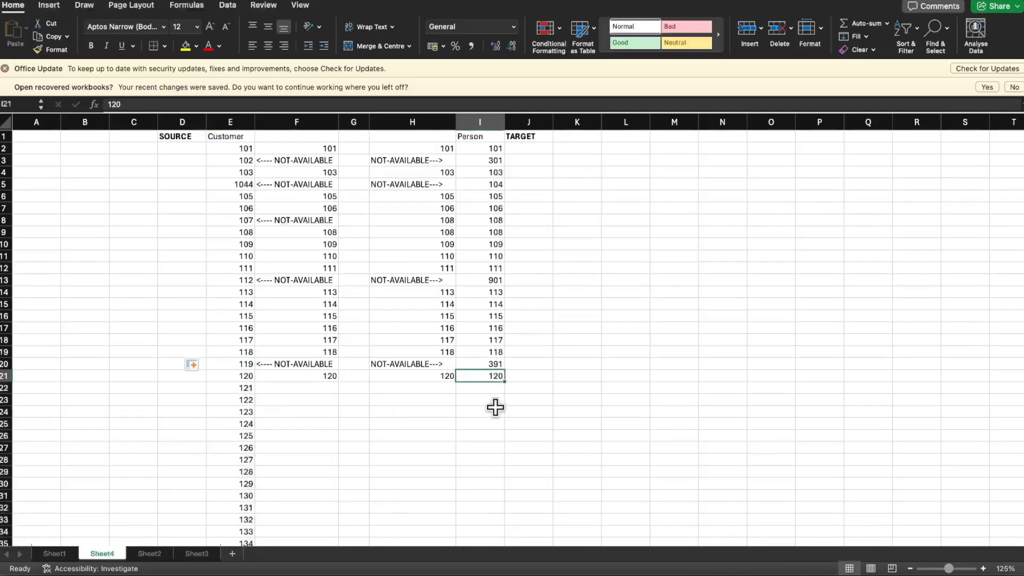
pyautogui.moveTo(498, 362); pyautogui.dragTo(498, 376)
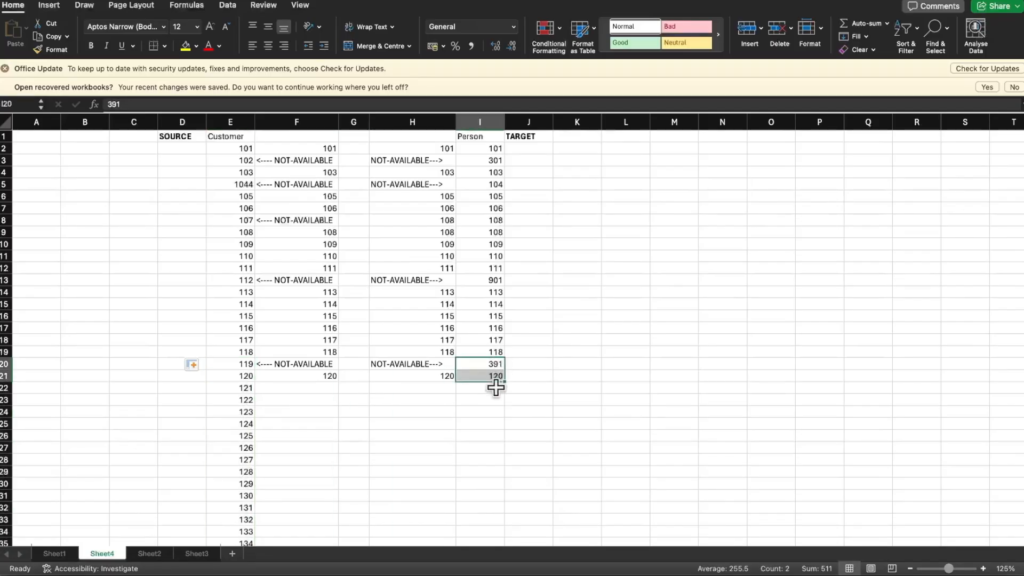
pyautogui.click(496, 388)
pyautogui.write('121')
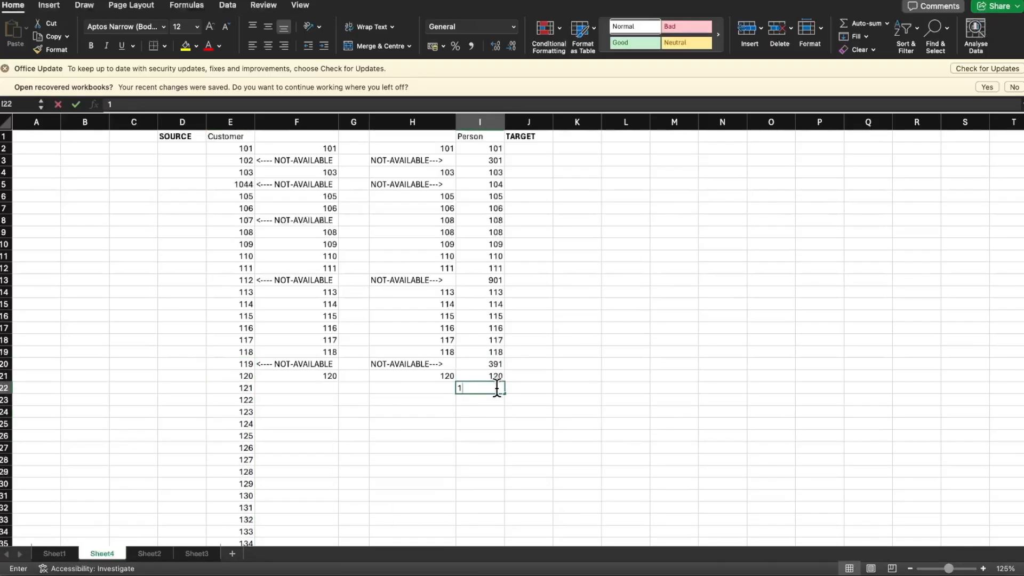
pyautogui.click(549, 388)
# Extend the Person id series from I21:I22 down to 199 in I100
pyautogui.click(497, 378)
pyautogui.moveTo(496, 378); pyautogui.dragTo(495, 385)
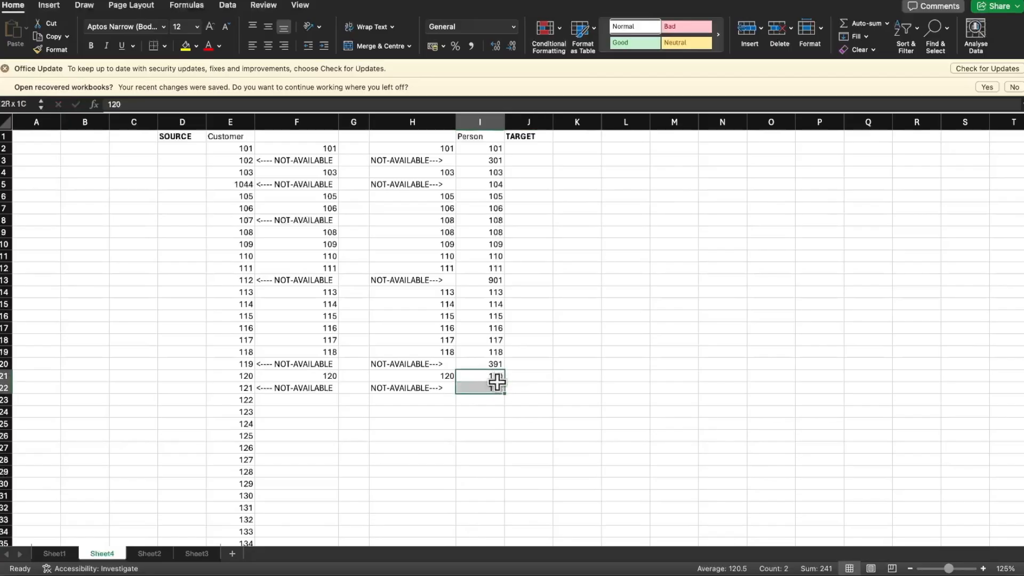
pyautogui.scroll(-5, 496, 384)
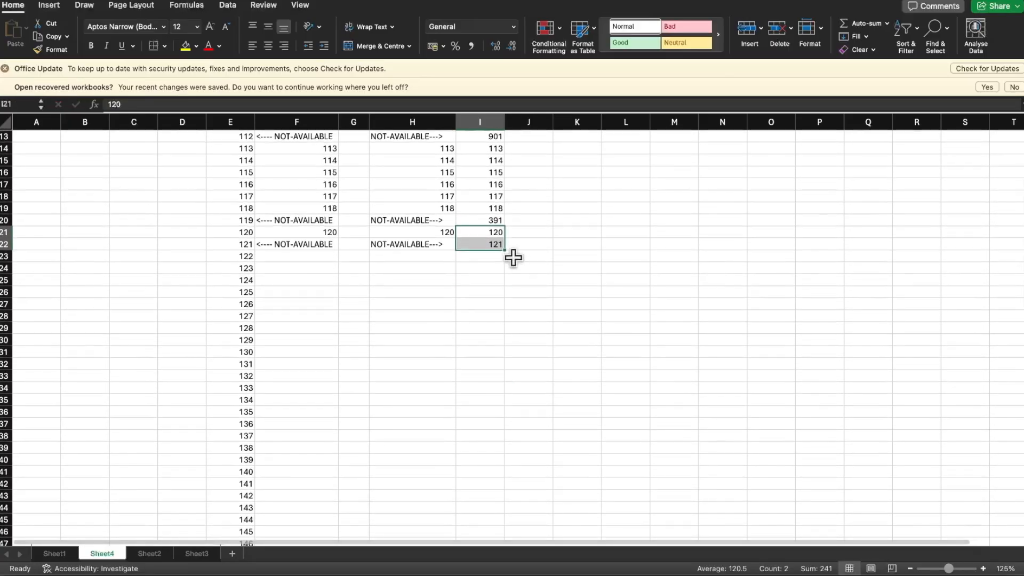
pyautogui.moveTo(503, 249); pyautogui.dragTo(496, 489)
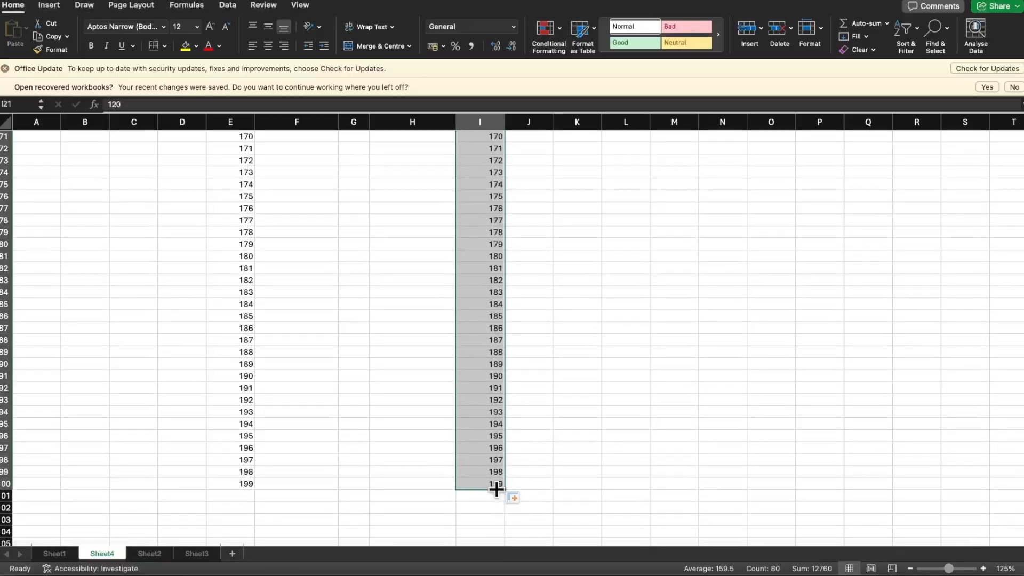
pyautogui.click(652, 431)
# Replace the Customer id in E25 with the mismatching value 1124
pyautogui.scroll(20, 654, 435)
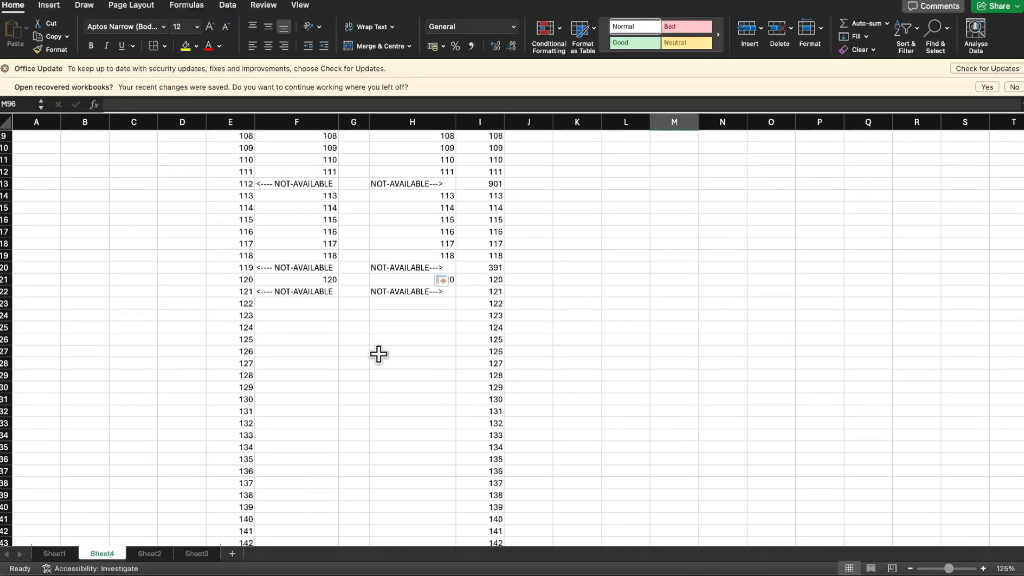
pyautogui.click(243, 329)
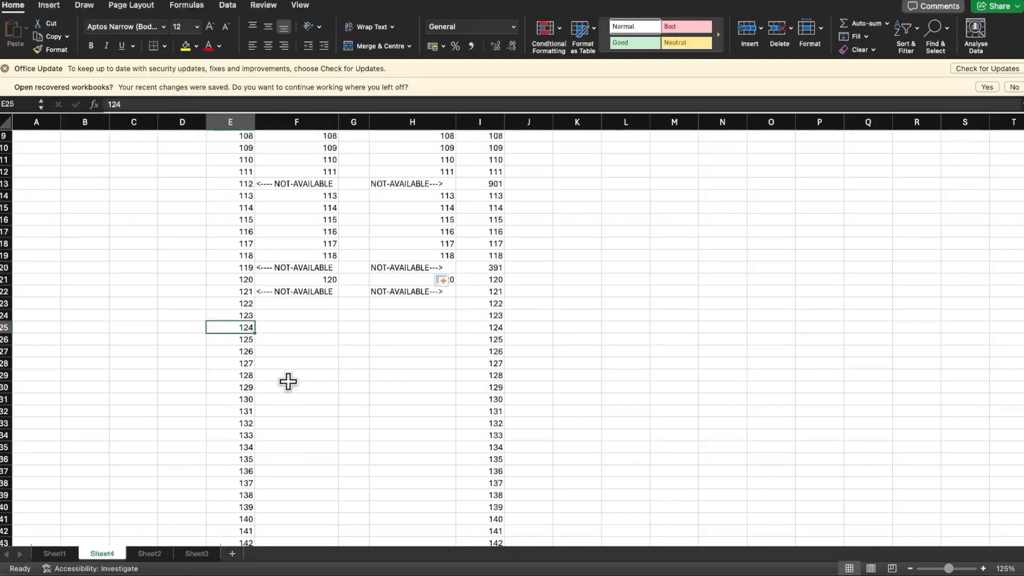
pyautogui.write('1')
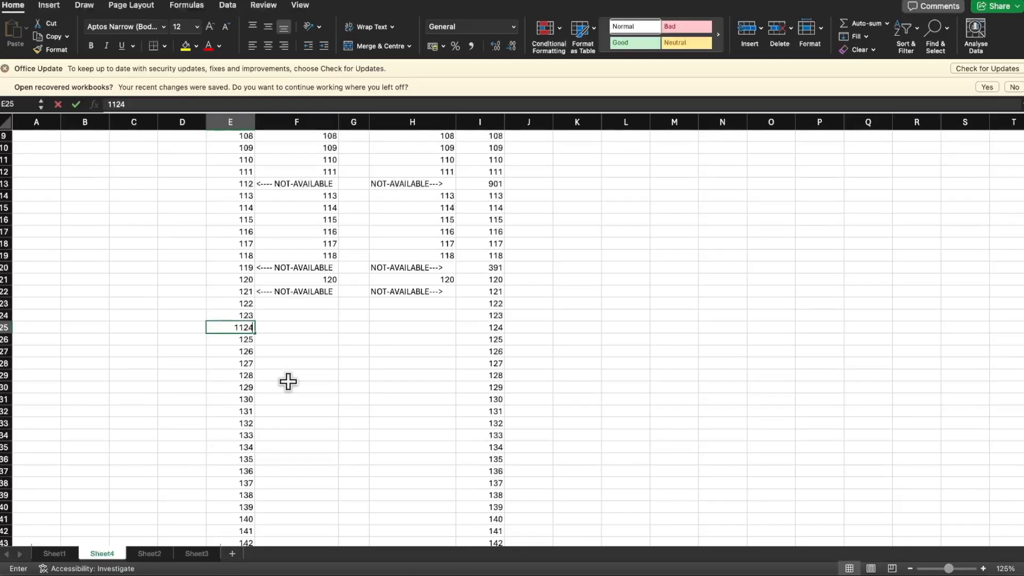
pyautogui.write('124')
pyautogui.press('Return')
pyautogui.press('Up')
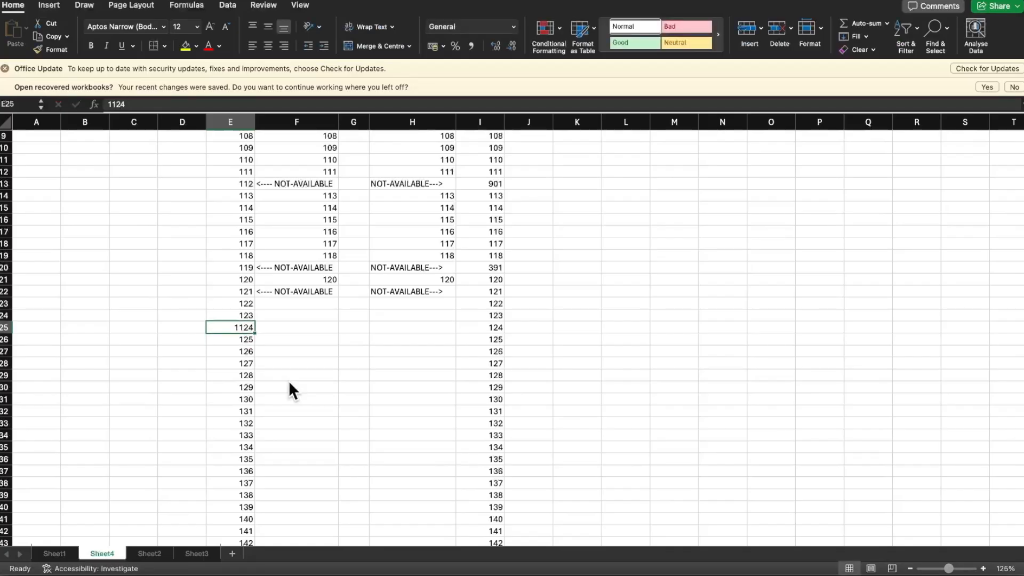
# Label the altered Customer id with "Bad Data" in D25
pyautogui.press('Left')
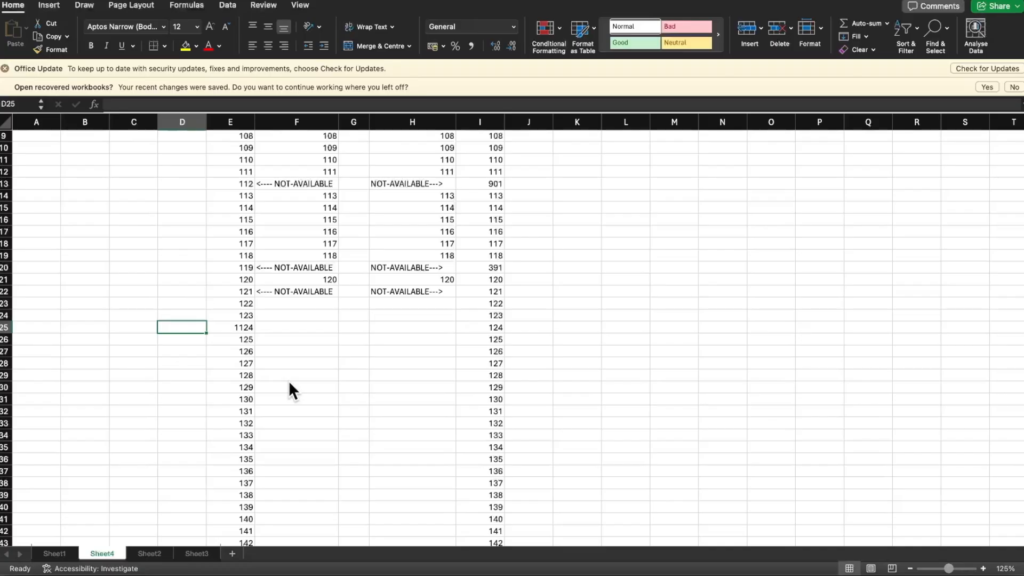
pyautogui.write('Bad')
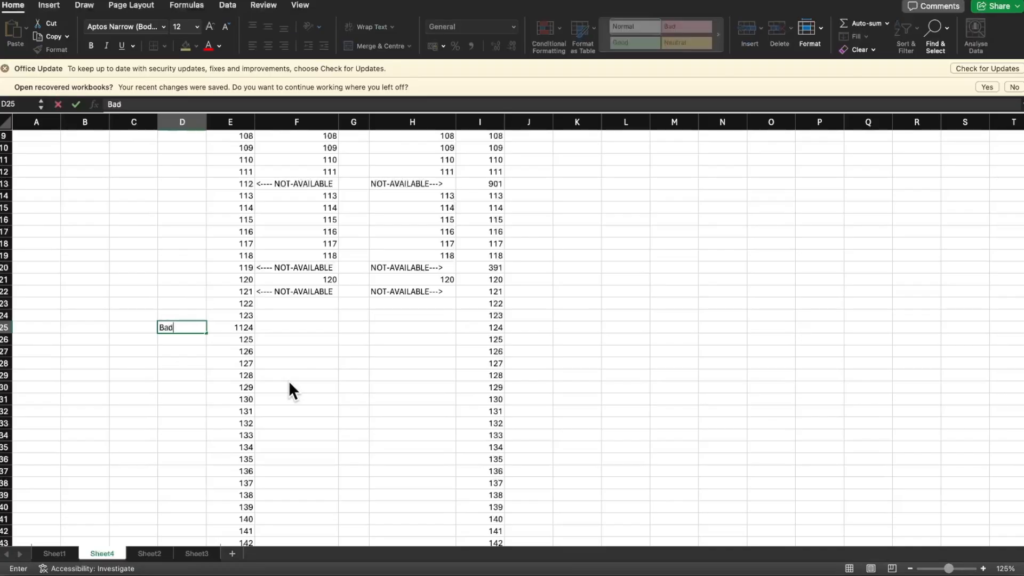
pyautogui.write(' Data')
pyautogui.press('Return')
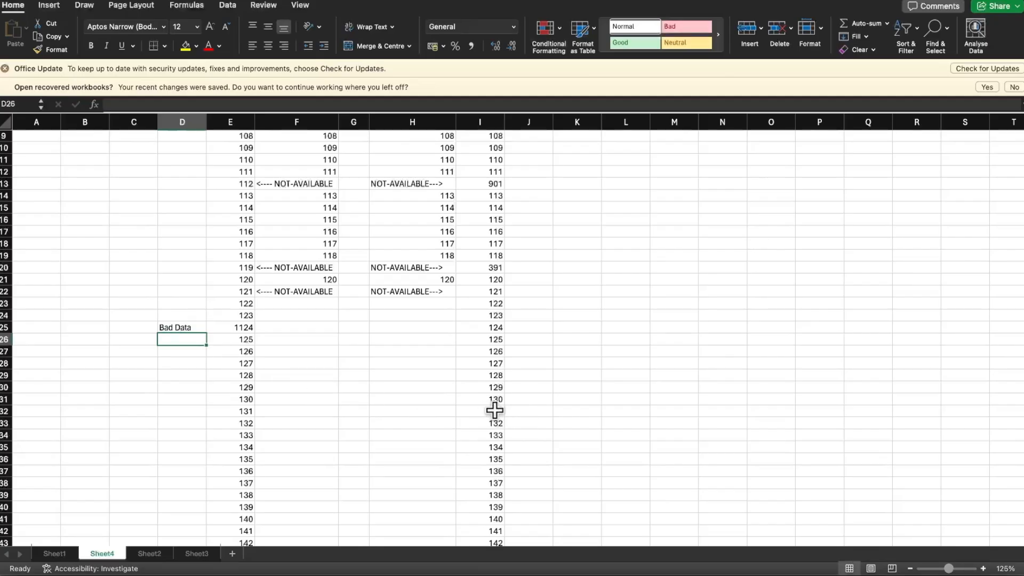
# Replace the Person id in I32 with 9031 and label it "bad data" in J32
pyautogui.click(466, 411)
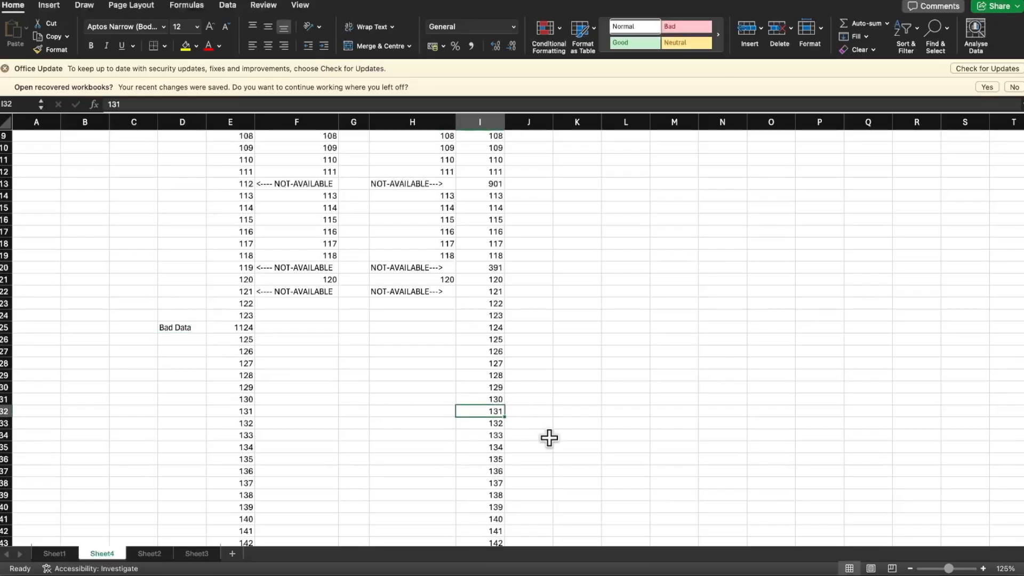
pyautogui.write('9031')
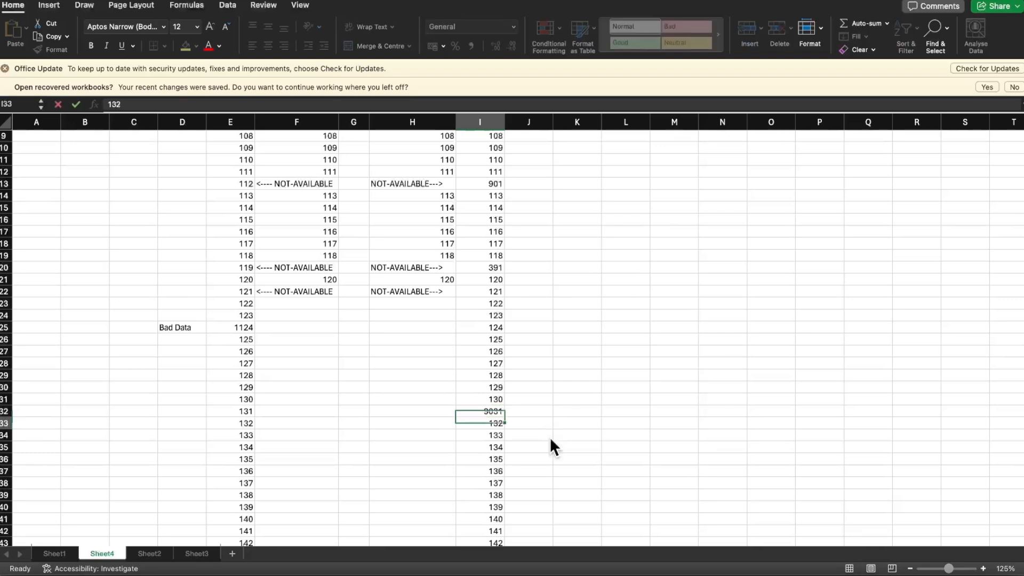
pyautogui.press('Tab')
pyautogui.write('bad')
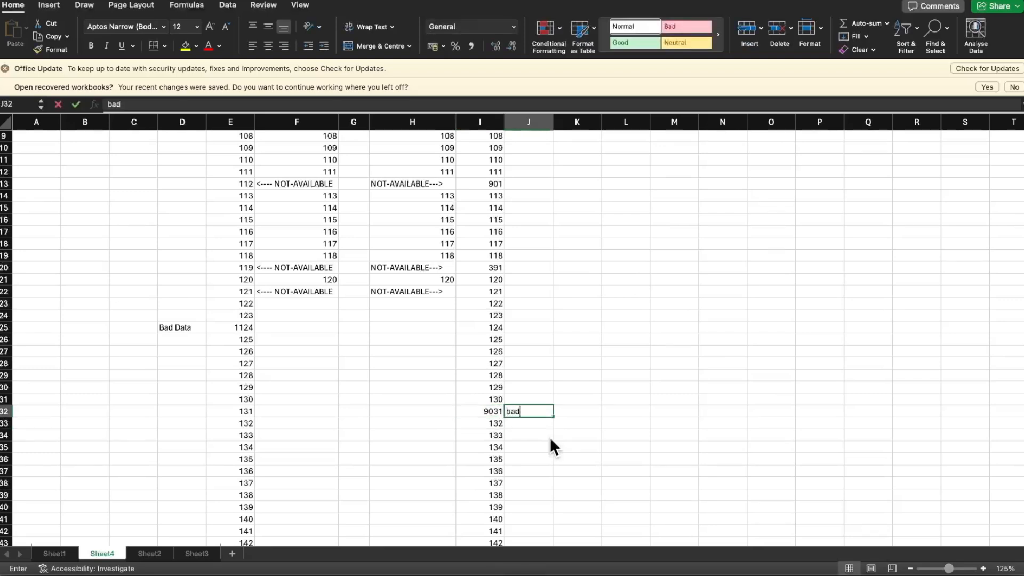
pyautogui.press('Return')
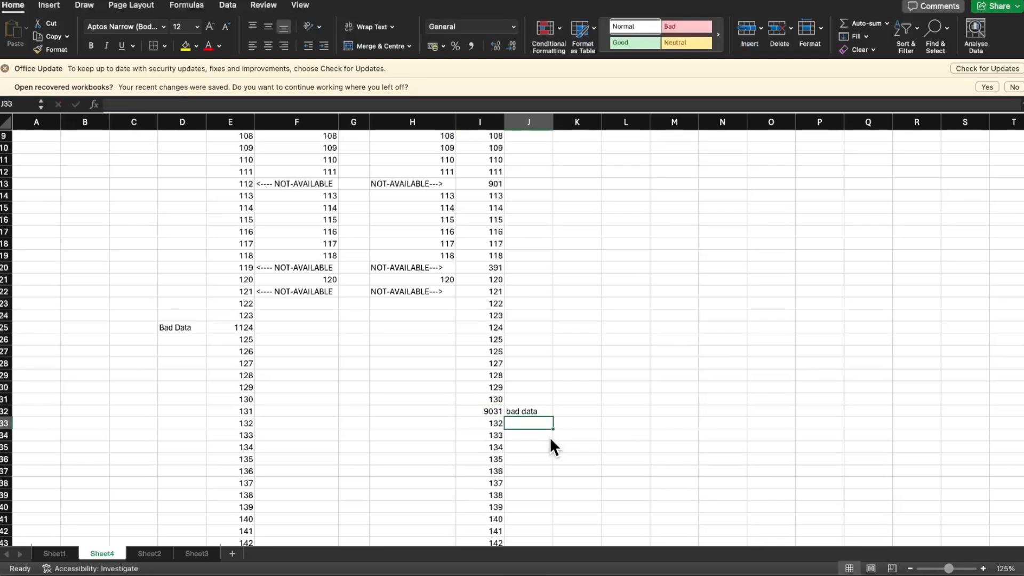
pyautogui.press('Up')
pyautogui.press('Left')
# Replace the Person id in I99 with 1198 and label it "bad data" in J99
pyautogui.scroll(-15, 565, 445)
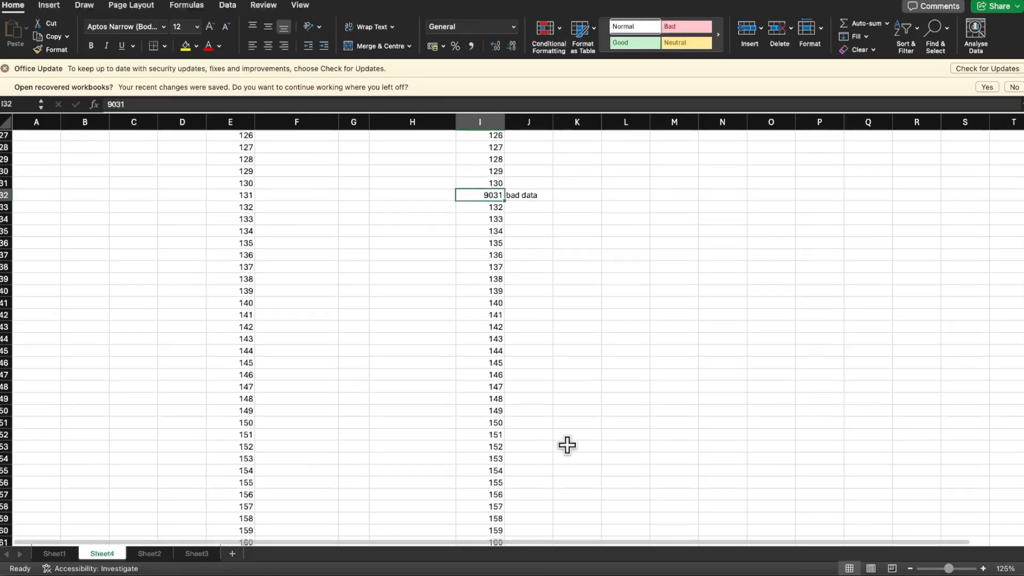
pyautogui.scroll(-9, 567, 445)
pyautogui.scroll(3, 566, 445)
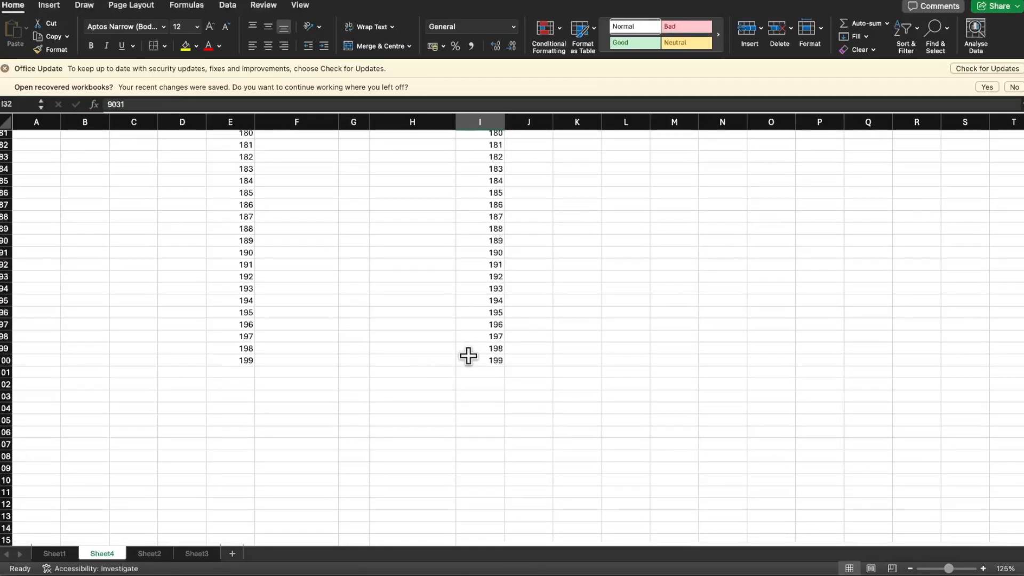
pyautogui.click(444, 348)
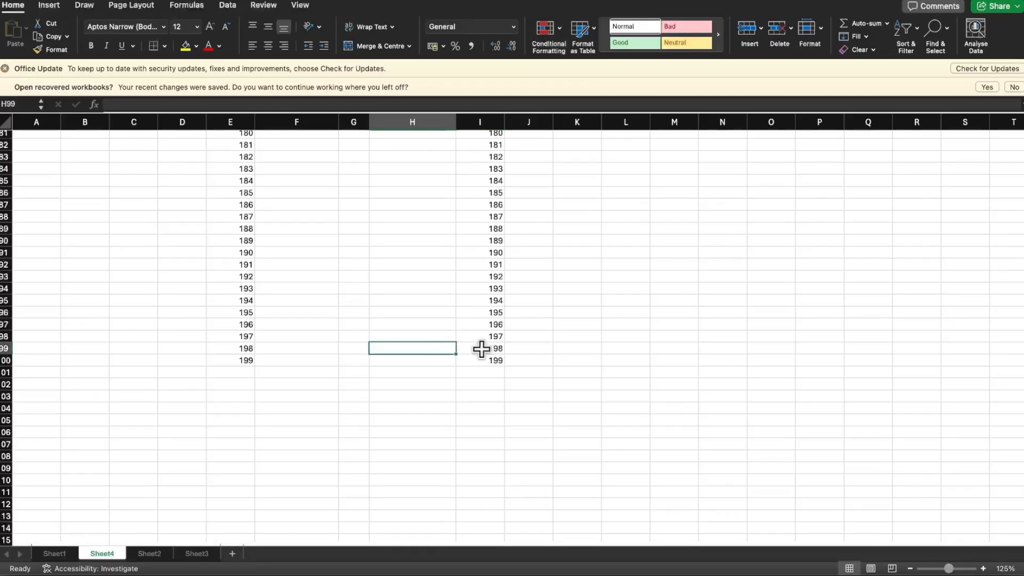
pyautogui.click(480, 348)
pyautogui.doubleClick(492, 348)
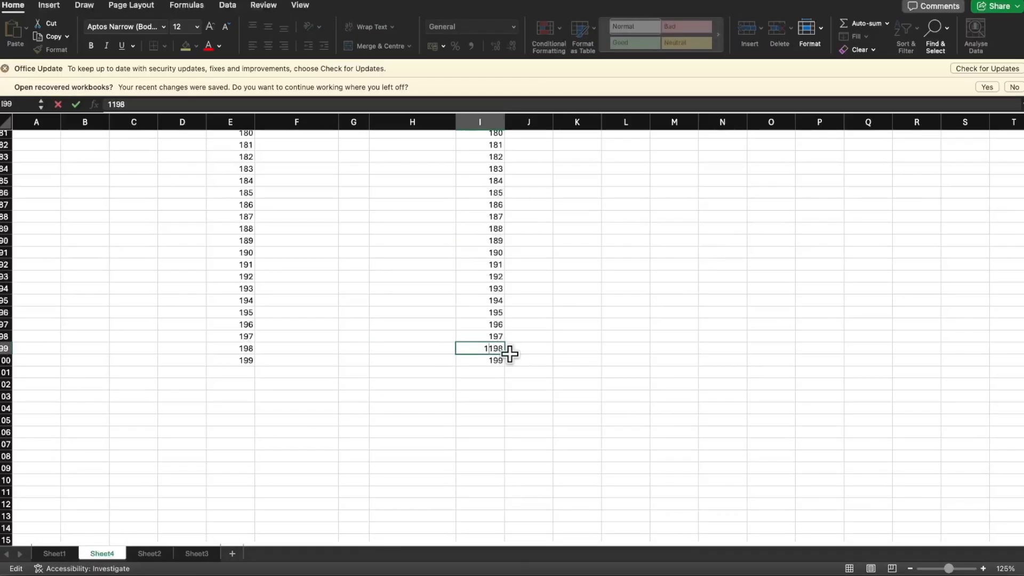
pyautogui.press('Return')
pyautogui.press('Up')
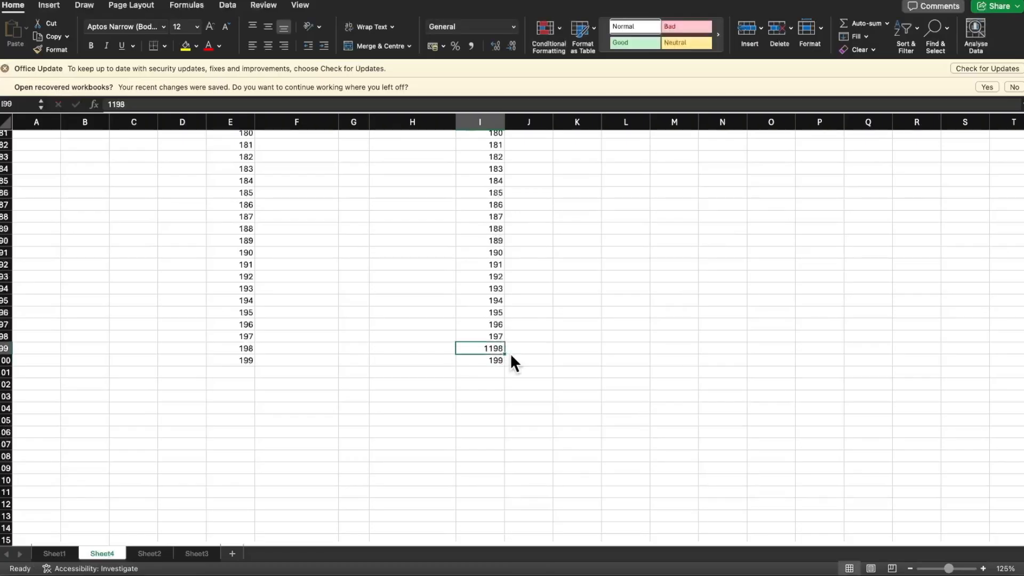
pyautogui.press('Right')
pyautogui.write('bad')
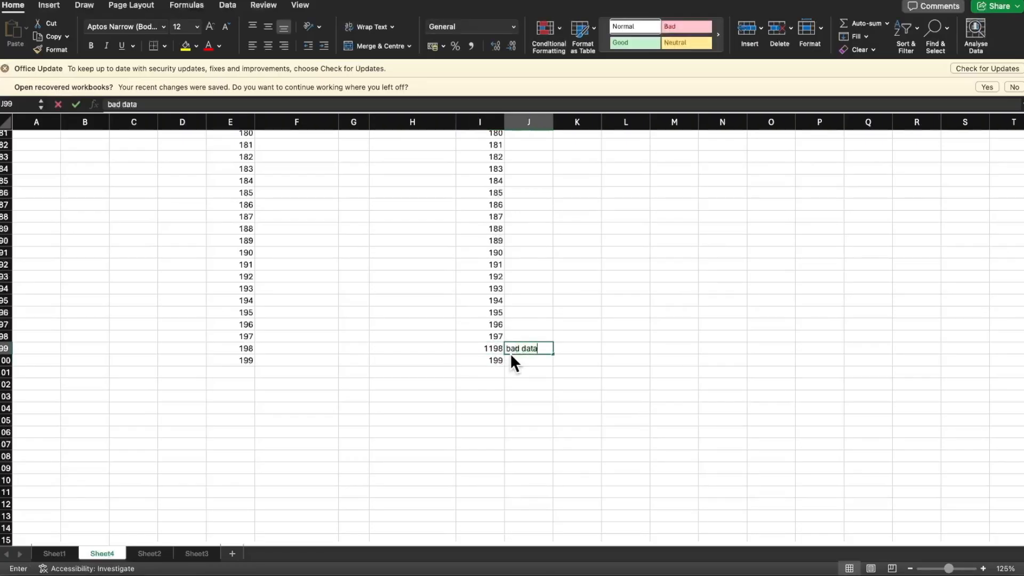
pyautogui.press('Return')
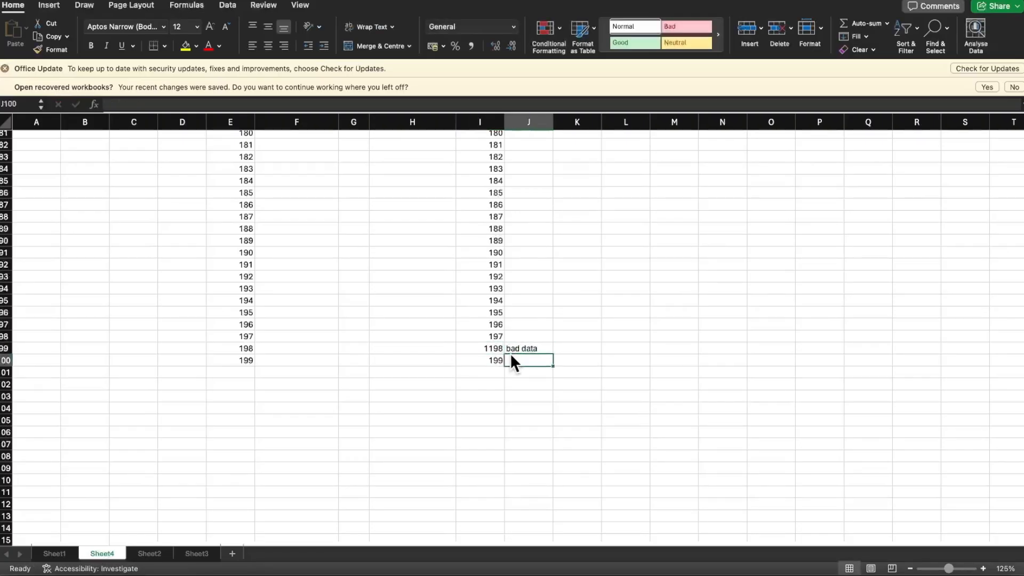
# Replace the Customer id in E91 with 19033 and label it "bad data" in D91
pyautogui.click(243, 256)
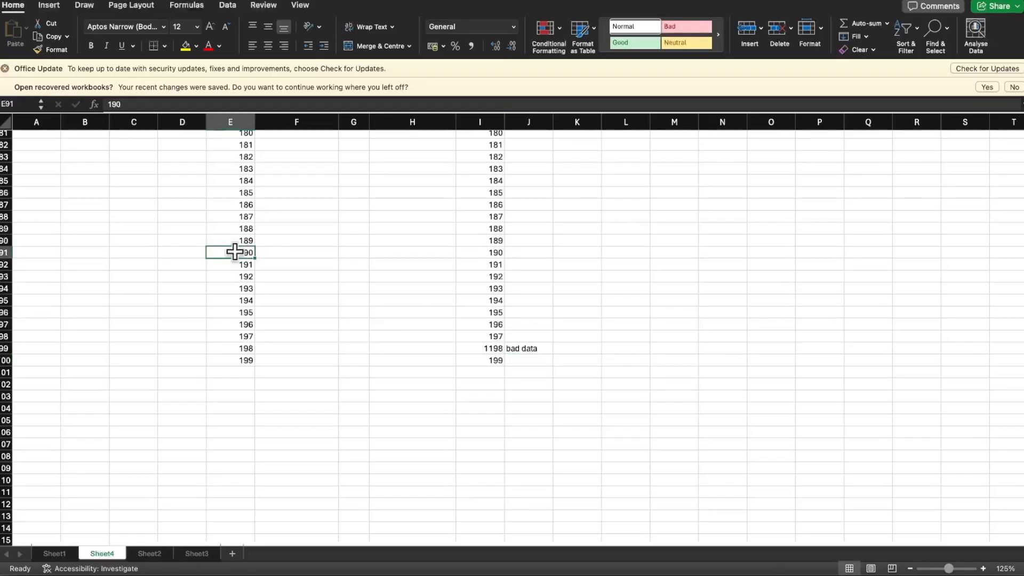
pyautogui.doubleClick(243, 253)
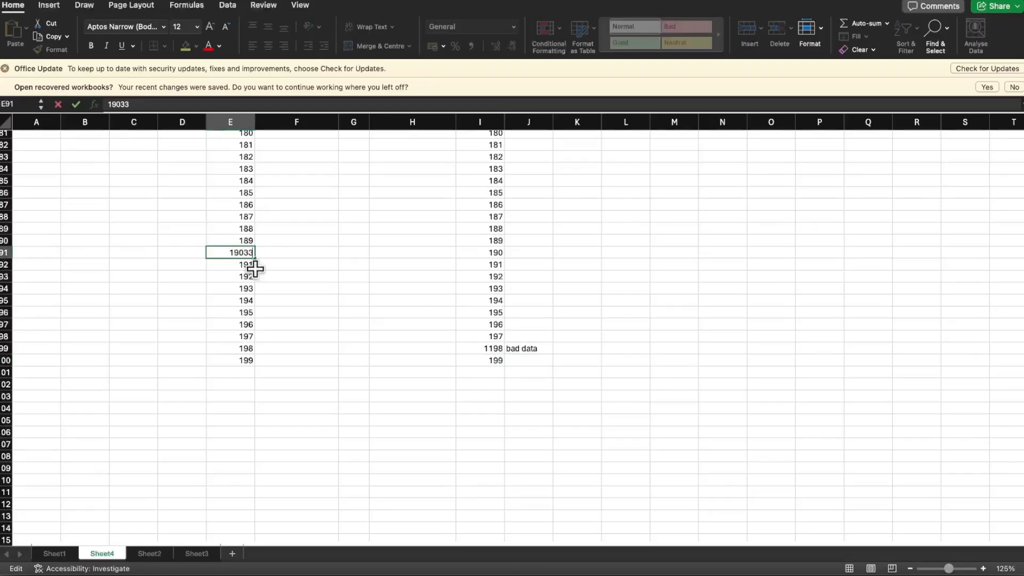
pyautogui.write('33')
pyautogui.press('Return')
pyautogui.press('Up')
pyautogui.press('Left')
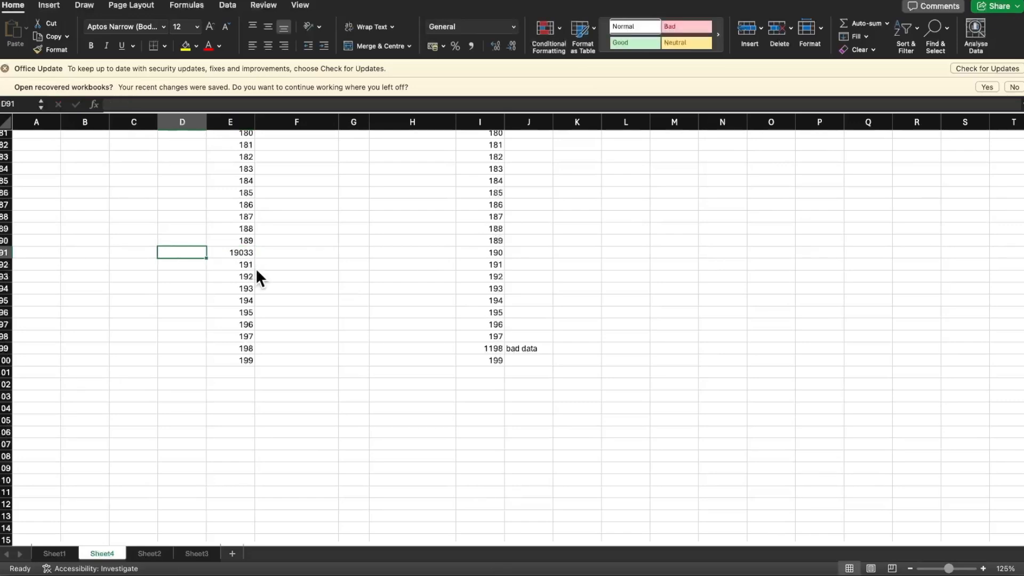
pyautogui.write('bad data')
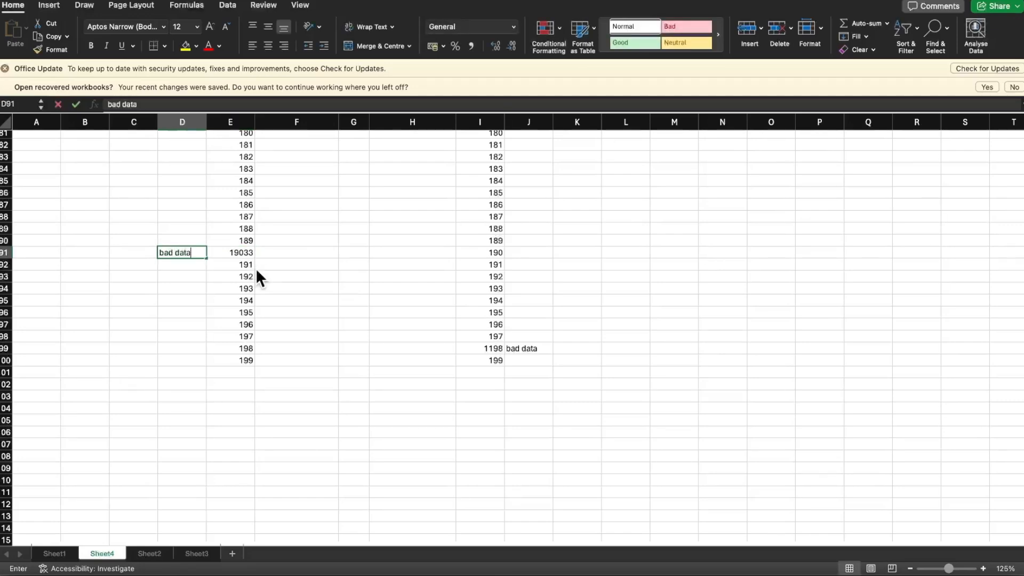
pyautogui.press('Return')
# Try to fill the lookup formula from F22 down column F to row 100
pyautogui.scroll(20, 404, 288)
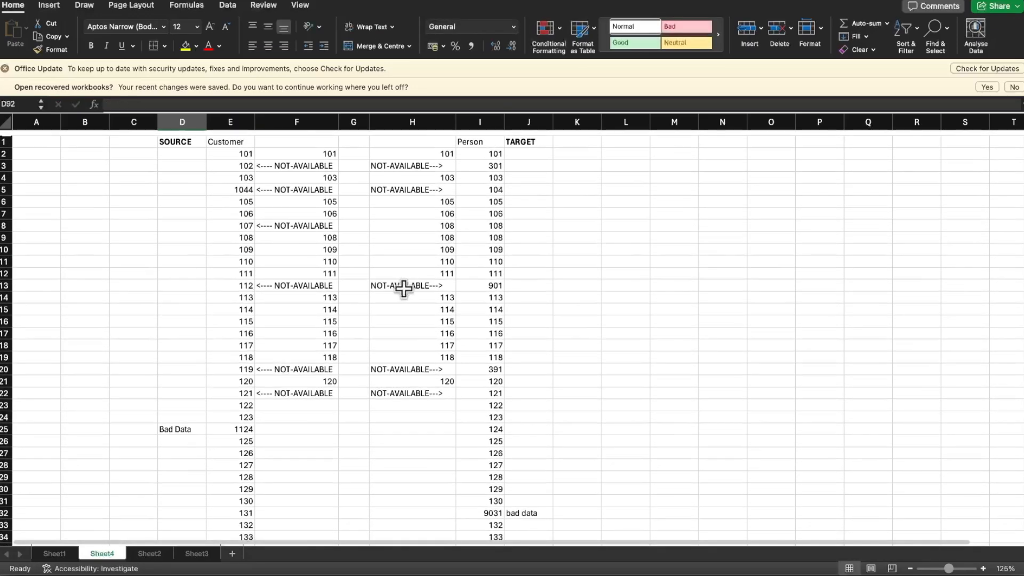
pyautogui.scroll(-2, 403, 289)
pyautogui.scroll(-2, 404, 289)
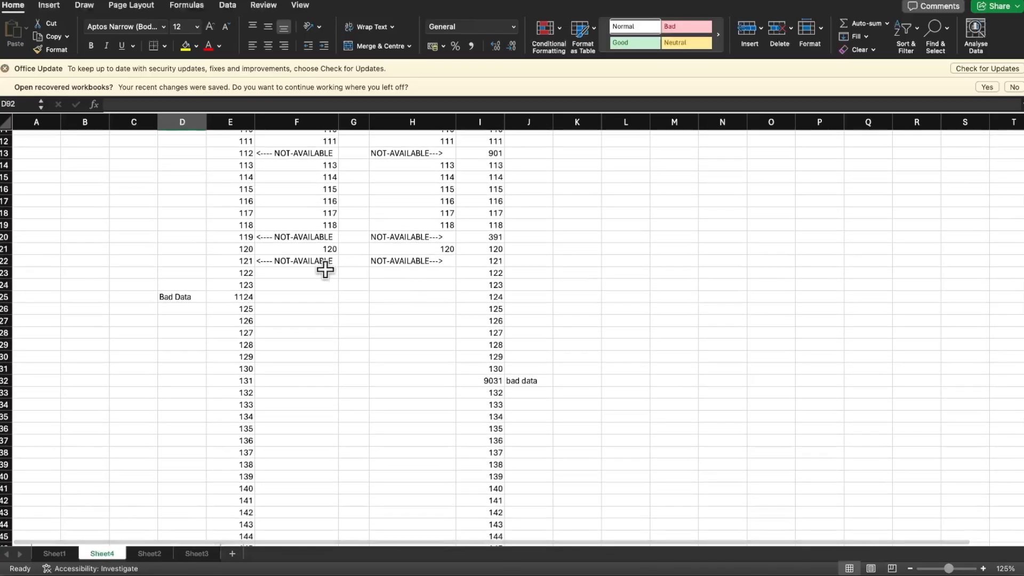
pyautogui.click(301, 261)
pyautogui.scroll(-1, 302, 262)
pyautogui.scroll(-1, 303, 261)
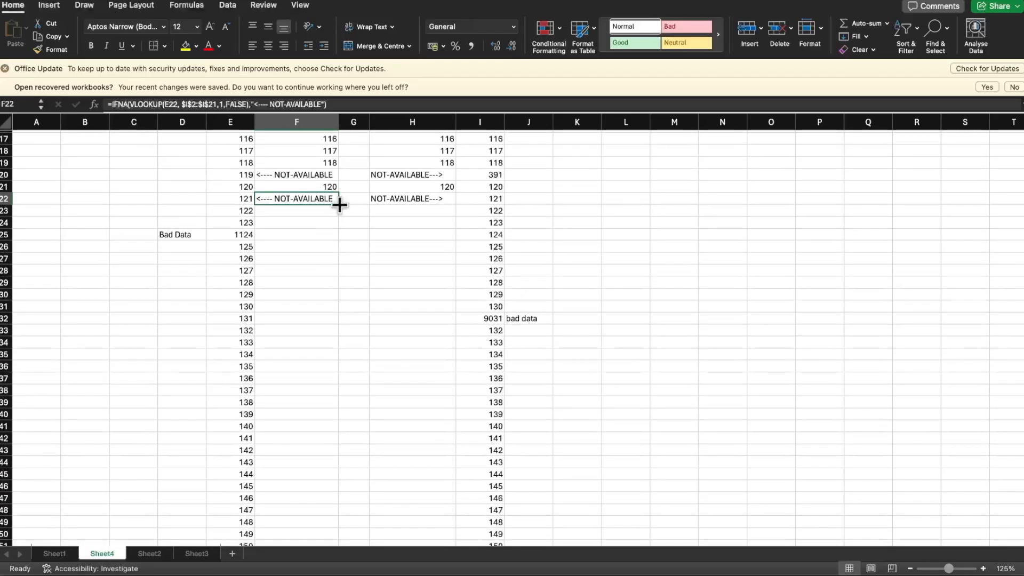
pyautogui.moveTo(339, 205); pyautogui.dragTo(324, 500)
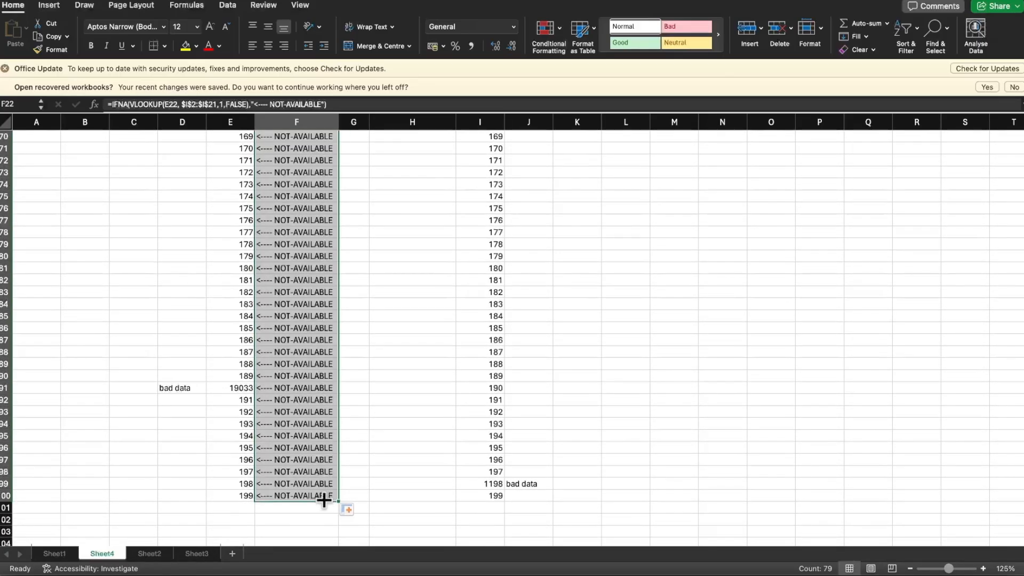
pyautogui.scroll(8, 324, 500)
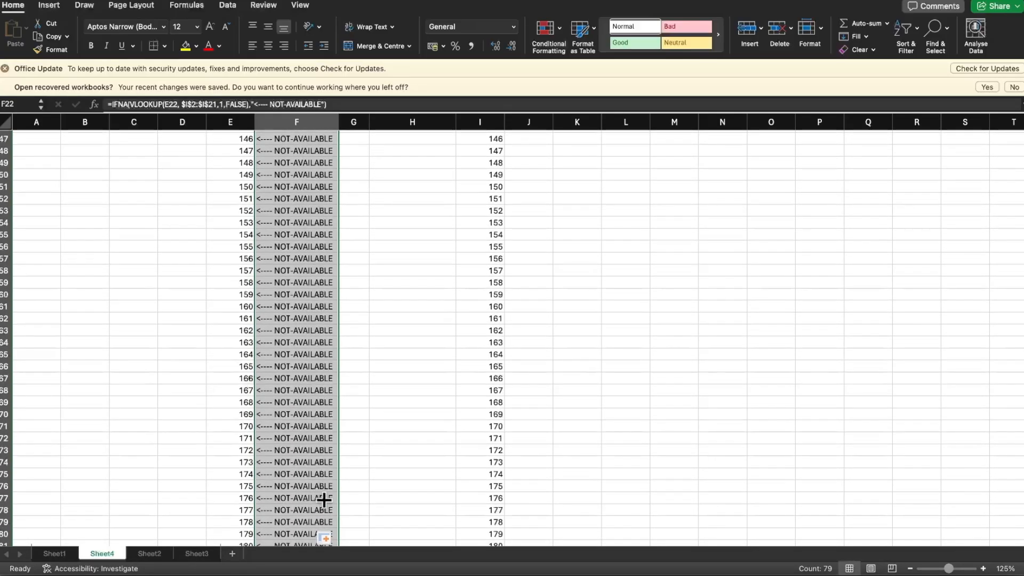
pyautogui.scroll(15, 324, 500)
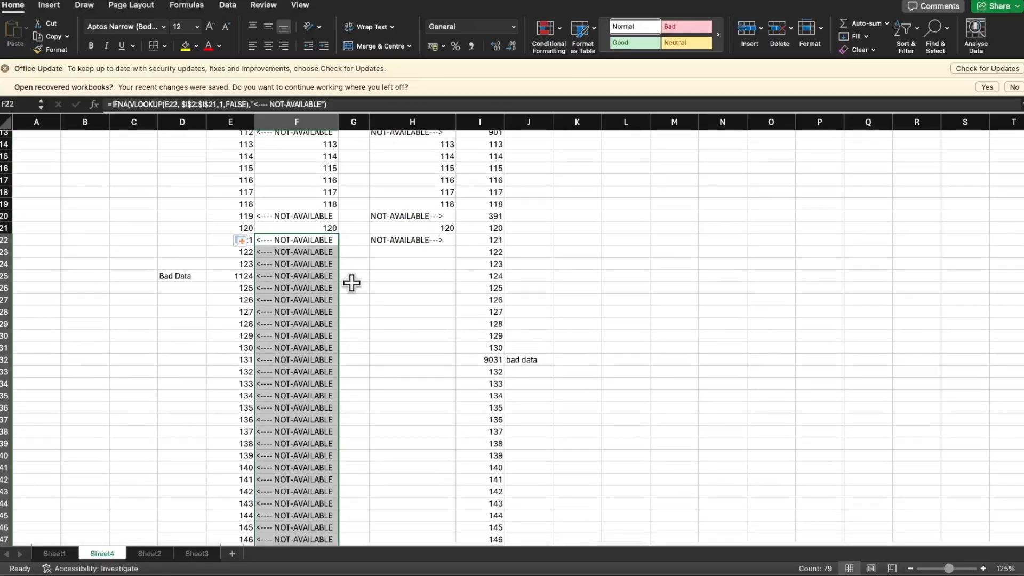
pyautogui.press('super+z')
# Copy the lookup formula from F22 into F23 and inspect the range reference in the copied formula
pyautogui.click(295, 215)
pyautogui.scroll(5, 320, 202)
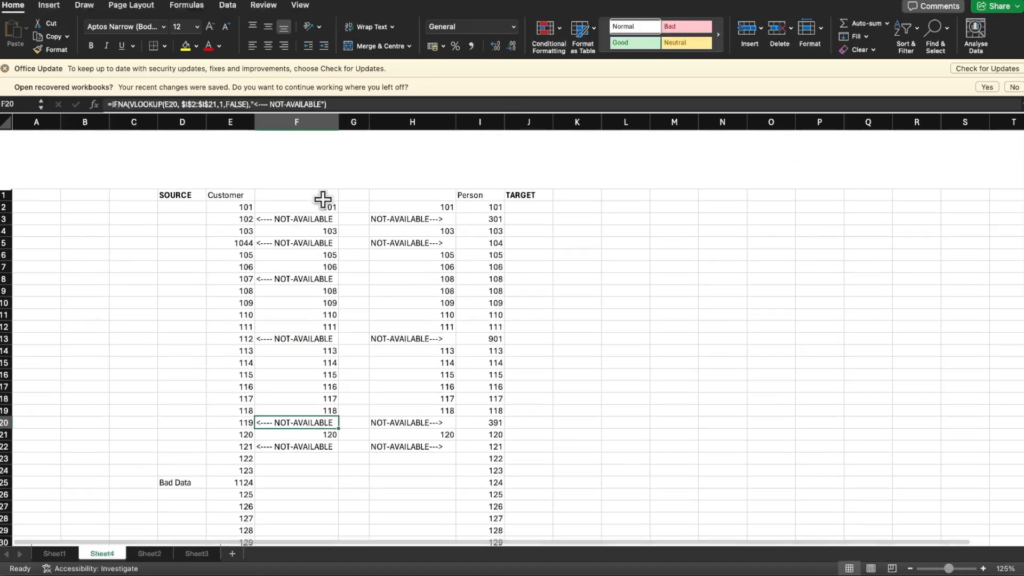
pyautogui.scroll(-3, 322, 199)
pyautogui.click(323, 152)
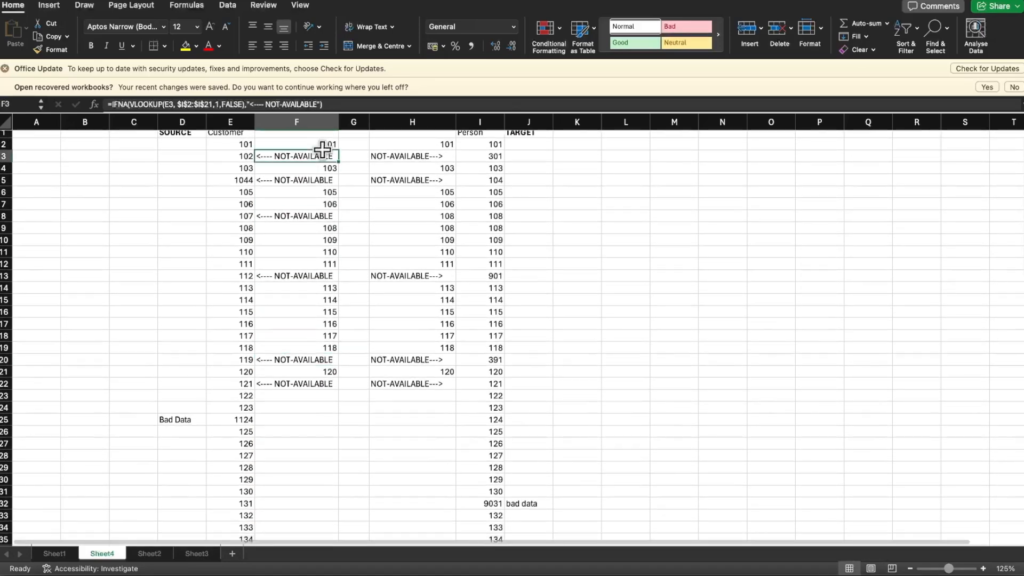
pyautogui.click(326, 179)
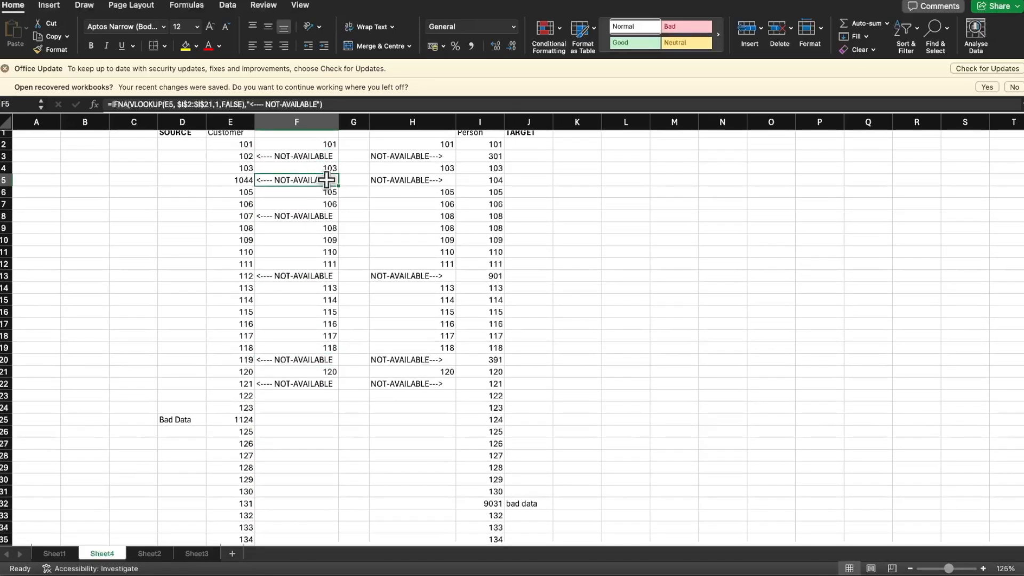
pyautogui.scroll(1, 343, 270)
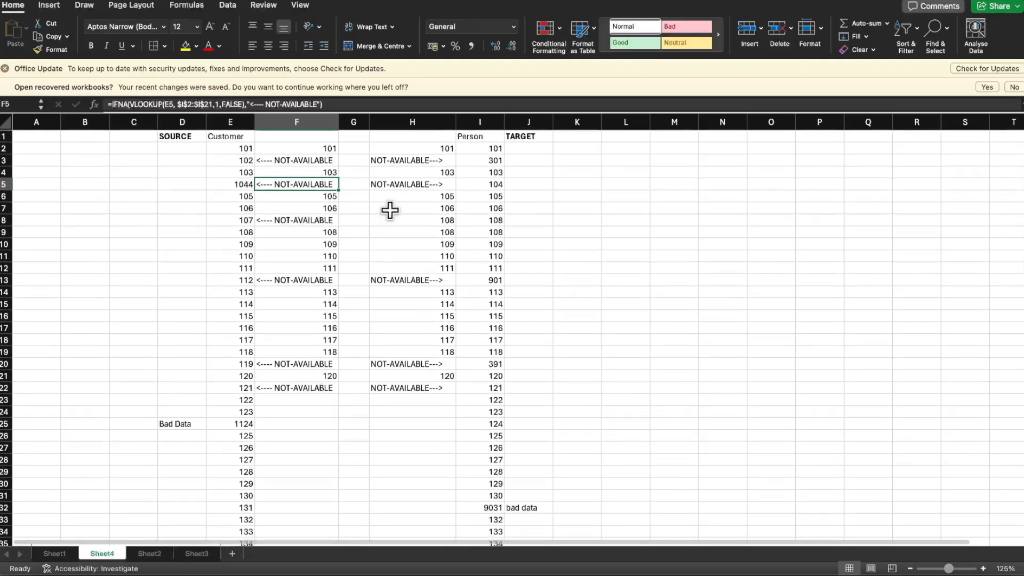
pyautogui.click(309, 388)
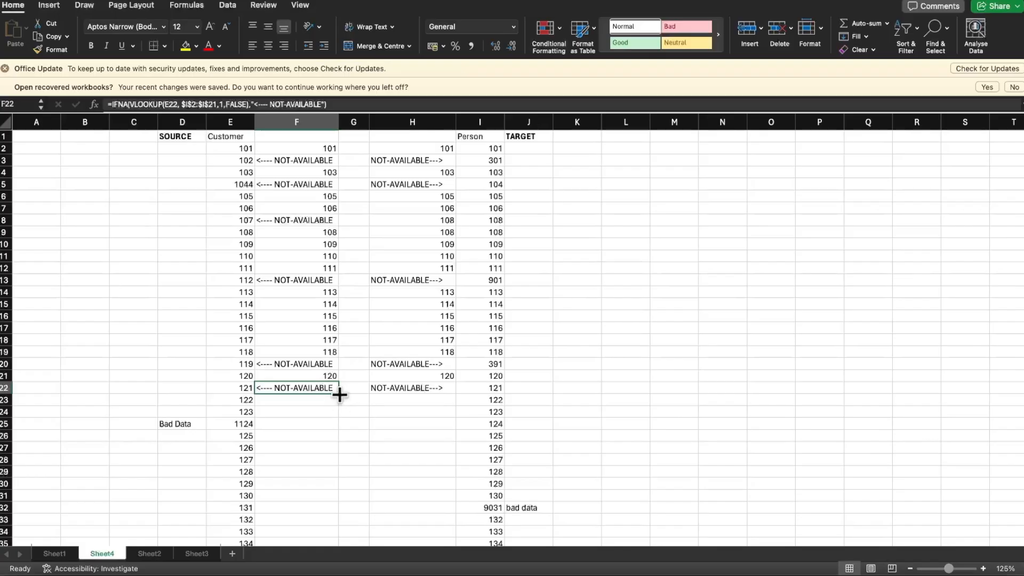
pyautogui.moveTo(339, 394); pyautogui.dragTo(341, 405)
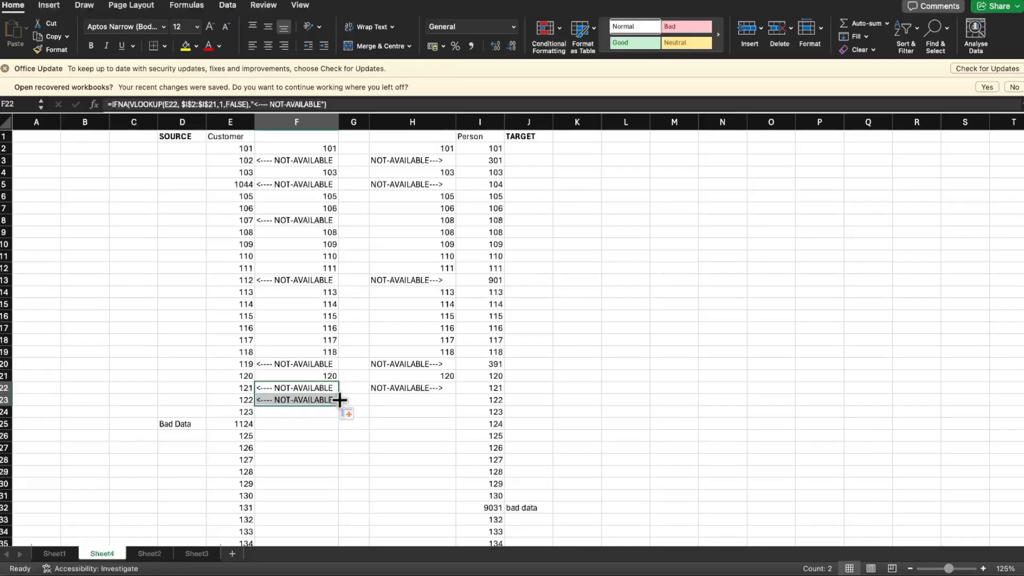
pyautogui.click(286, 399)
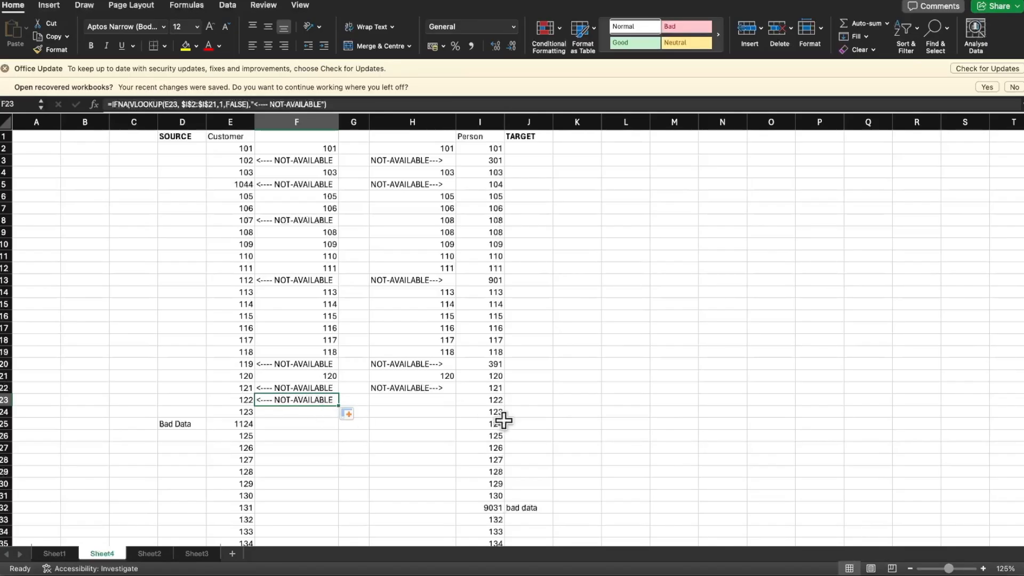
# Copy the reverse lookup formula from H22 into H23 and inspect the copied formula
pyautogui.click(493, 400)
pyautogui.click(436, 388)
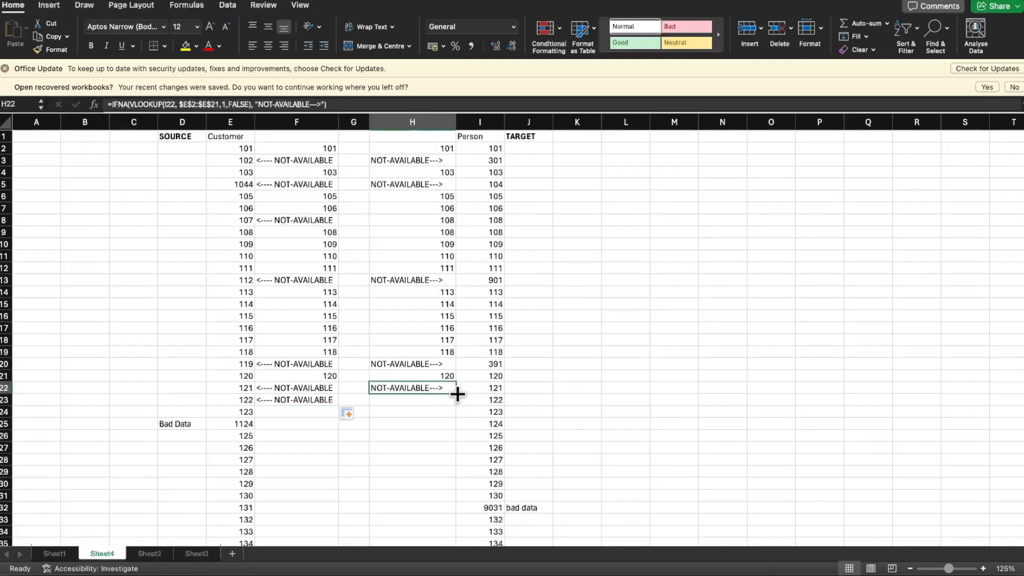
pyautogui.moveTo(457, 395); pyautogui.dragTo(456, 407)
pyautogui.click(435, 400)
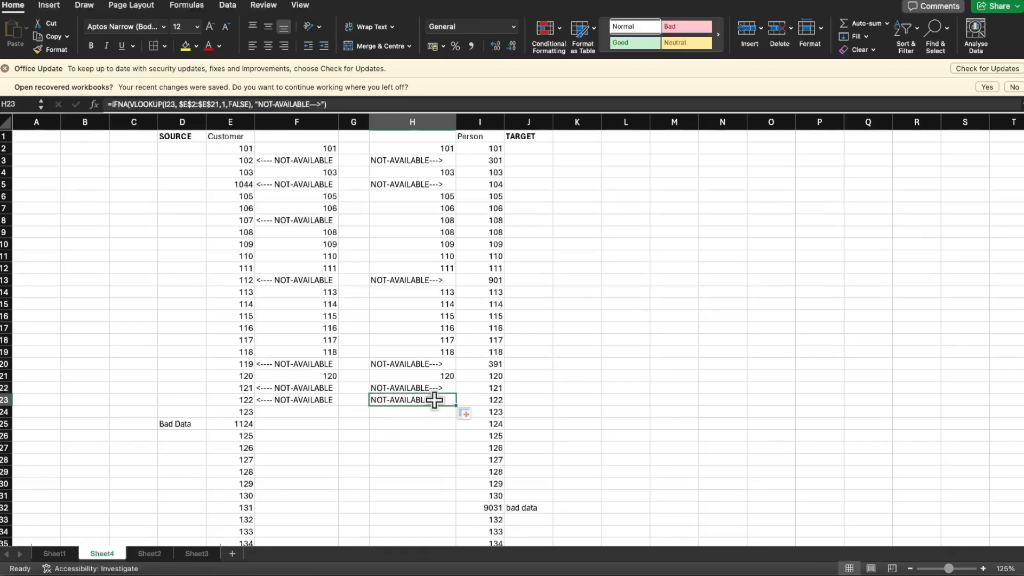
# Clear the copied lookup formula from F23
pyautogui.click(234, 400)
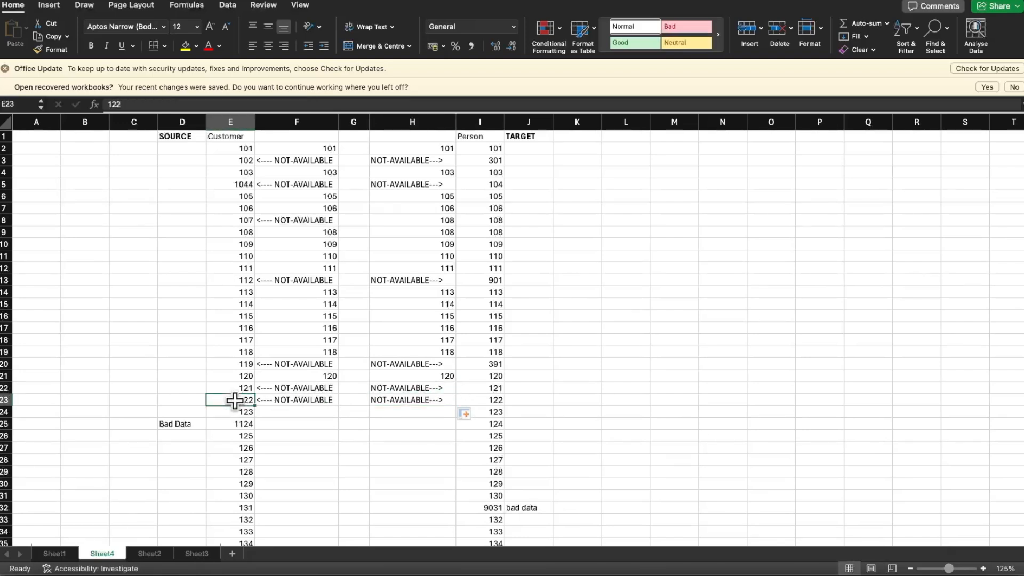
pyautogui.press('Right')
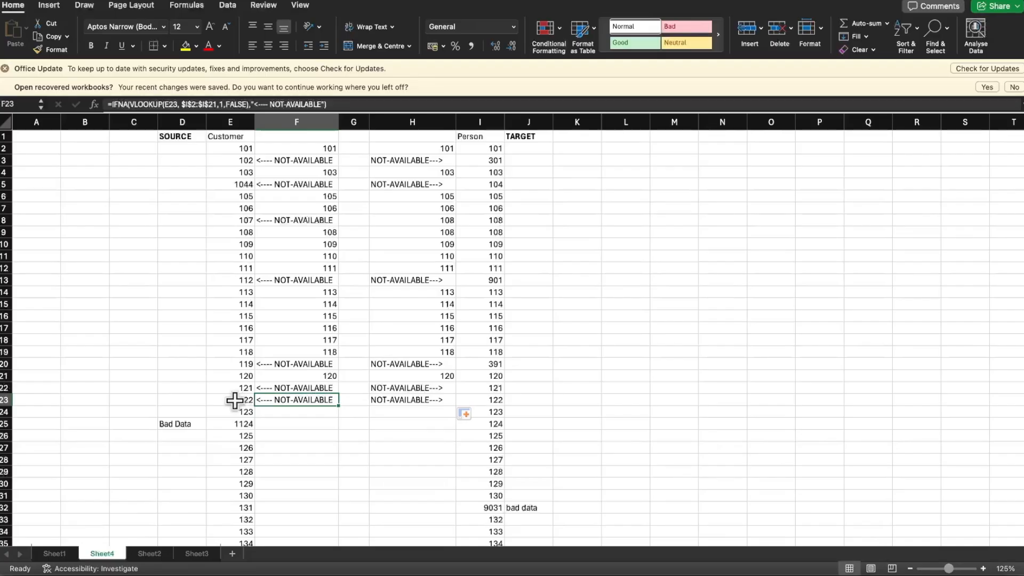
pyautogui.press('Delete')
# Extend the VLOOKUP range in F2's formula to $I$2:$I$100 so that it covers the whole Person list
pyautogui.click(246, 151)
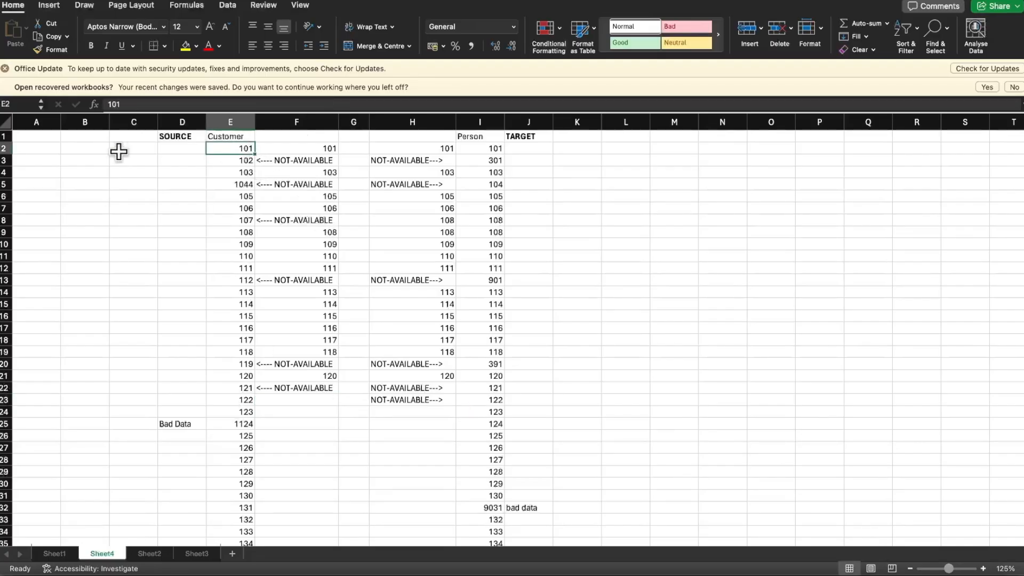
pyautogui.moveTo(17, 149); pyautogui.dragTo(92, 148)
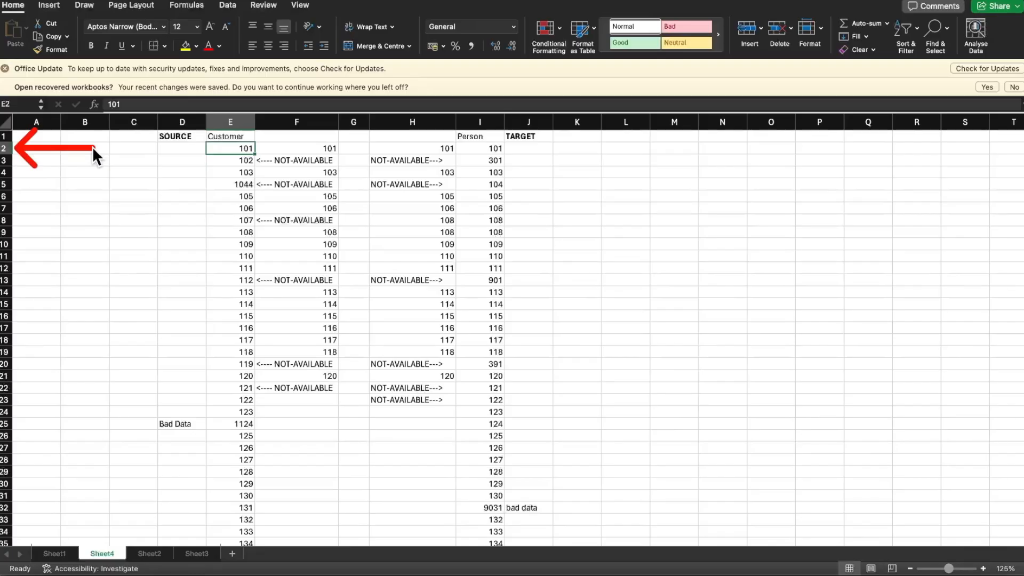
pyautogui.scroll(-10, 131, 316)
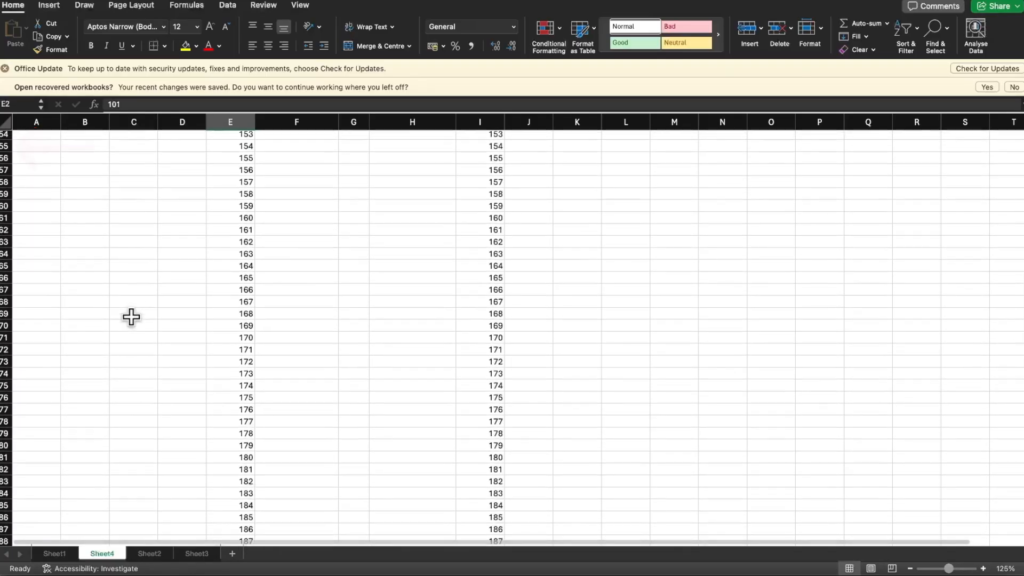
pyautogui.scroll(-5, 130, 316)
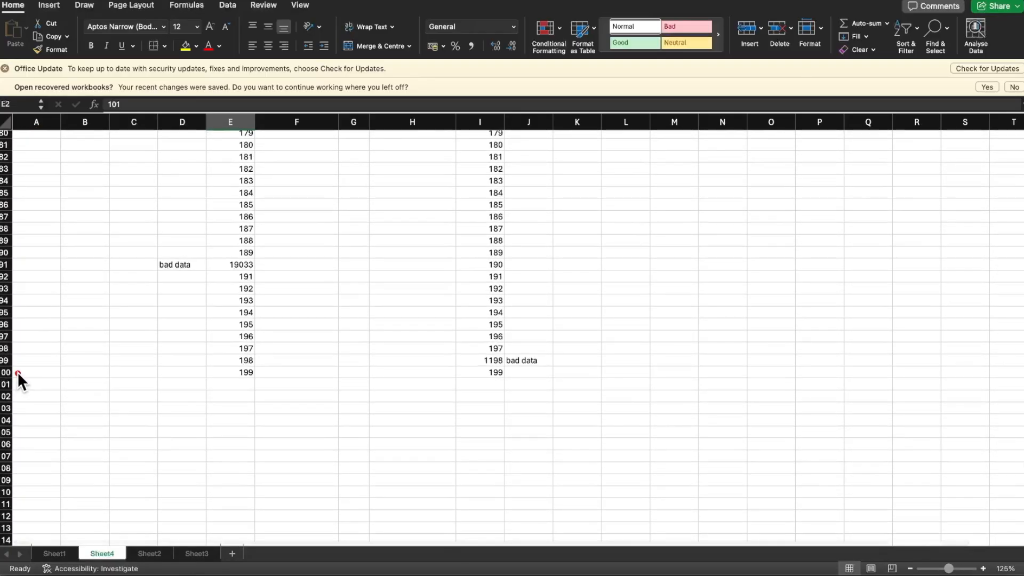
pyautogui.scroll(20, 329, 302)
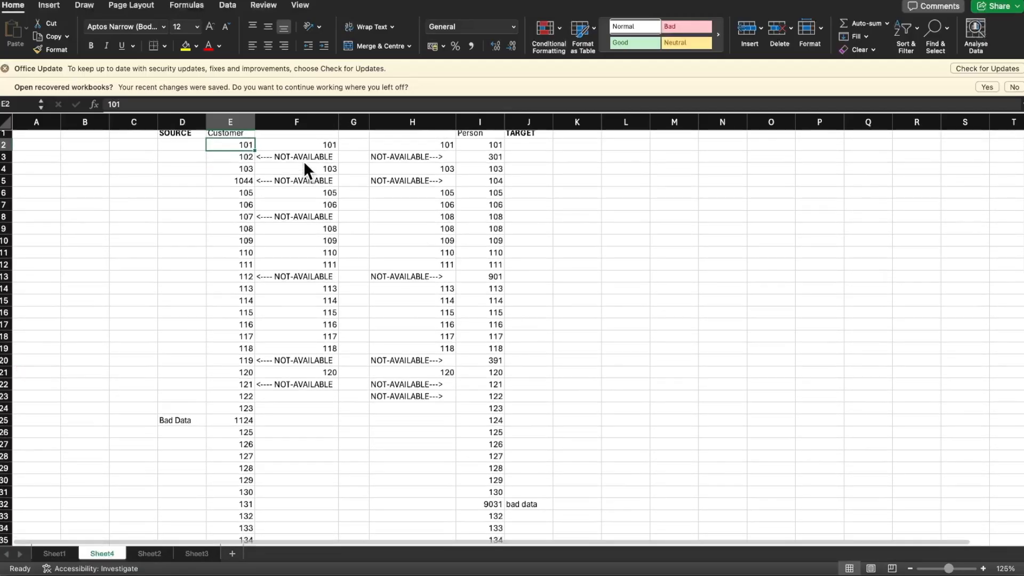
pyautogui.click(299, 141)
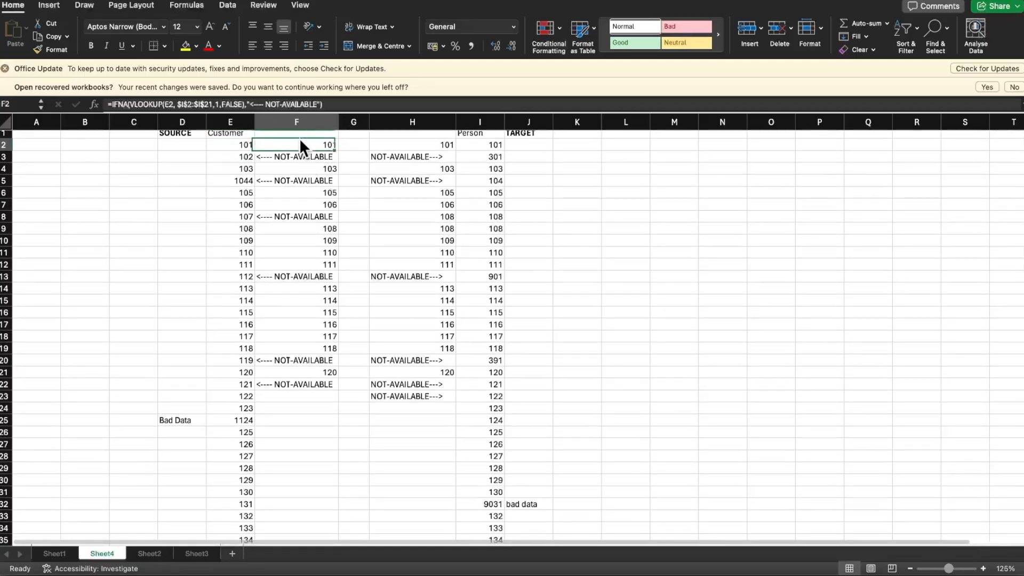
pyautogui.click(213, 105)
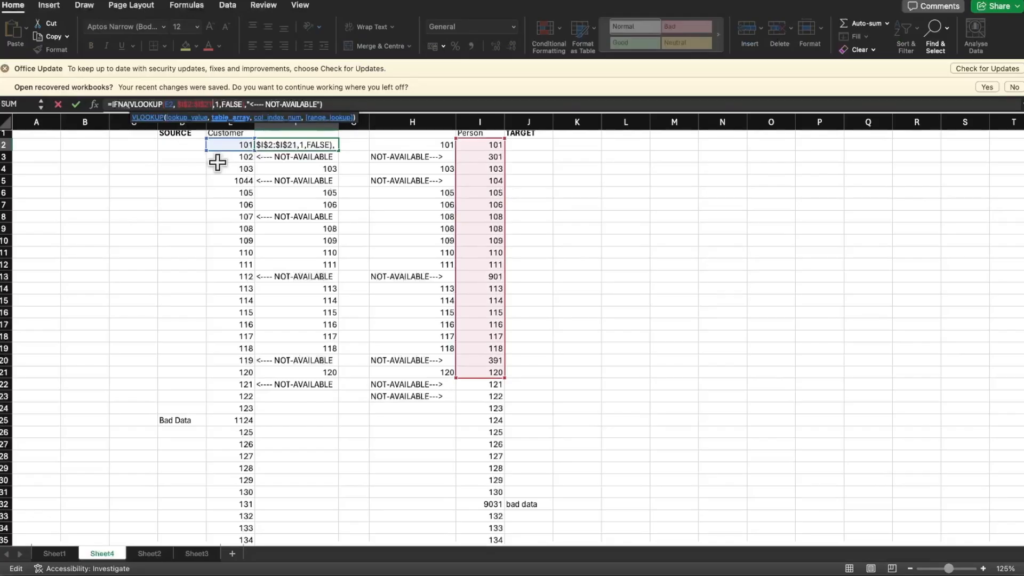
pyautogui.press('BackSpace')
pyautogui.press('BackSpace')
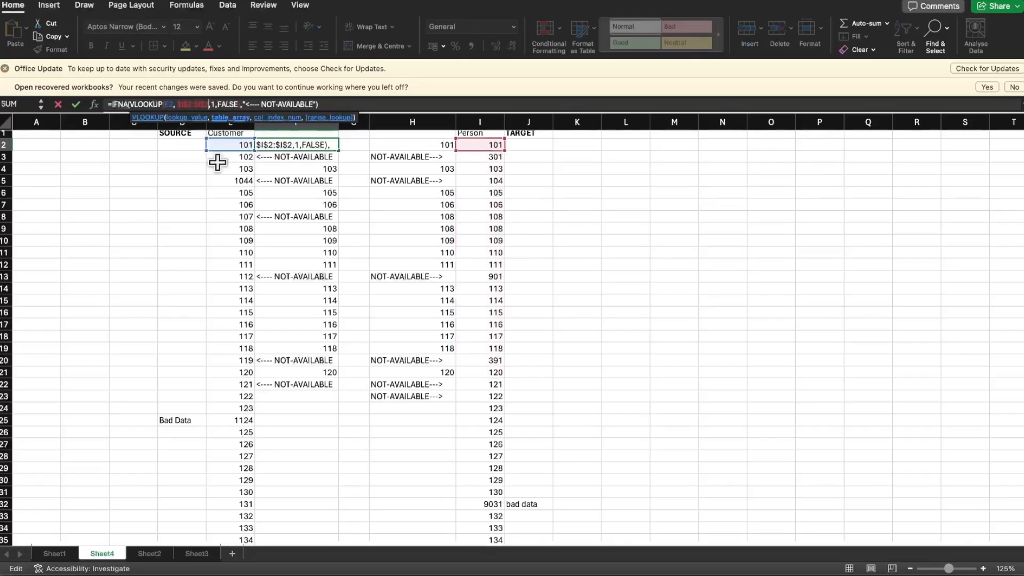
pyautogui.write('100')
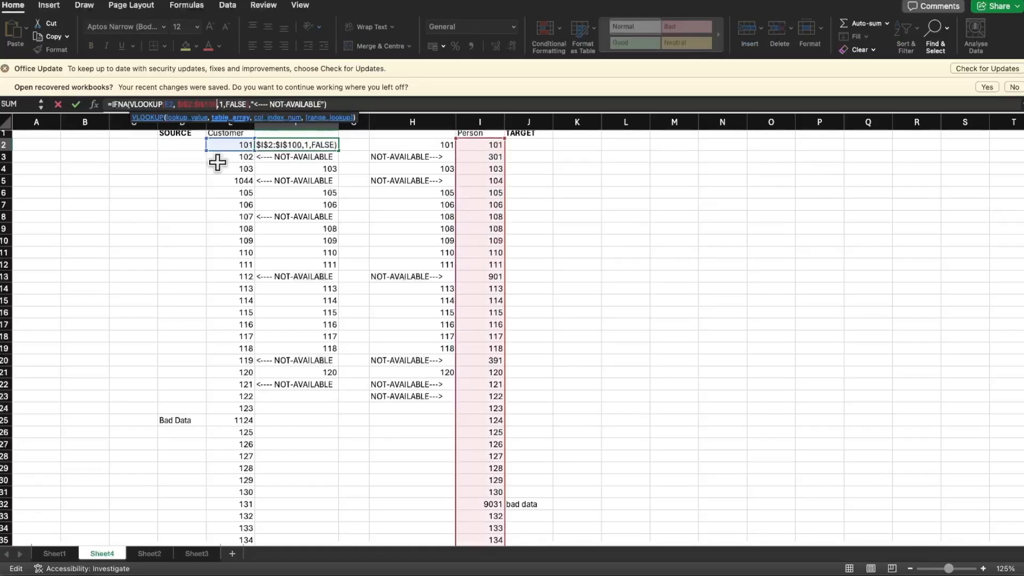
pyautogui.press('Return')
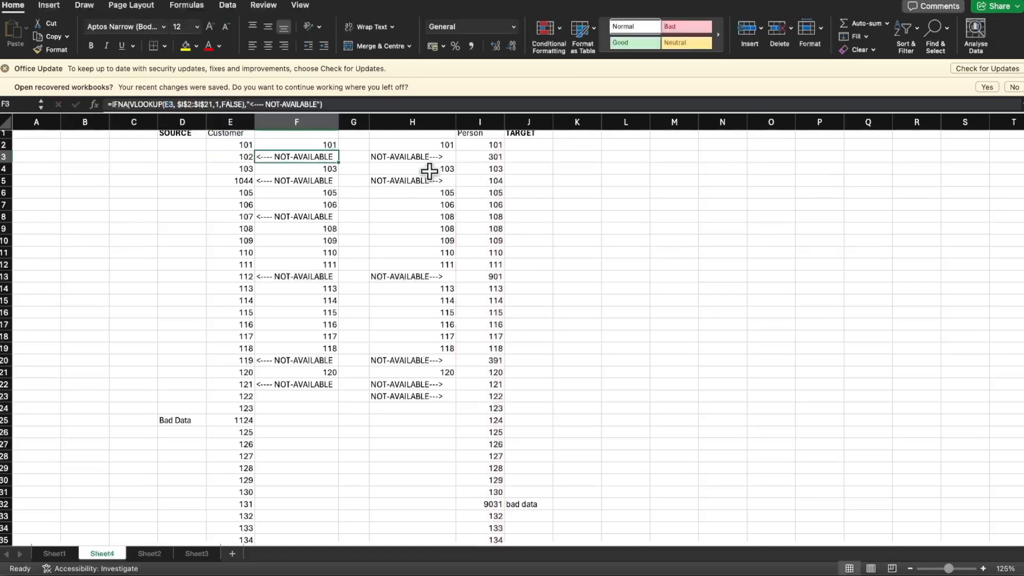
# Extend the VLOOKUP range in H2's reverse lookup formula to $E$2:$E$100 so that it covers the whole Customer list
pyautogui.click(432, 143)
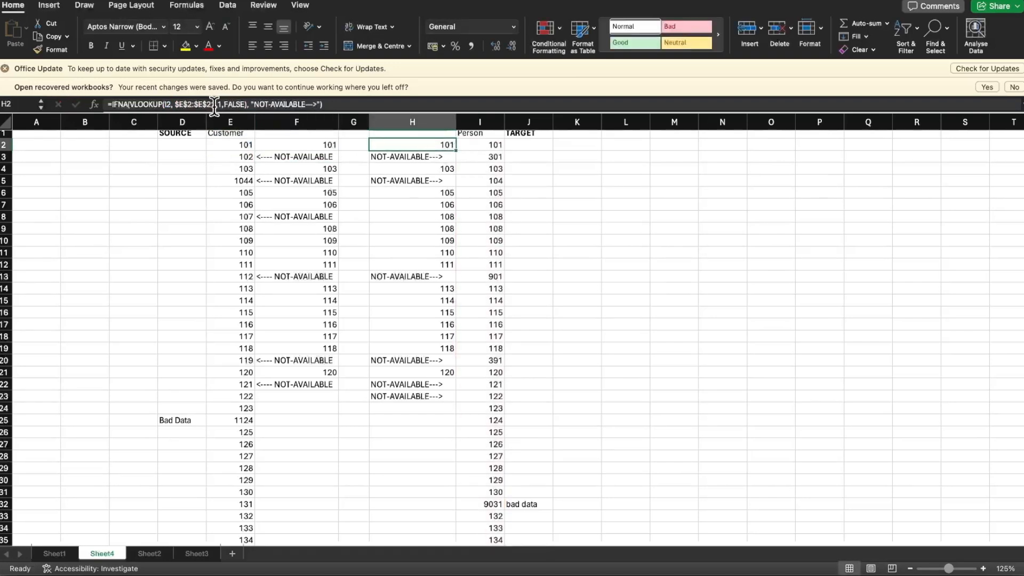
pyautogui.doubleClick(213, 105)
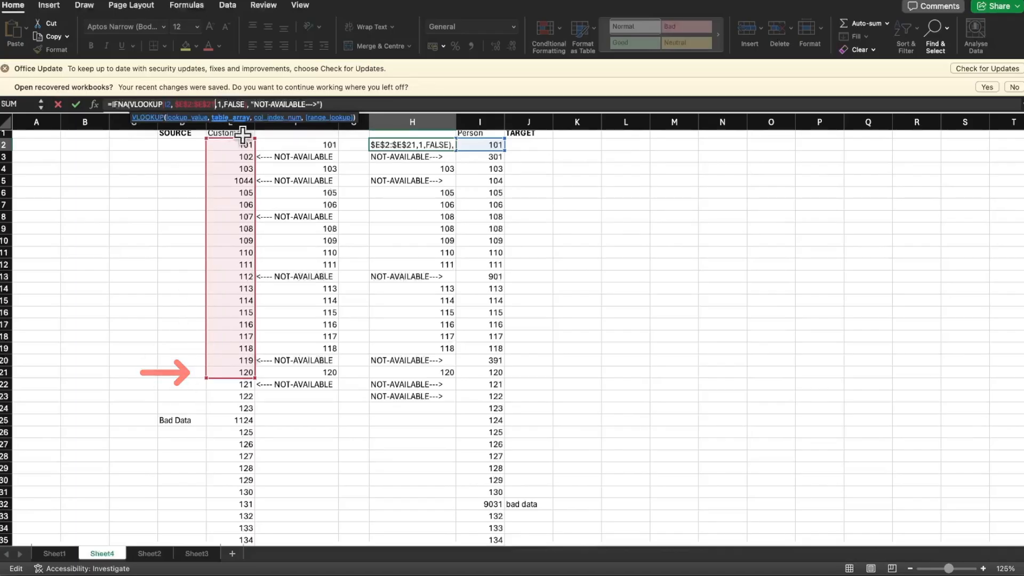
pyautogui.press('BackSpace')
pyautogui.press('BackSpace')
pyautogui.write('100')
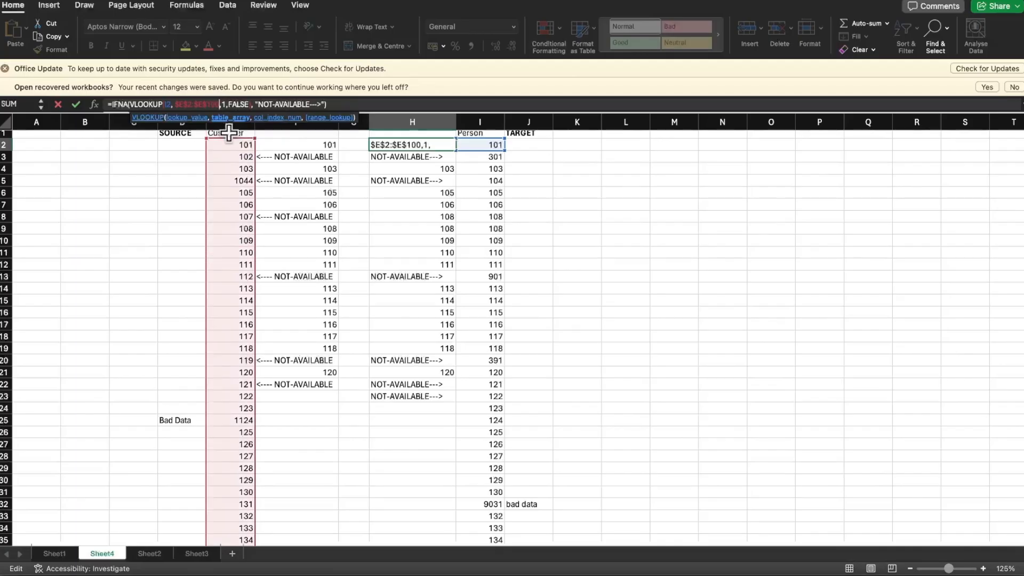
pyautogui.press('Return')
# Fill the corrected lookup formula from F2 down column F to row 100
pyautogui.click(305, 148)
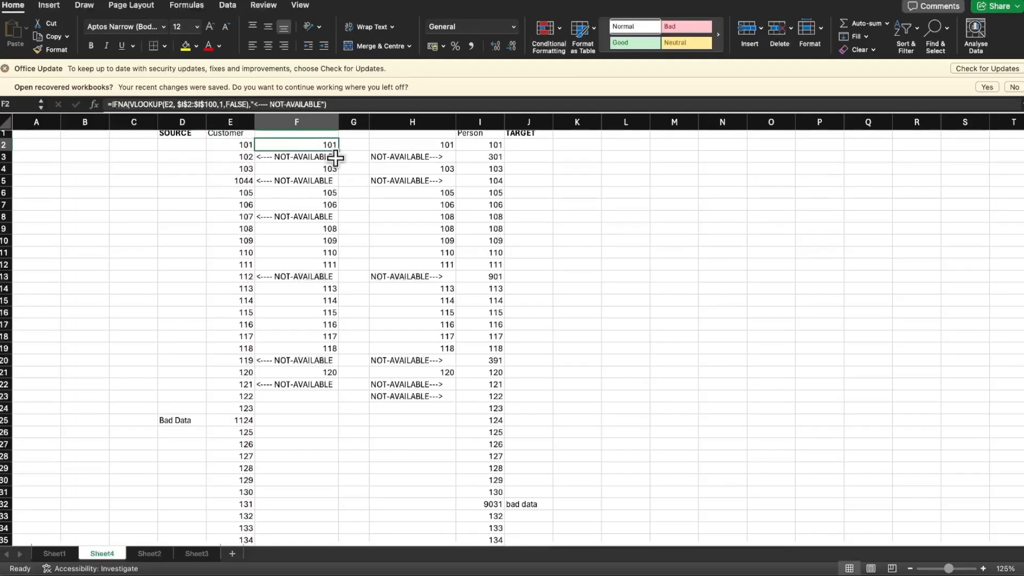
pyautogui.moveTo(338, 150); pyautogui.dragTo(329, 524)
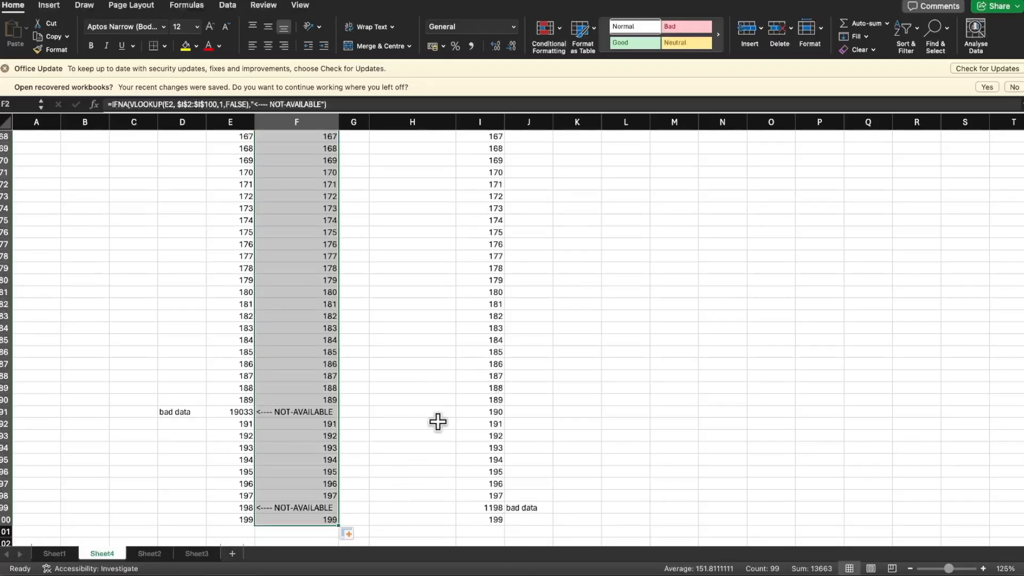
pyautogui.scroll(20, 469, 345)
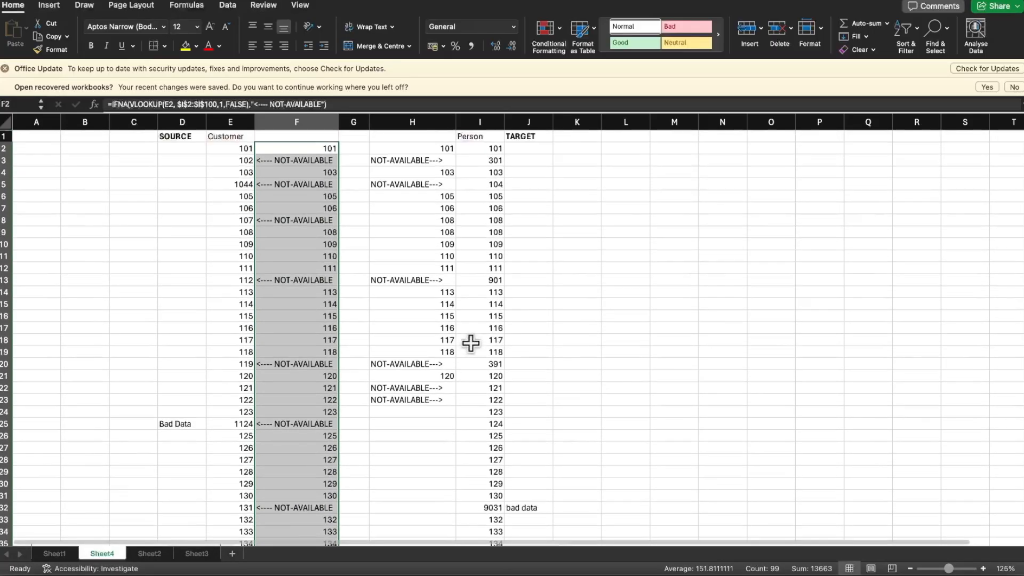
# Fill the corrected reverse lookup formula from H2 down column H to row 100 and review the filled rows
pyautogui.click(445, 149)
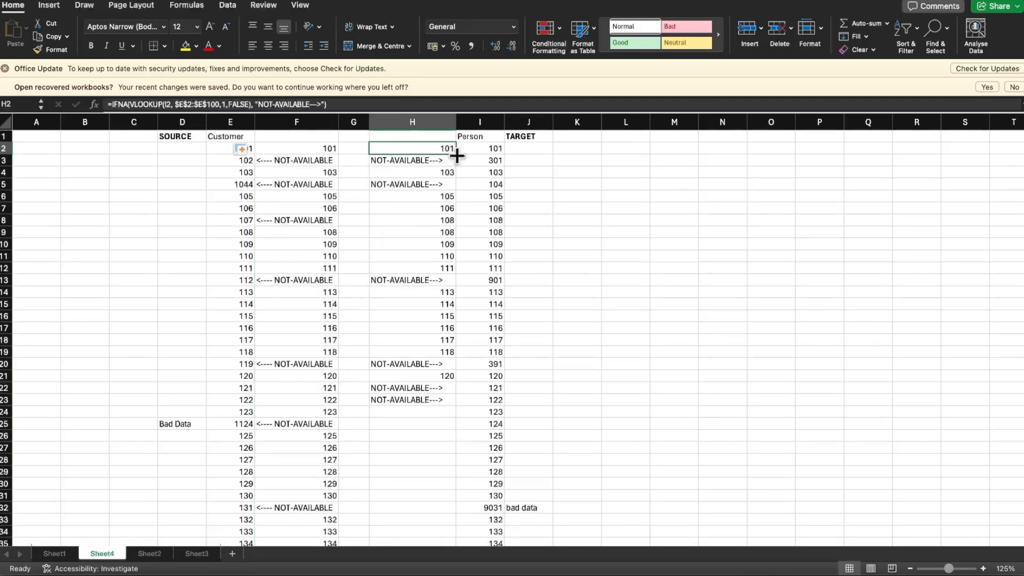
pyautogui.moveTo(457, 155); pyautogui.dragTo(456, 404)
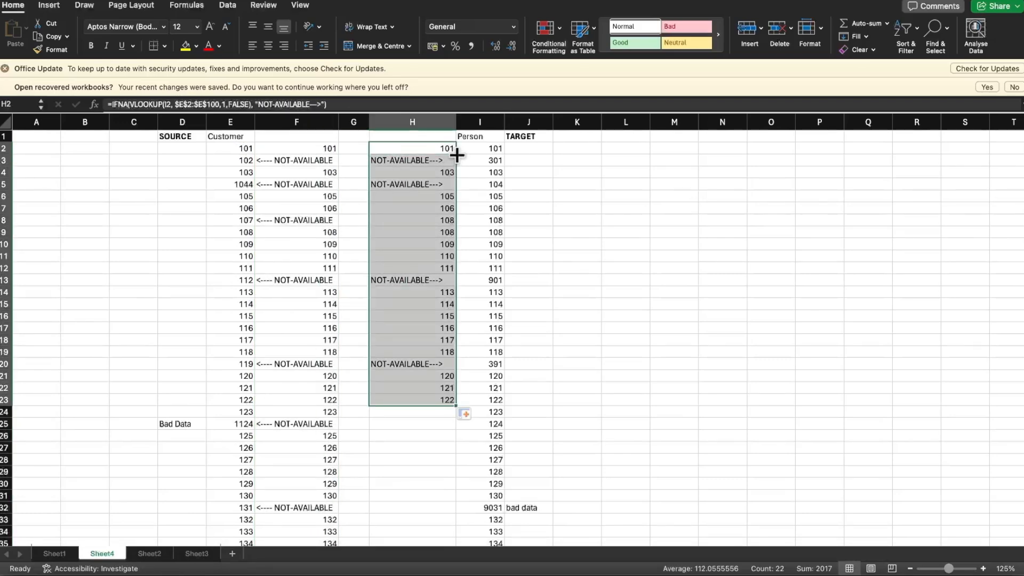
pyautogui.doubleClick(456, 405)
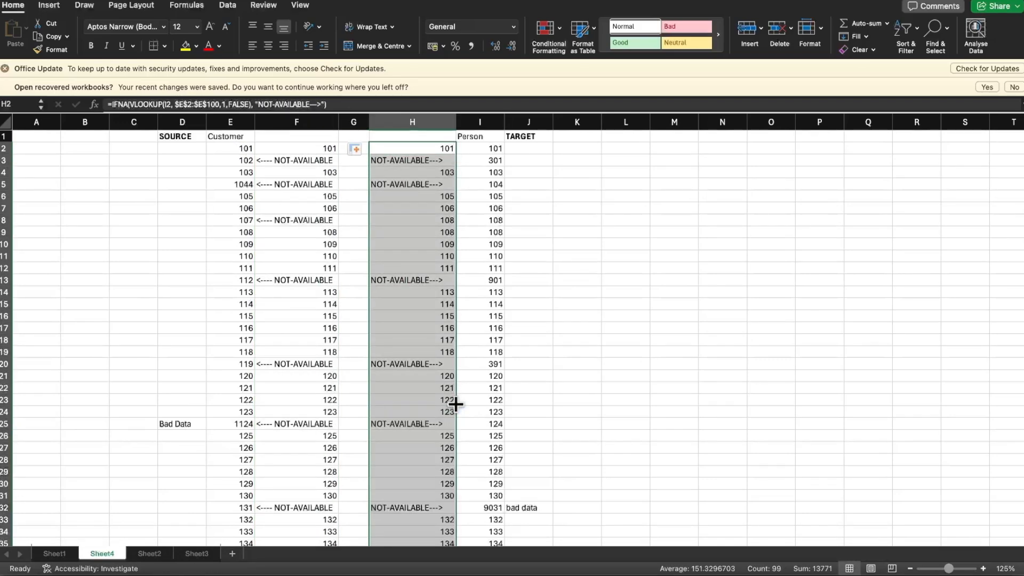
pyautogui.scroll(-20, 455, 403)
pyautogui.scroll(-1, 456, 403)
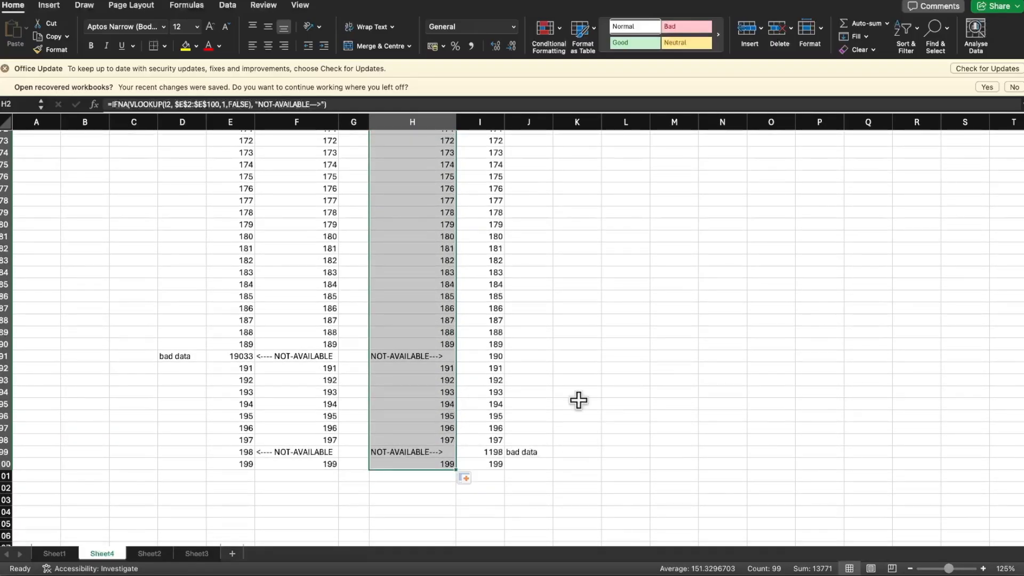
pyautogui.scroll(4, 579, 401)
pyautogui.scroll(15, 553, 395)
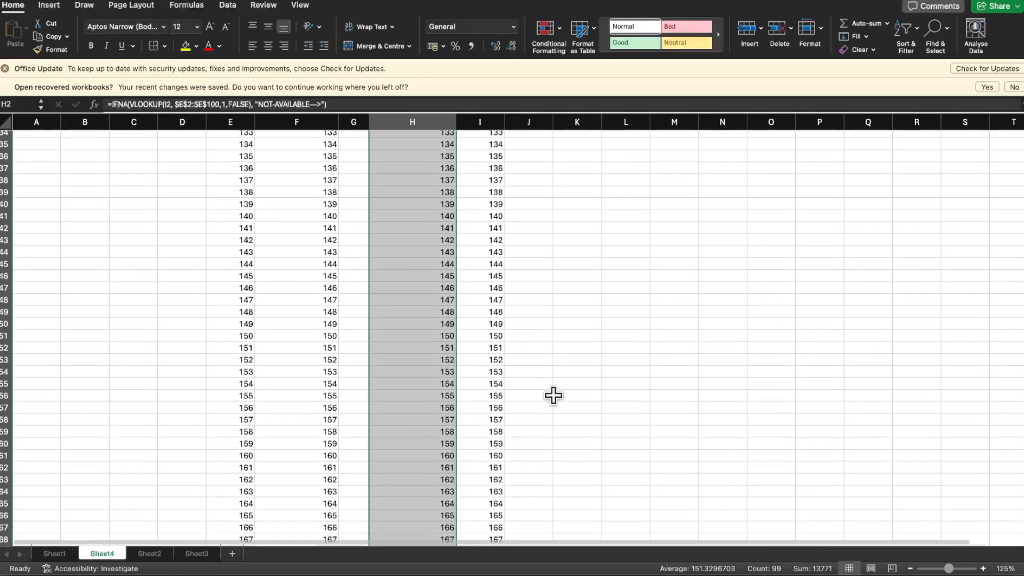
pyautogui.scroll(-3, 553, 395)
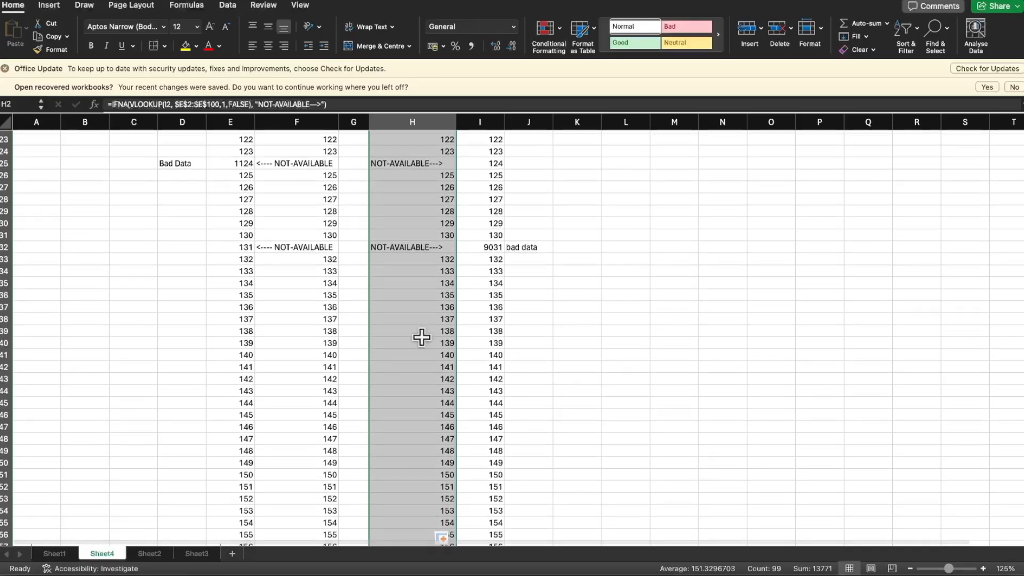
# Change the Person id in I42 to 1411 as another mismatch
pyautogui.click(228, 247)
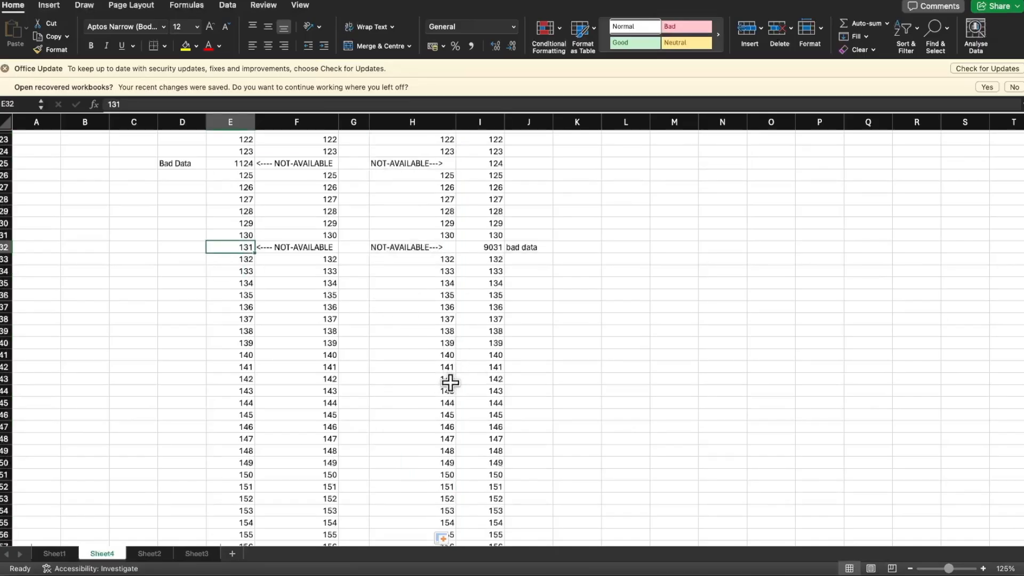
pyautogui.click(494, 367)
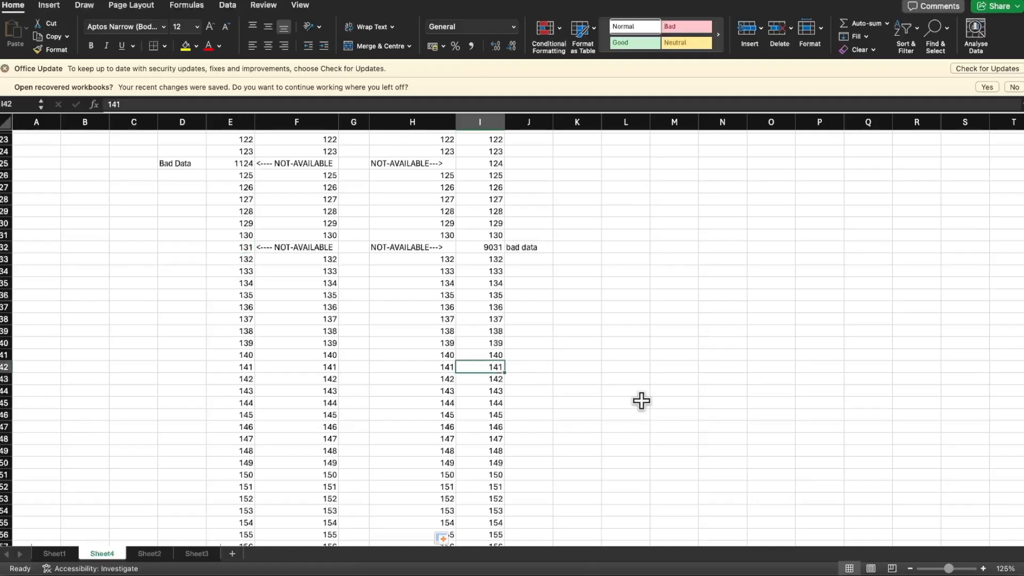
pyautogui.doubleClick(490, 369)
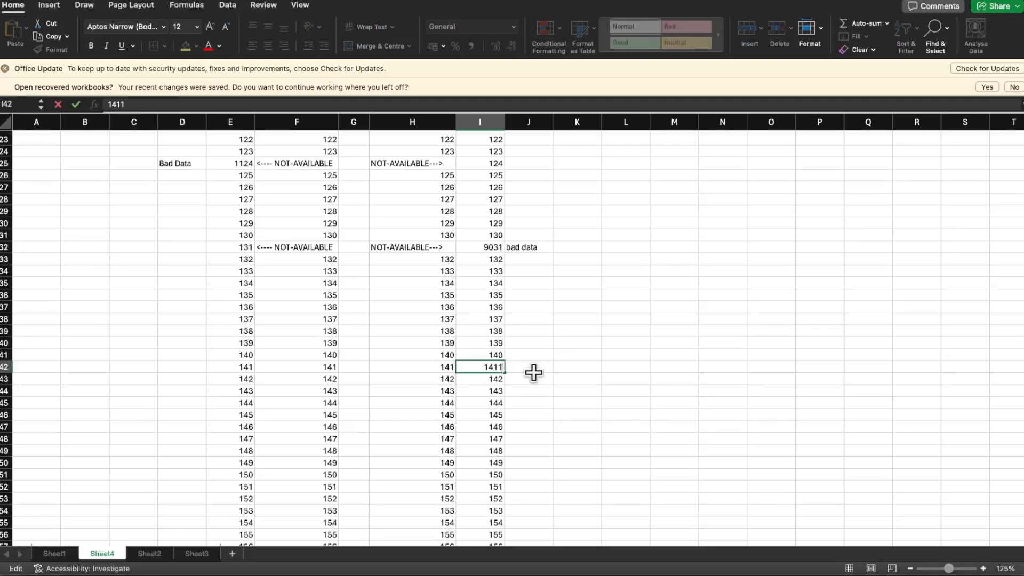
pyautogui.write('1')
pyautogui.press('Return')
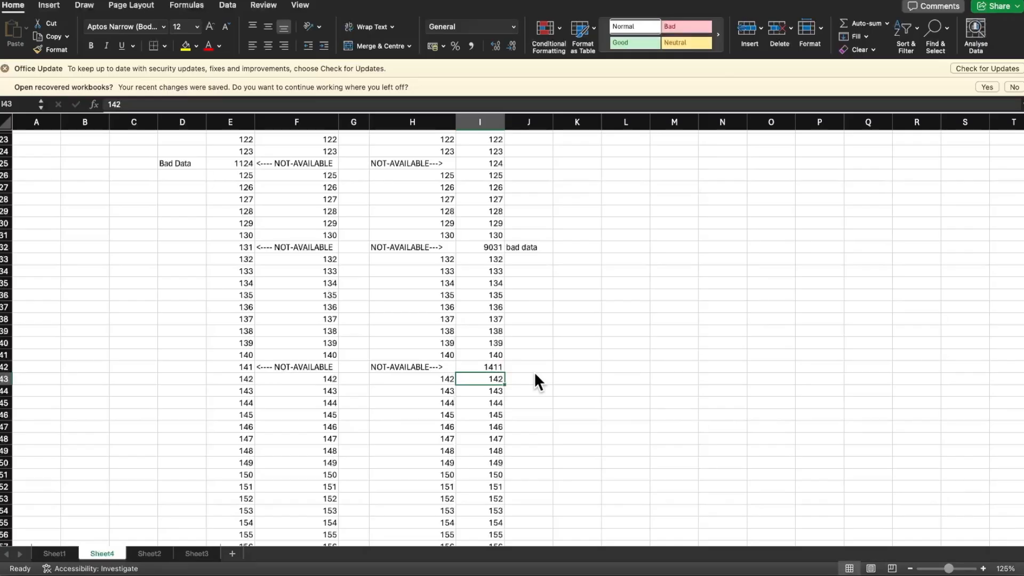
# Set the Person id in I41 to 141 so that it is one row off its matching Customer id
pyautogui.press('Up')
pyautogui.press('Up')
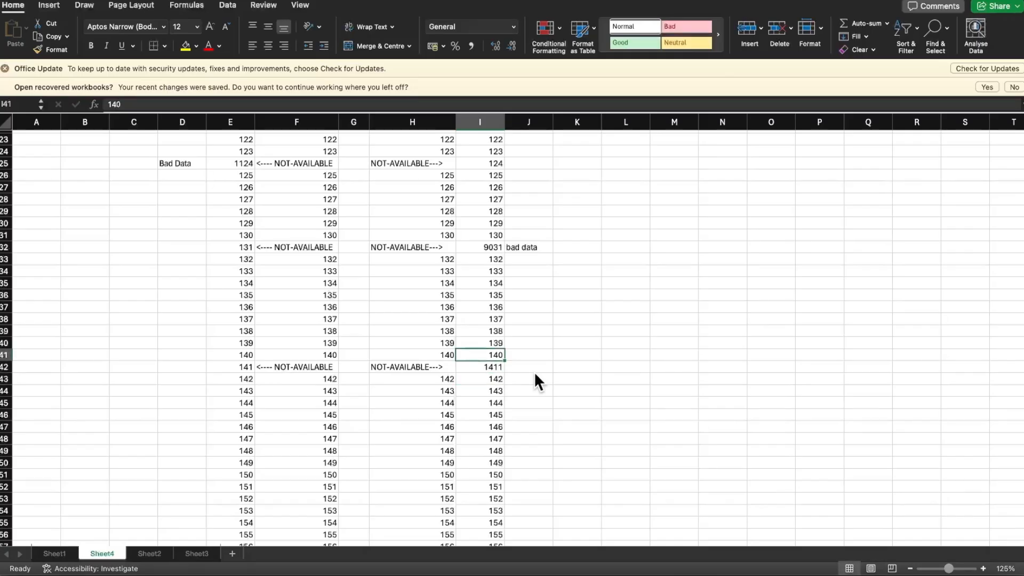
pyautogui.write('141')
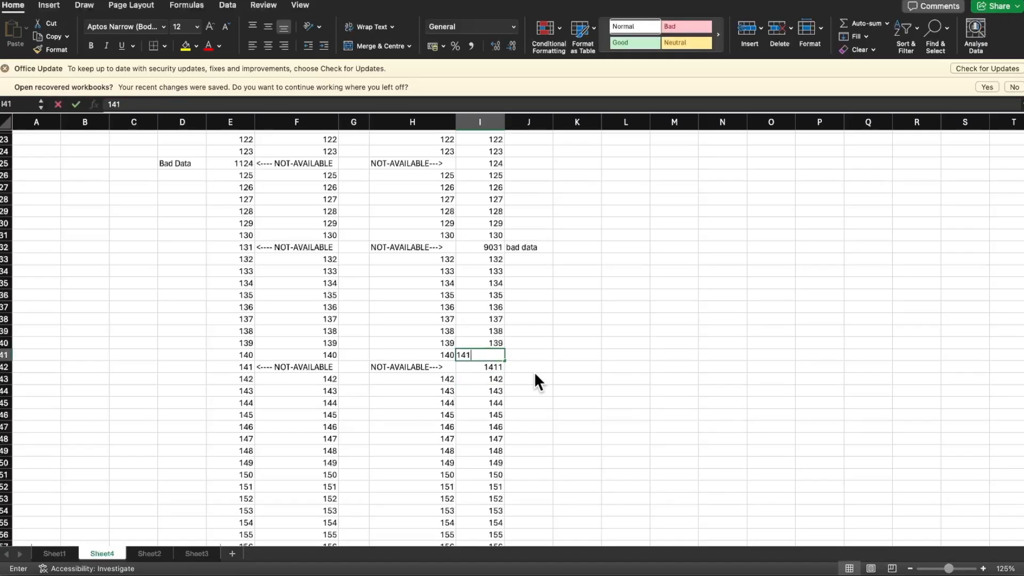
pyautogui.press('Return')
# Examine the lookup results in rows 41 and 42 in both directions, comparing the Customer and Person ids
pyautogui.press('Left')
pyautogui.press('Left')
pyautogui.press('Left')
pyautogui.press('Left')
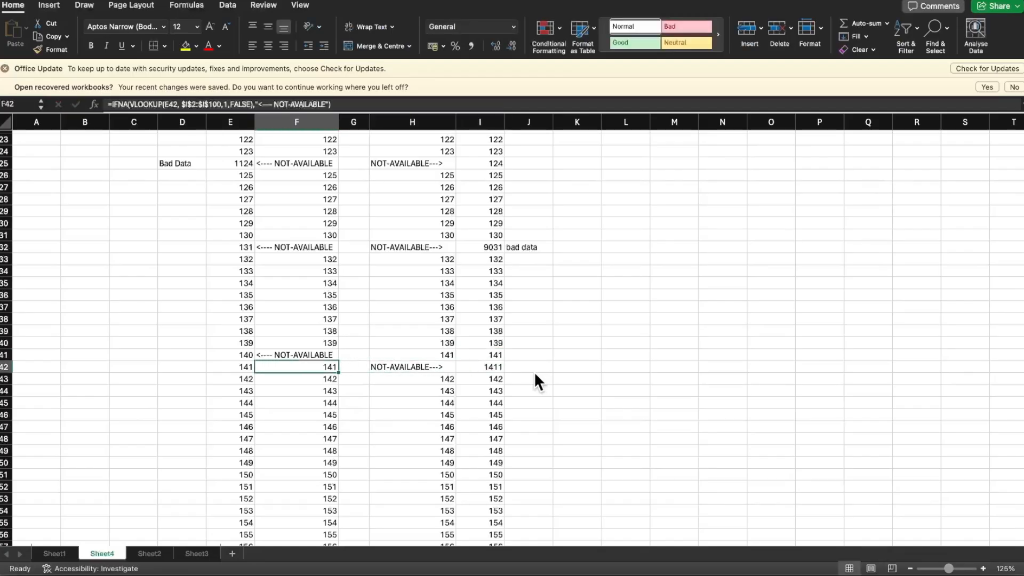
pyautogui.press('Up')
pyautogui.press('Right')
pyautogui.press('Right')
pyautogui.press('Right')
pyautogui.press('Right')
pyautogui.press('Left')
pyautogui.press('Left')
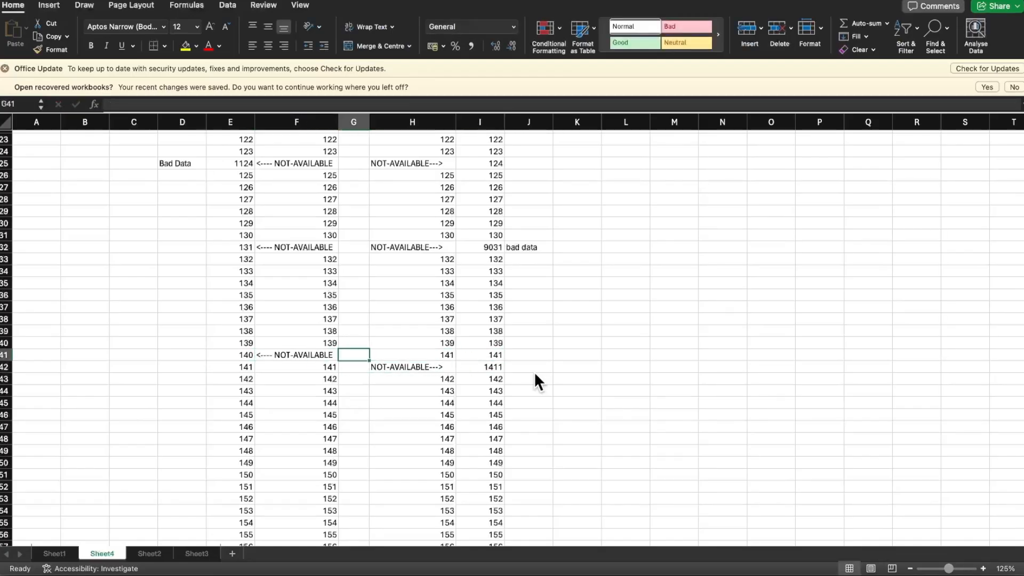
pyautogui.press('Right')
pyautogui.press('Right')
pyautogui.press('Left')
pyautogui.press('Left')
pyautogui.press('Left')
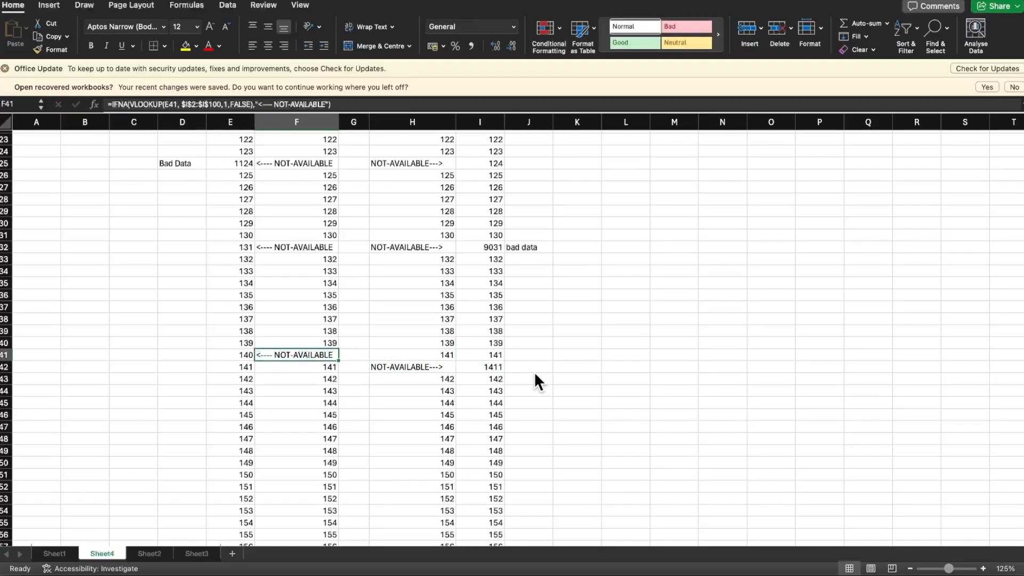
pyautogui.press('Right')
pyautogui.press('Right')
pyautogui.press('Right')
pyautogui.press('Right')
pyautogui.press('Left')
pyautogui.press('Down')
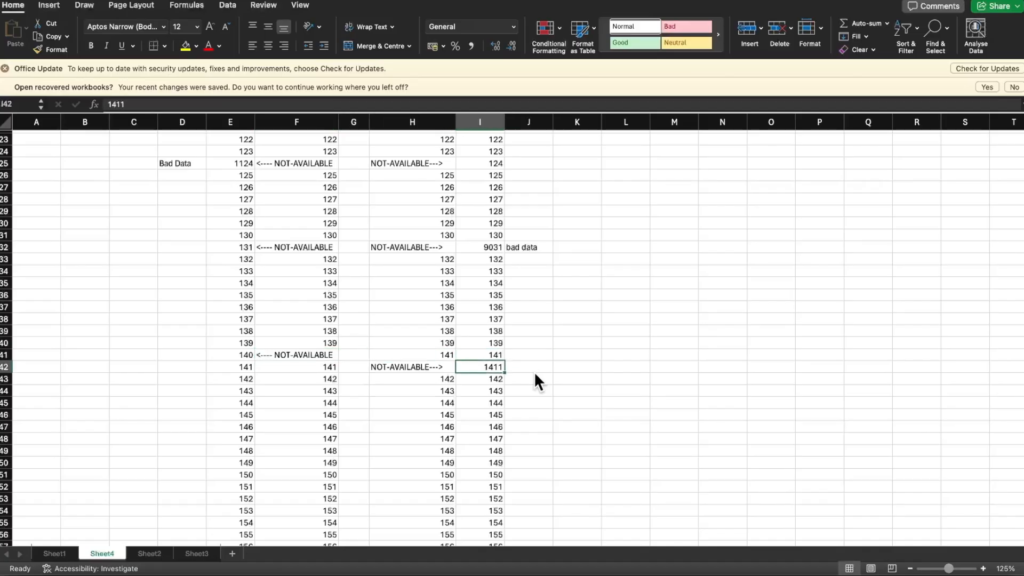
pyautogui.press('Up')
pyautogui.press('Left')
pyautogui.press('Left')
pyautogui.press('Left')
pyautogui.press('Down')
pyautogui.press('Left')
pyautogui.press('Right')
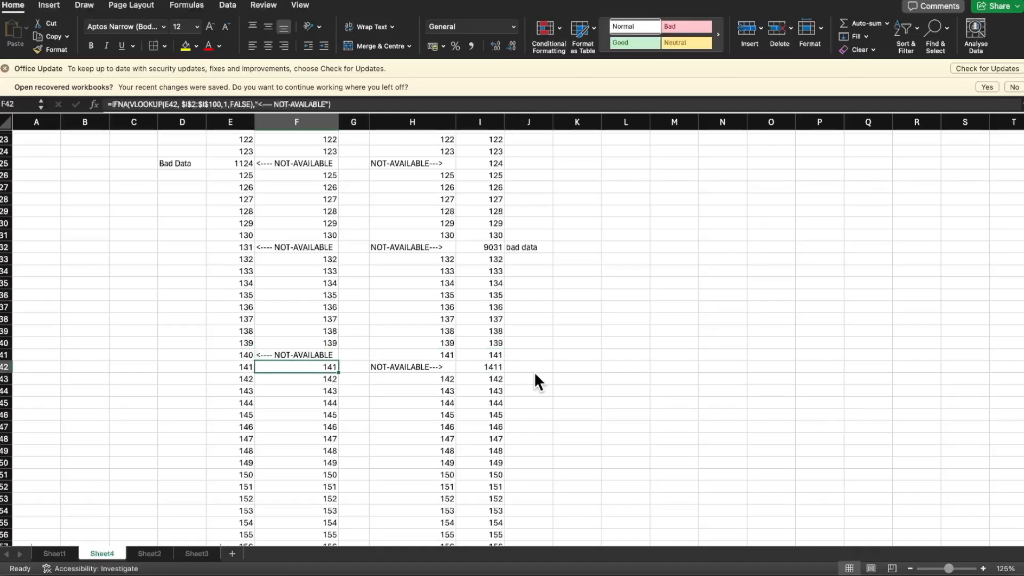
pyautogui.press('Up')
pyautogui.press('Left')
pyautogui.press('Right')
pyautogui.press('Right')
pyautogui.press('Right')
pyautogui.press('Down')
pyautogui.press('Up')
pyautogui.press('Up')
pyautogui.press('Up')
pyautogui.press('Up')
pyautogui.press('Up')
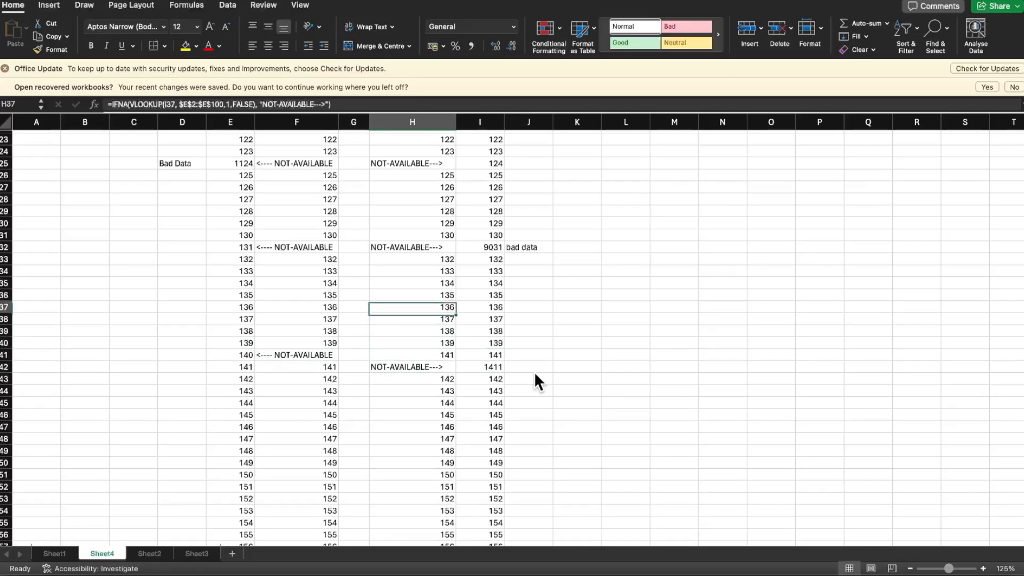
pyautogui.press('Right')
pyautogui.press('Up')
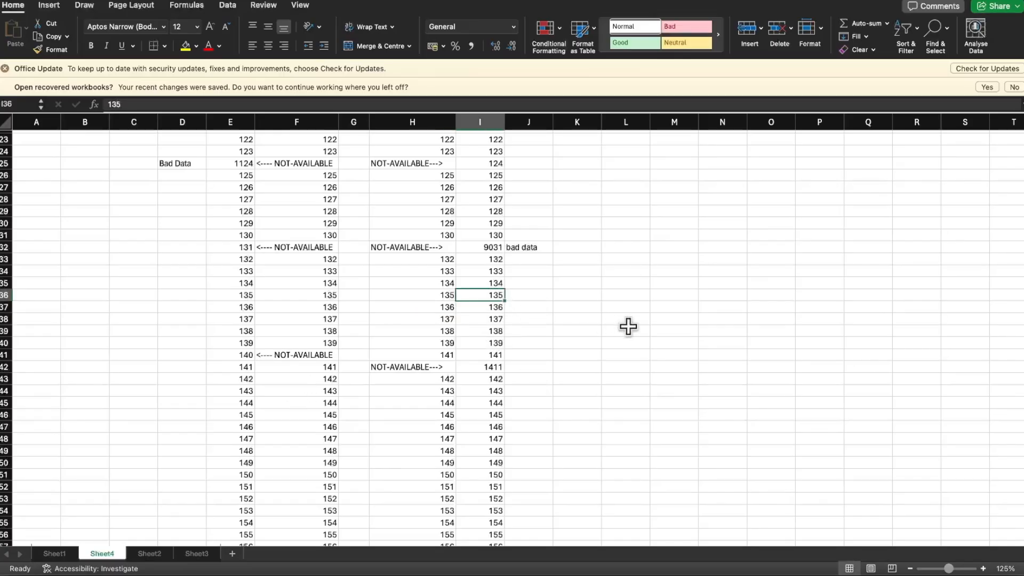
# Set the Person id in I36 to 142 so that it duplicates the id in row 43
pyautogui.write('14')
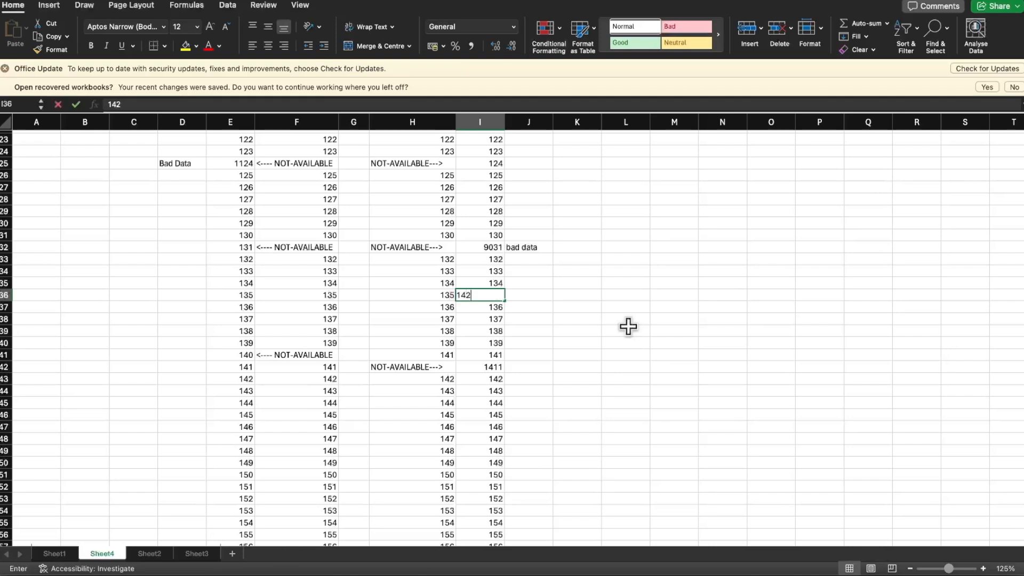
pyautogui.write('2')
pyautogui.press('Return')
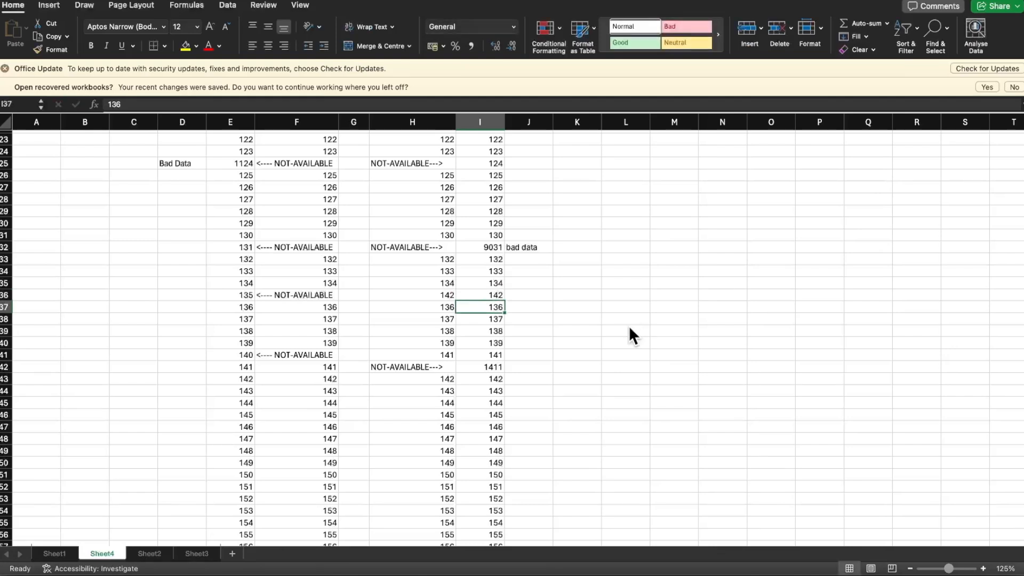
pyautogui.click(493, 293)
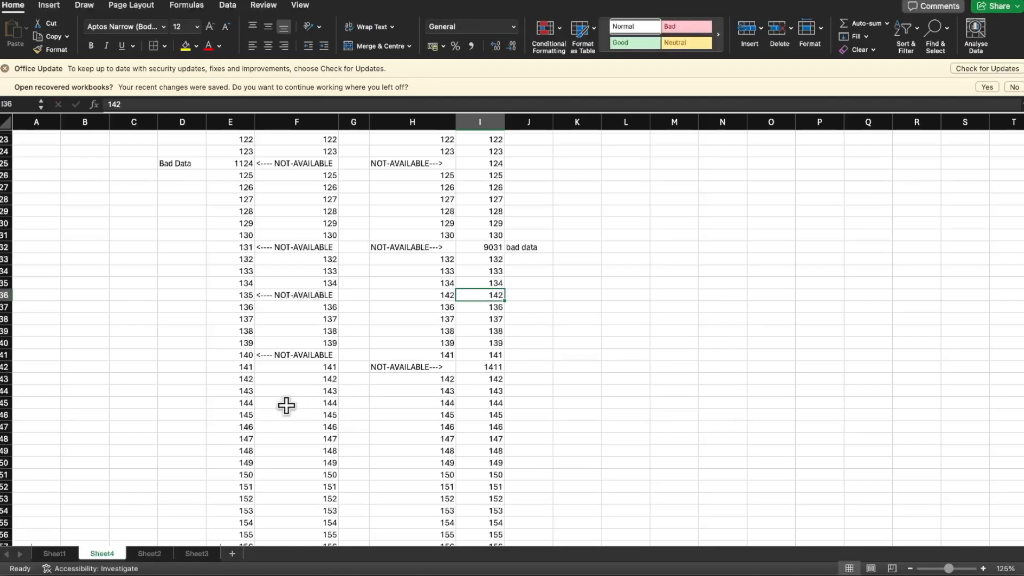
# Compare the lookup results for id 142 in rows 36 and 43, and undo the id change in I36
pyautogui.moveTo(258, 377); pyautogui.dragTo(318, 380)
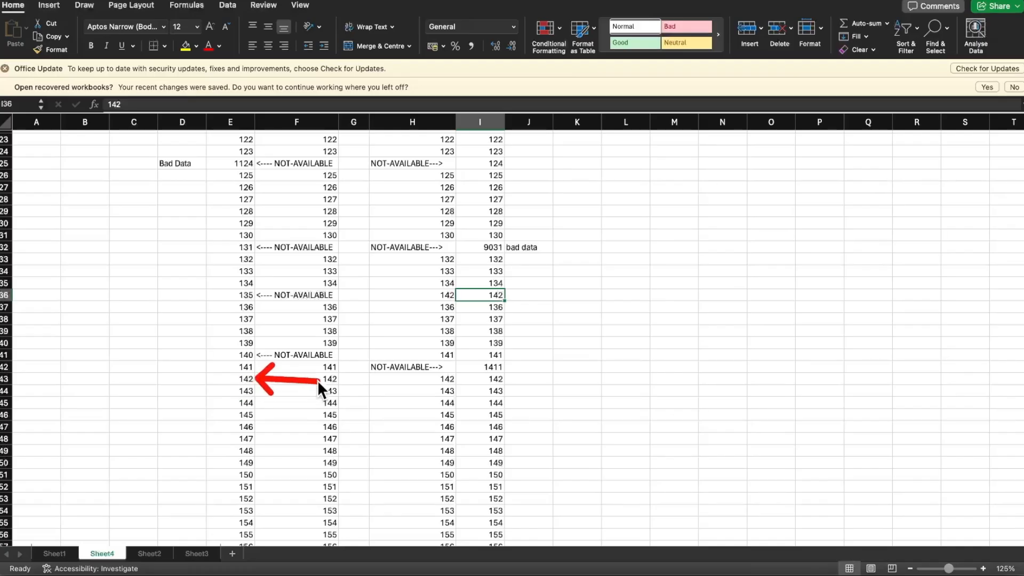
pyautogui.moveTo(509, 292); pyautogui.dragTo(571, 296)
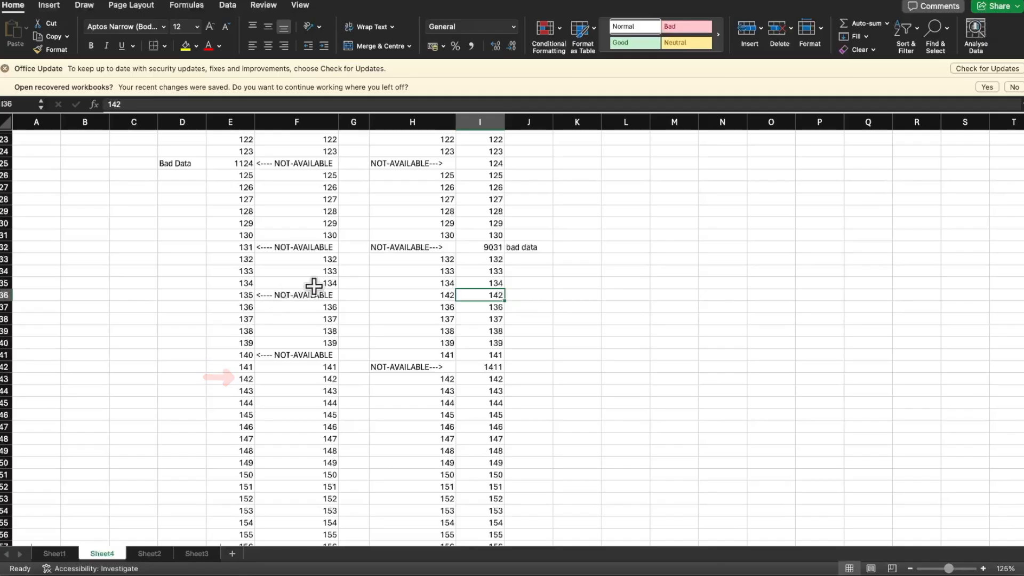
pyautogui.moveTo(233, 295); pyautogui.dragTo(158, 300)
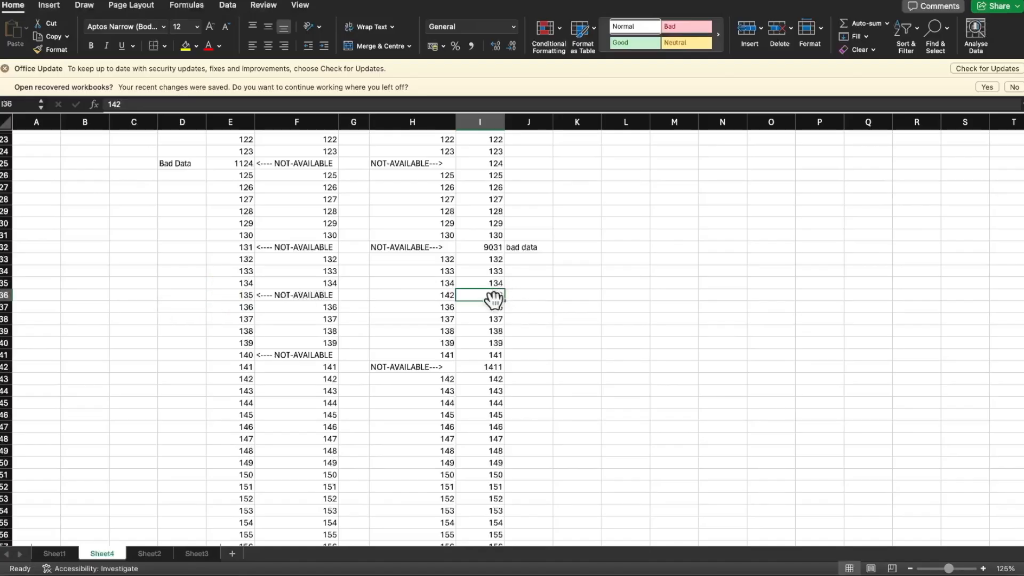
pyautogui.click(533, 294)
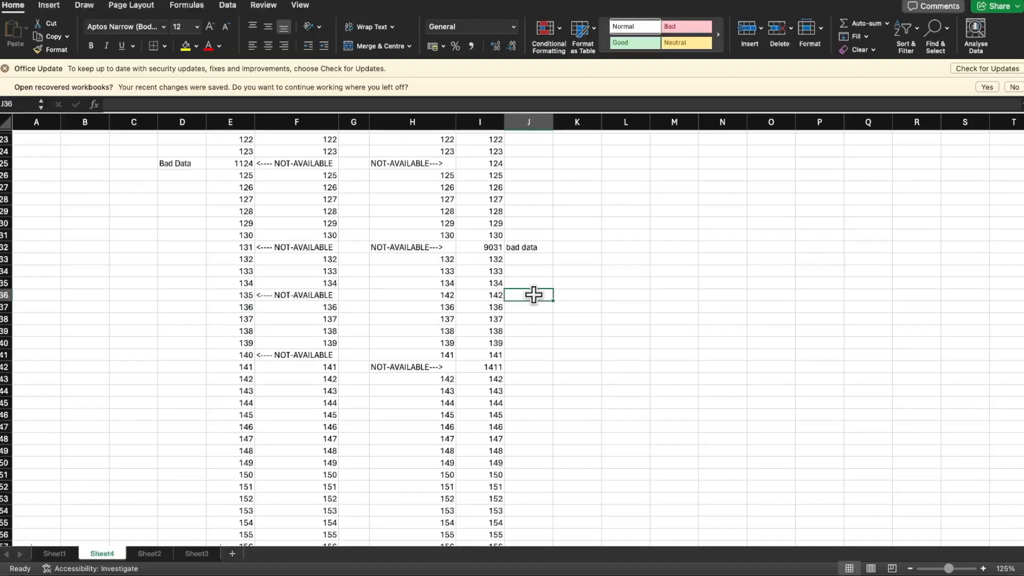
pyautogui.press('super+z')
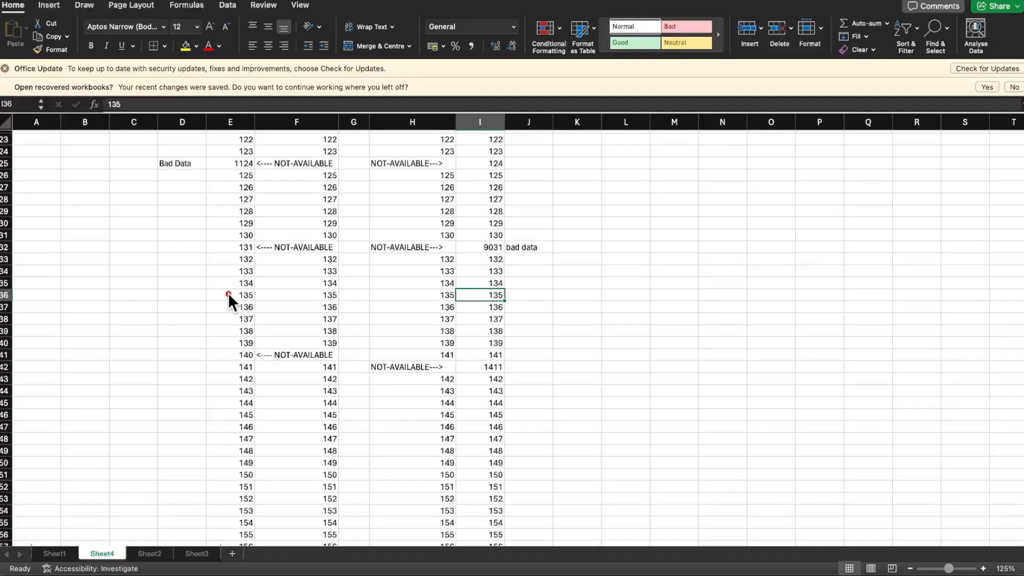
# Review the remaining lookup results down to row 100 and add a new worksheet after Sheet4
pyautogui.scroll(-10, 565, 325)
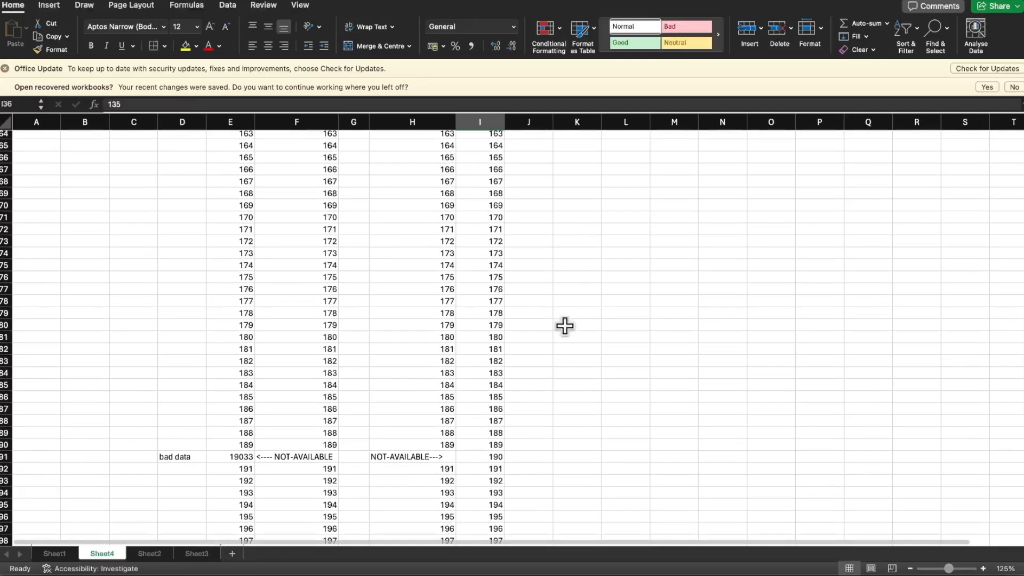
pyautogui.scroll(-2, 565, 325)
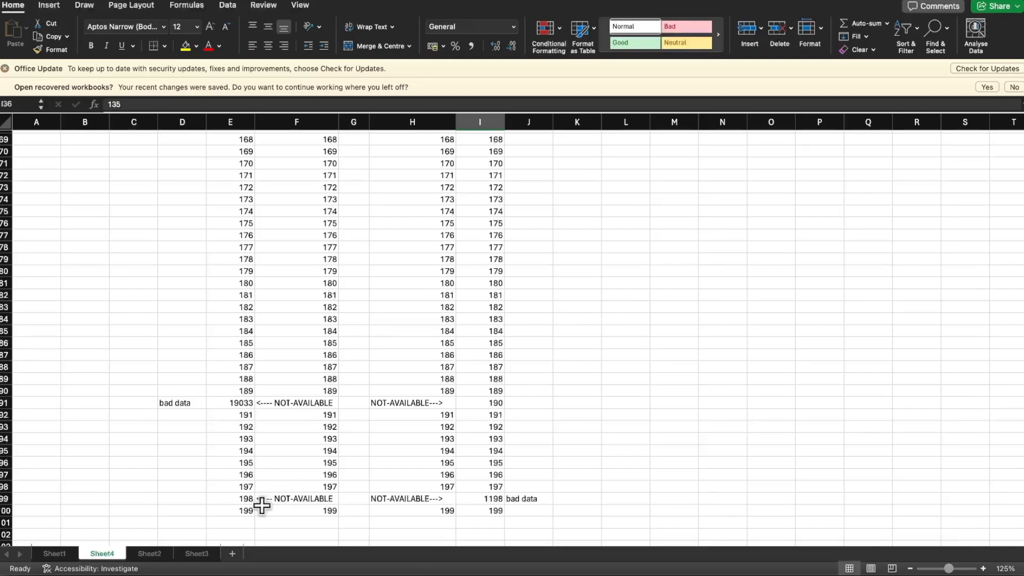
pyautogui.scroll(12, 319, 335)
pyautogui.scroll(-15, 319, 335)
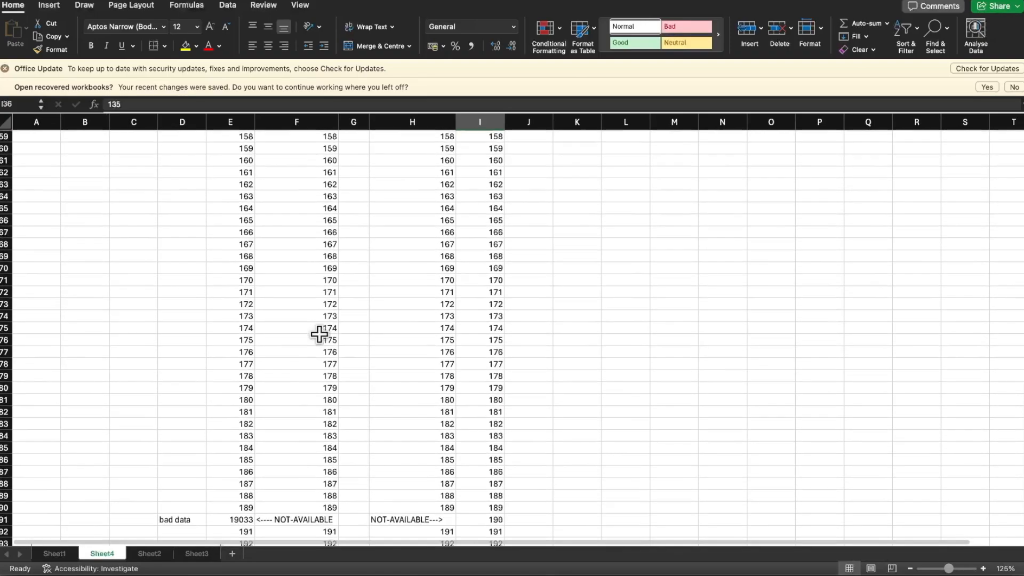
pyautogui.scroll(-2, 319, 334)
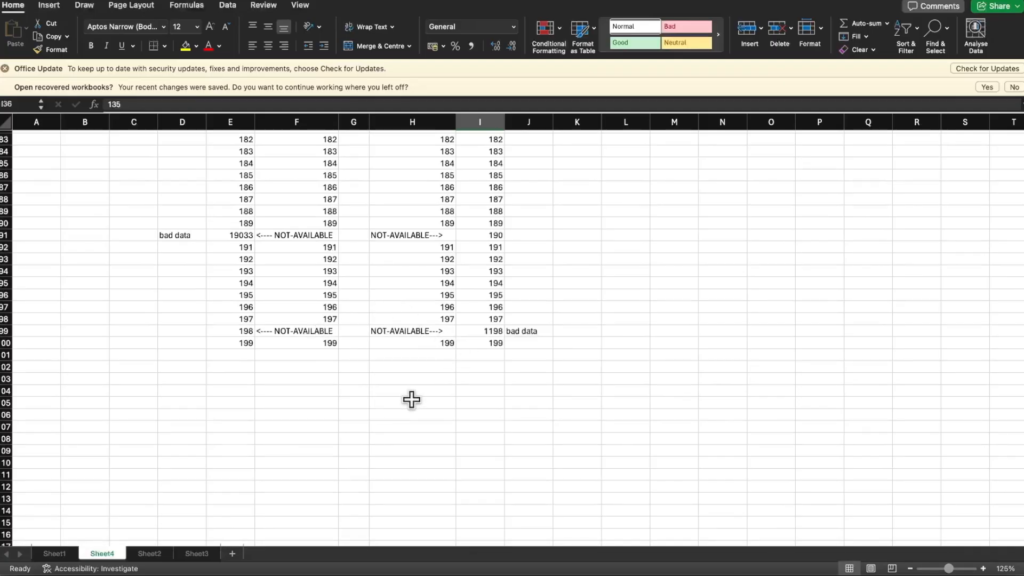
pyautogui.click(233, 553)
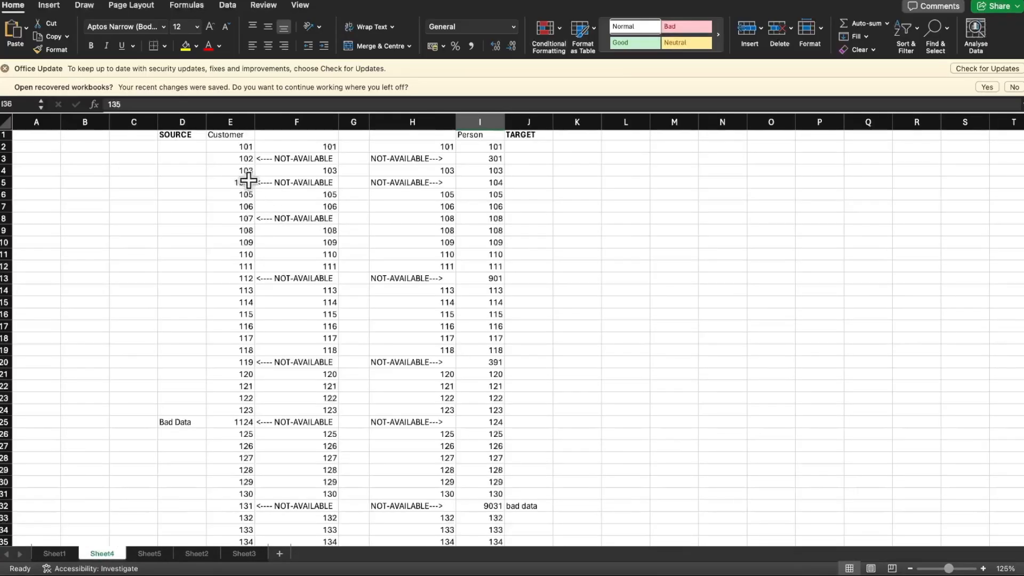
# On Sheet4, examine the first Customer and Person ids and the IFNA VLOOKUP formula in F2
pyautogui.click(234, 148)
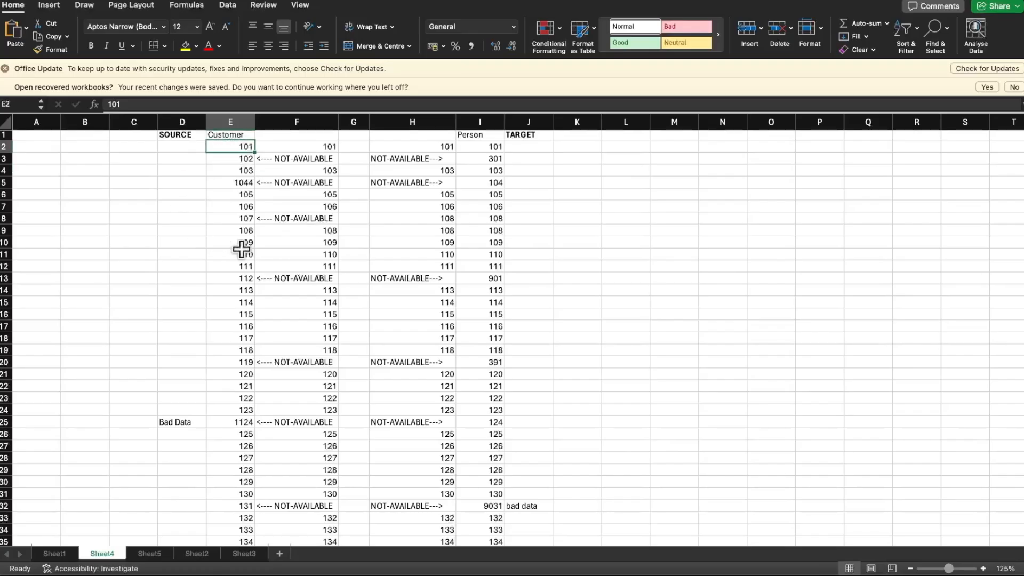
pyautogui.click(313, 122)
pyautogui.click(480, 122)
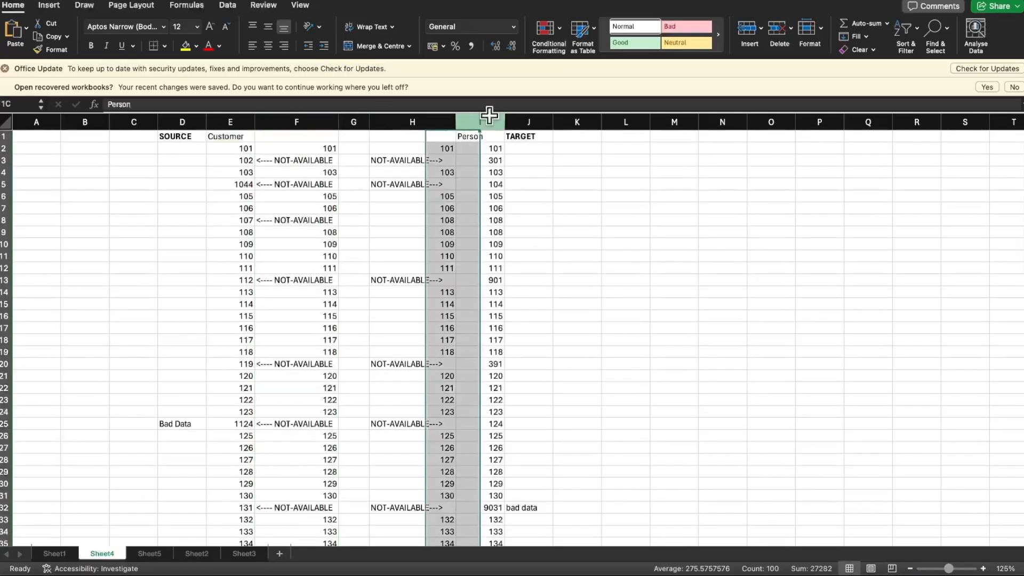
pyautogui.click(224, 150)
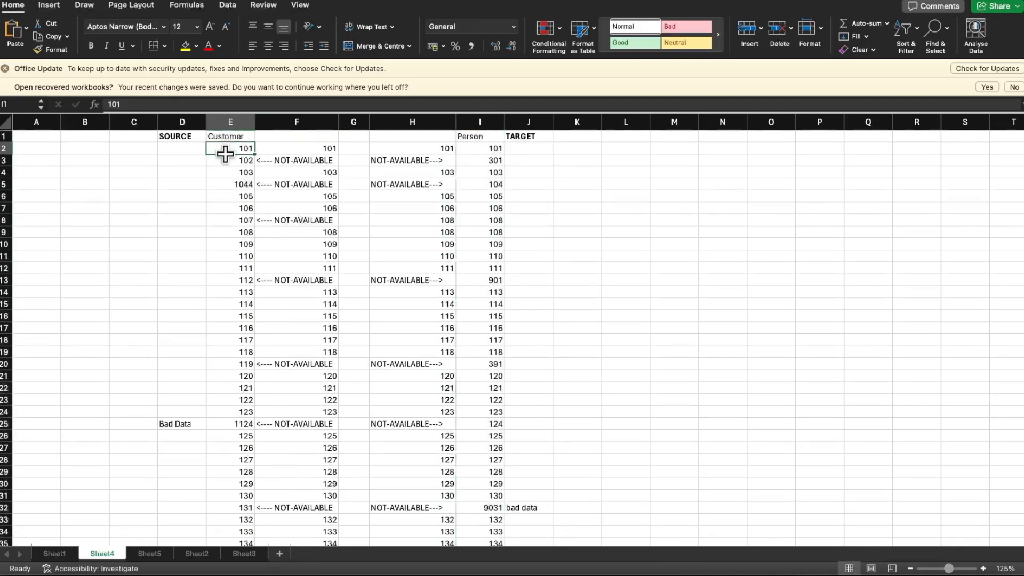
pyautogui.moveTo(224, 149); pyautogui.dragTo(223, 264)
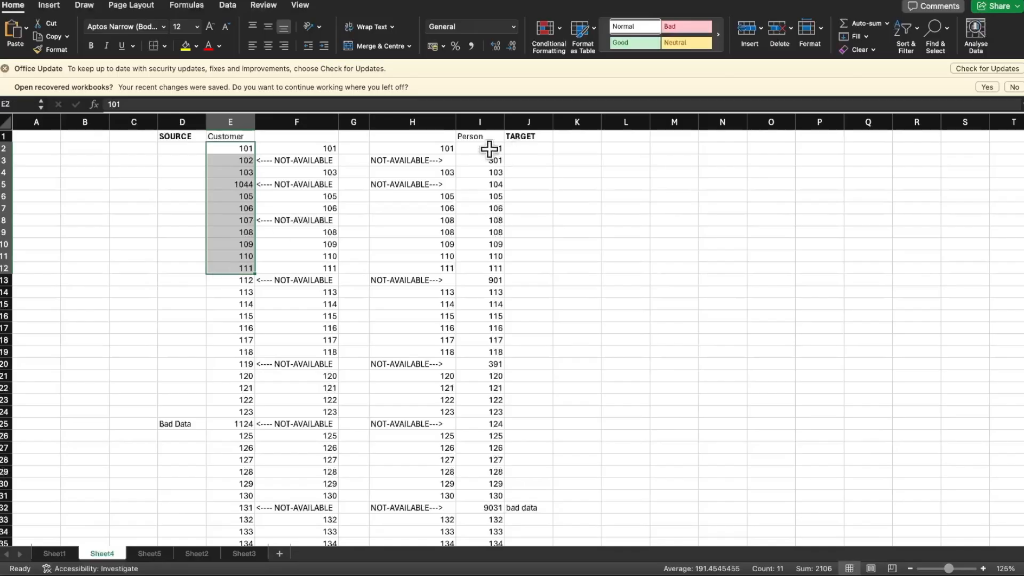
pyautogui.moveTo(488, 151); pyautogui.dragTo(493, 283)
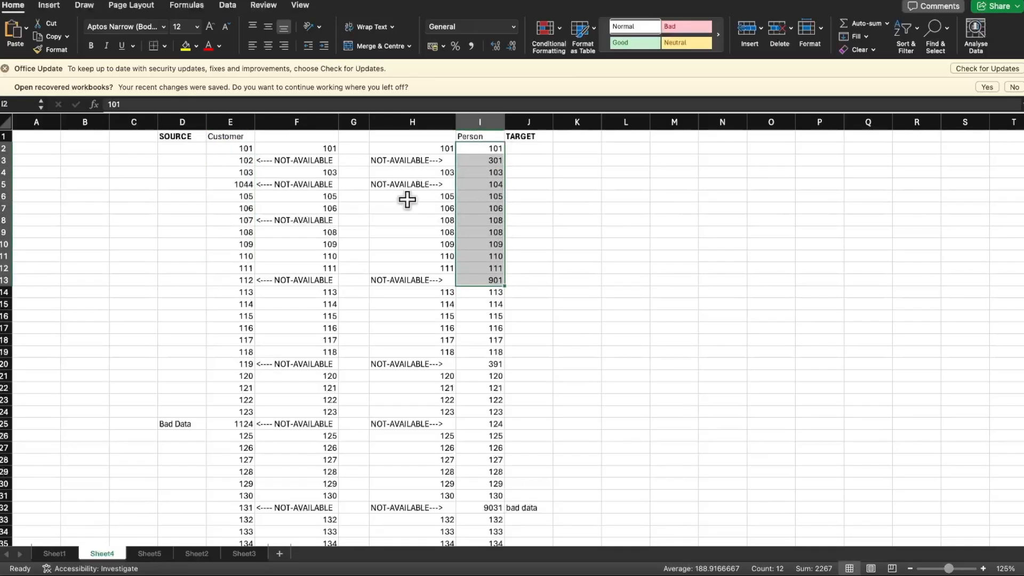
pyautogui.click(317, 150)
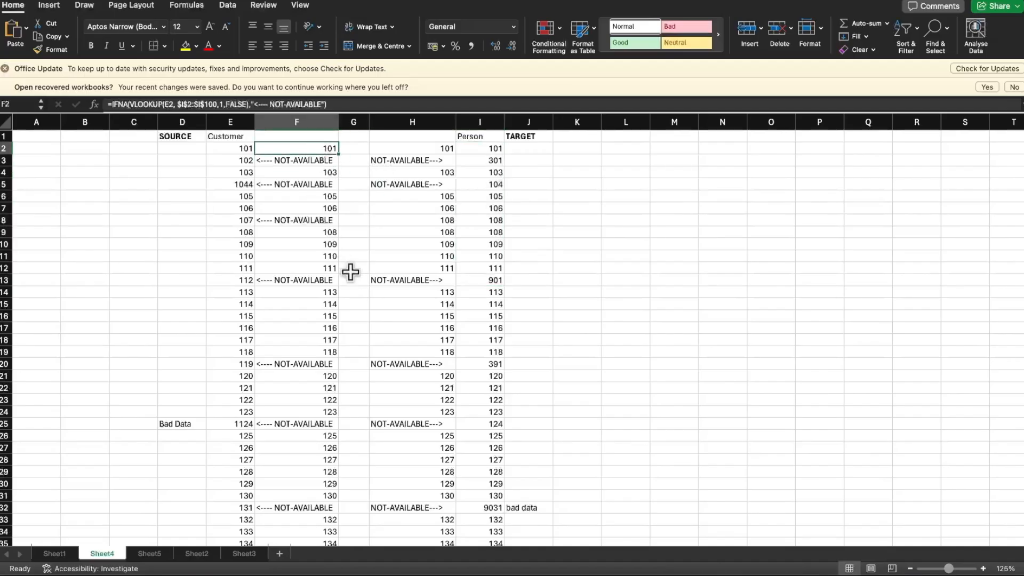
# Examine the empty row 2 cells on both sides of the table, J2 to L2 and D2 to B2
pyautogui.scroll(-2, 350, 272)
pyautogui.scroll(2, 349, 272)
pyautogui.click(549, 148)
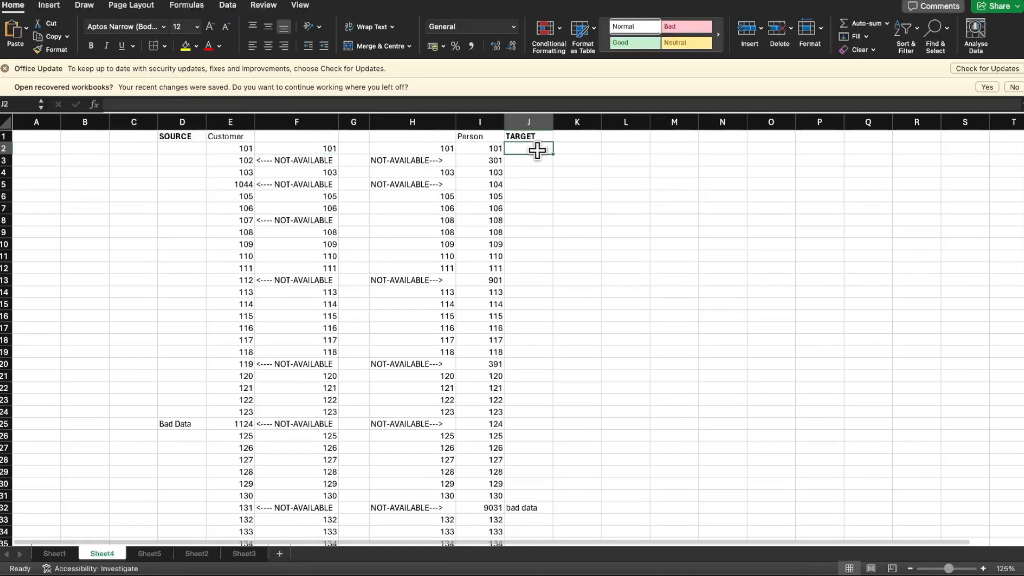
pyautogui.click(569, 150)
pyautogui.click(616, 150)
pyautogui.click(182, 152)
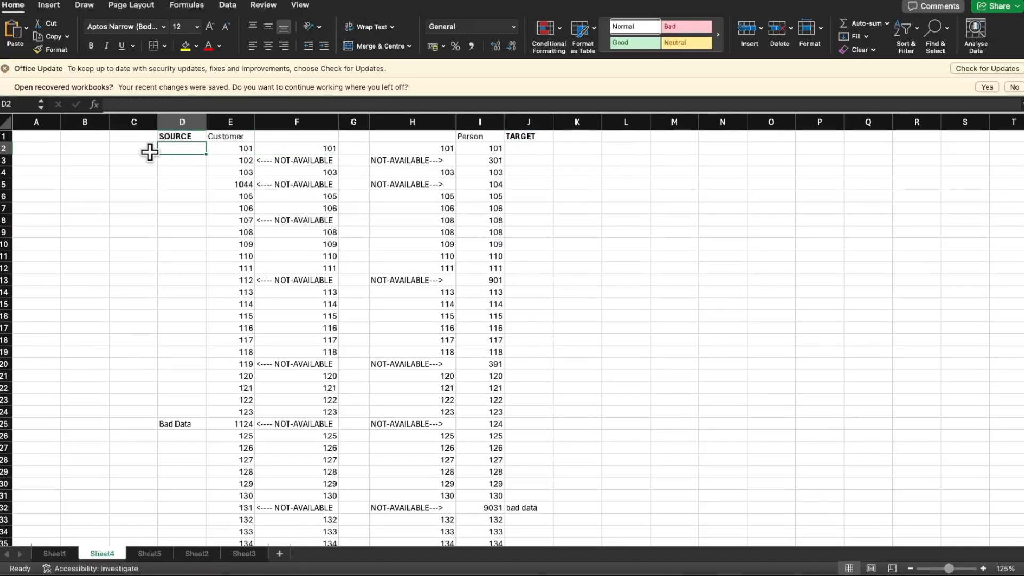
pyautogui.click(143, 152)
pyautogui.click(88, 152)
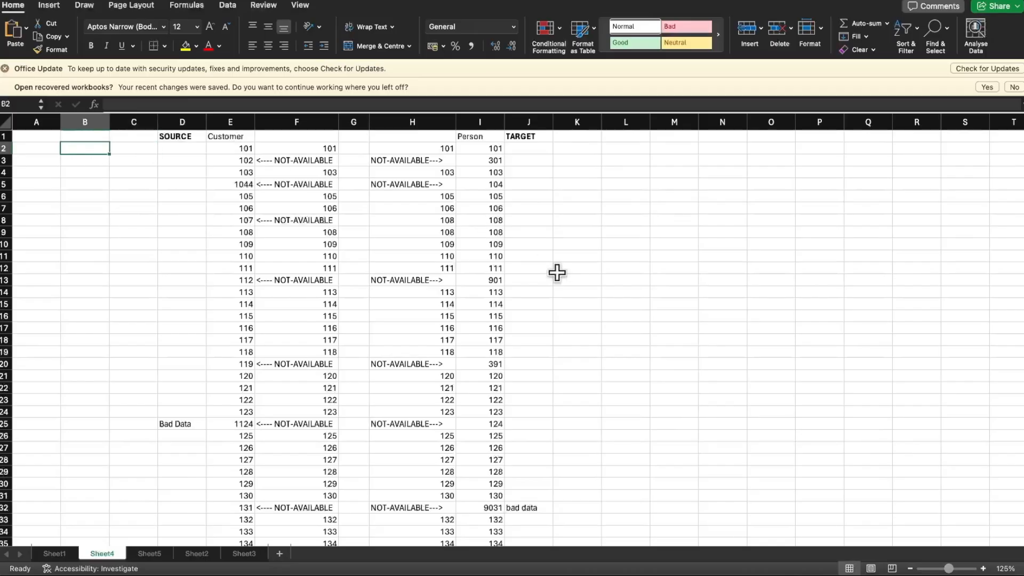
# Show the blank Sheet5 worksheet and bring up the application switcher with OBS selected
pyautogui.hotkey('ctrl', 'pagedown')
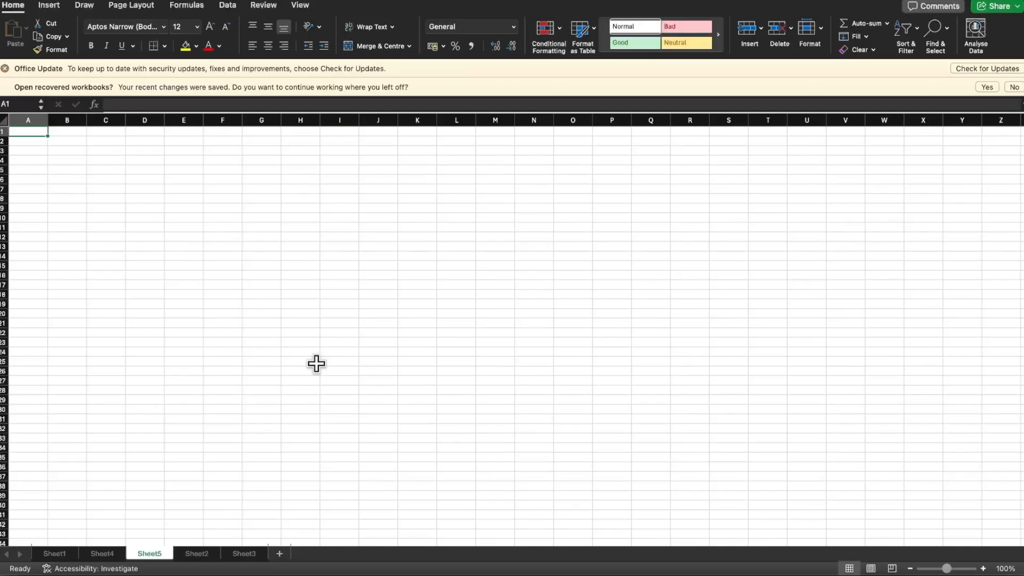
pyautogui.press('super+Tab')
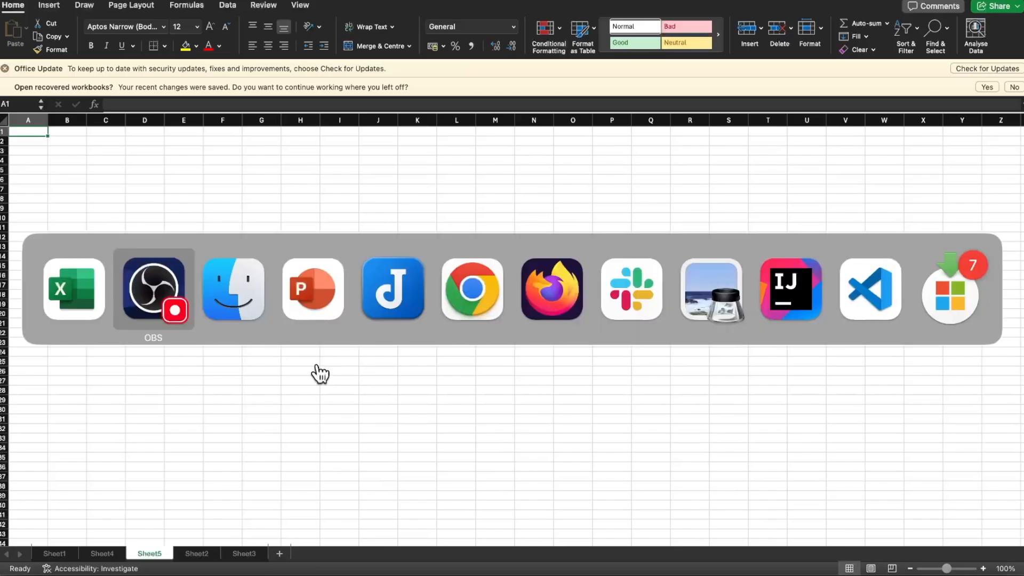